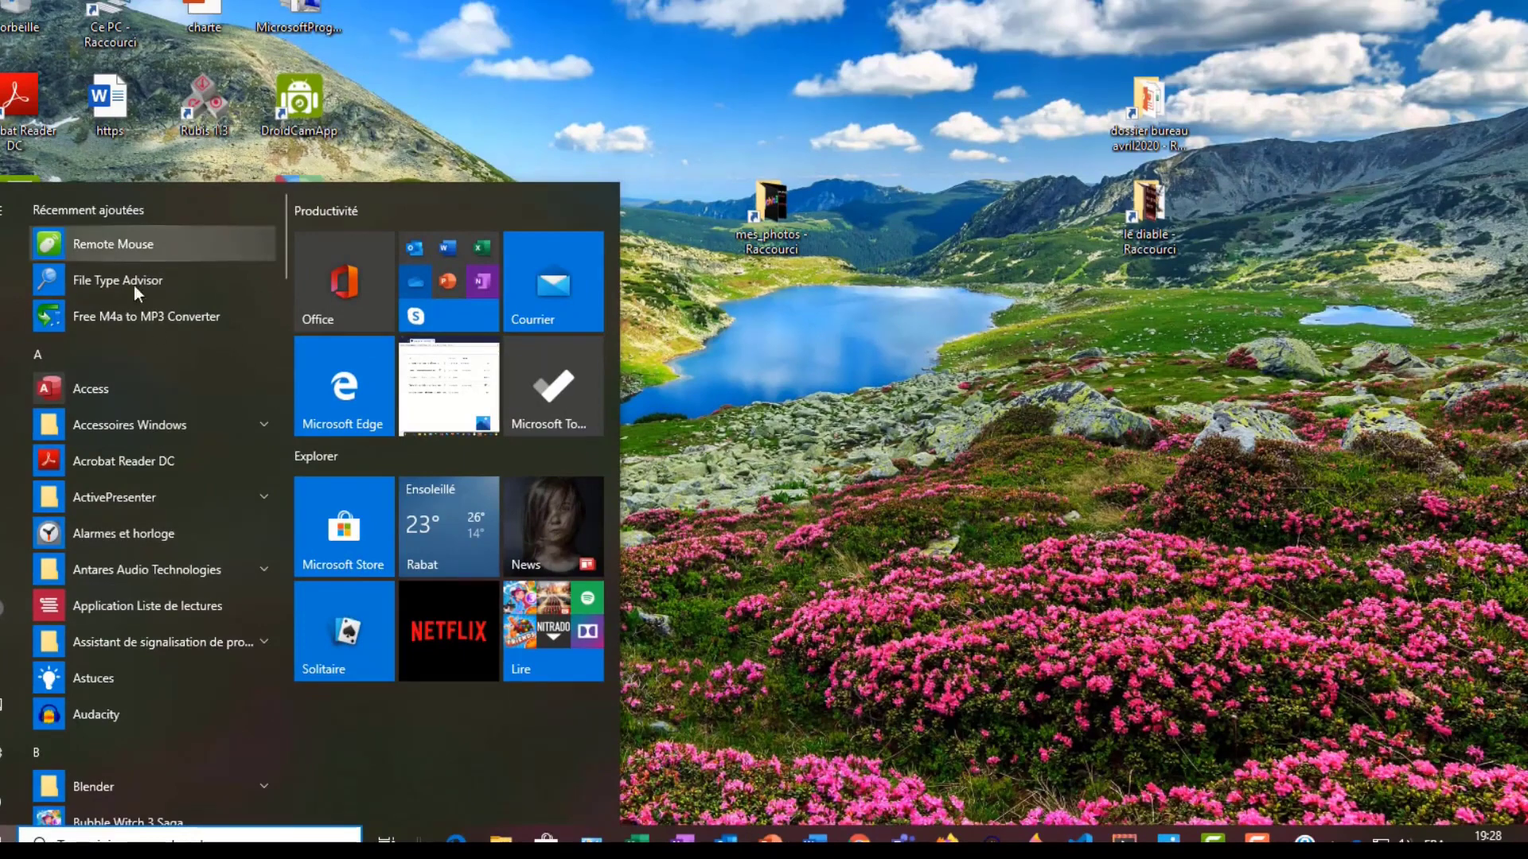
Launch PowerPoint and create a new blank presentation
scroll(146, 606, "down", 5)
scroll(141, 621, "down", 10)
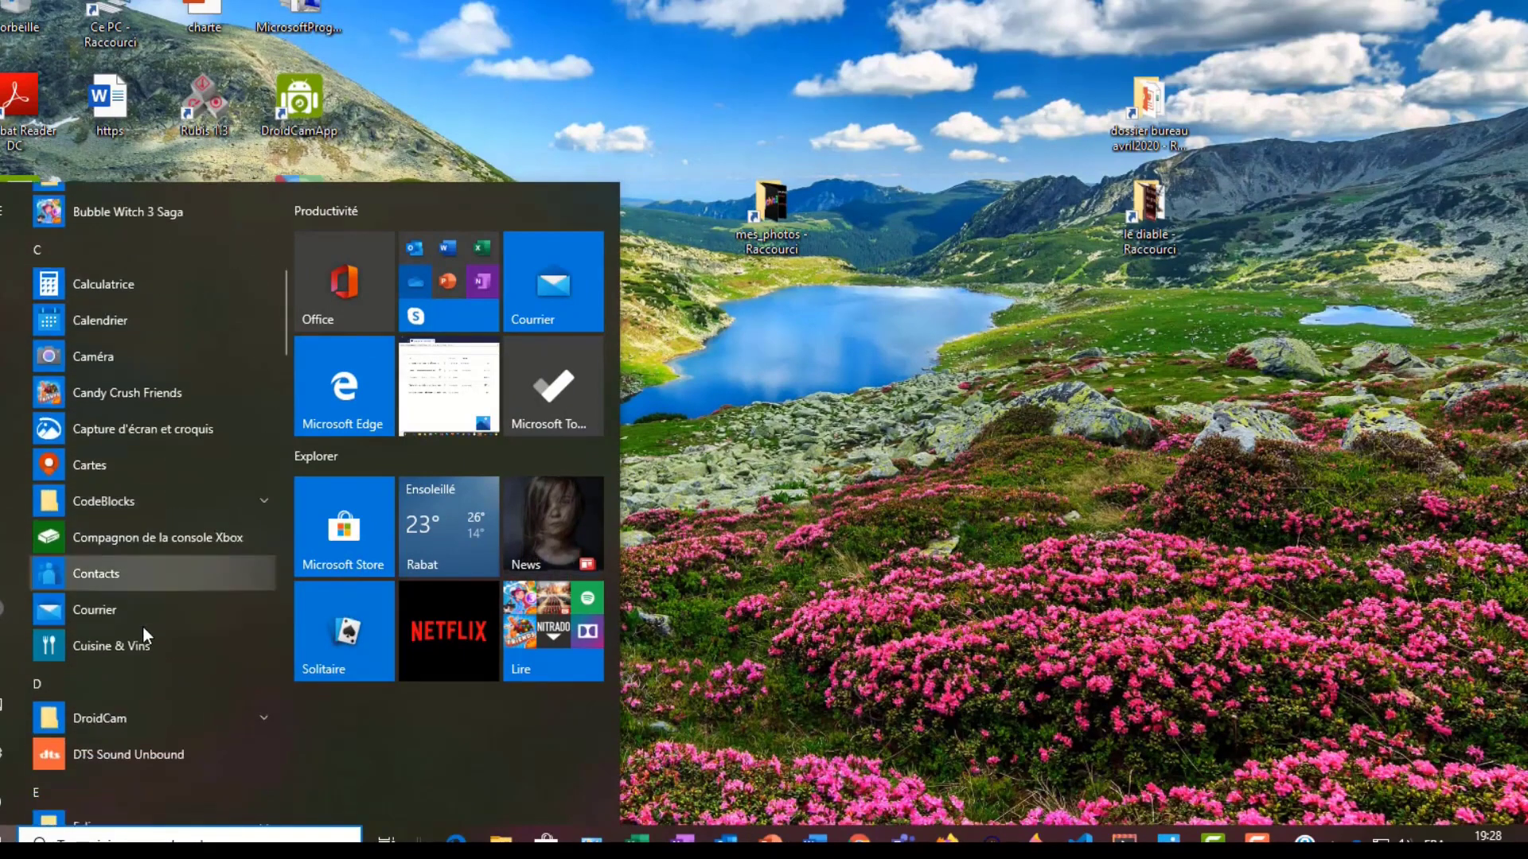
scroll(148, 677, "down", 12)
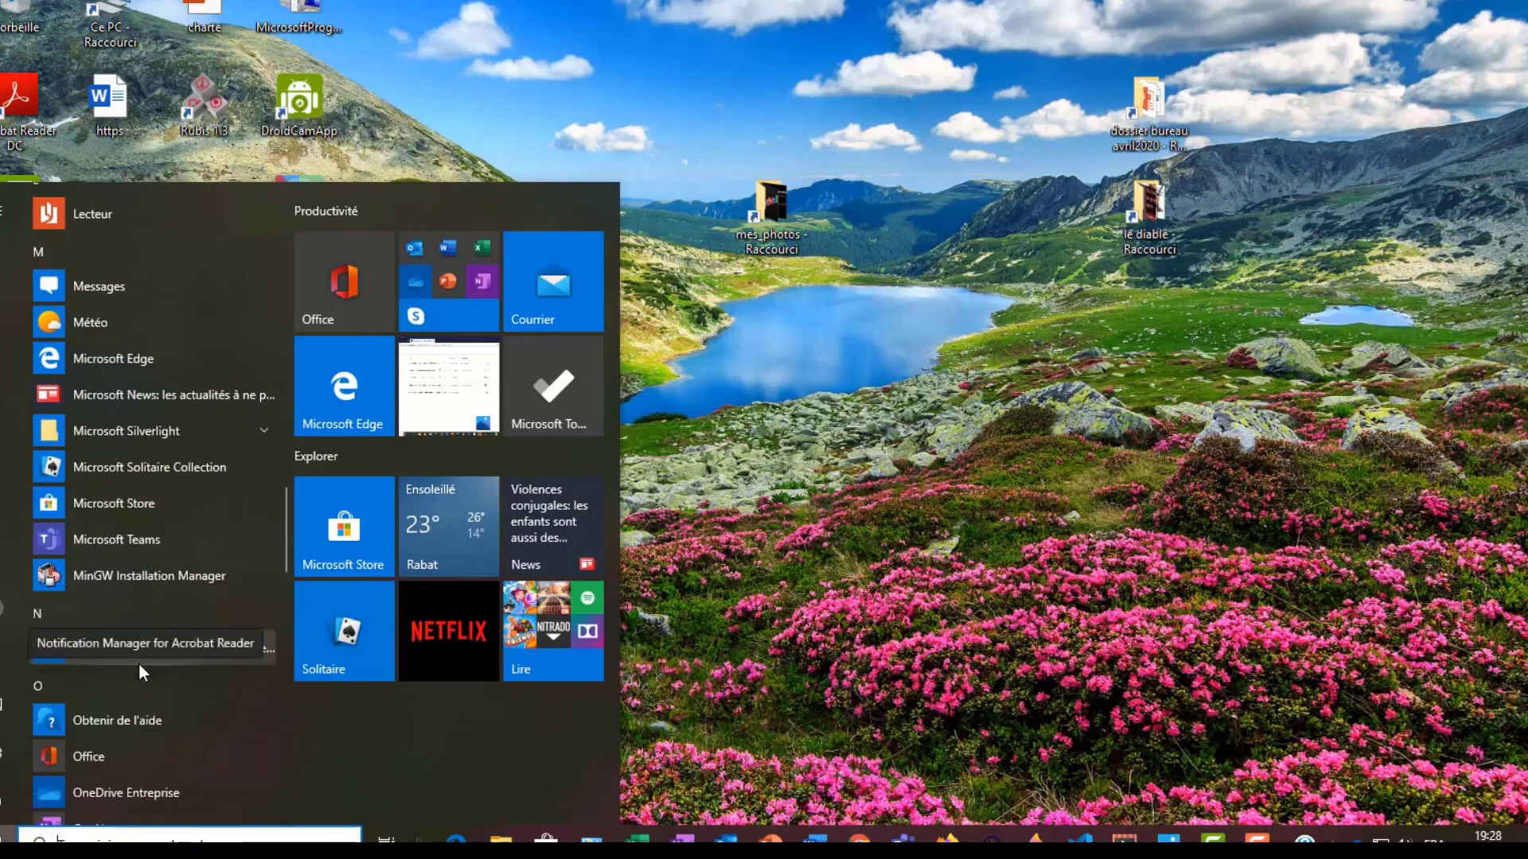
scroll(138, 662, "down", 5)
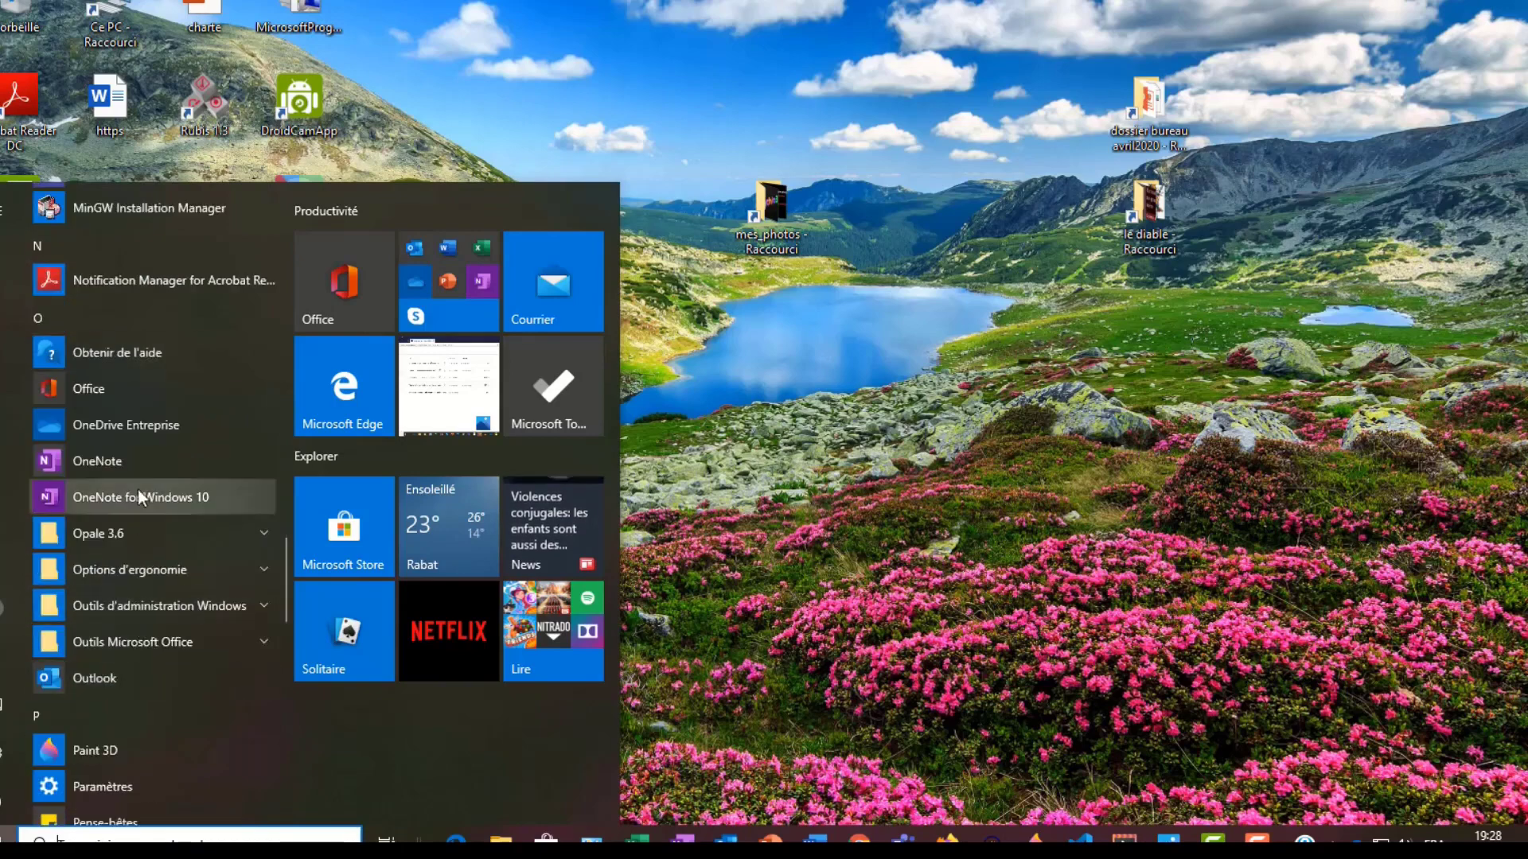
scroll(127, 672, "down", 4)
scroll(126, 671, "down", 4)
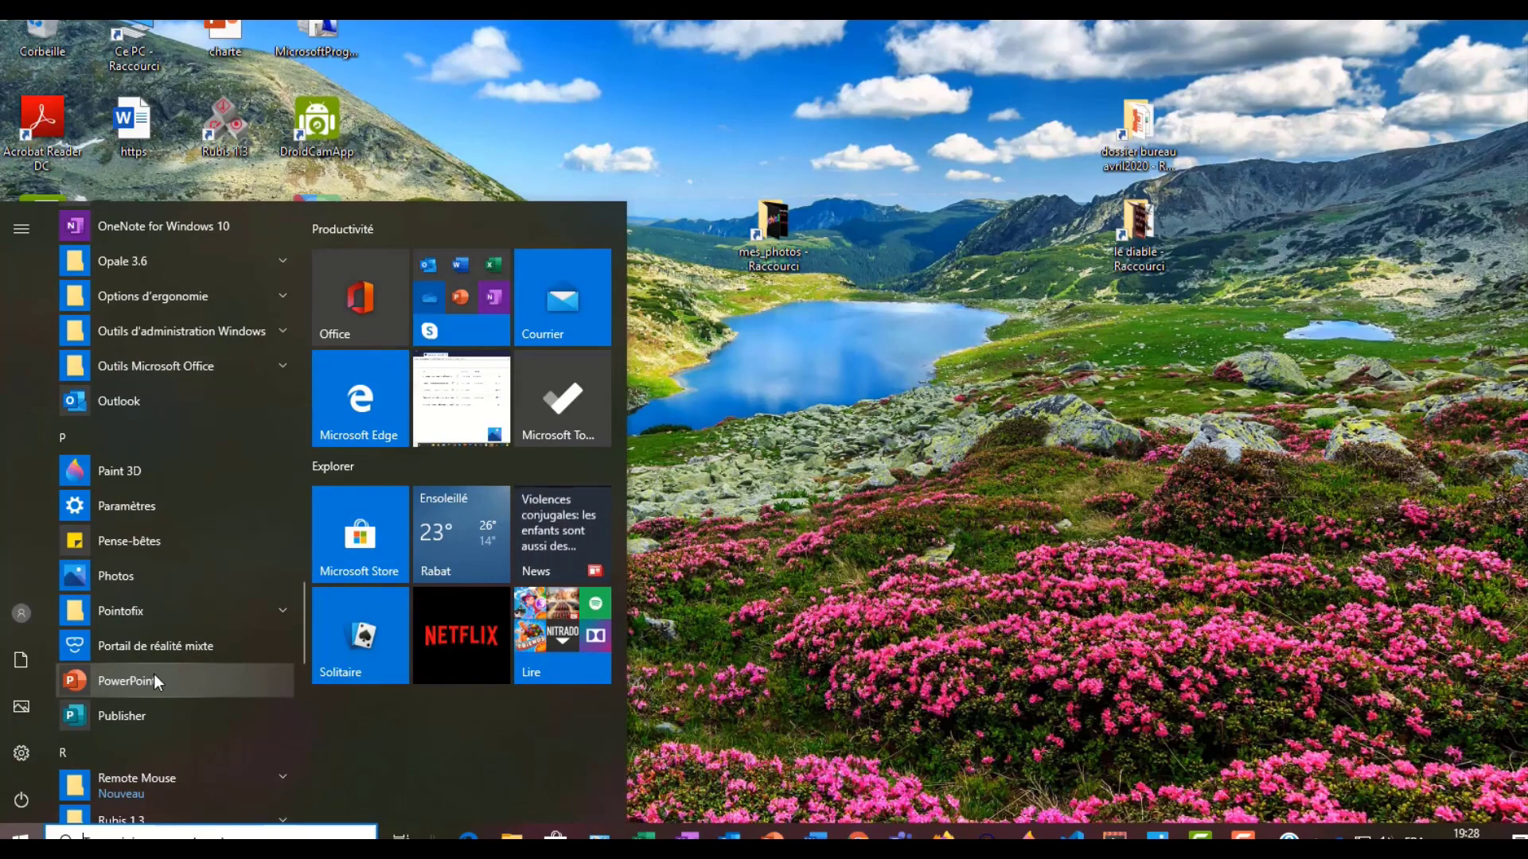
left_click(155, 677)
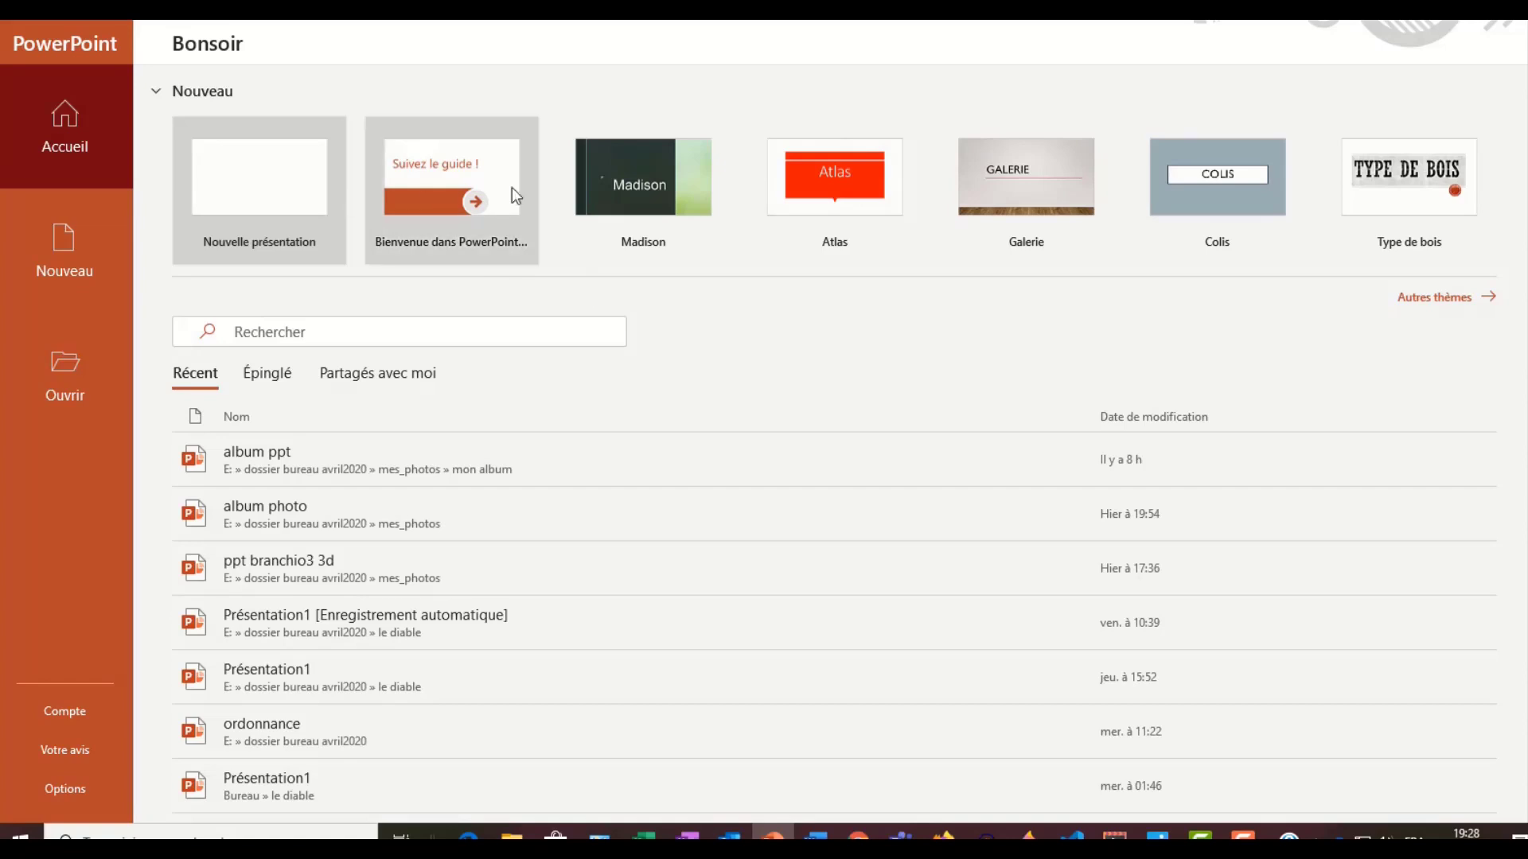
left_click(259, 194)
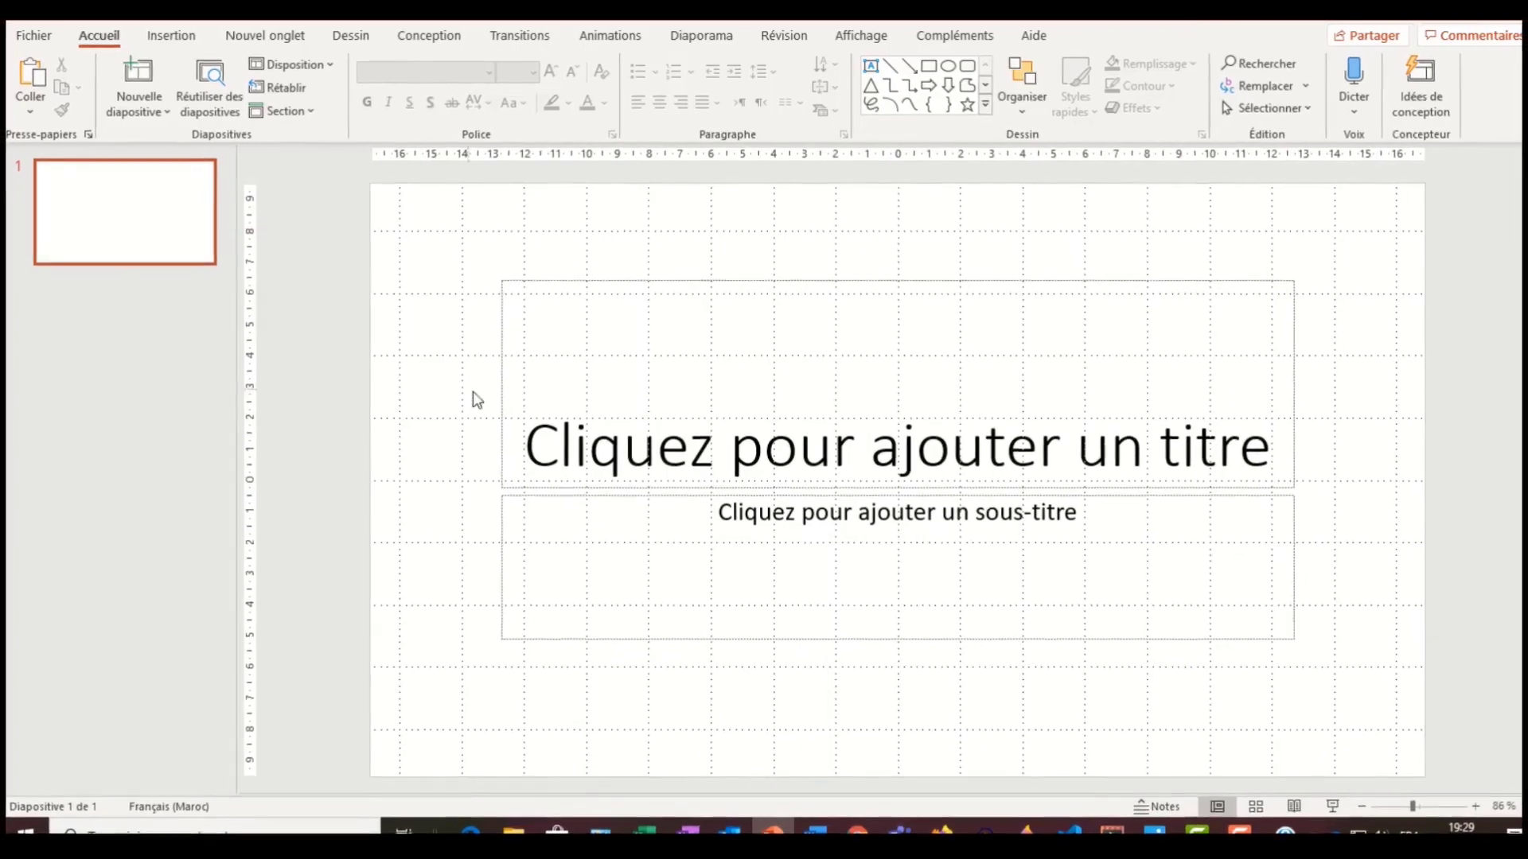
Add a slide with the Vide layout and delete the original title slide
left_click(170, 110)
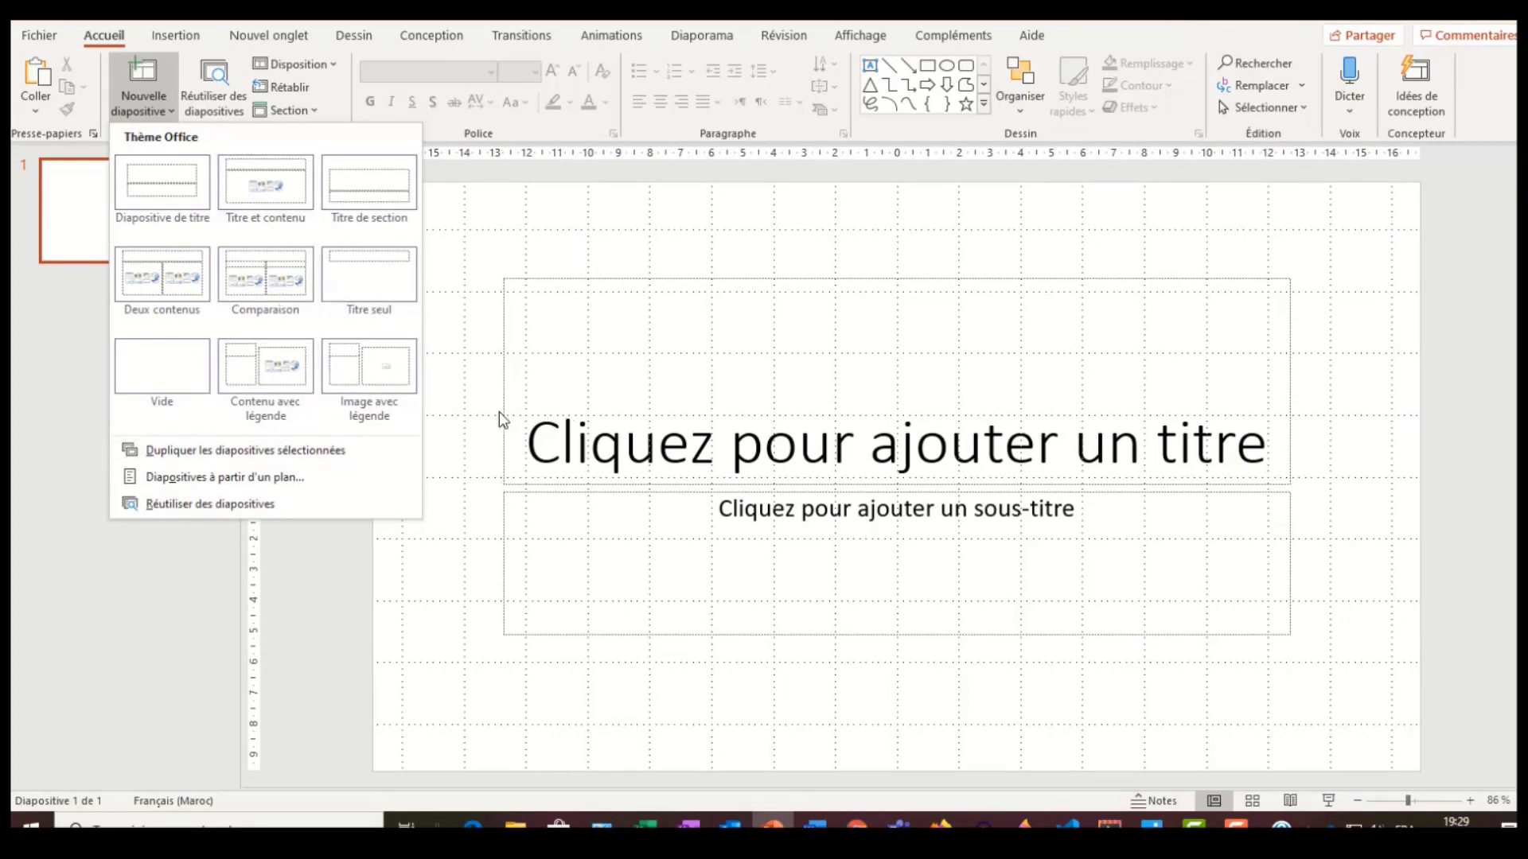
left_click(164, 358)
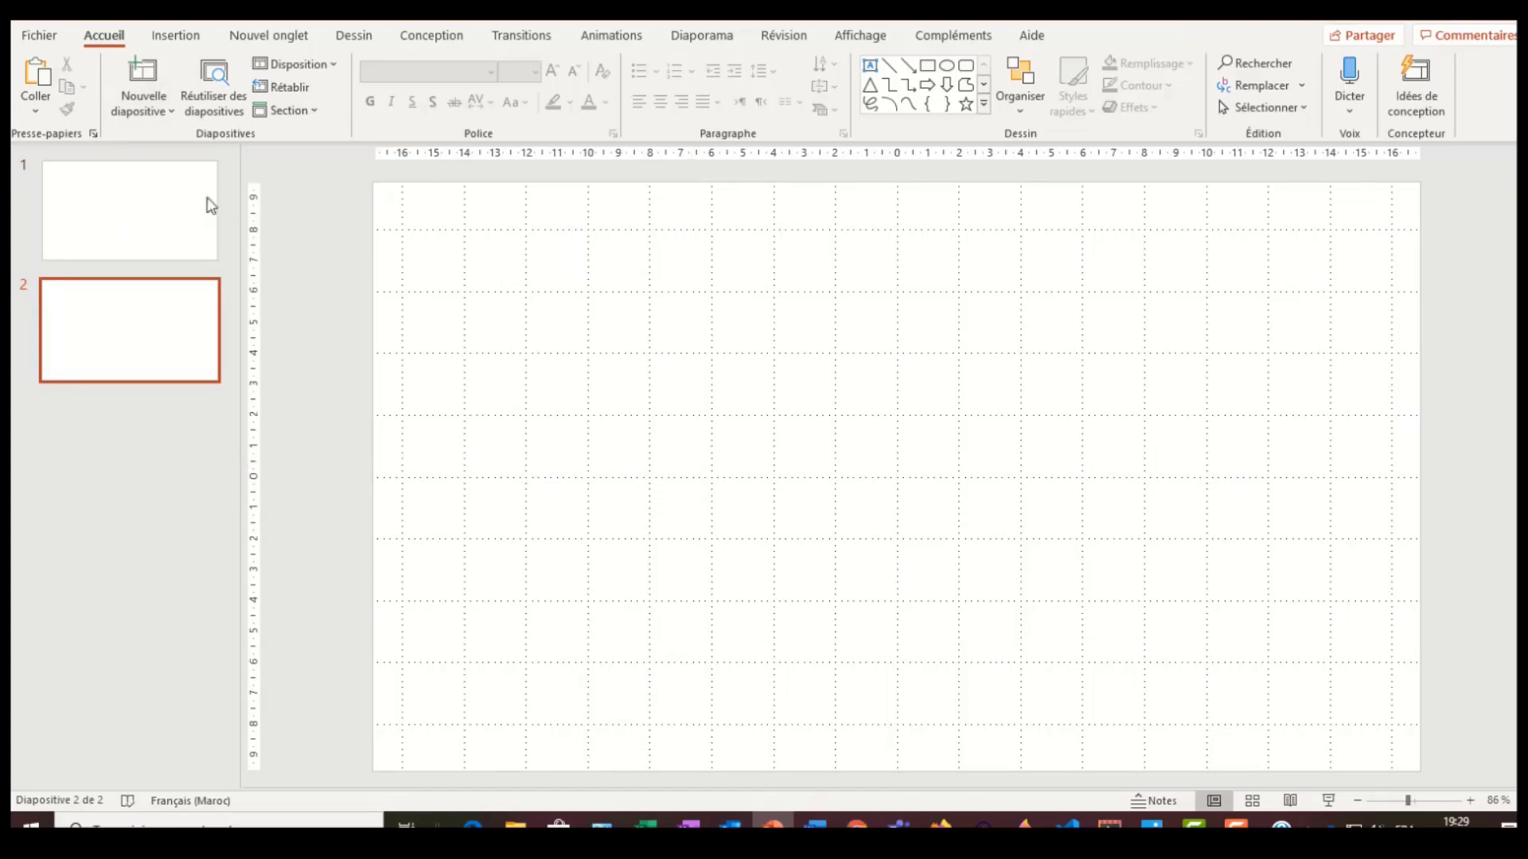
left_click(170, 199)
right_click(173, 205)
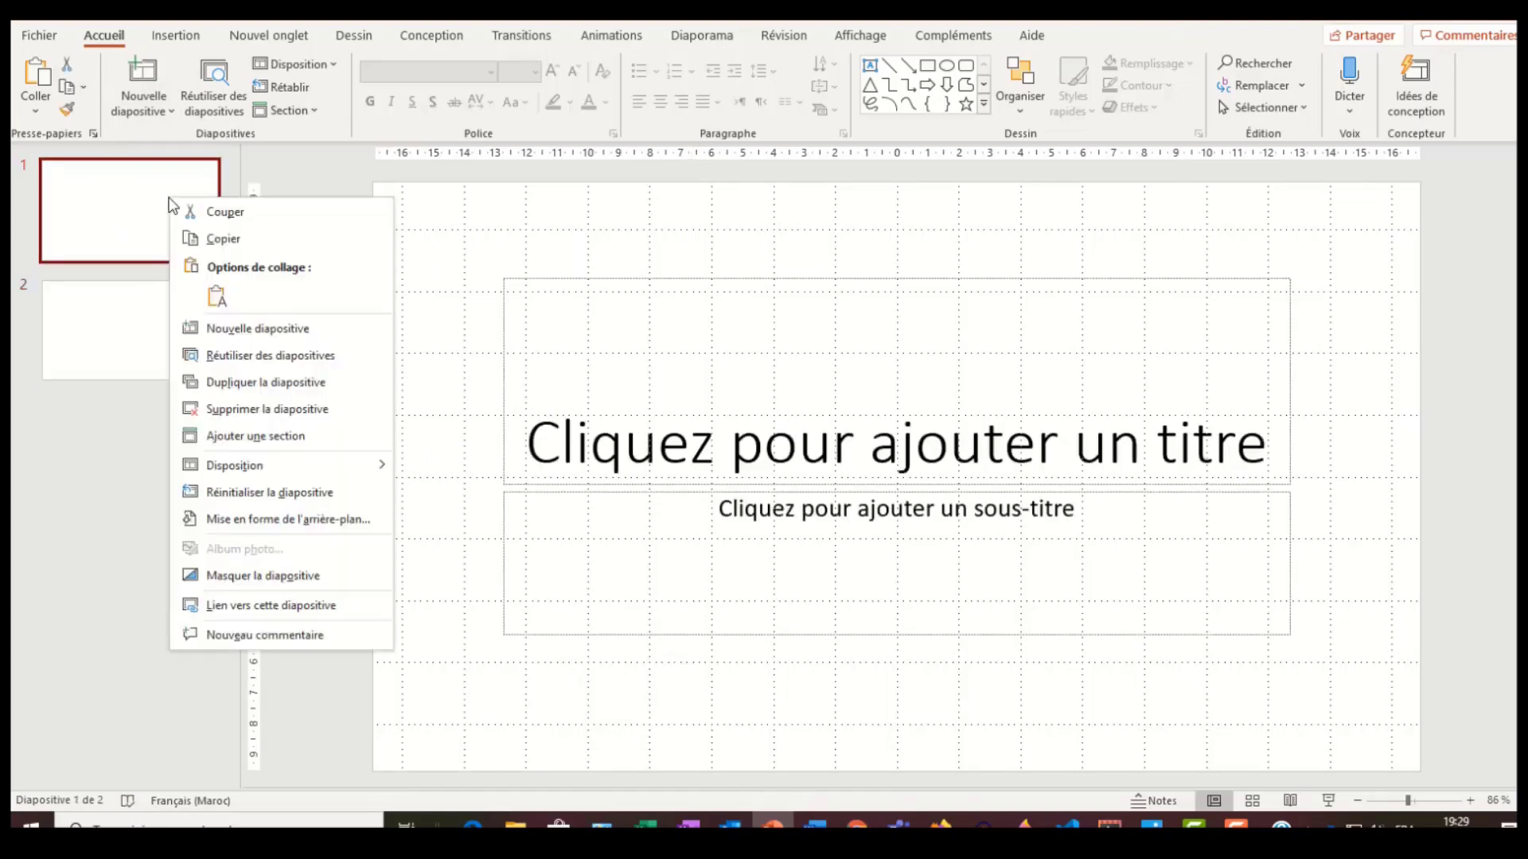
left_click(256, 409)
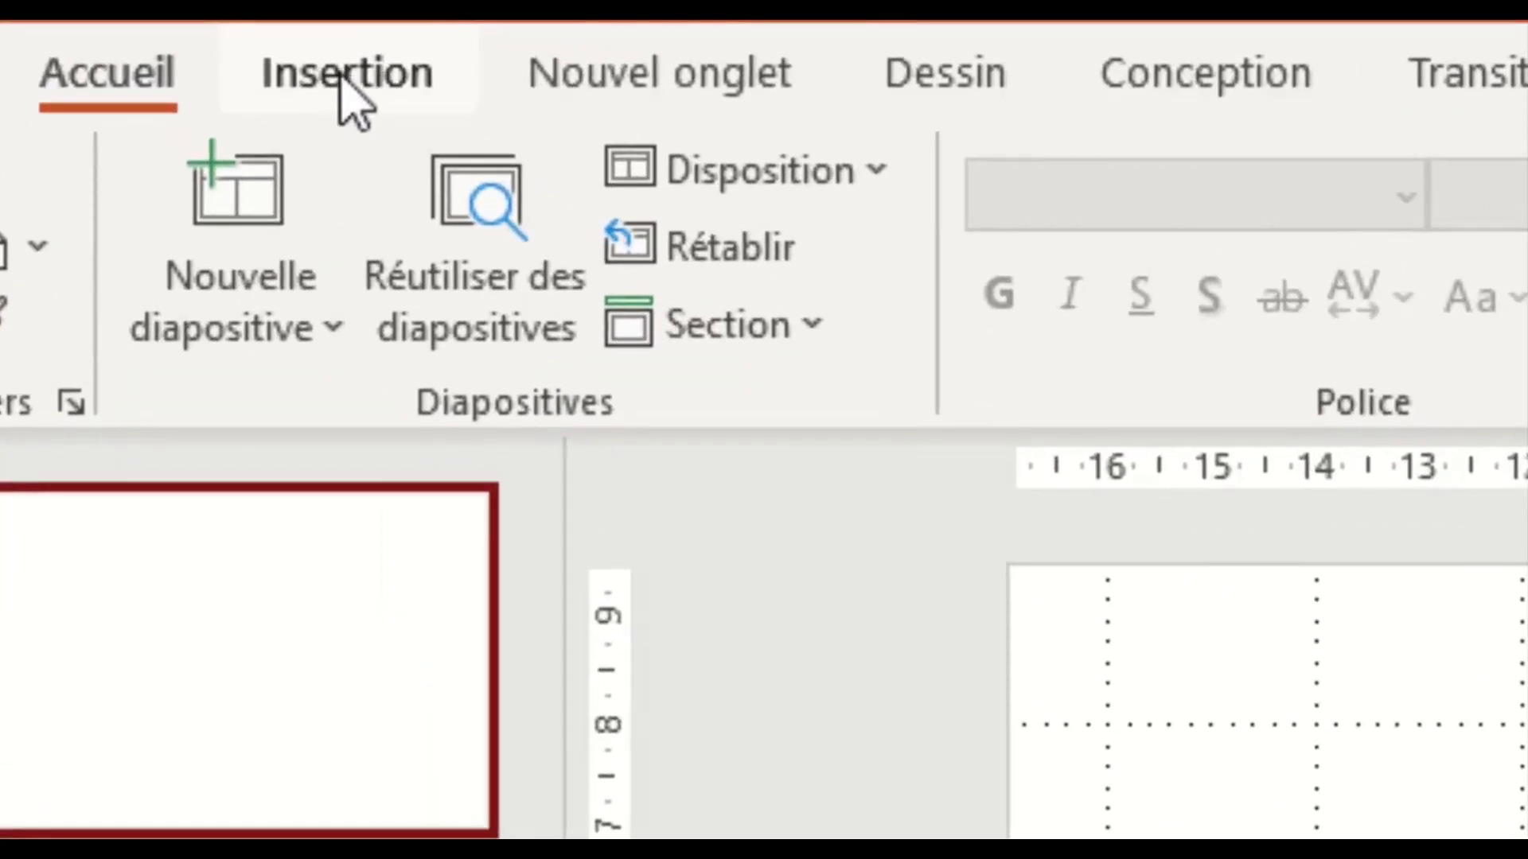
Start a new photo album from the Nouvel album photo command
left_click(348, 73)
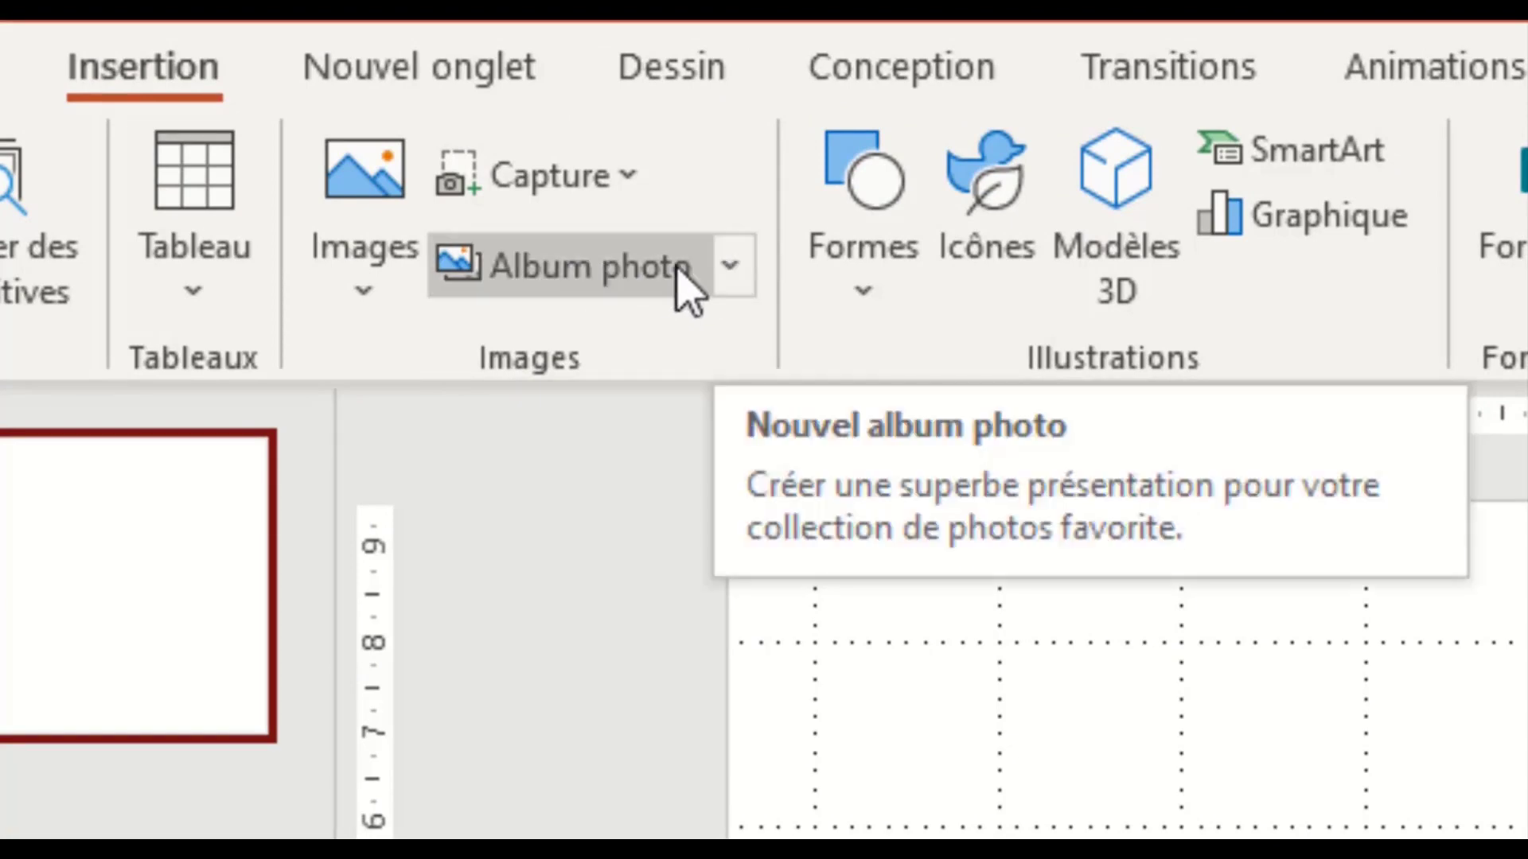
left_click(740, 270)
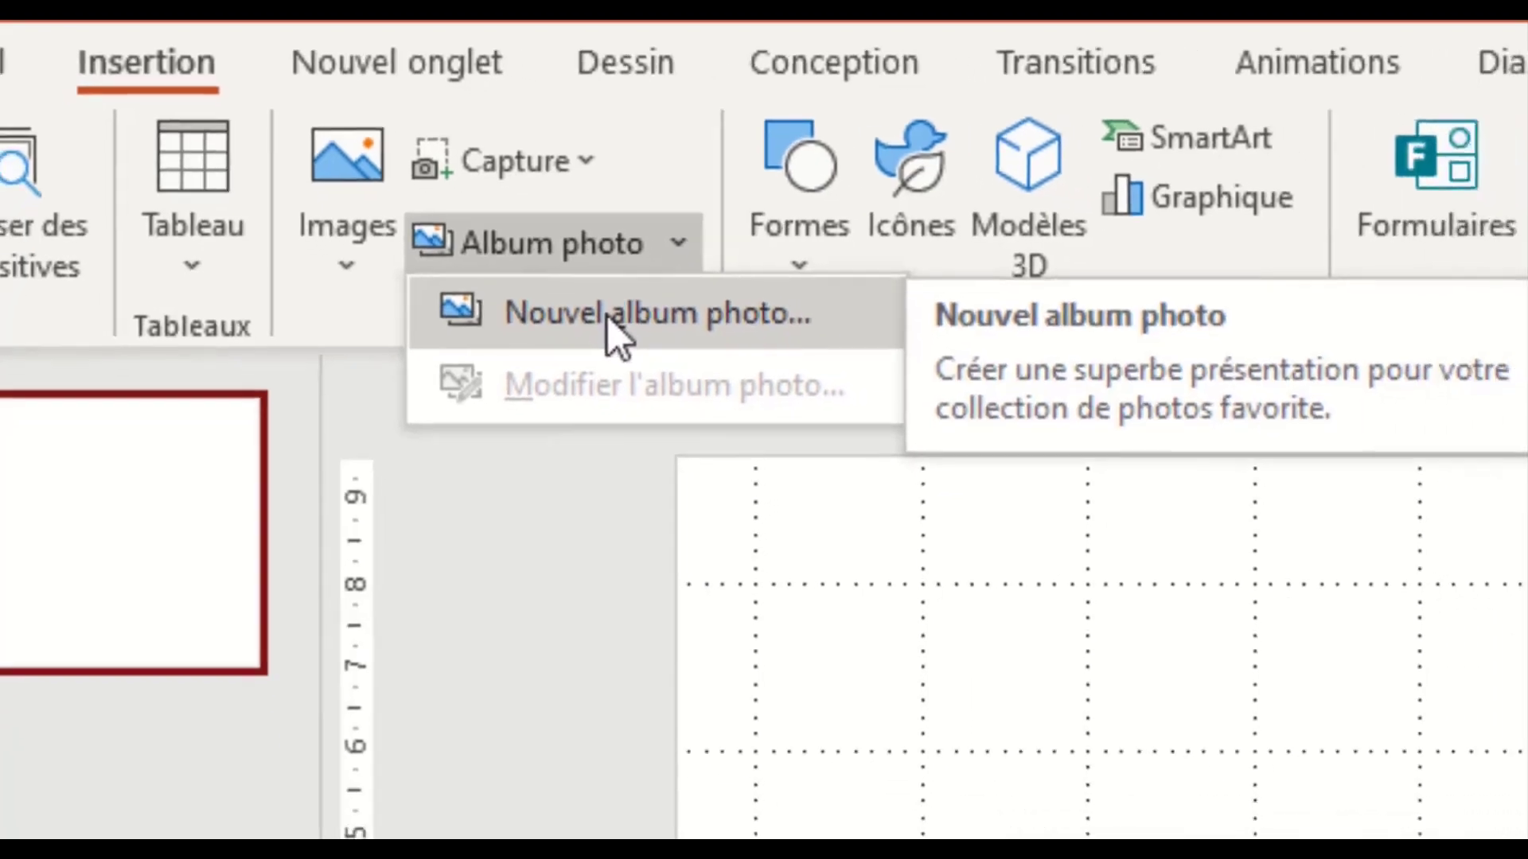
left_click(651, 346)
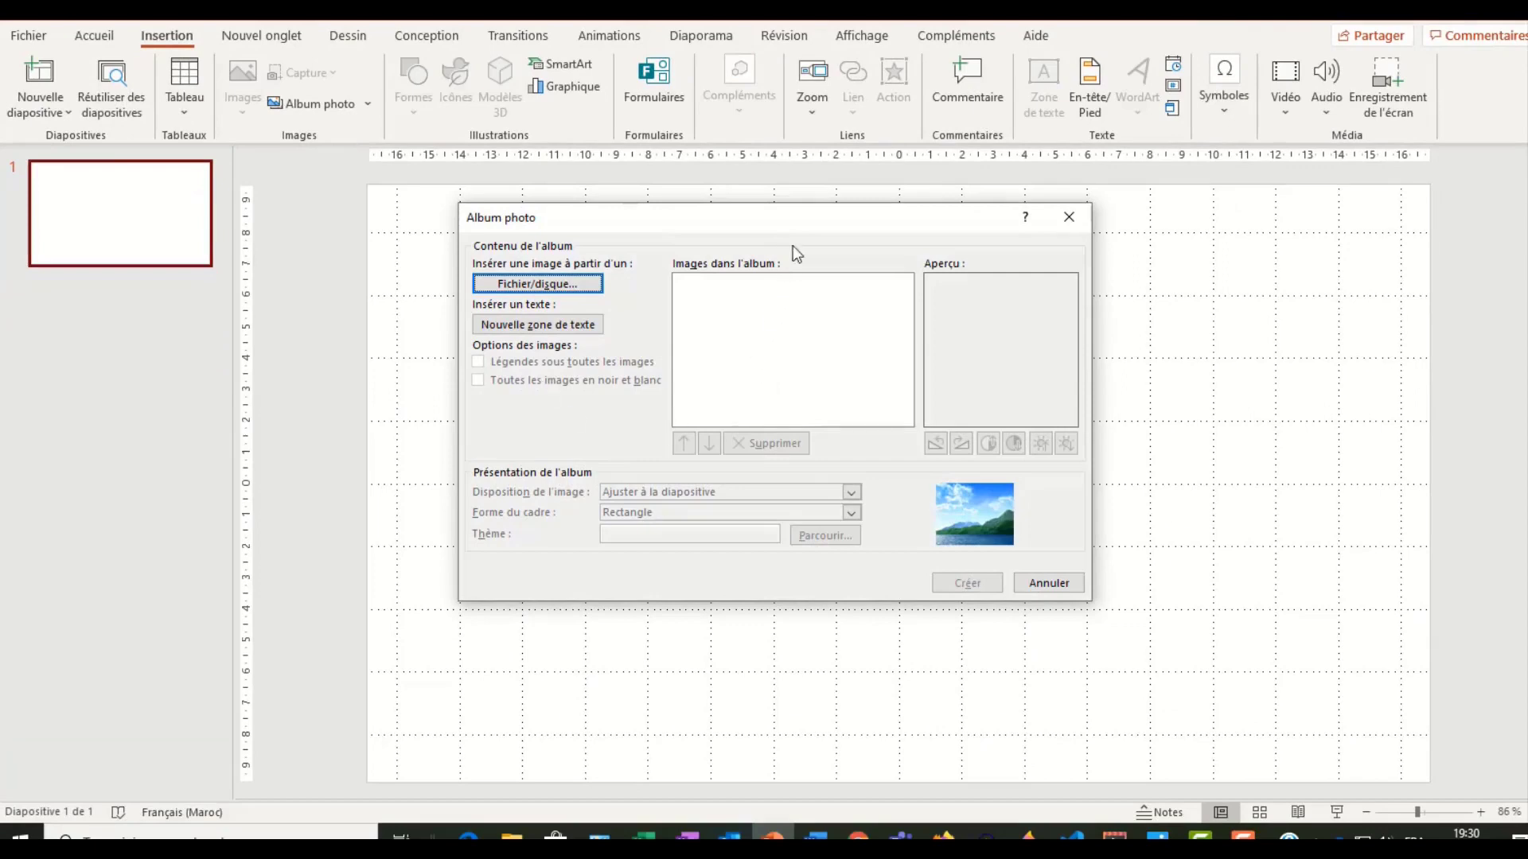
left_click_drag(794, 215, 840, 249)
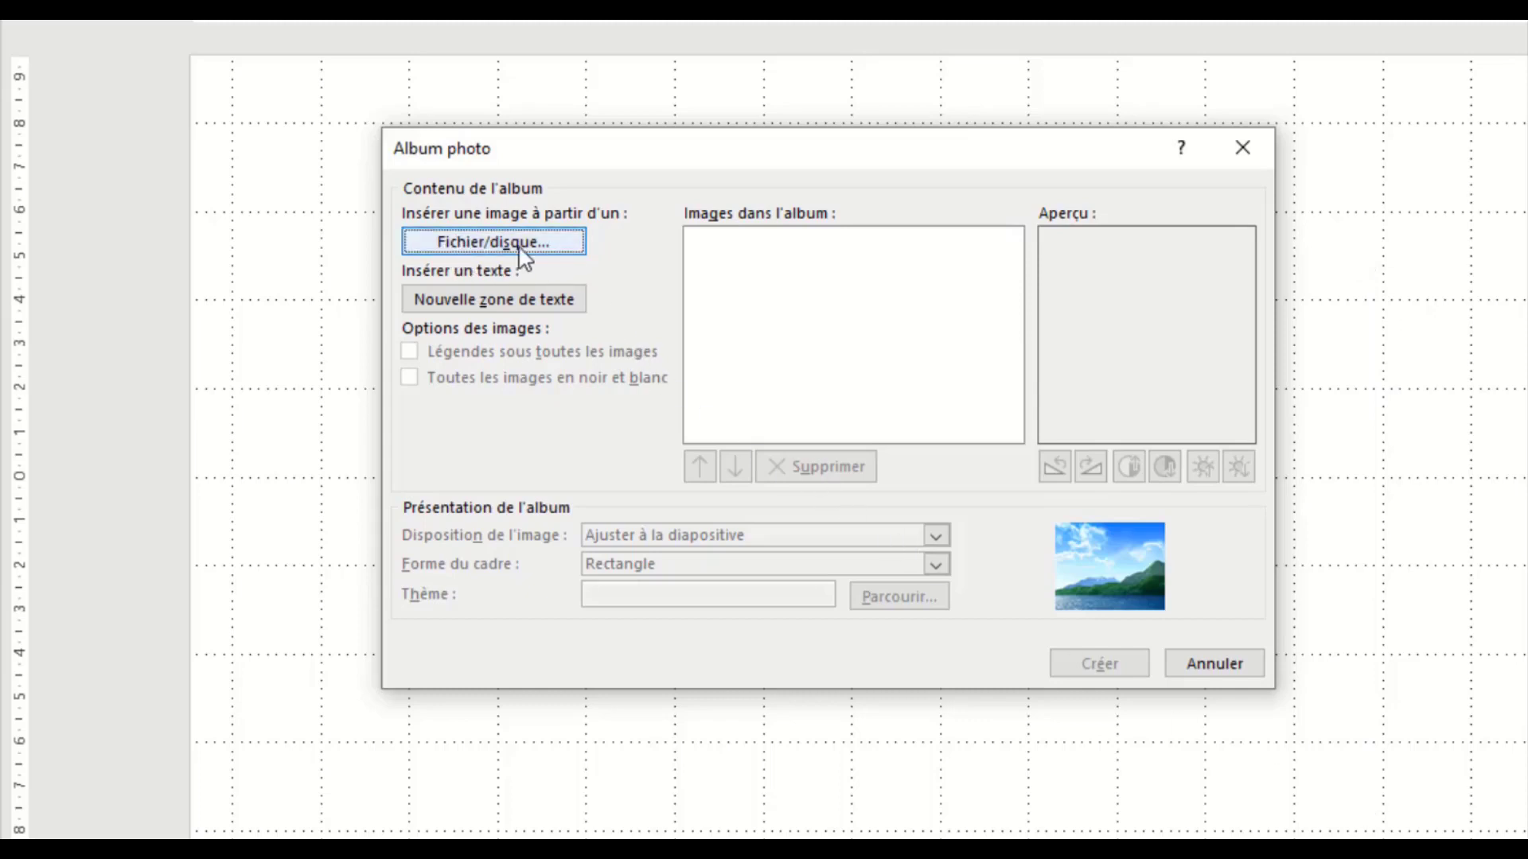
Browse for album images from disk in the chaaba taouila folder, reached through the mes_photos shortcut on the Bureau
left_click(493, 253)
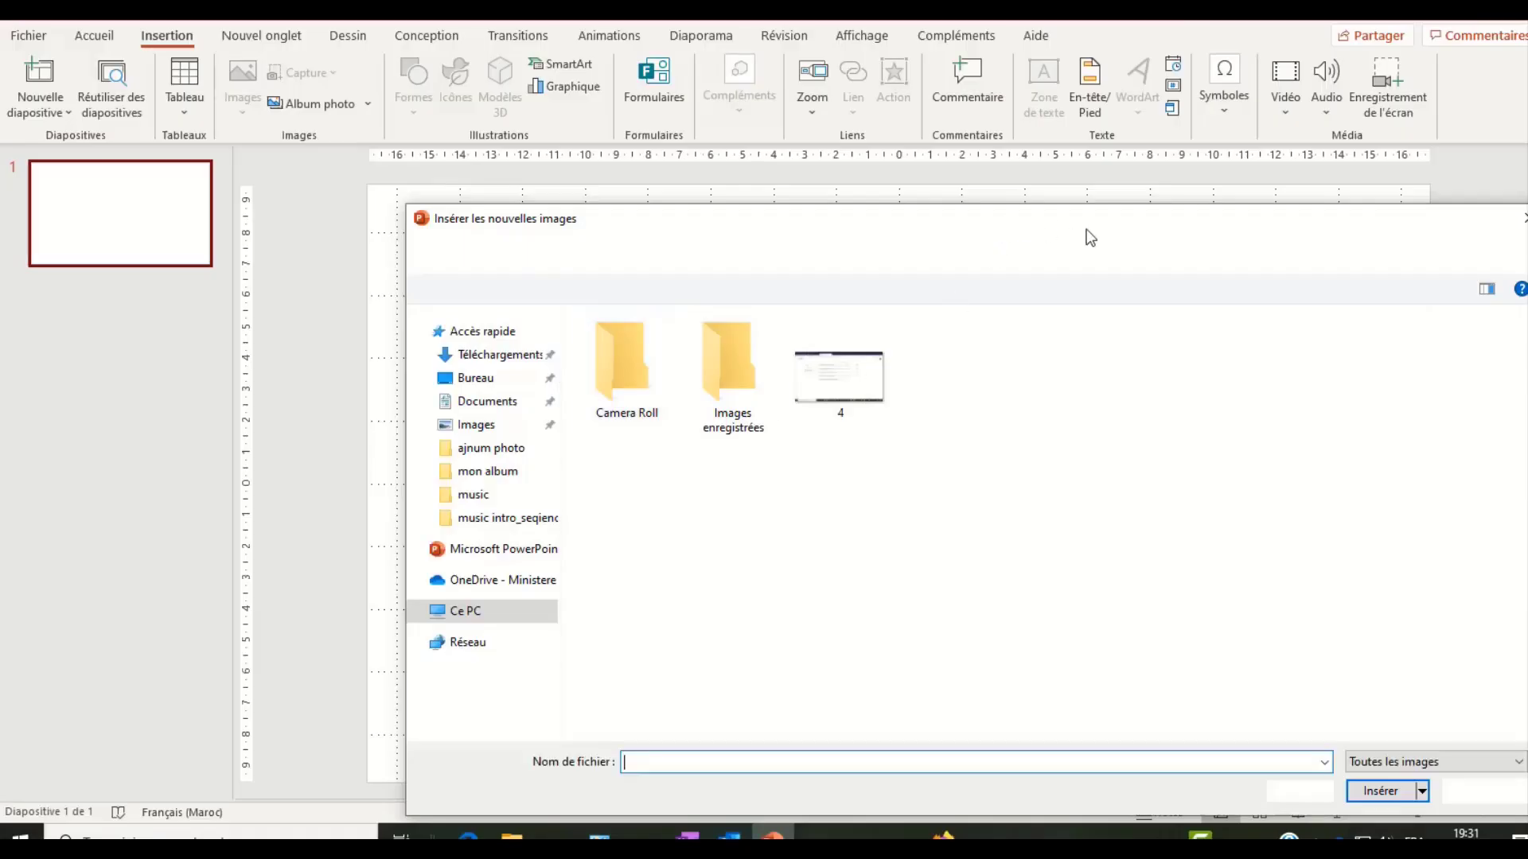
left_click_drag(1084, 222, 965, 188)
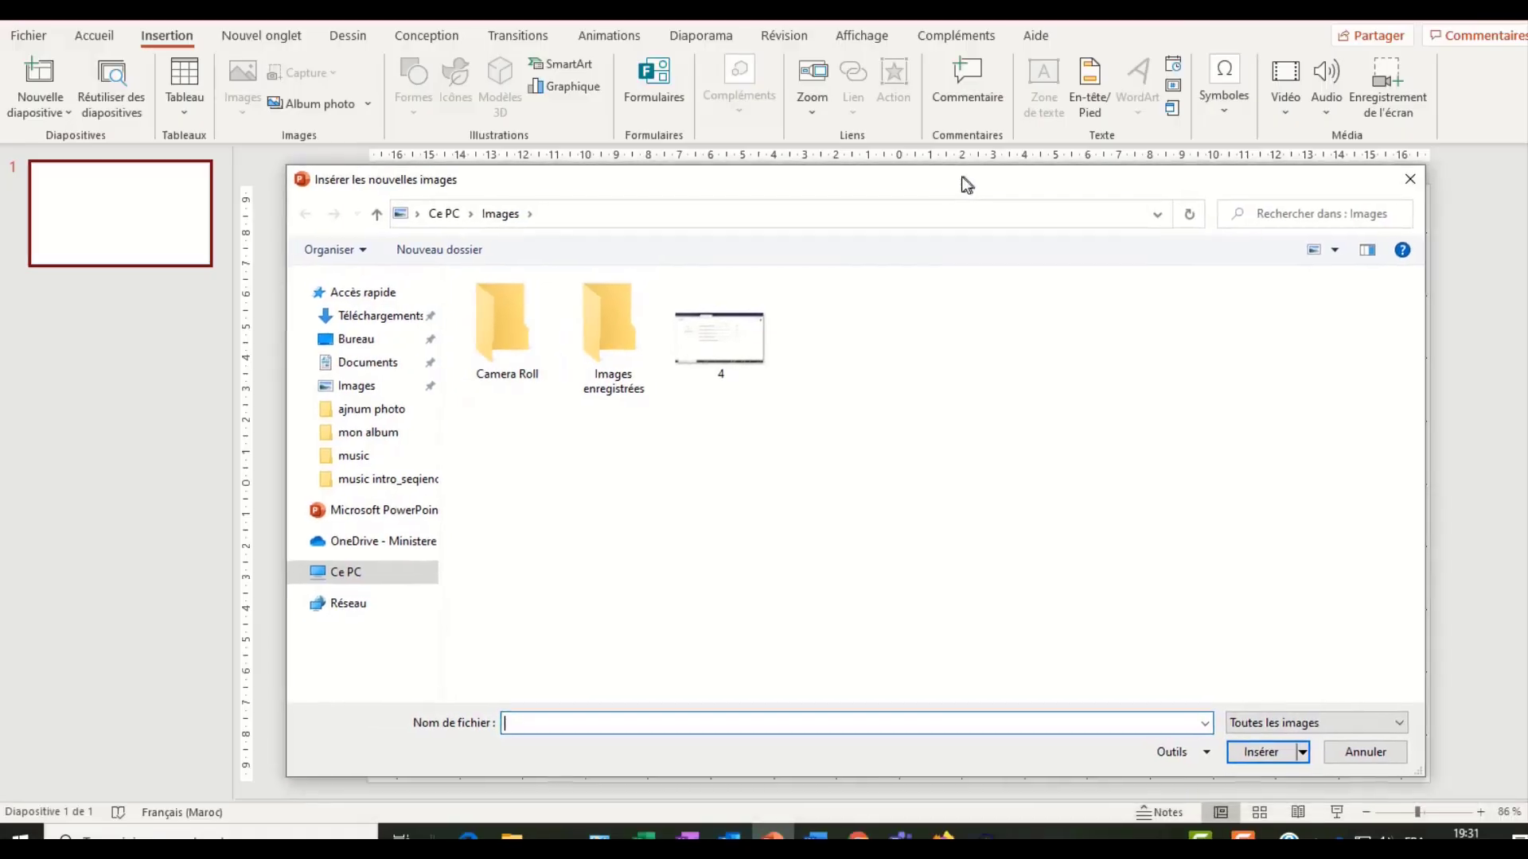
left_click(355, 341)
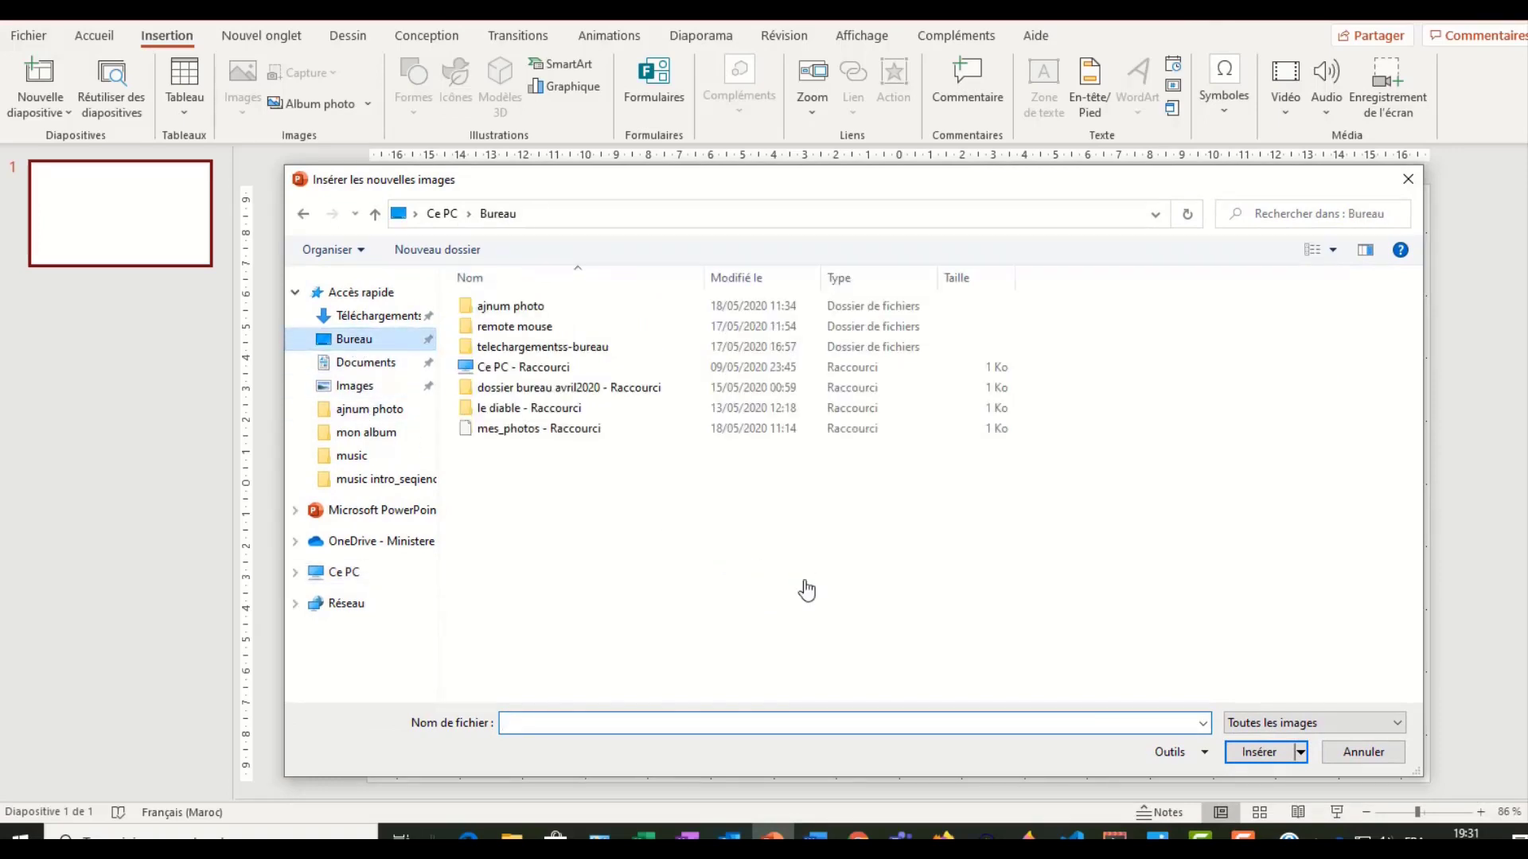
double_click(565, 430)
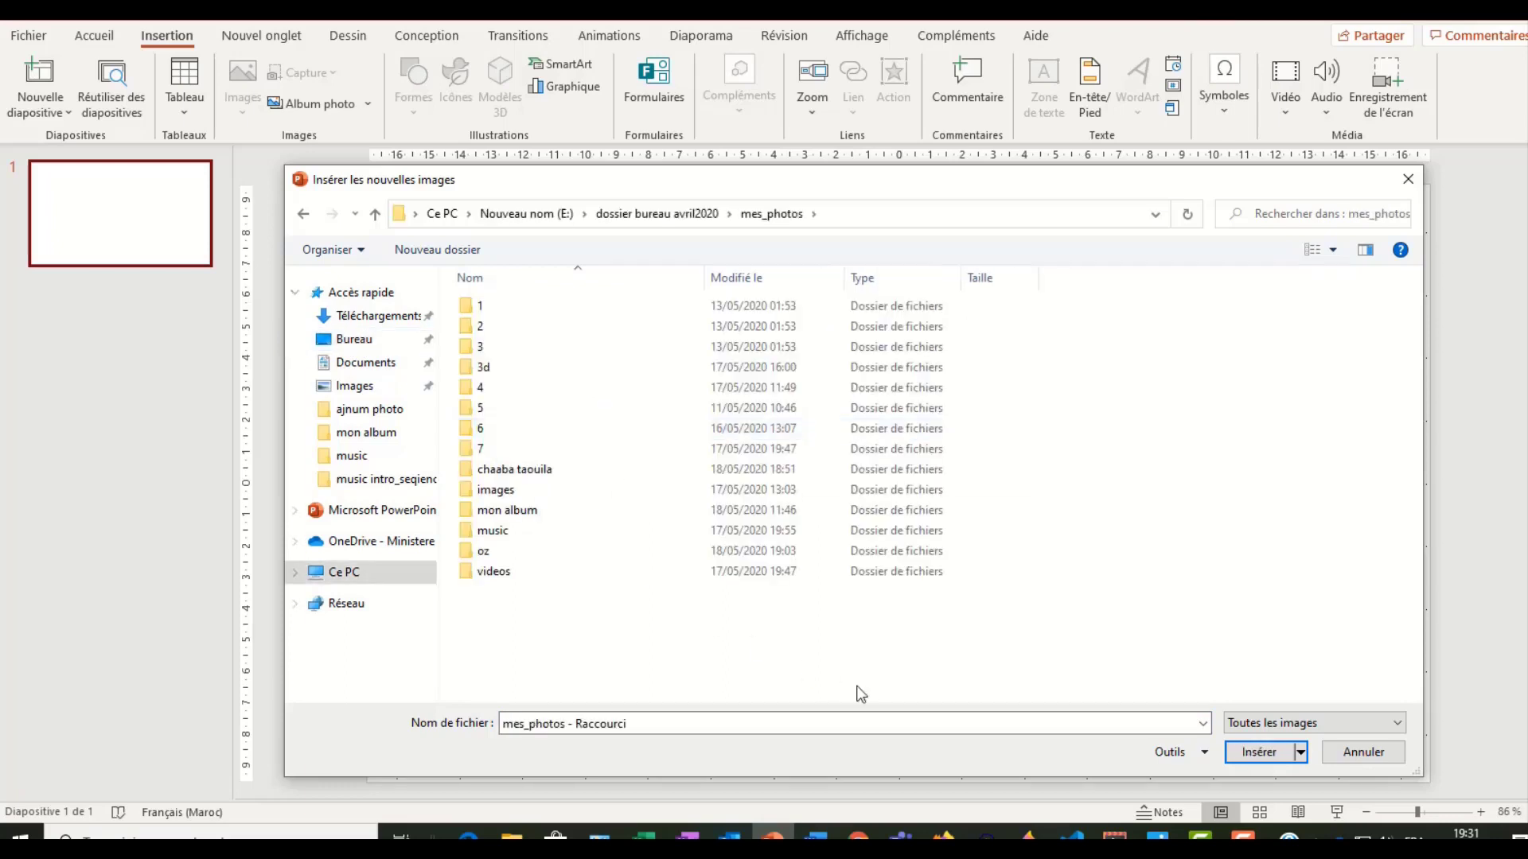
double_click(561, 471)
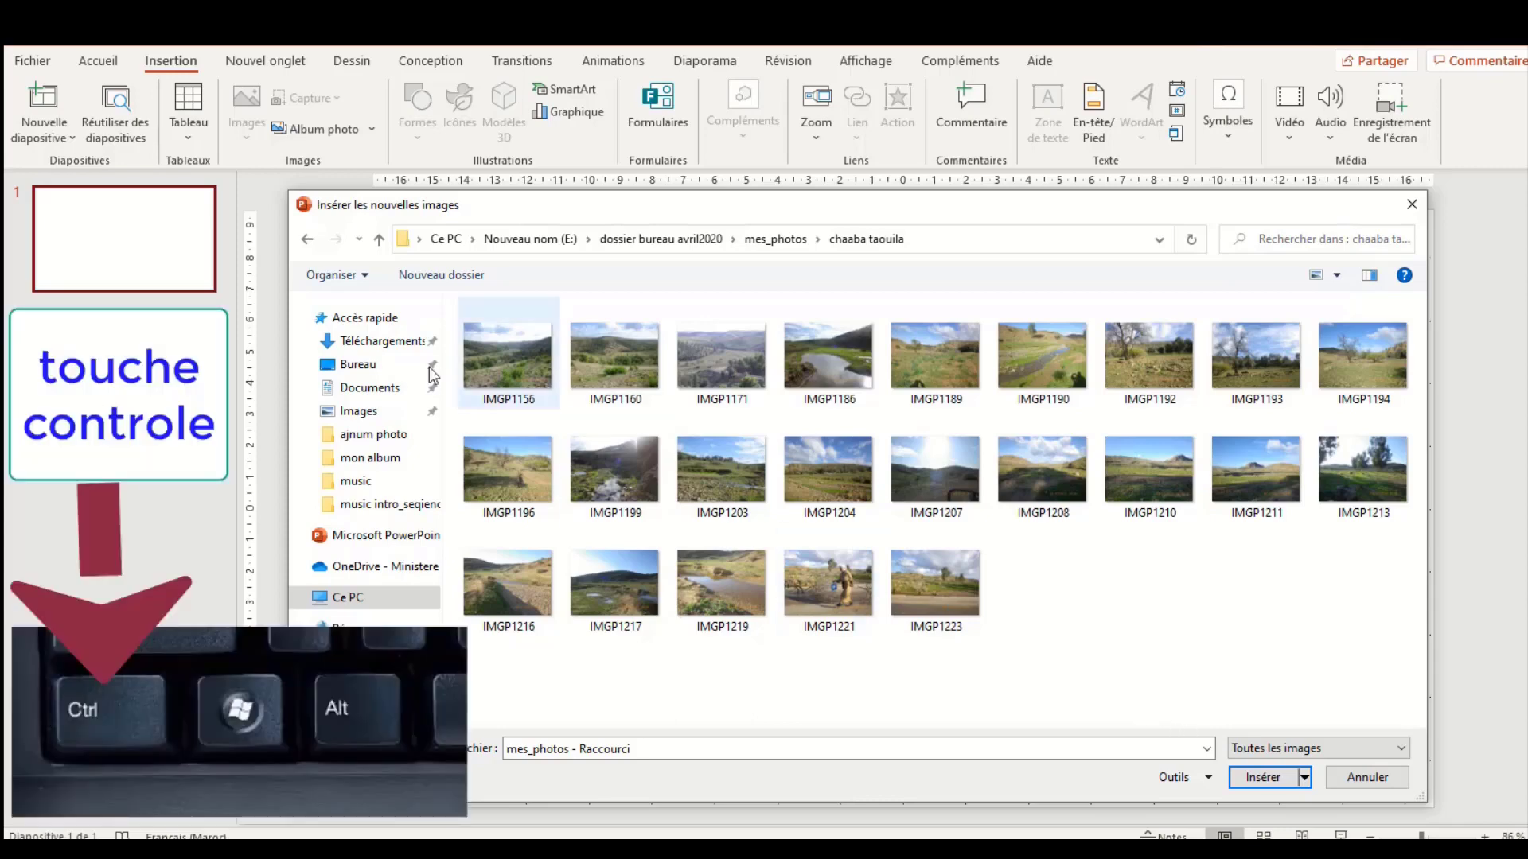
Insert every photo in the chaaba taouila folder into the album except IMGP1203, IMGP1207, IMGP1208, IMGP1210 and IMGP1221
left_click(523, 351)
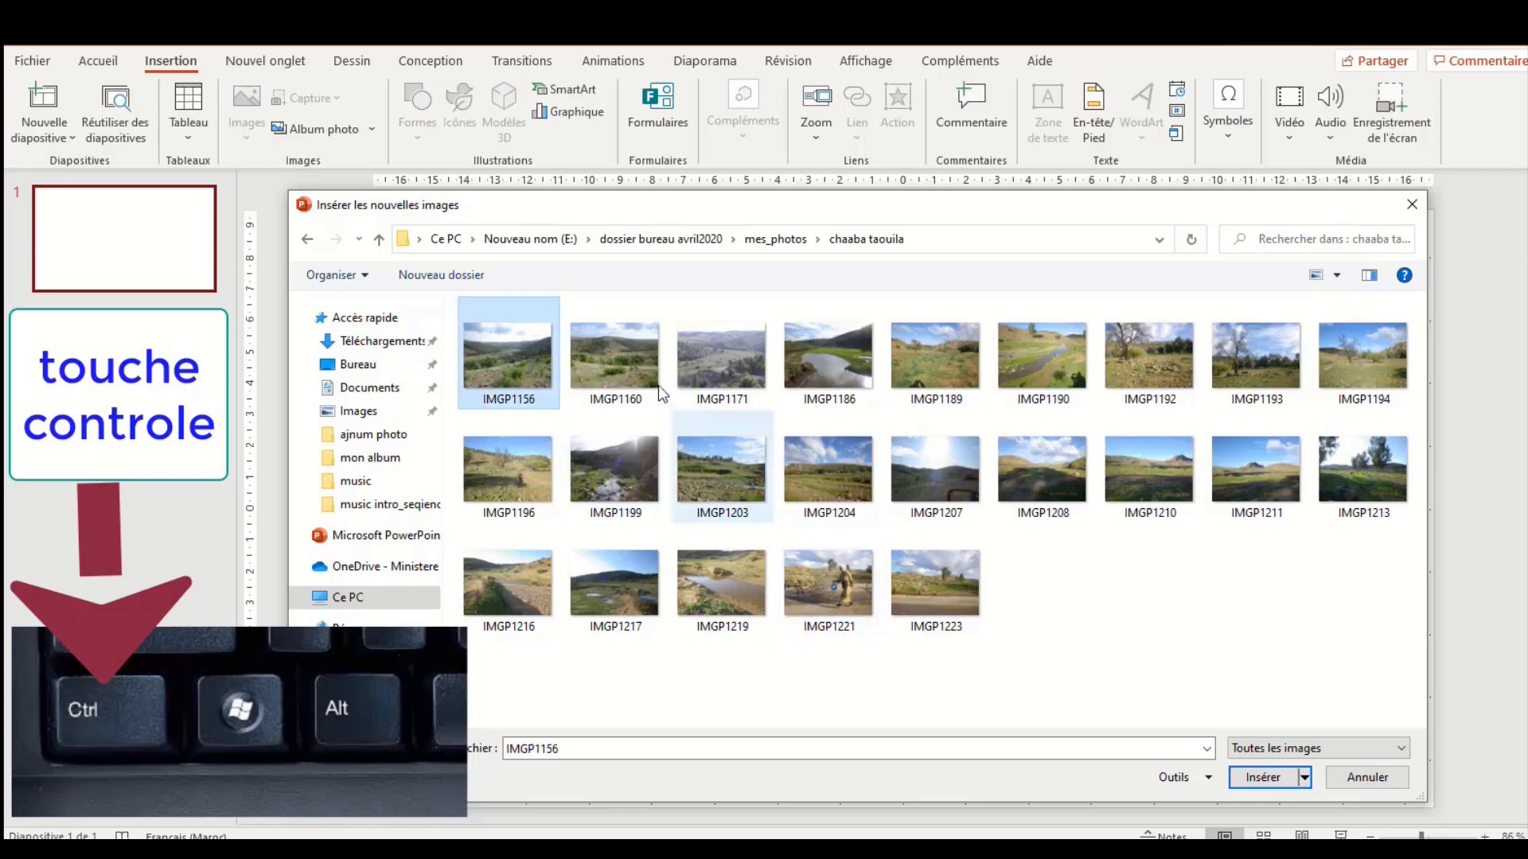
left_click(635, 361, "ctrl")
left_click(745, 366, "ctrl")
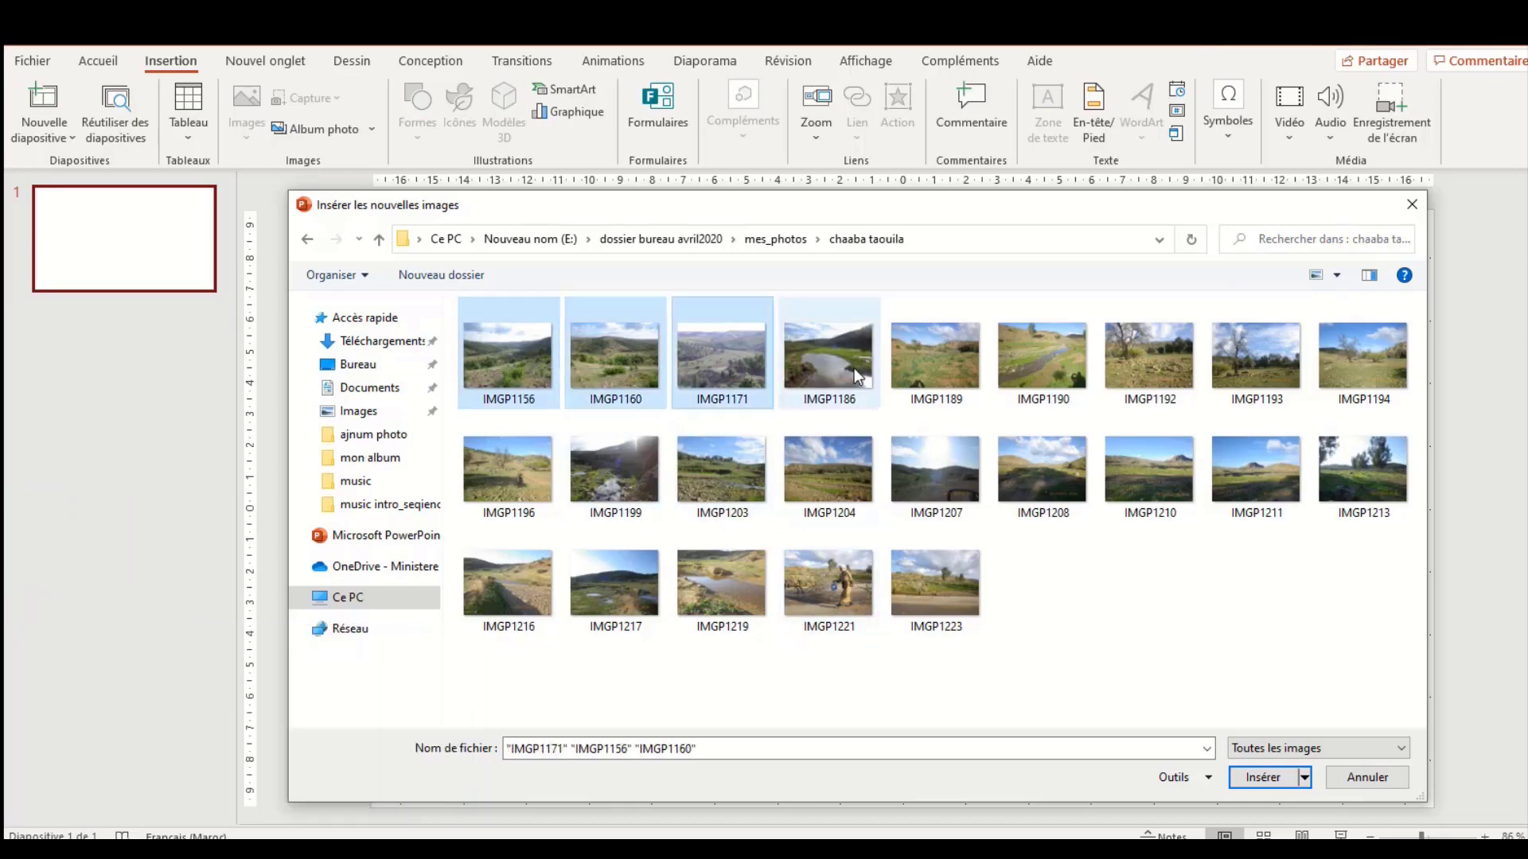
left_click(850, 361, "ctrl")
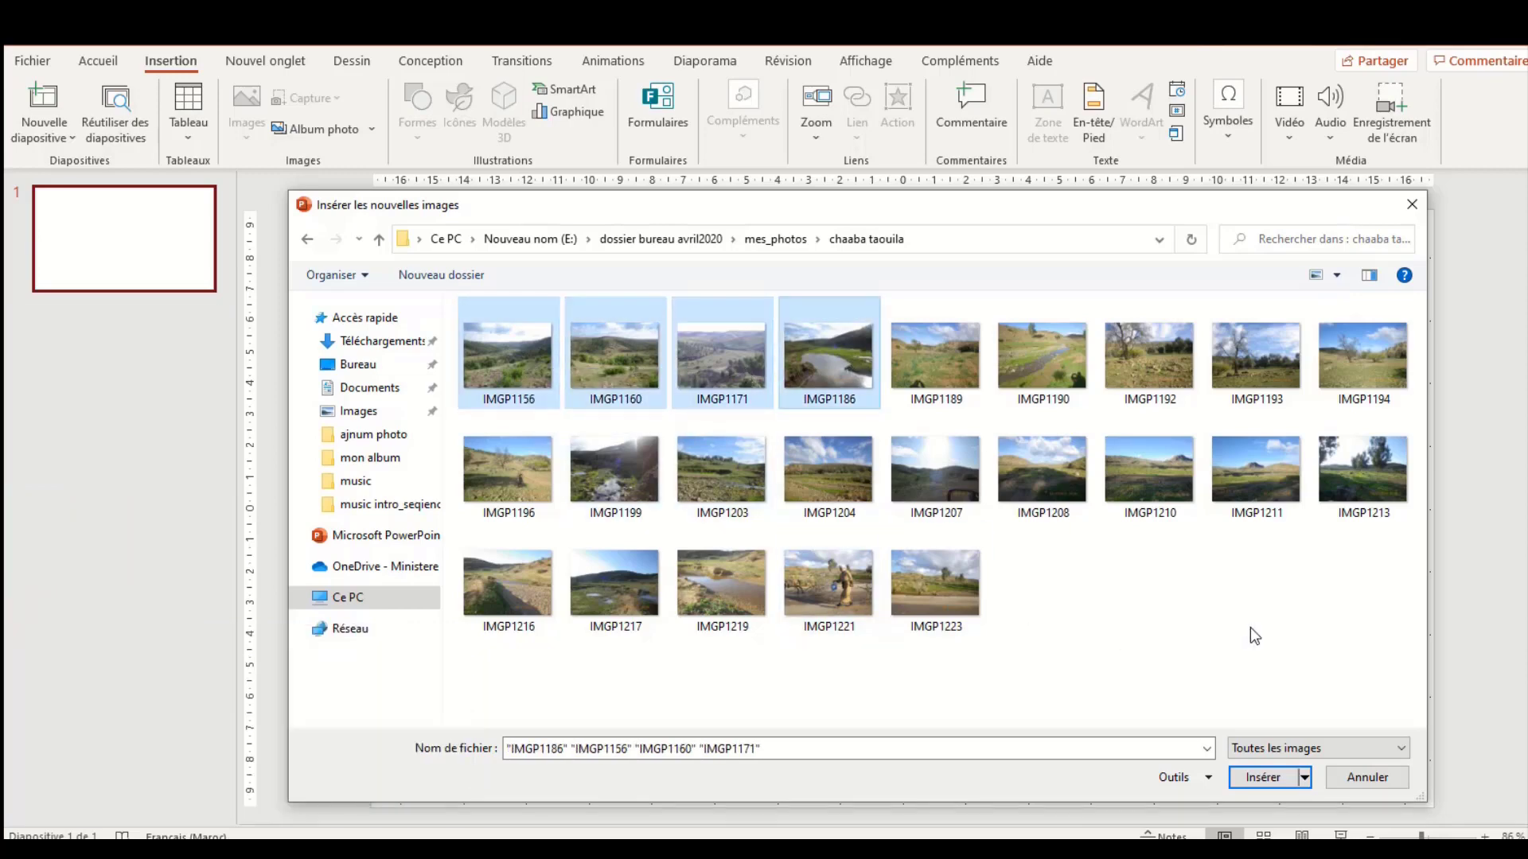
left_click(1163, 342, "ctrl")
left_click(1272, 362, "ctrl")
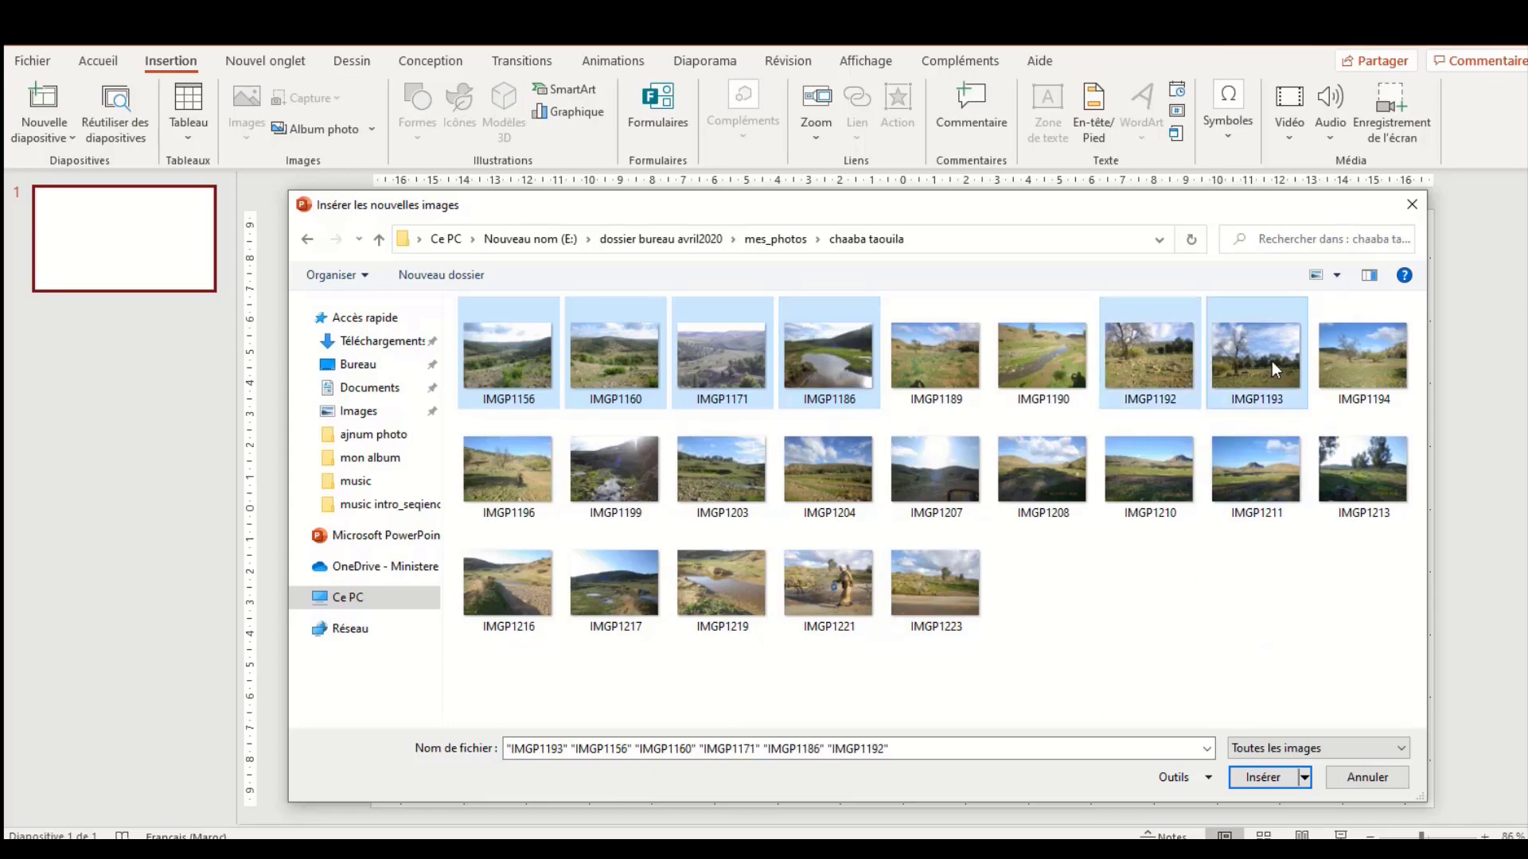
left_click(1053, 355, "ctrl")
left_click(904, 351, "ctrl")
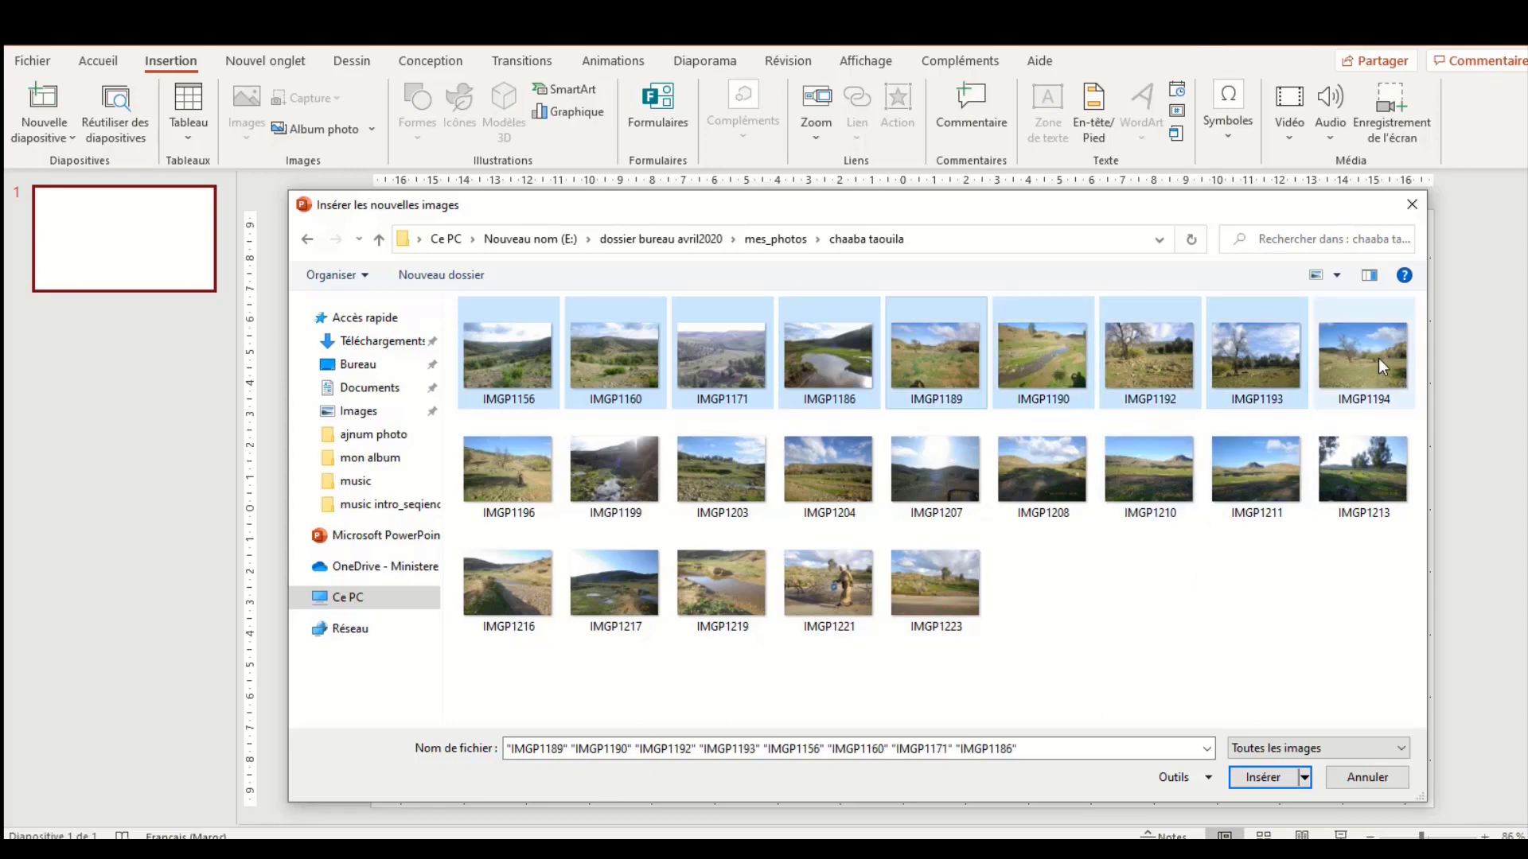
left_click(1378, 358, "ctrl")
left_click(1357, 468, "ctrl")
left_click(1263, 476, "ctrl")
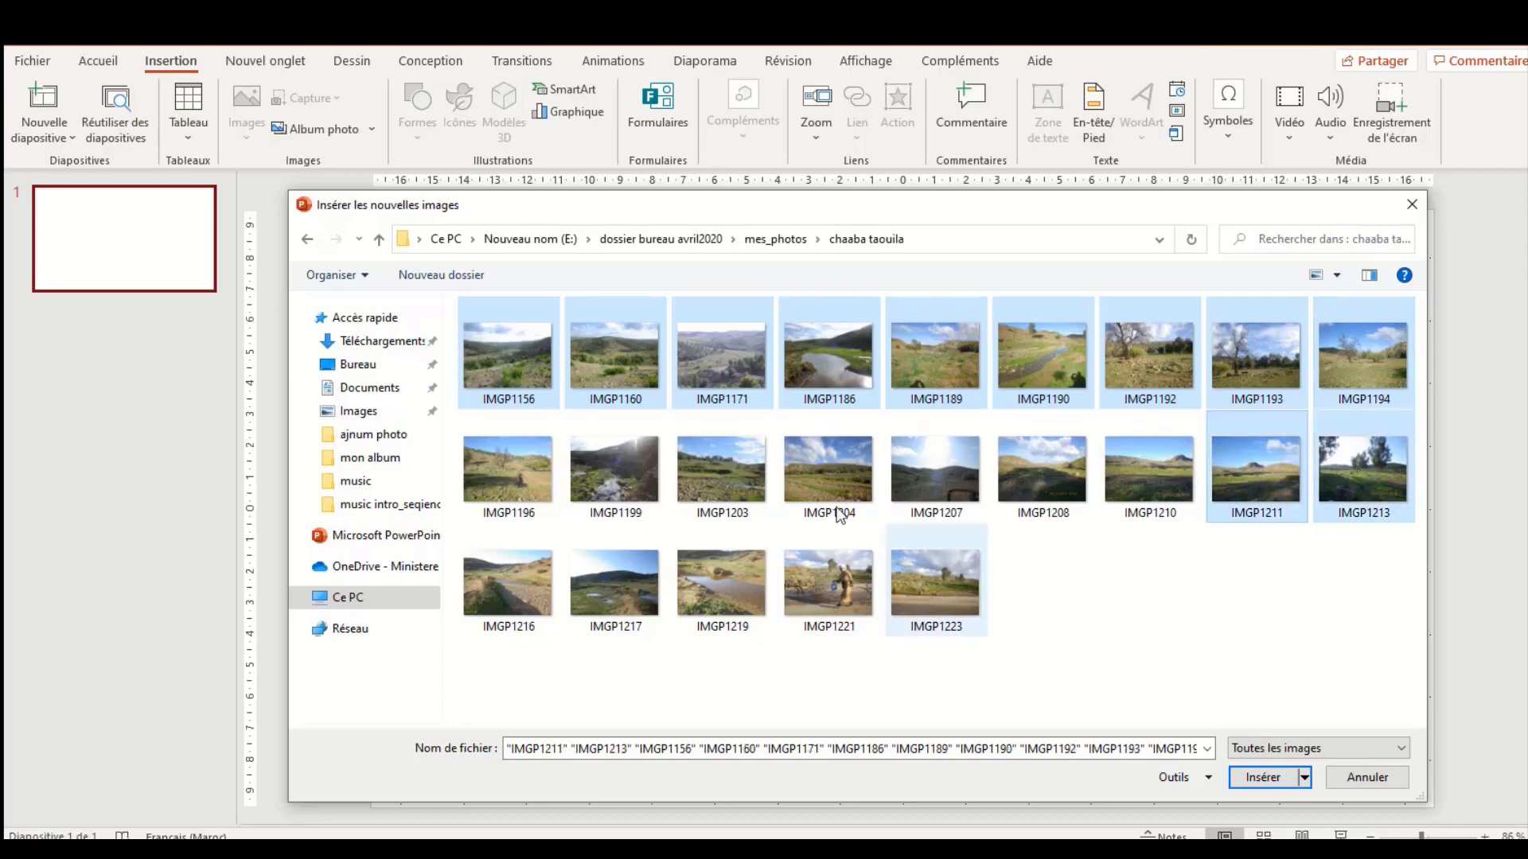
left_click(846, 470, "ctrl")
left_click(632, 476, "ctrl")
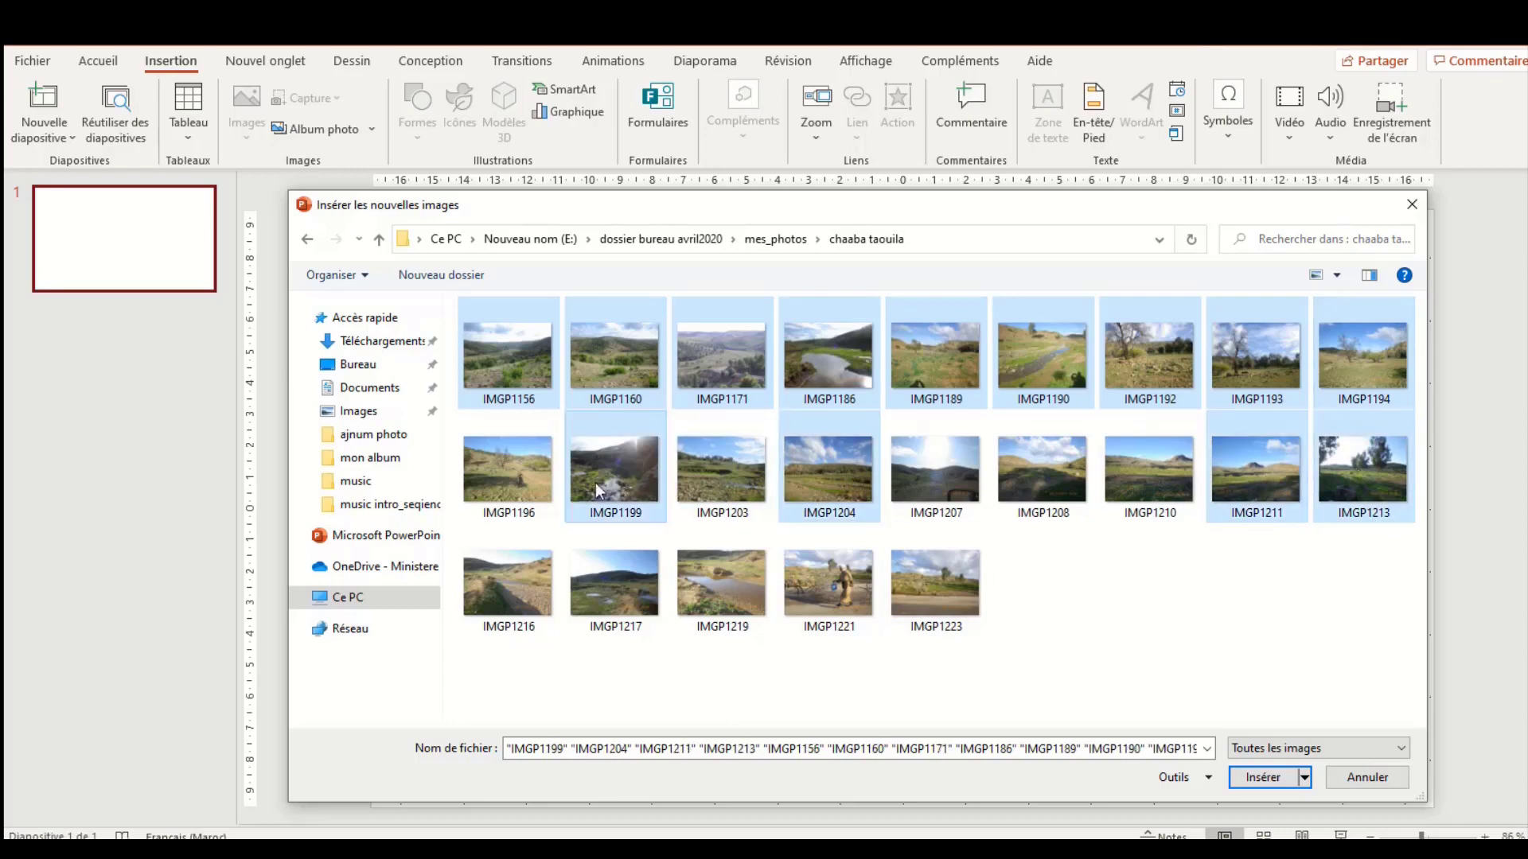
left_click(490, 478, "ctrl")
left_click(525, 593, "ctrl")
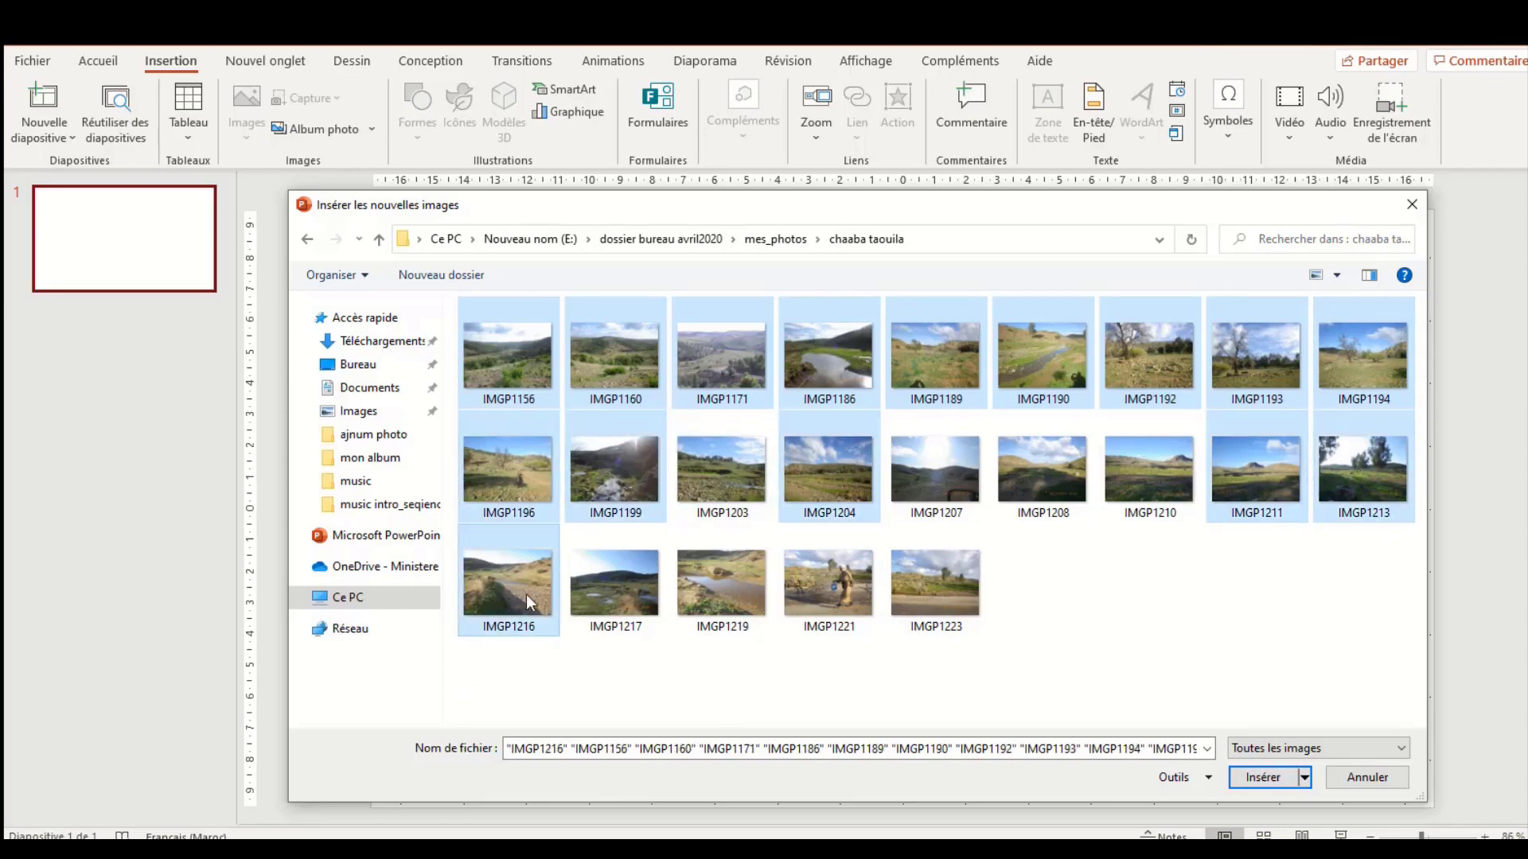
left_click(725, 581, "ctrl")
left_click(623, 612, "ctrl")
left_click(908, 586, "ctrl")
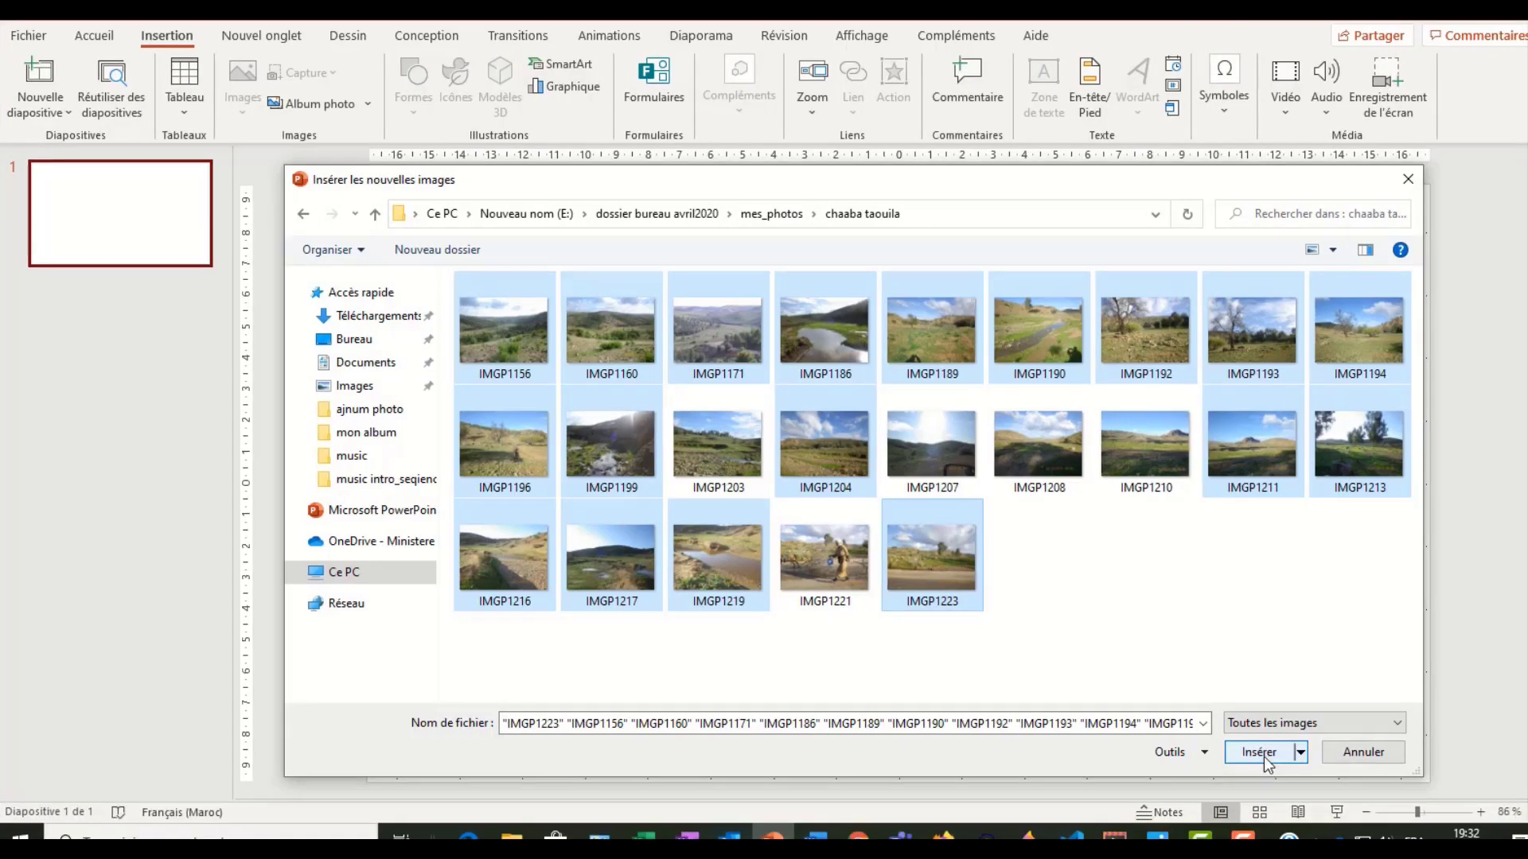
left_click(1262, 752)
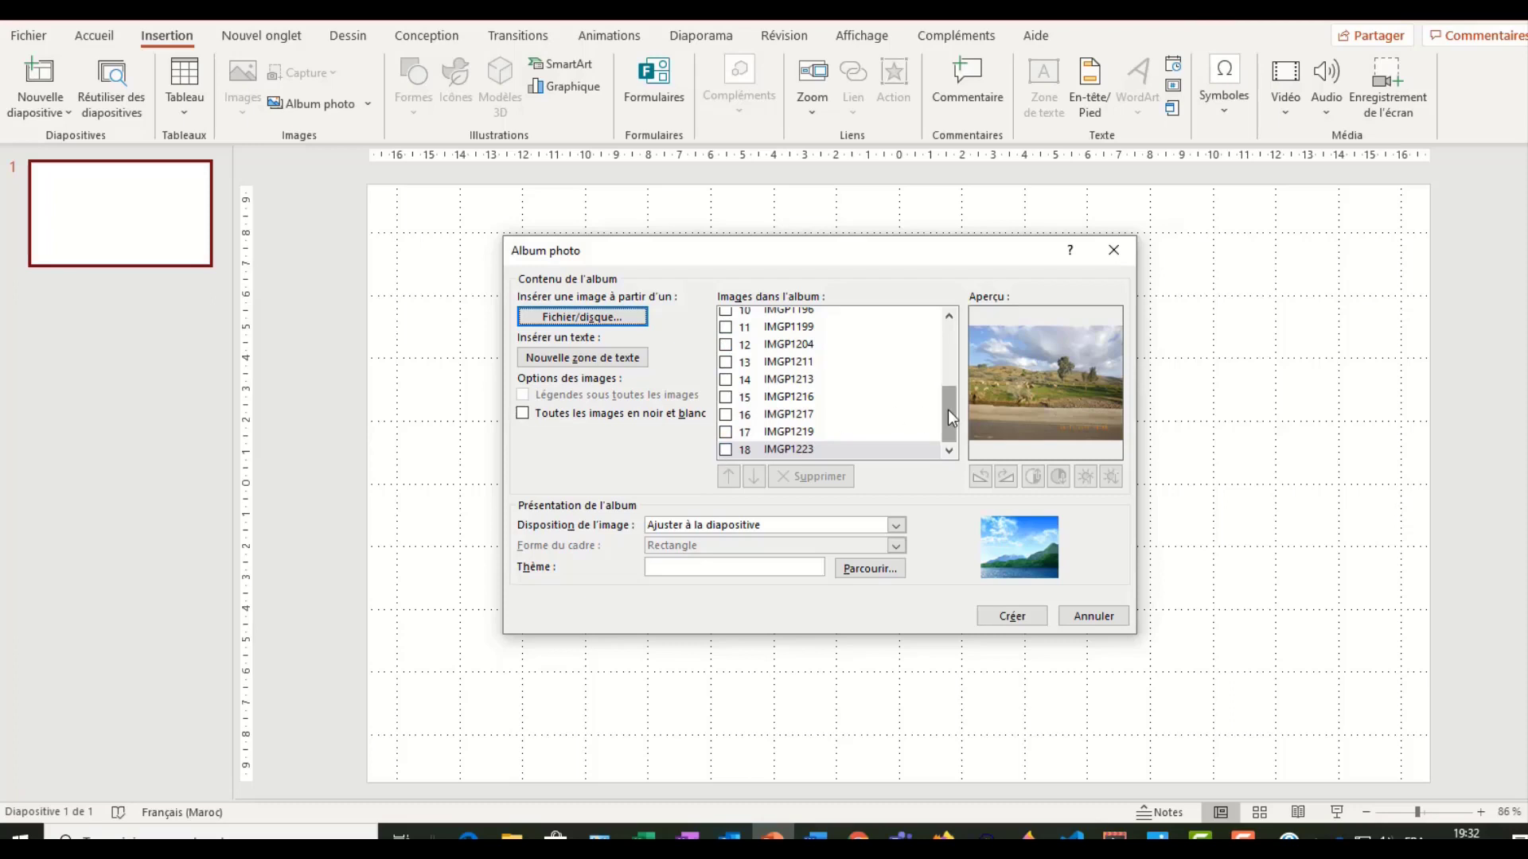
Browse for more album images from disk in folder 1 inside mes_photos
left_click(581, 318)
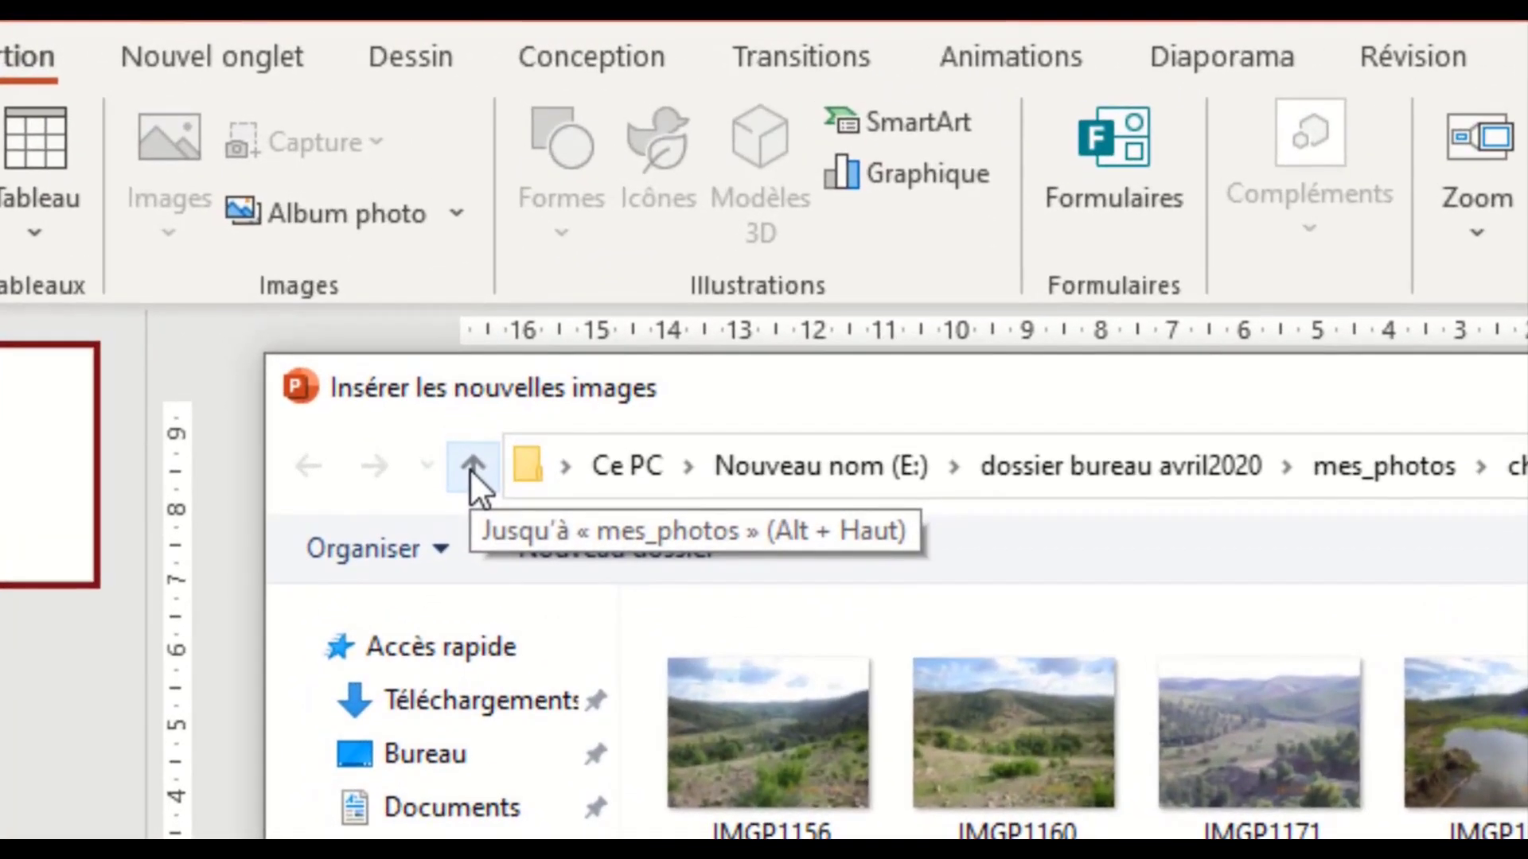
left_click(472, 466)
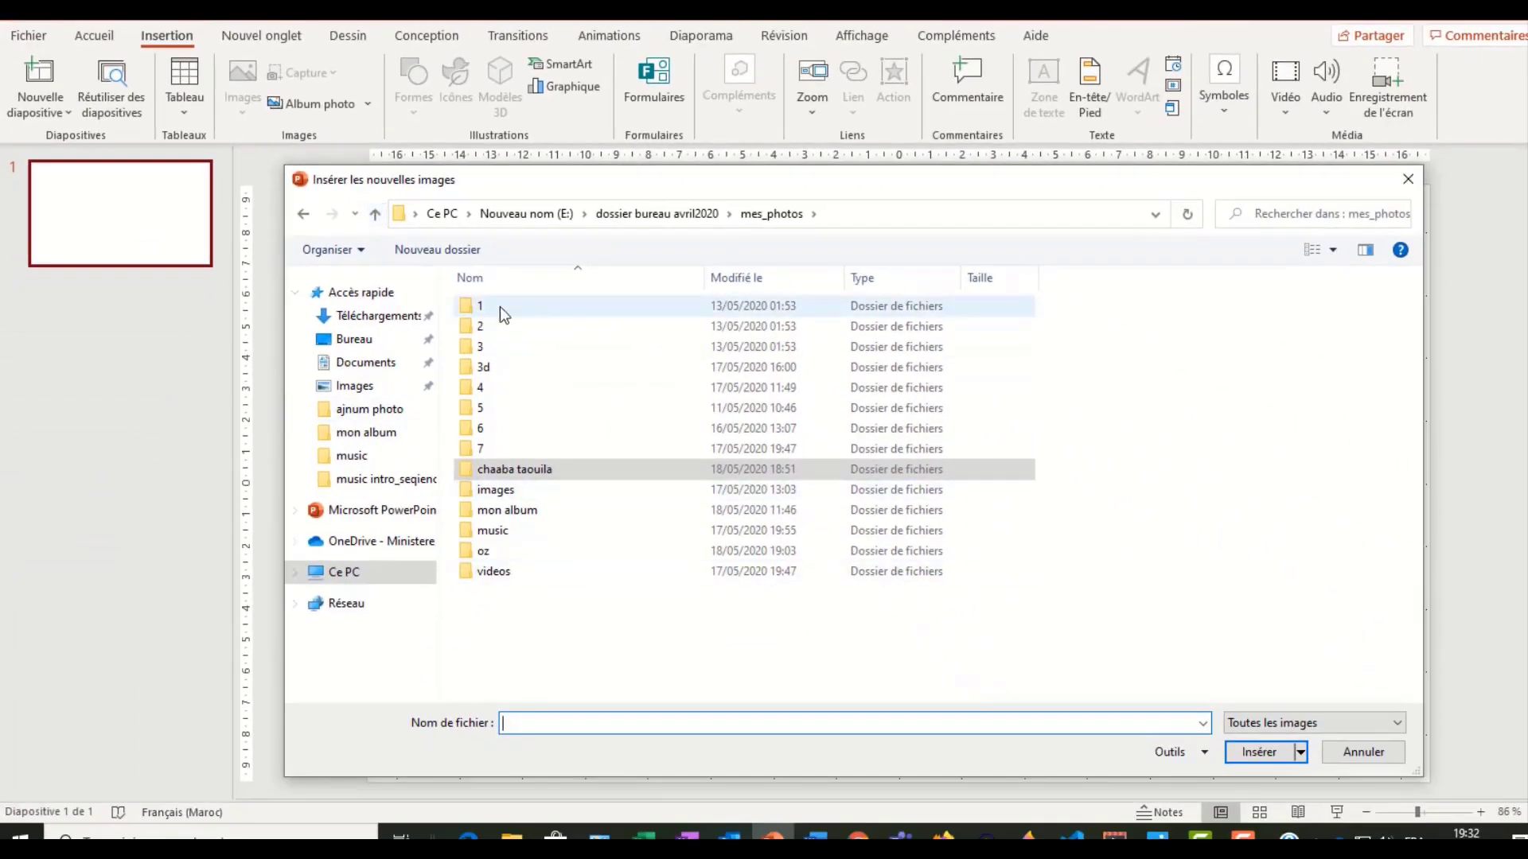
mouse_move(481, 304)
double_click(482, 307)
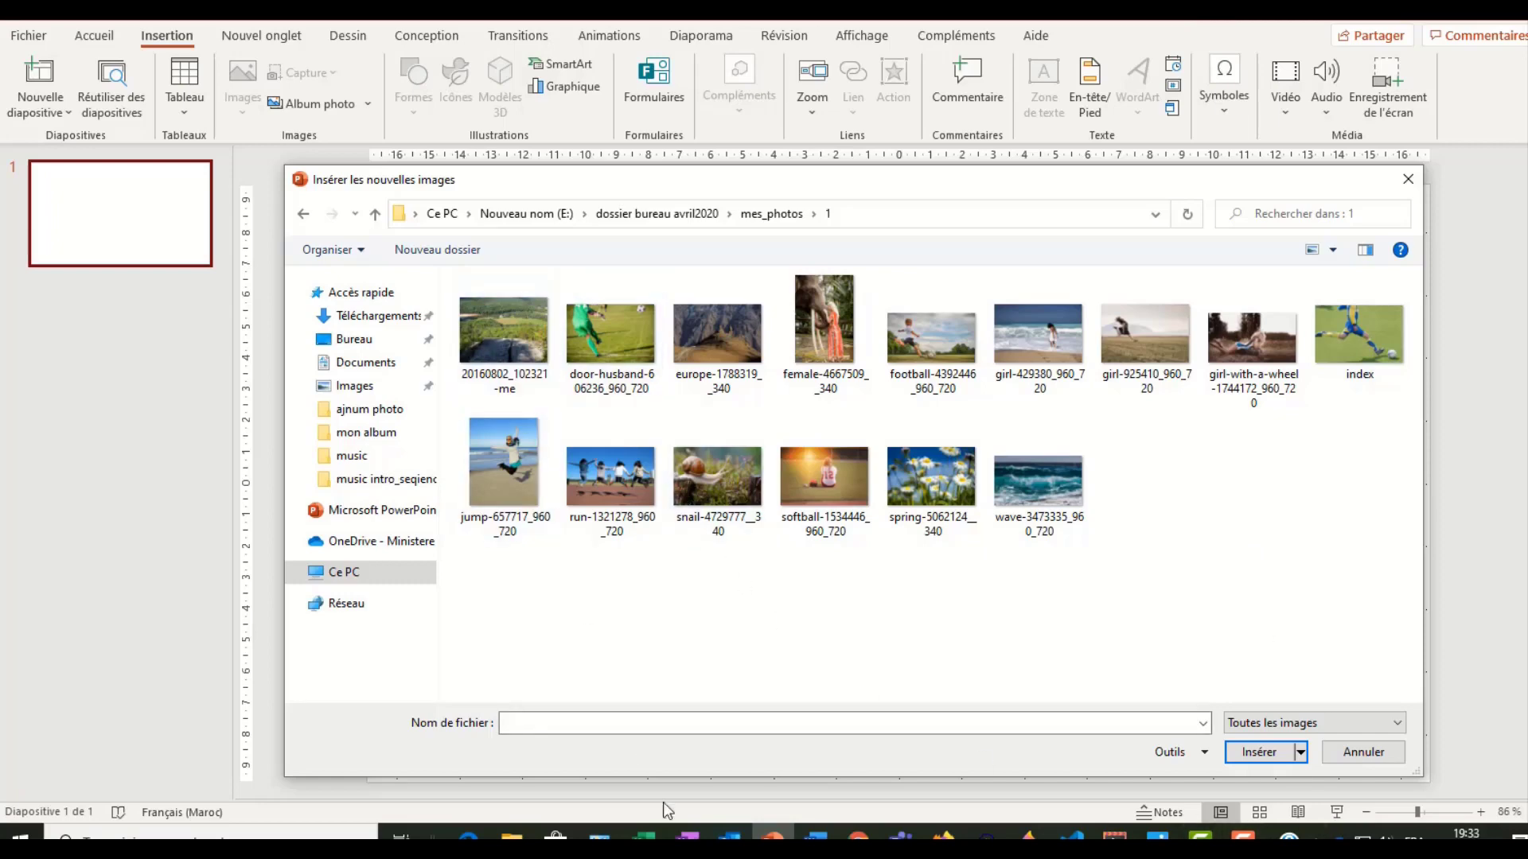
Insert 20160802_102321-me, europe-1788319__340, female-4667509__340, girl-429380_960_720, index, run-1321278_960_720, snail-4729777__340, spring-5062124__340 and wave-3473335_960_720 from folder 1 into the album
left_click(508, 331)
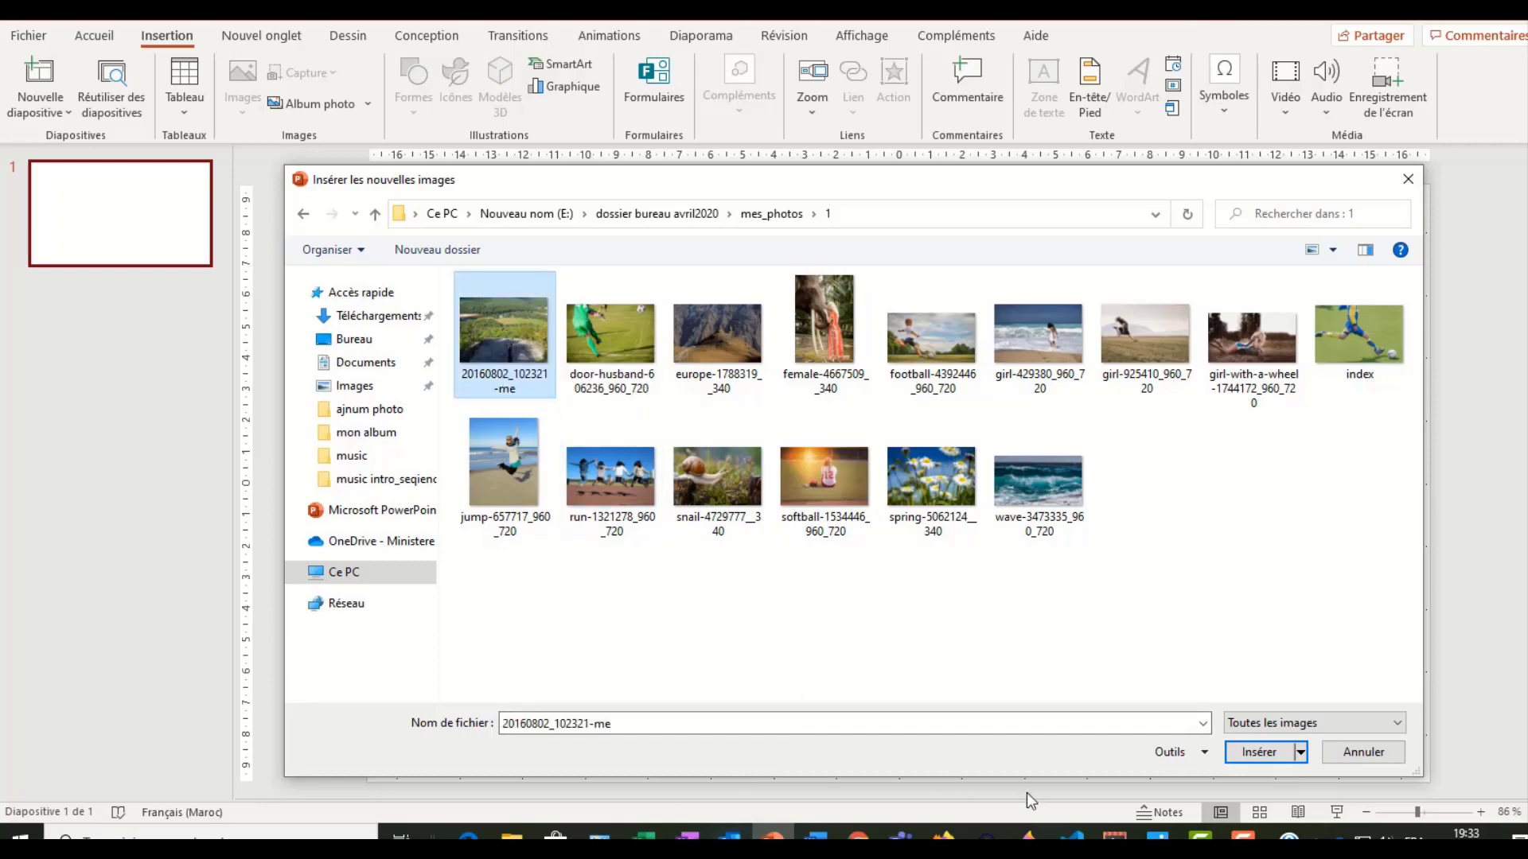
left_click(723, 317, "ctrl")
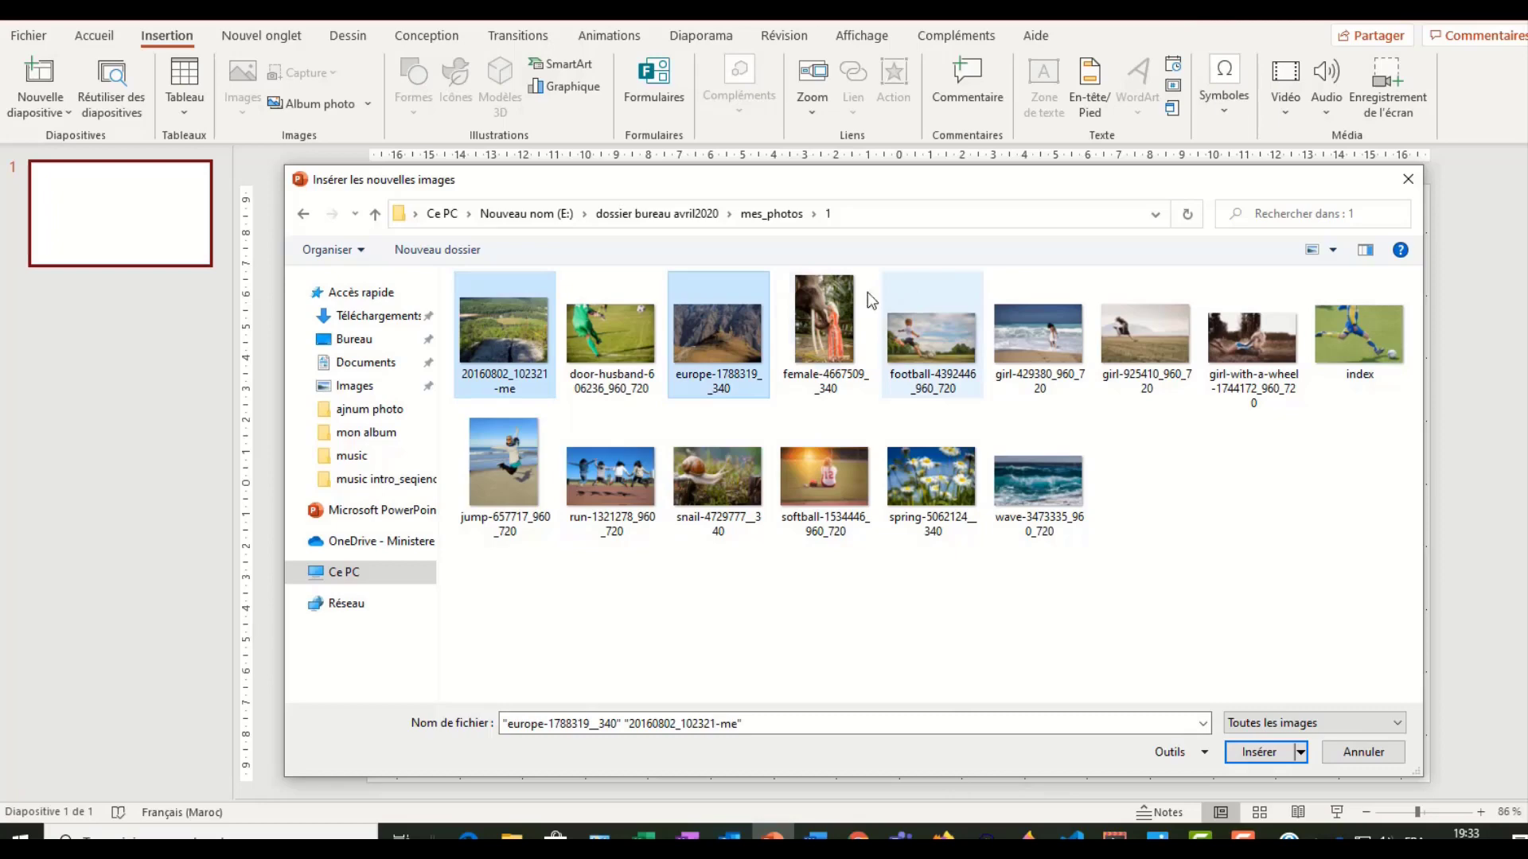
left_click(824, 306, "ctrl")
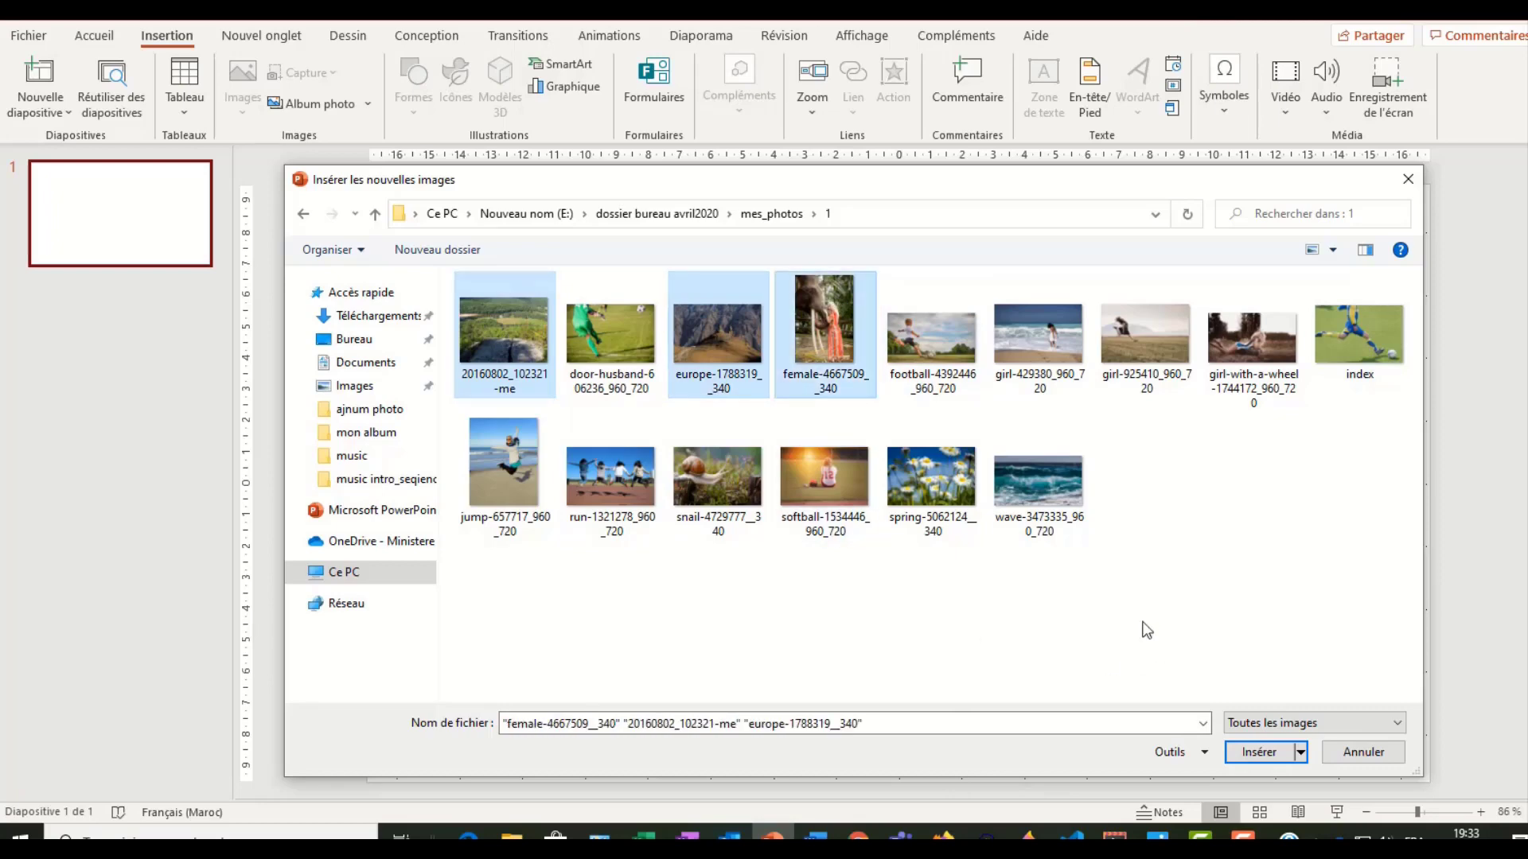
left_click(1040, 335, "ctrl")
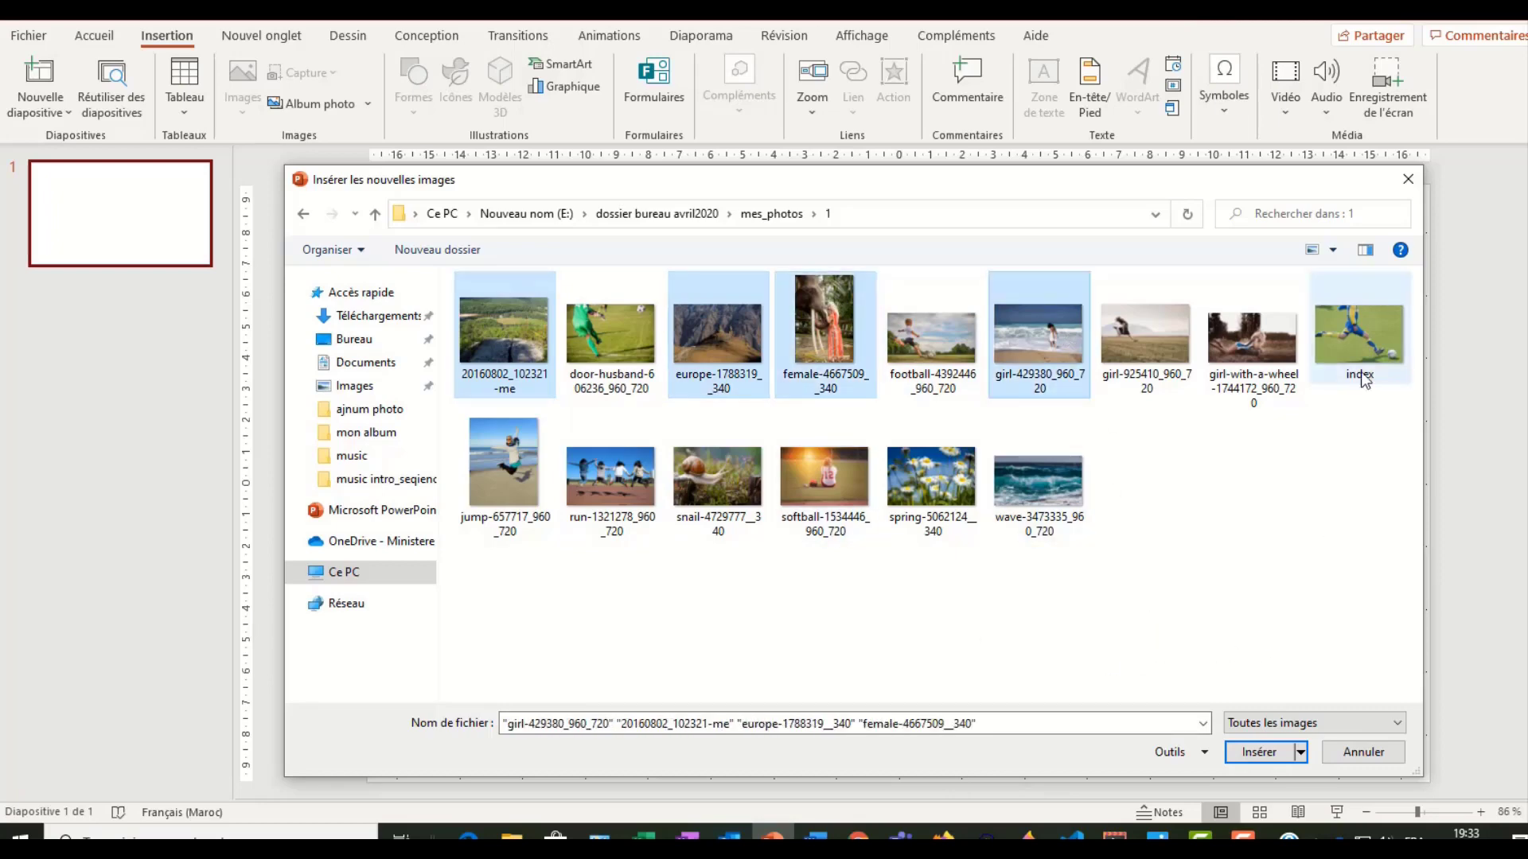
left_click(1364, 339, "ctrl")
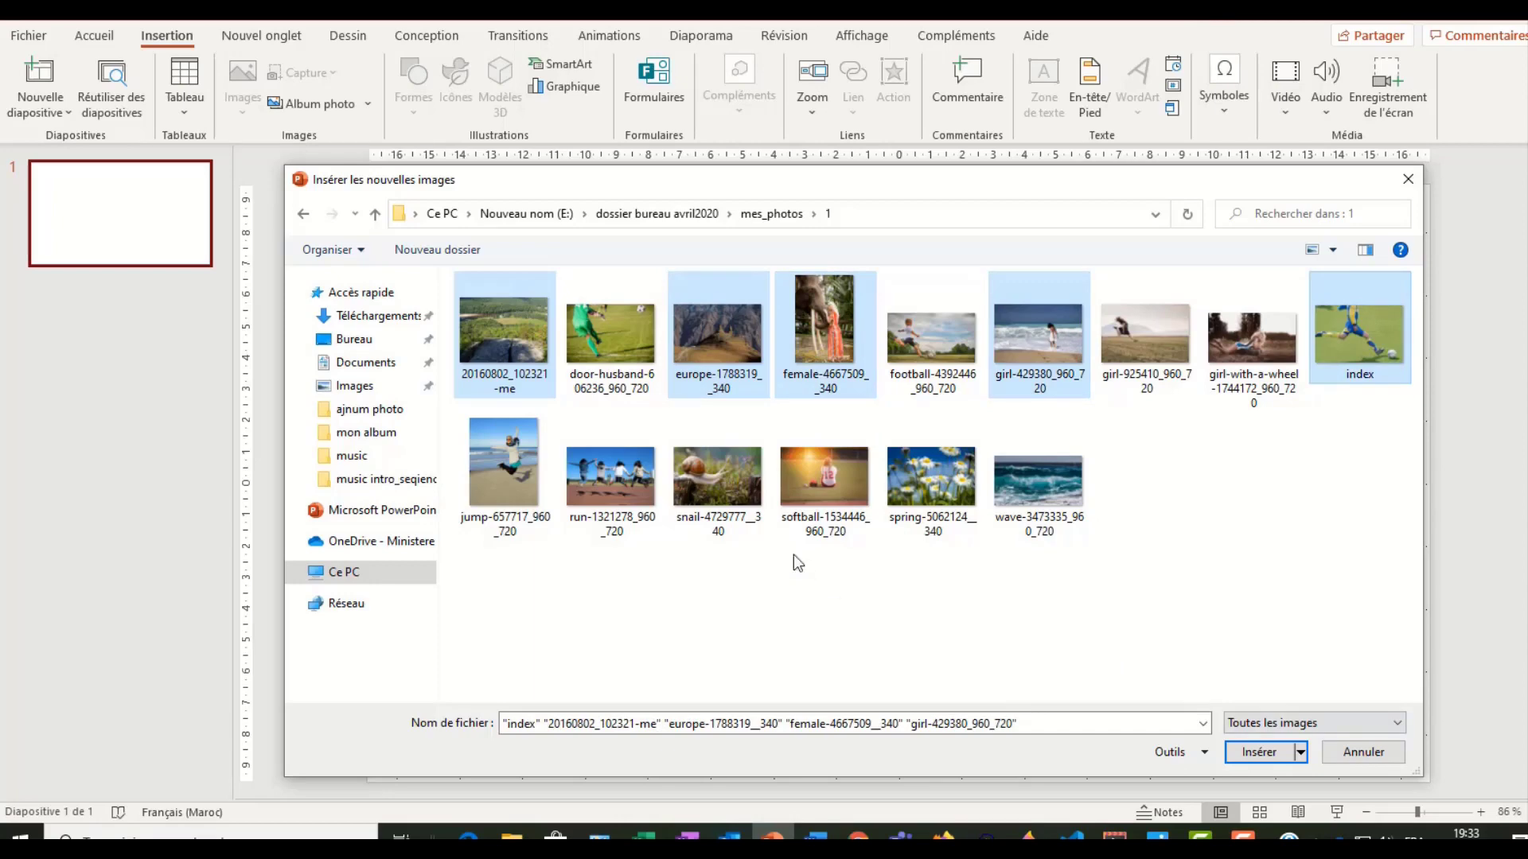
left_click(610, 477, "ctrl")
left_click(947, 480, "ctrl")
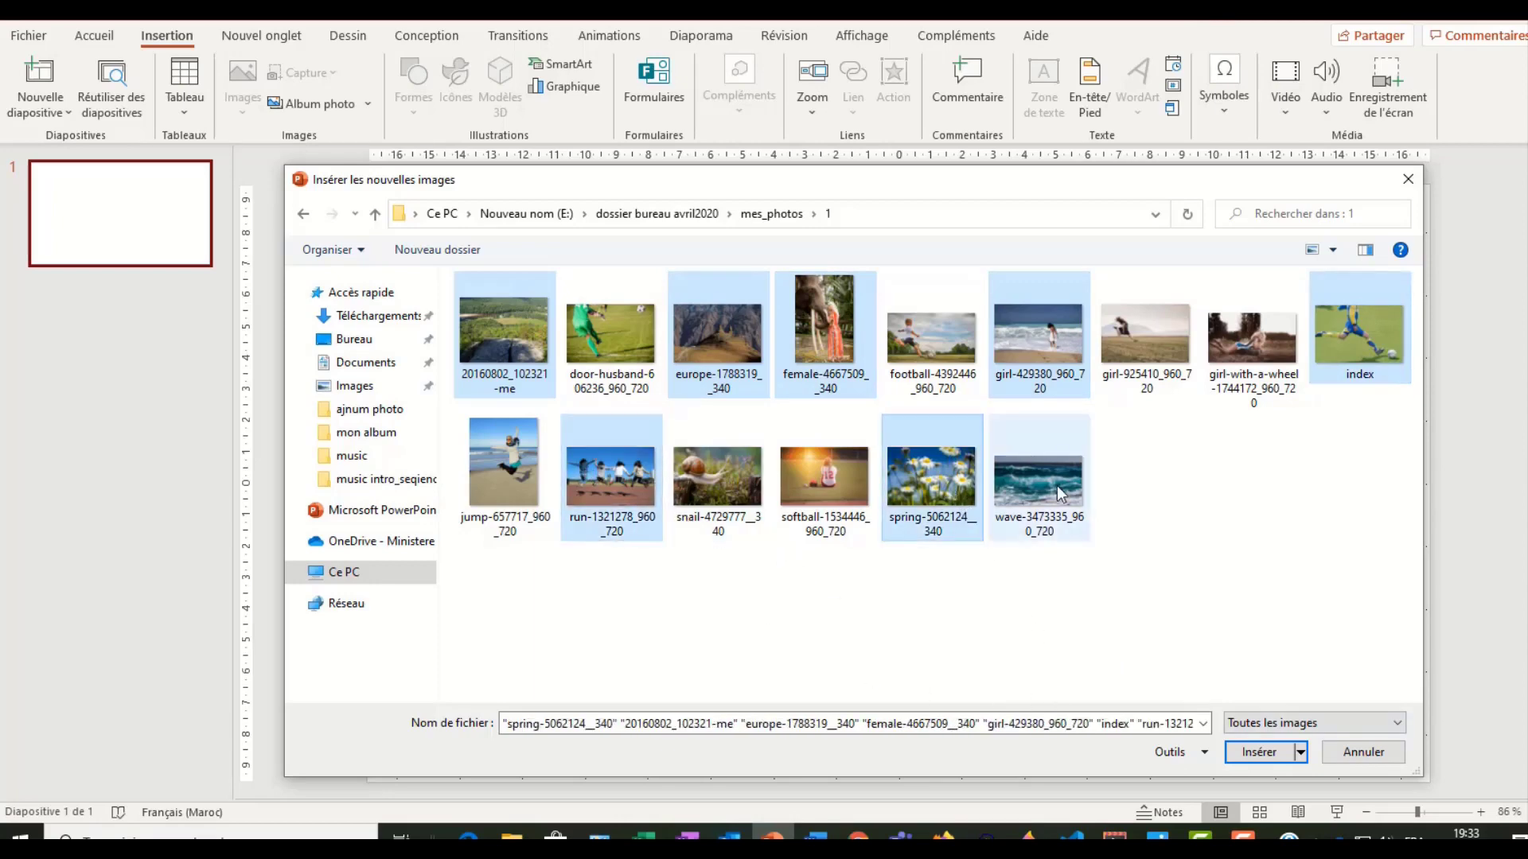
left_click(1057, 486, "ctrl")
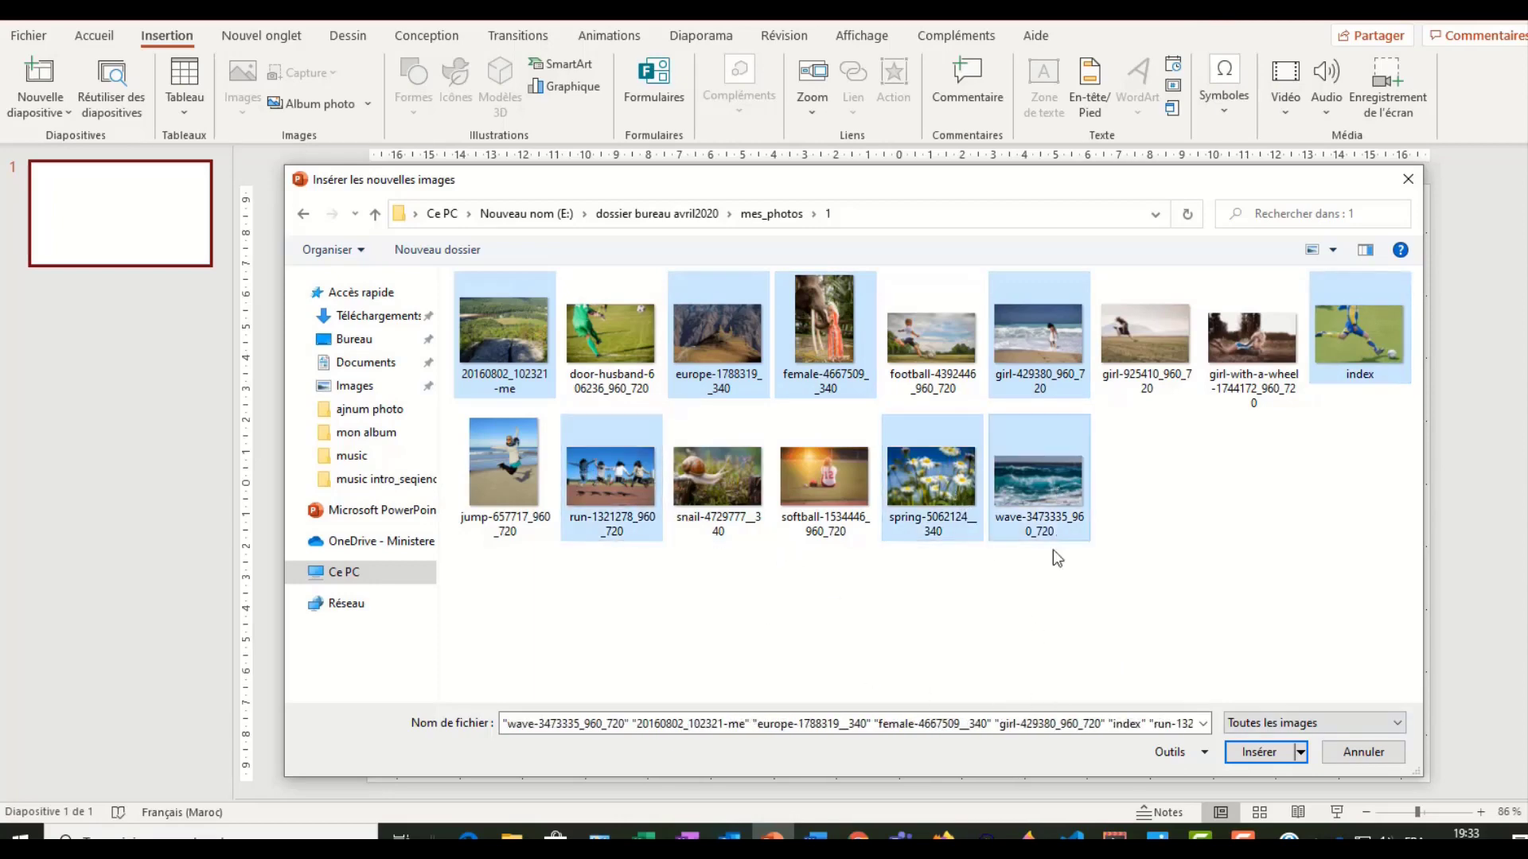
left_click(723, 486, "ctrl")
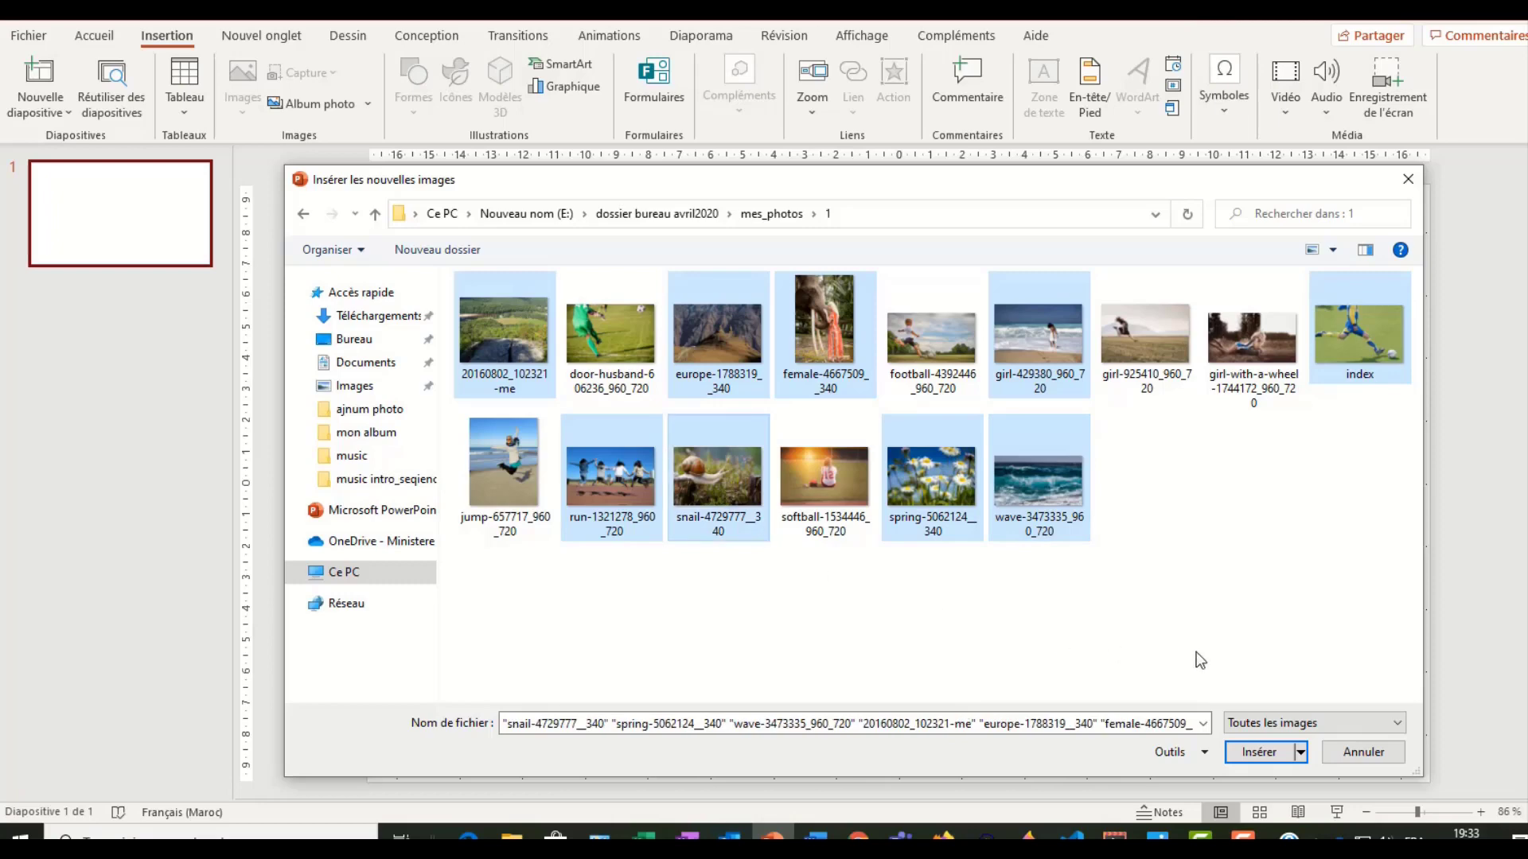
left_click(1259, 752)
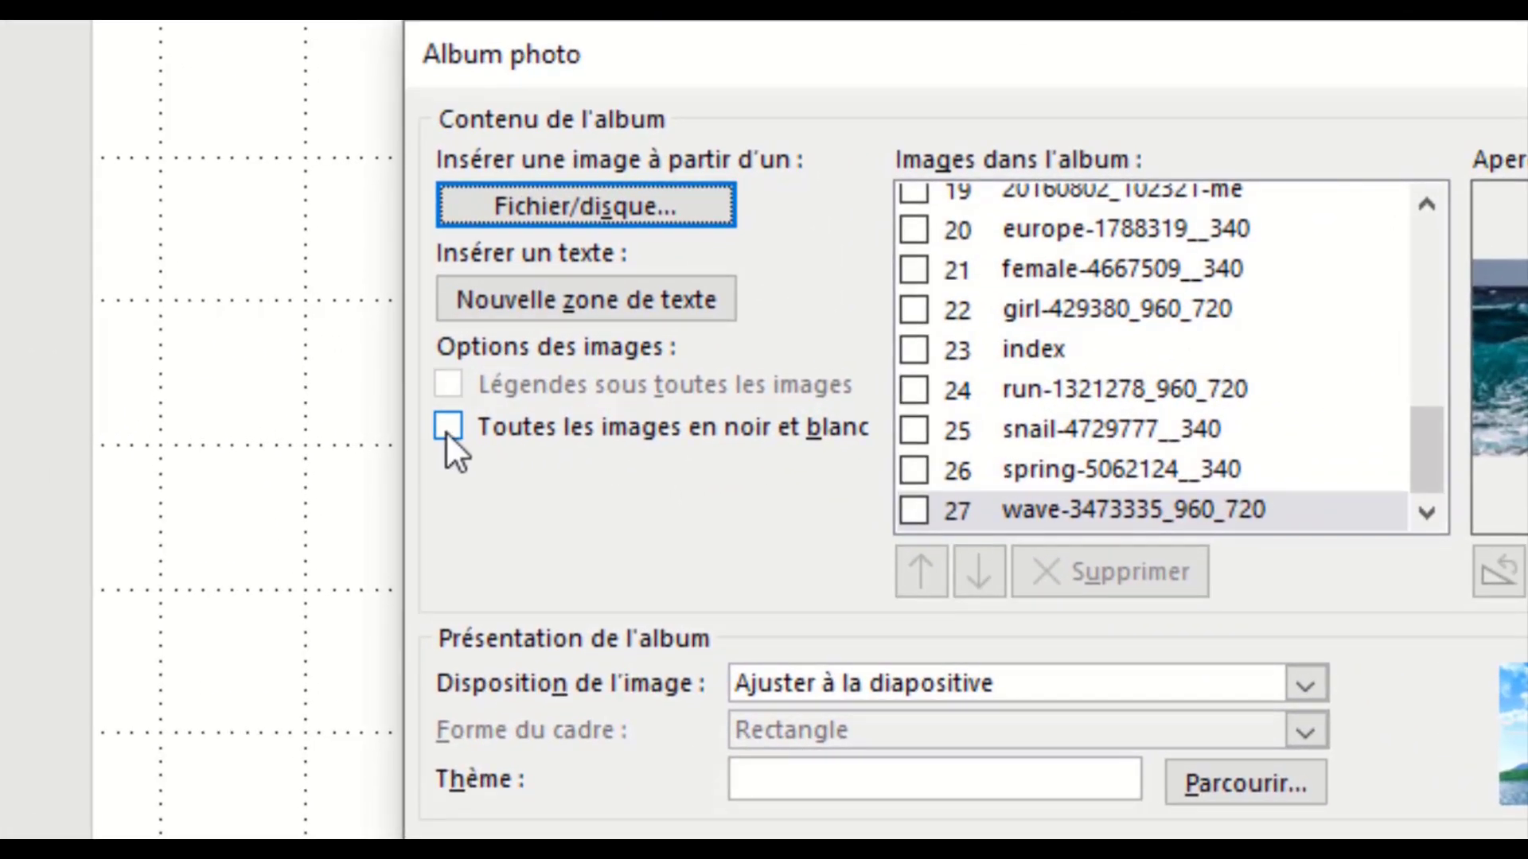
Try the black-and-white option for all images and the selection of girl-429380_960_720 in the album's image list
left_click(448, 427)
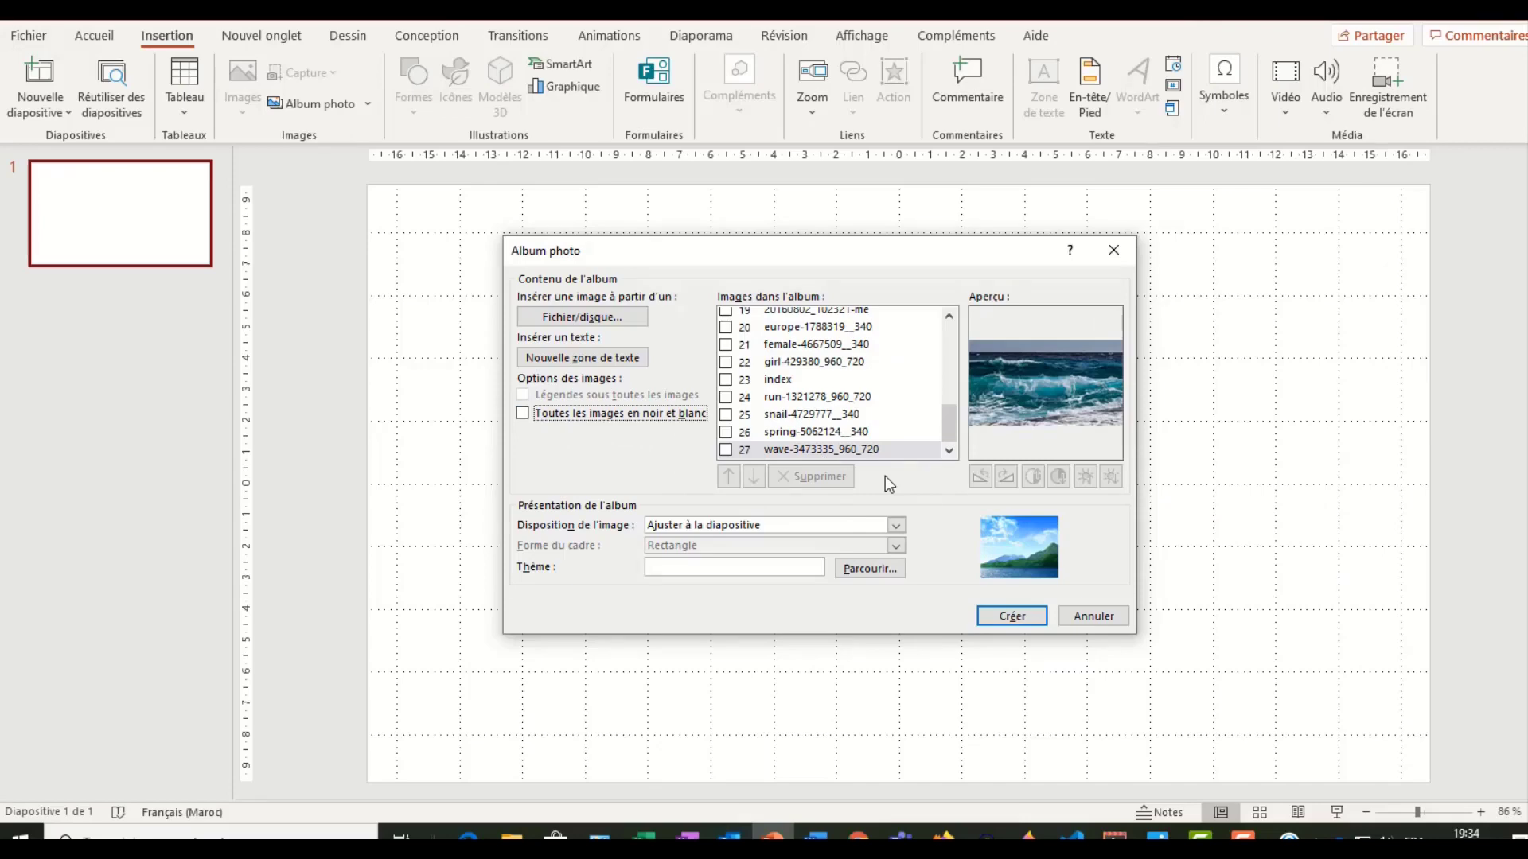
left_click(725, 362)
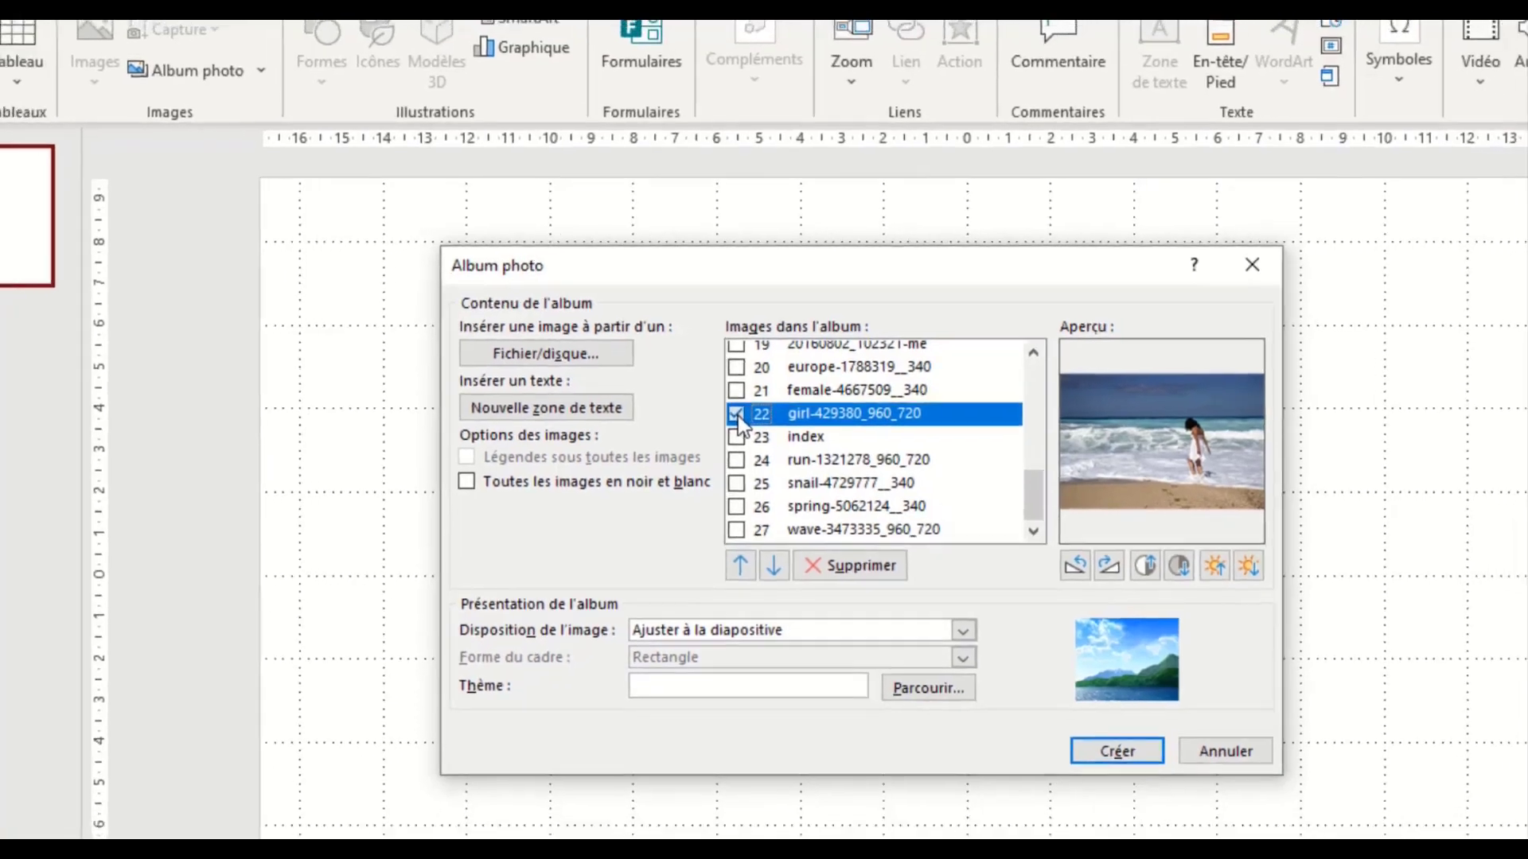
left_click(739, 429)
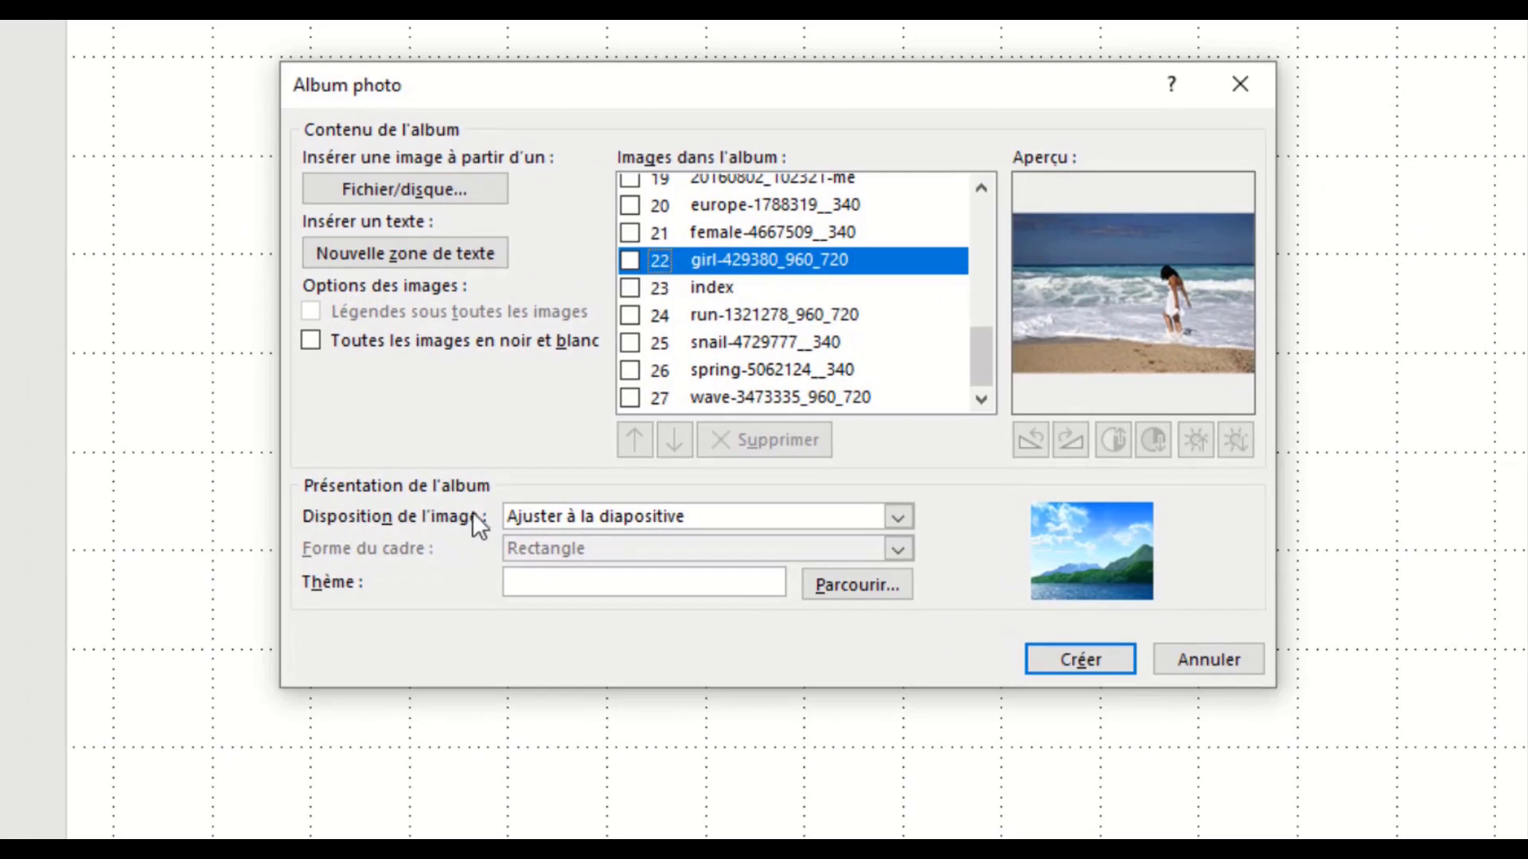
Try the 1 image, 2 images and 4 images layouts for the album, settling on 2 images per slide
left_click(899, 517)
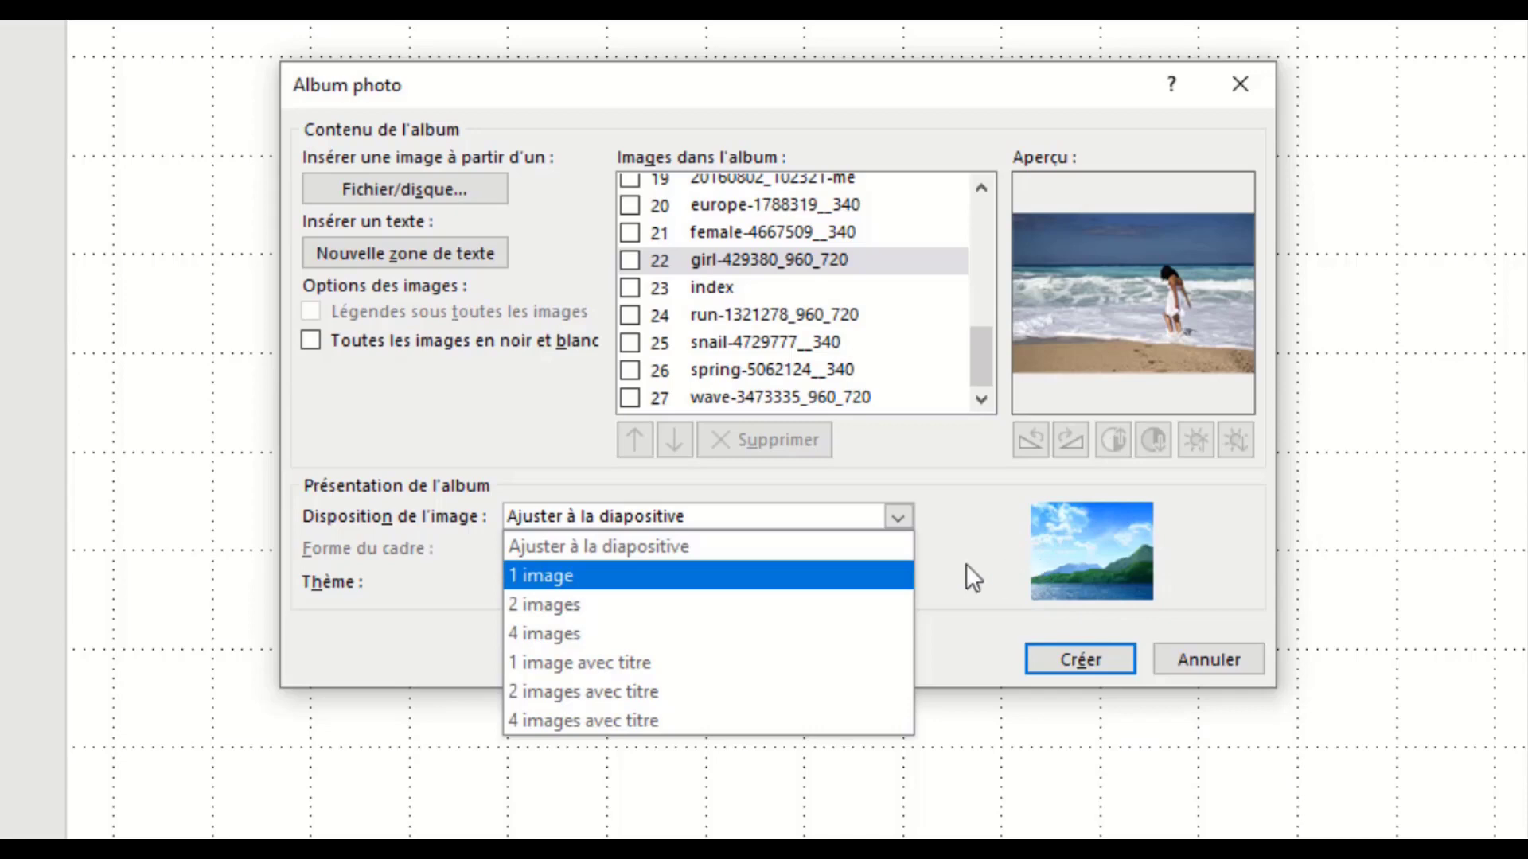
left_click(599, 577)
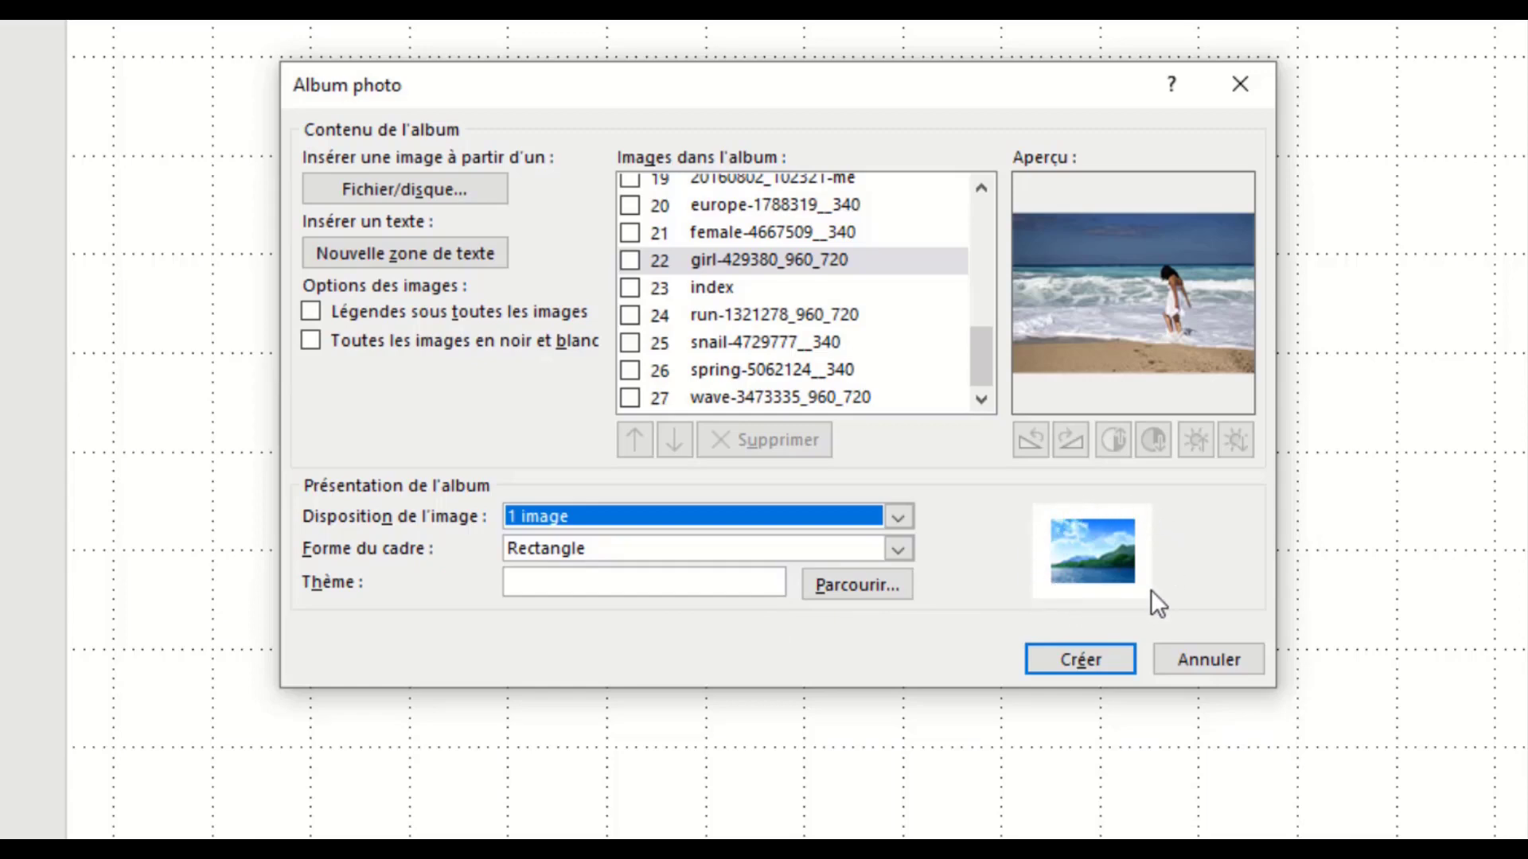
left_click(899, 517)
left_click(661, 608)
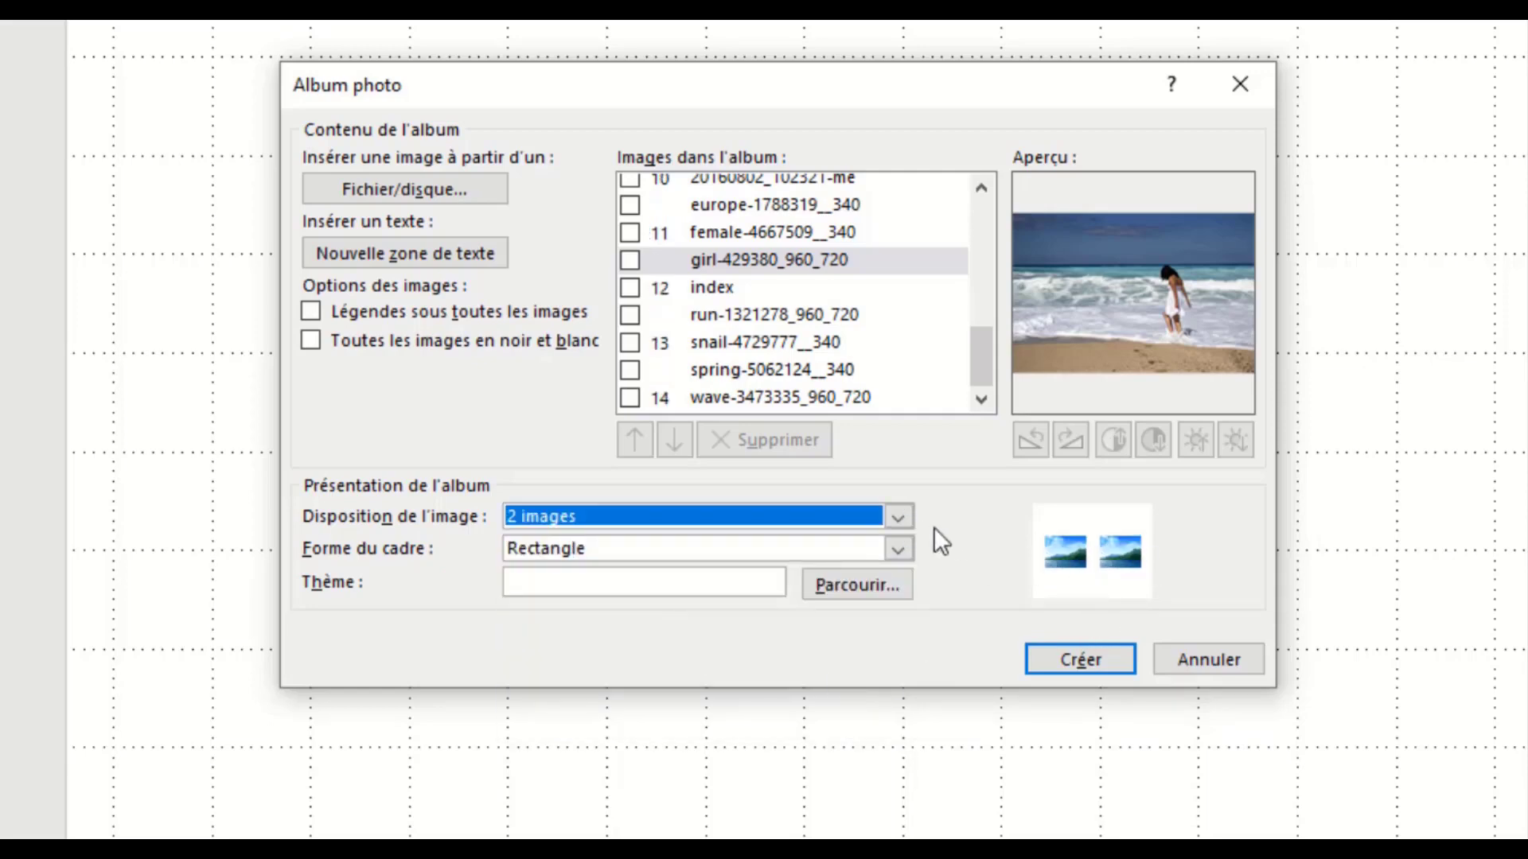
left_click(899, 517)
left_click(690, 634)
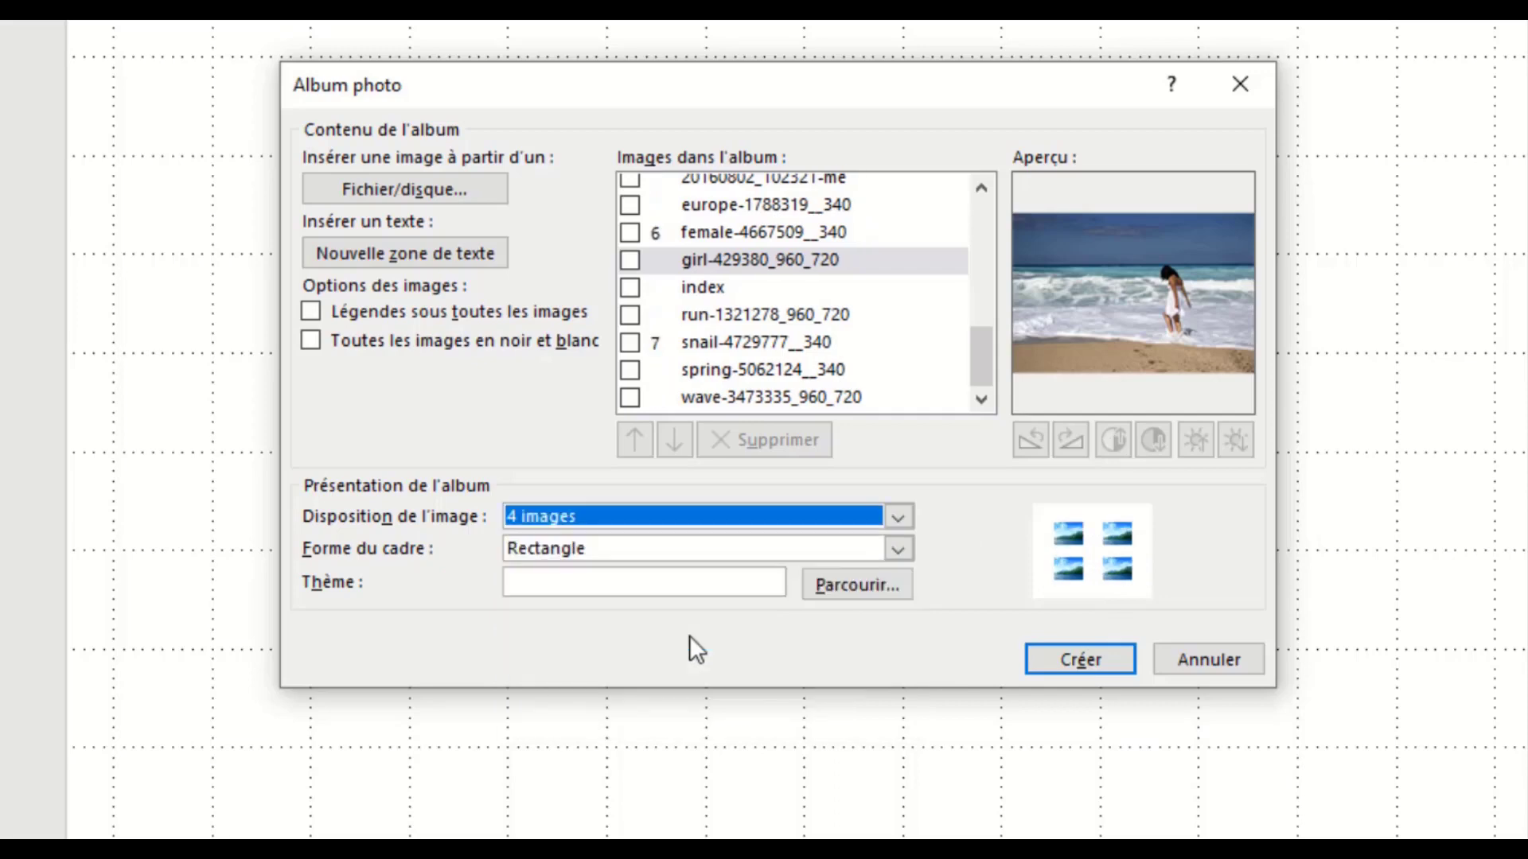
left_click(898, 518)
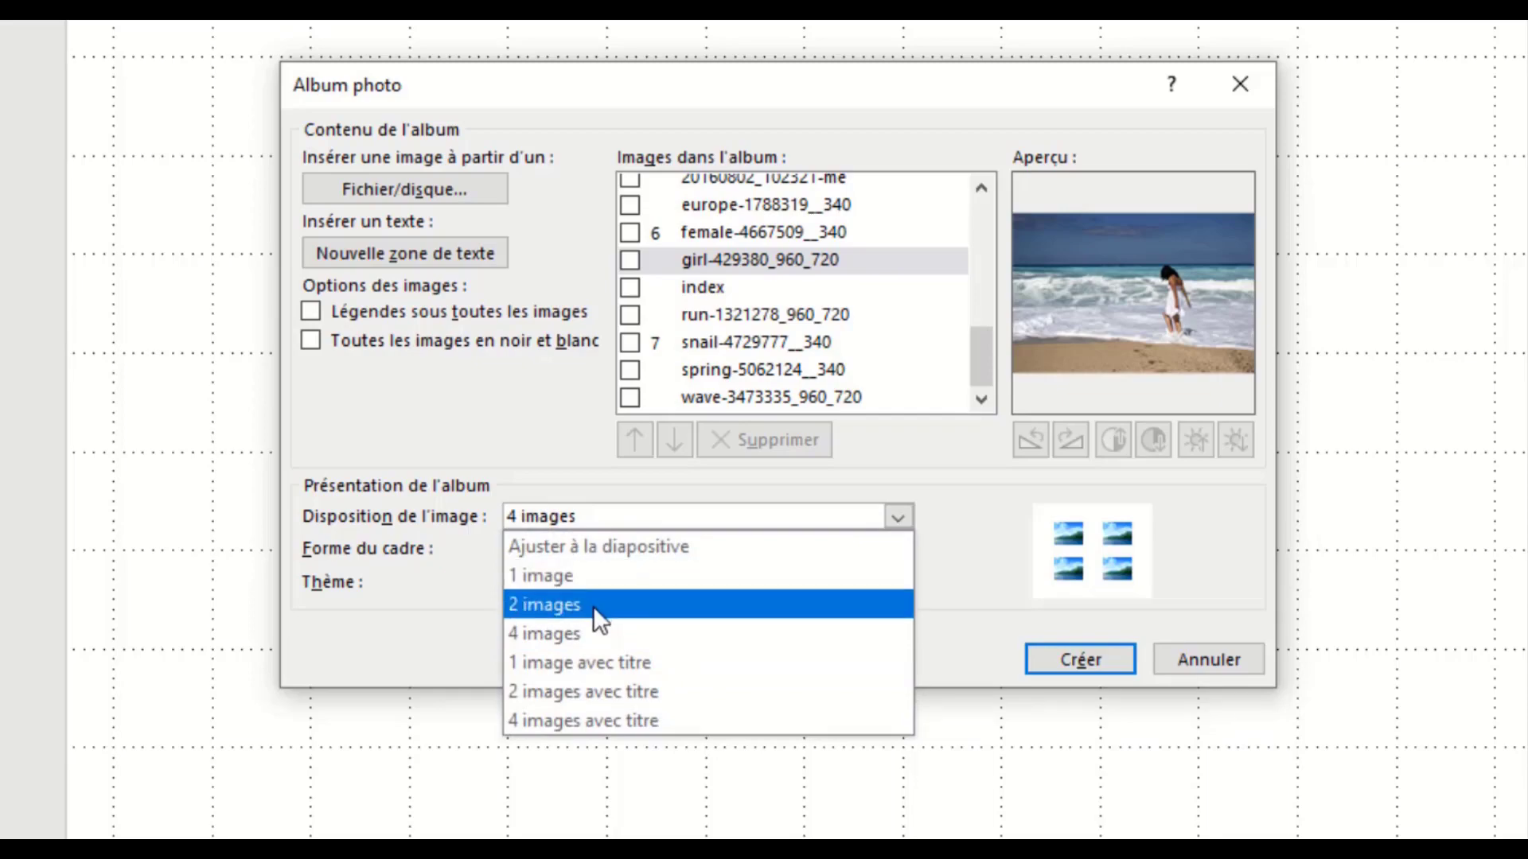
left_click(593, 605)
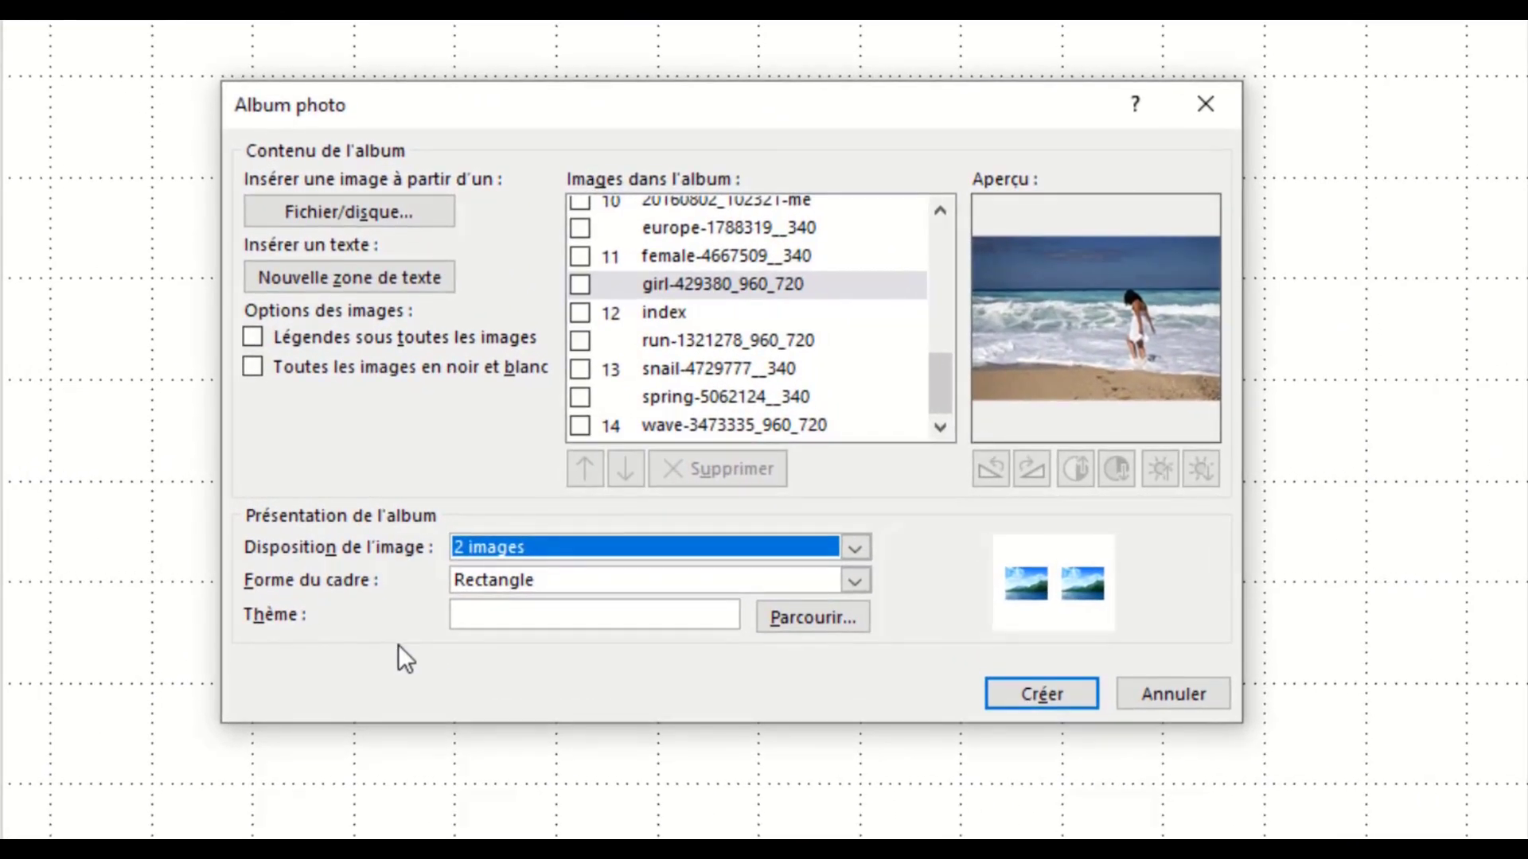
Try the Rectangle à coins arrondis and Cadre simple, blanc frame shapes before returning the album's frame shape to Rectangle
left_click(856, 583)
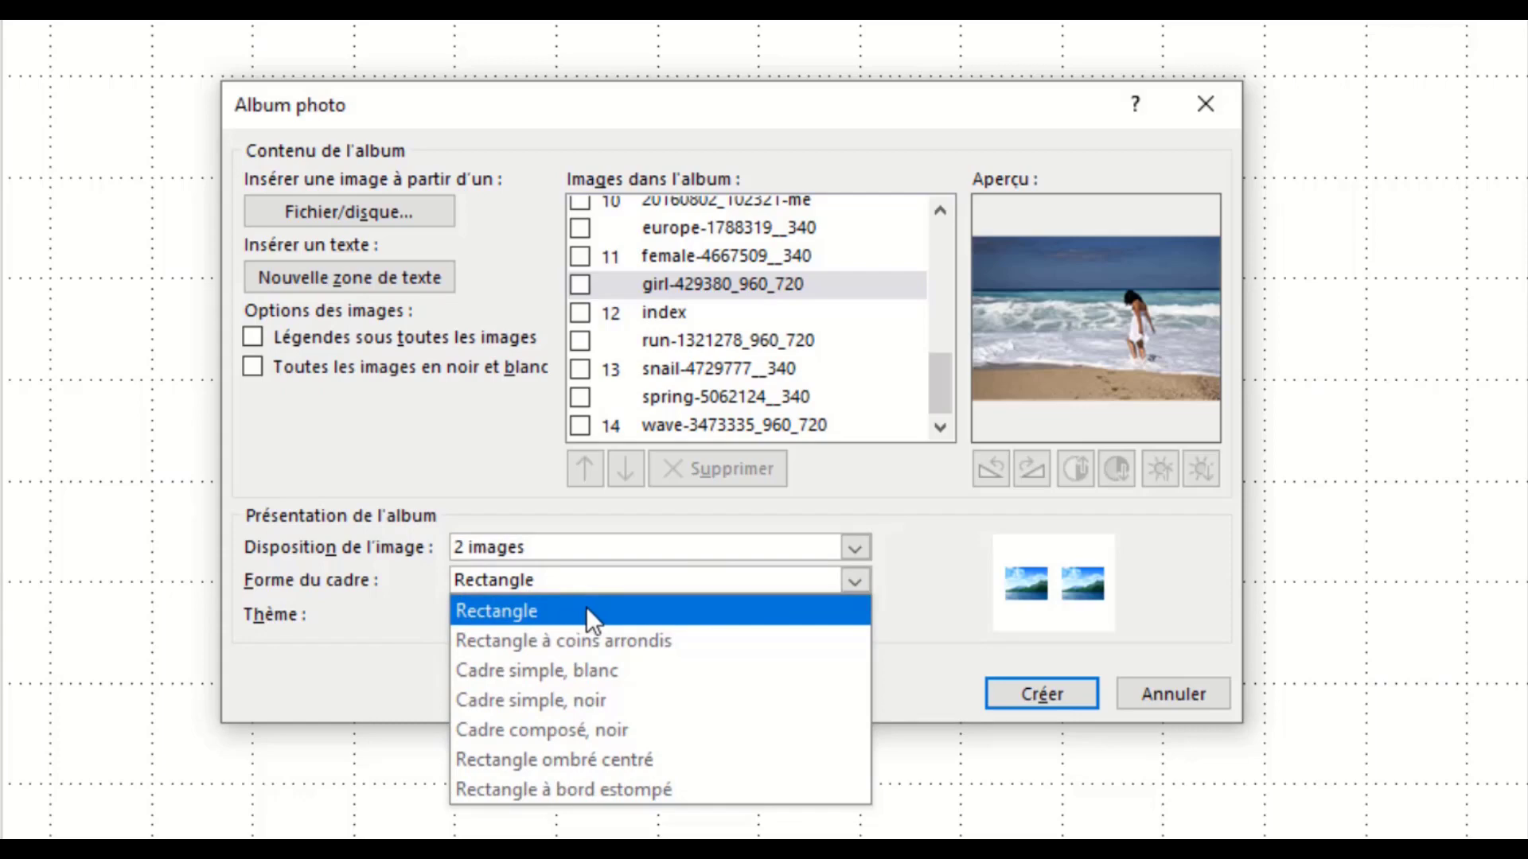
left_click(530, 646)
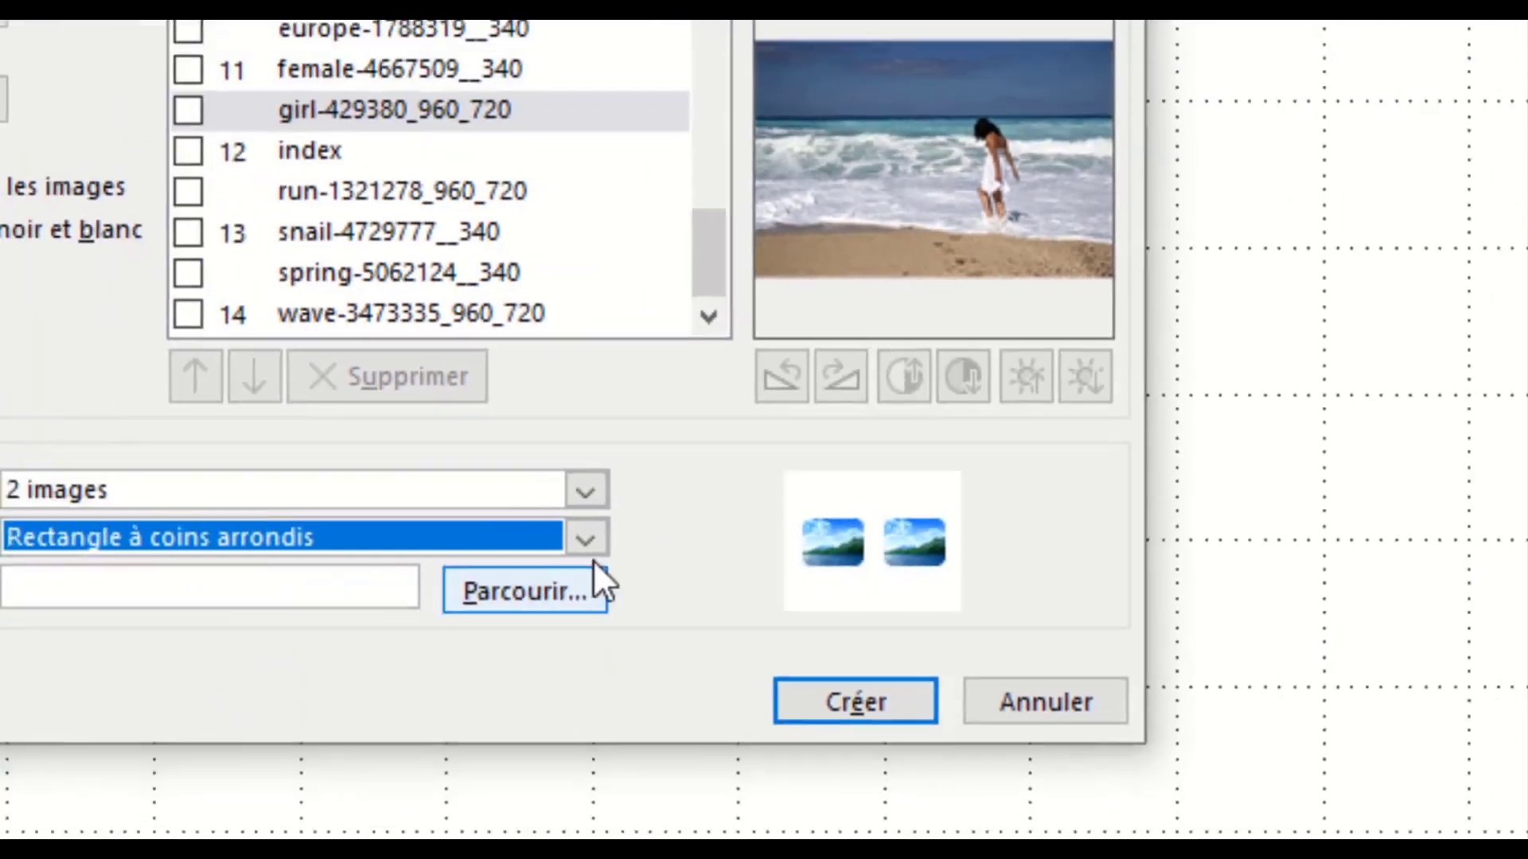
left_click(585, 539)
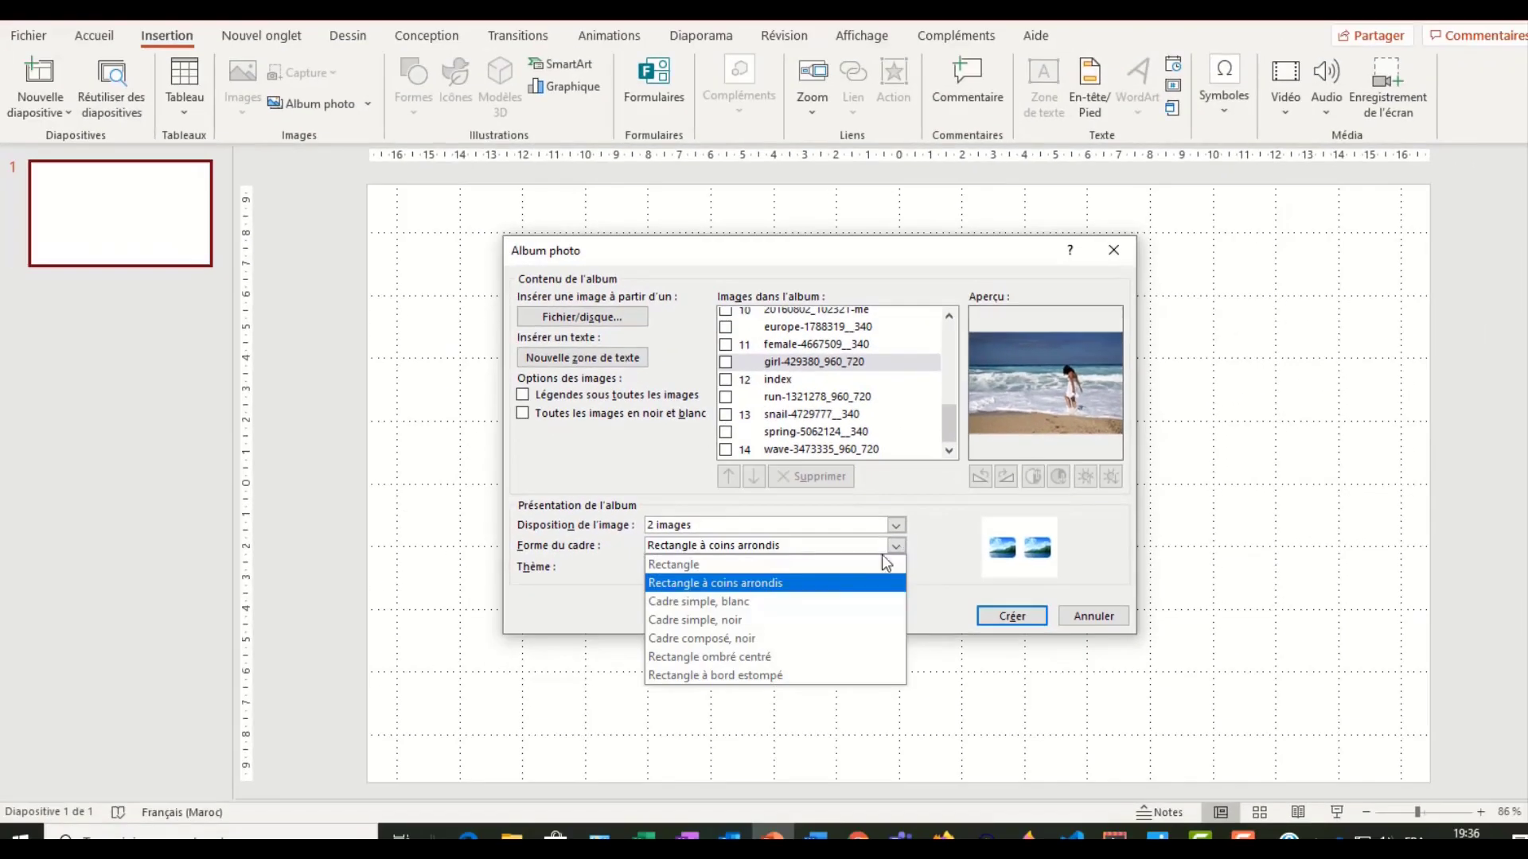
left_click(772, 601)
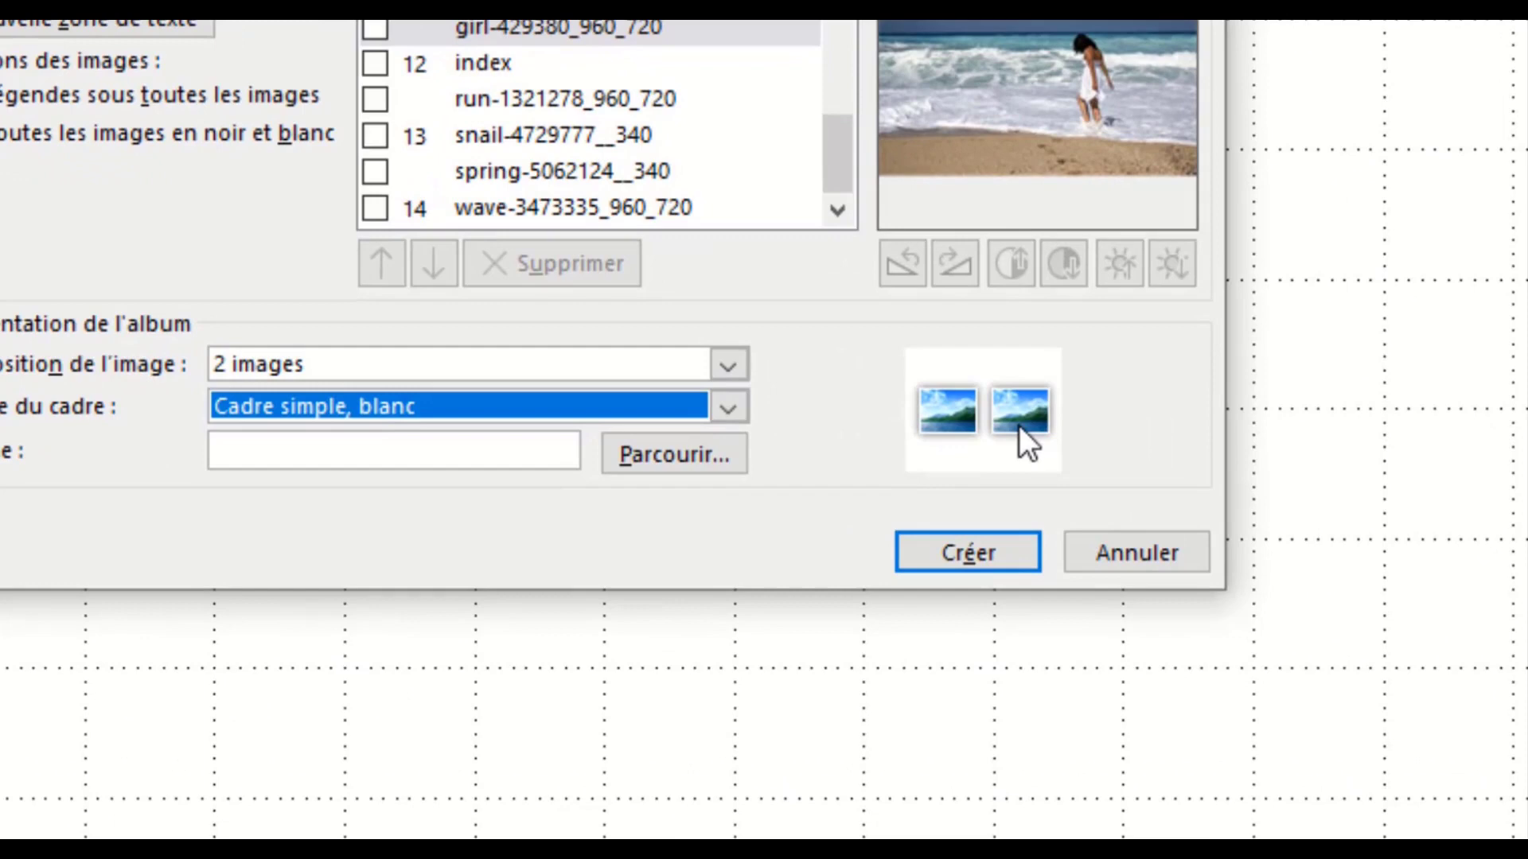
left_click(729, 408)
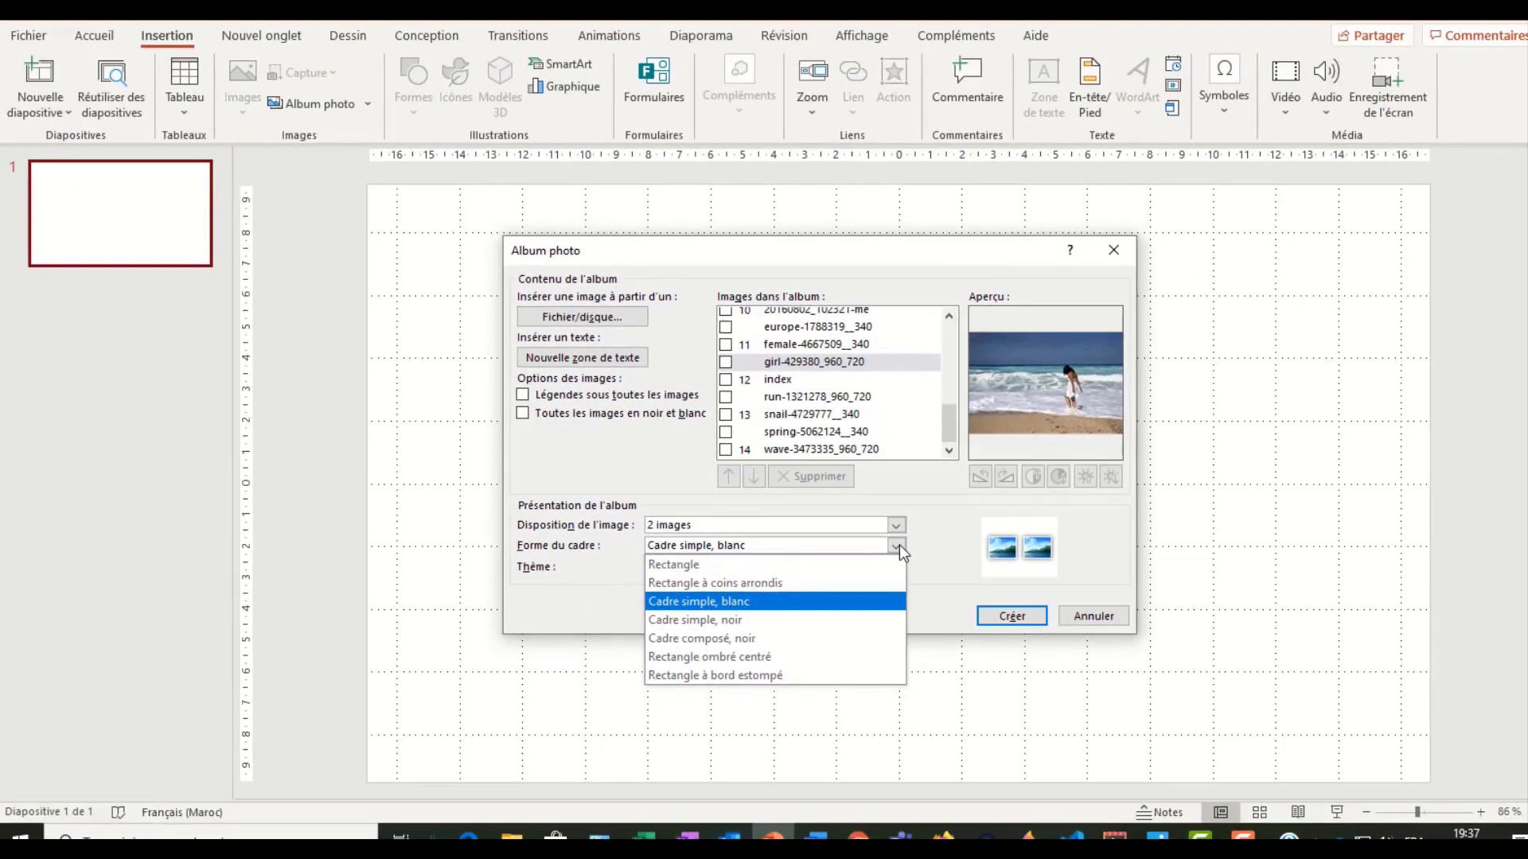
left_click(816, 564)
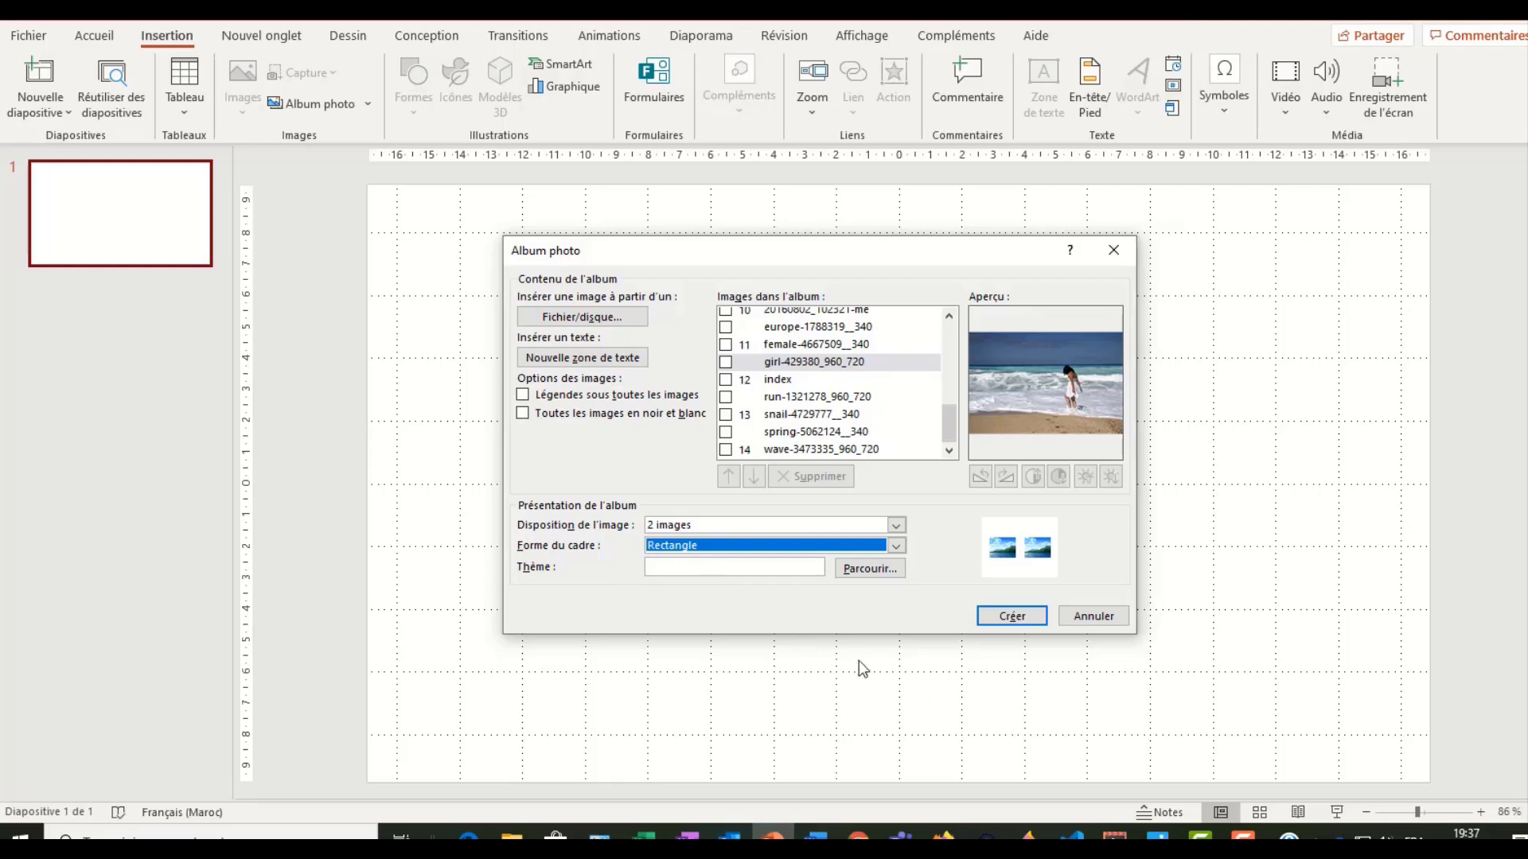
Create the photo album presentation with the chosen settings and look over its first slides
left_click(1017, 618)
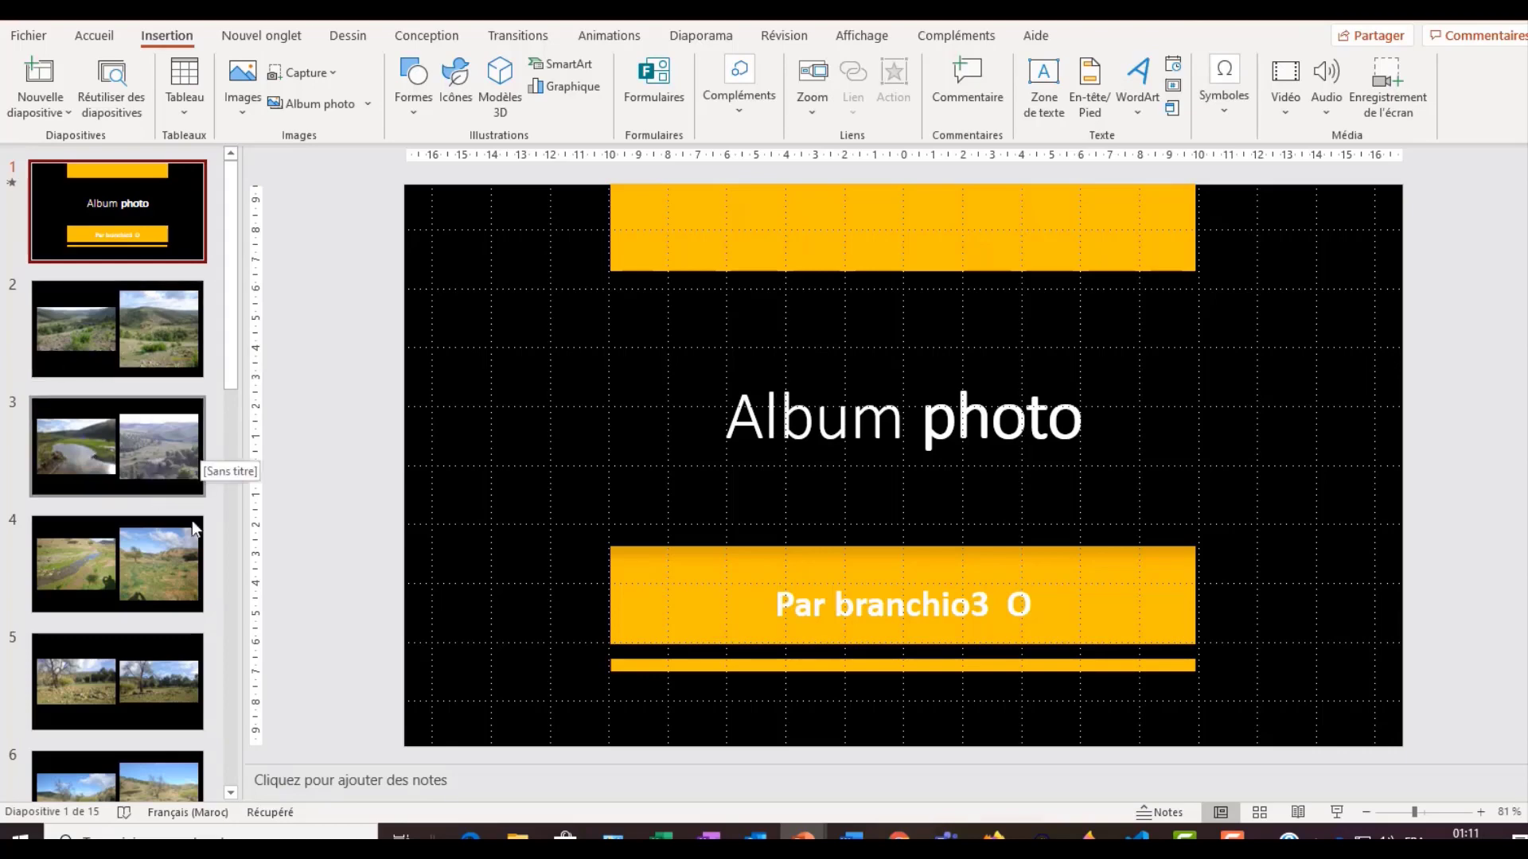
scroll(169, 475, "down", 2)
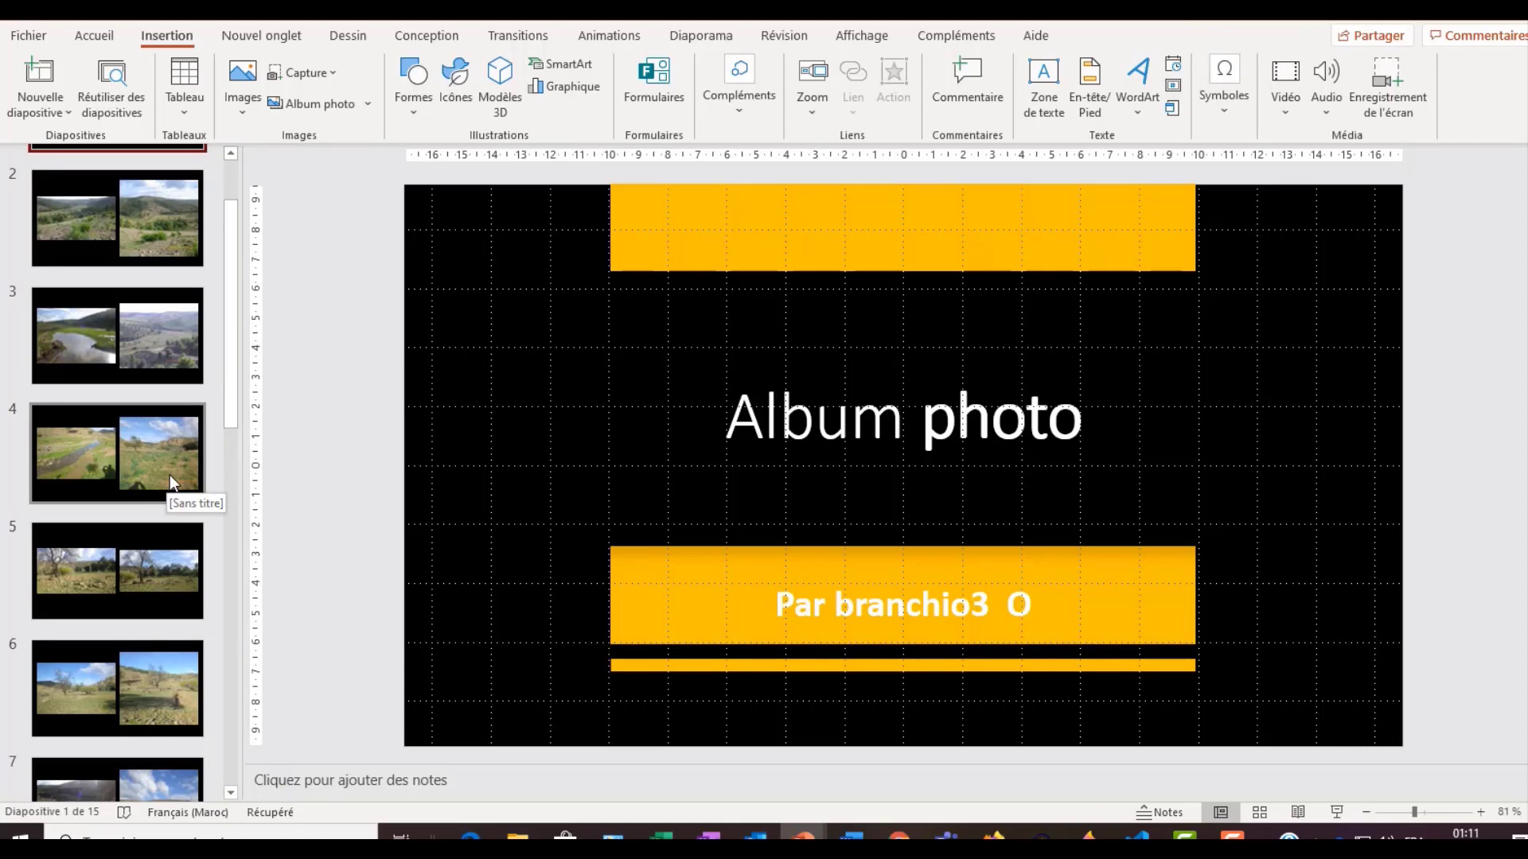
scroll(170, 475, "up", 2)
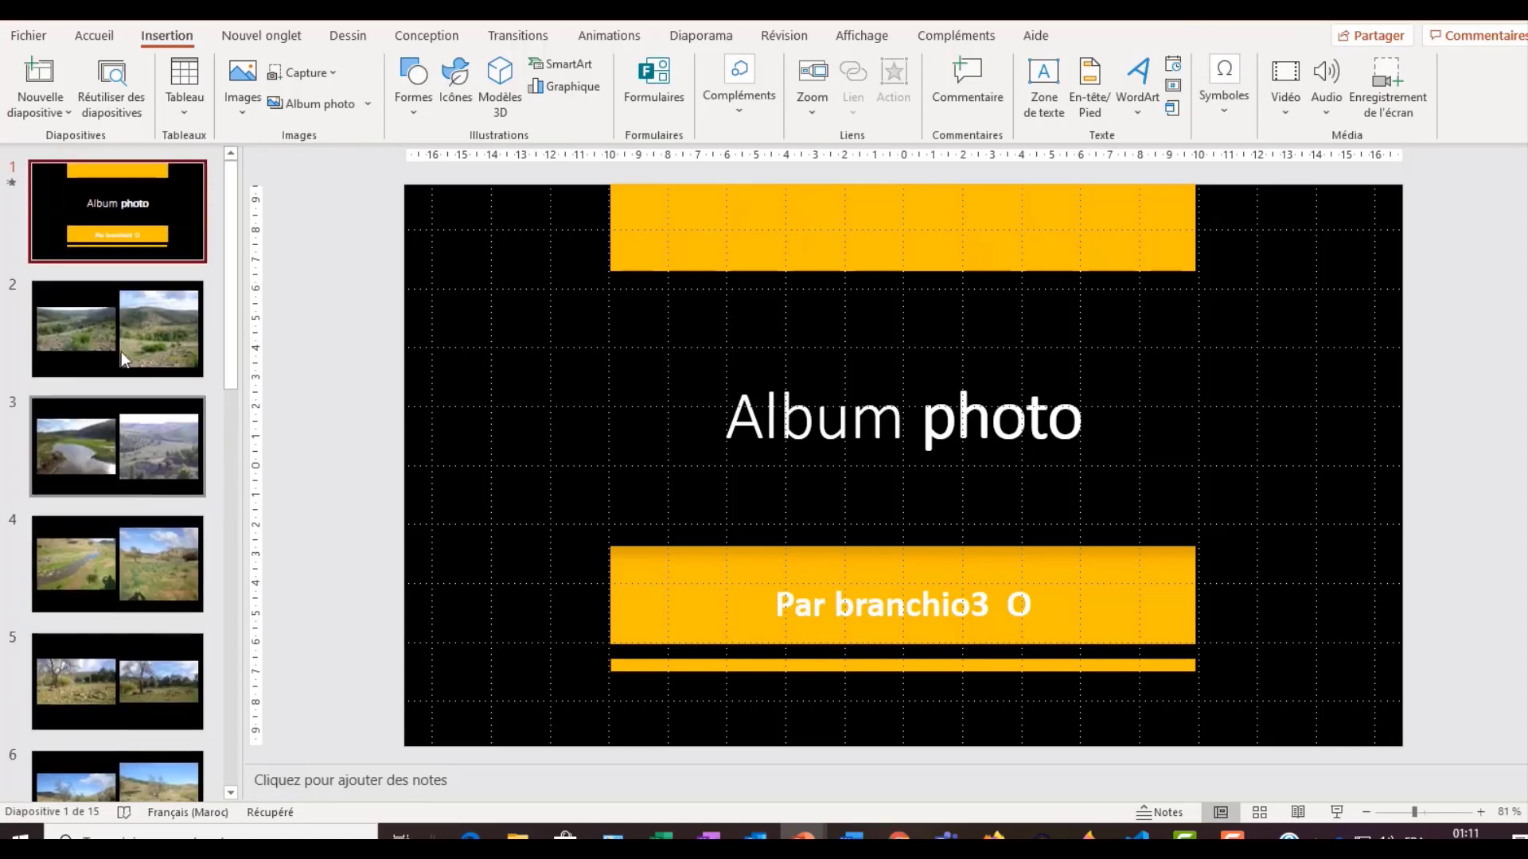
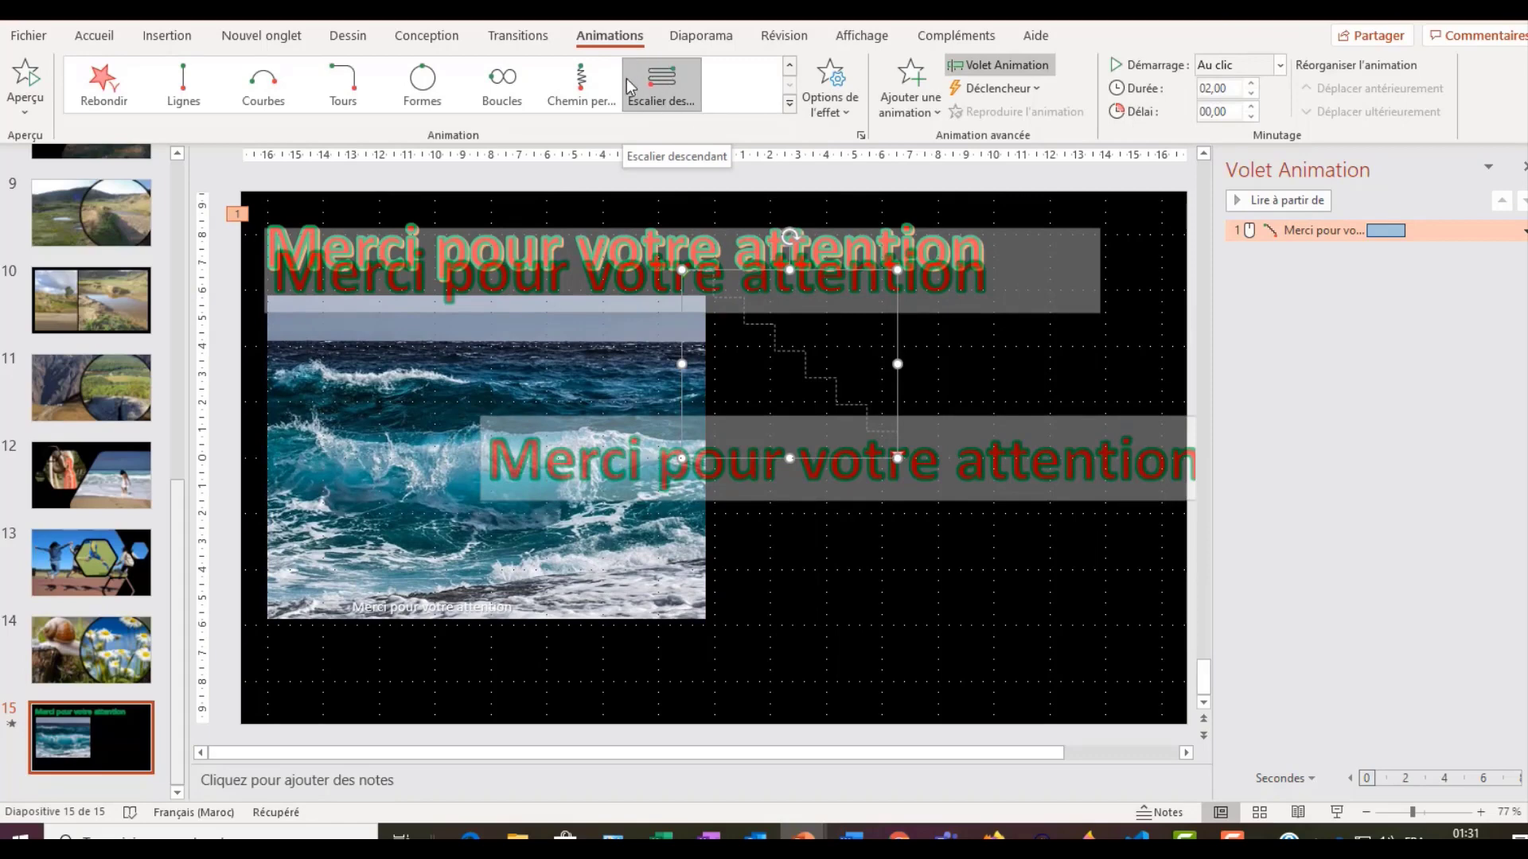
Extend the Escalier descendant motion path of the title on slide 15 by moving its starting corner slightly up onto the title text
left_click(969, 347)
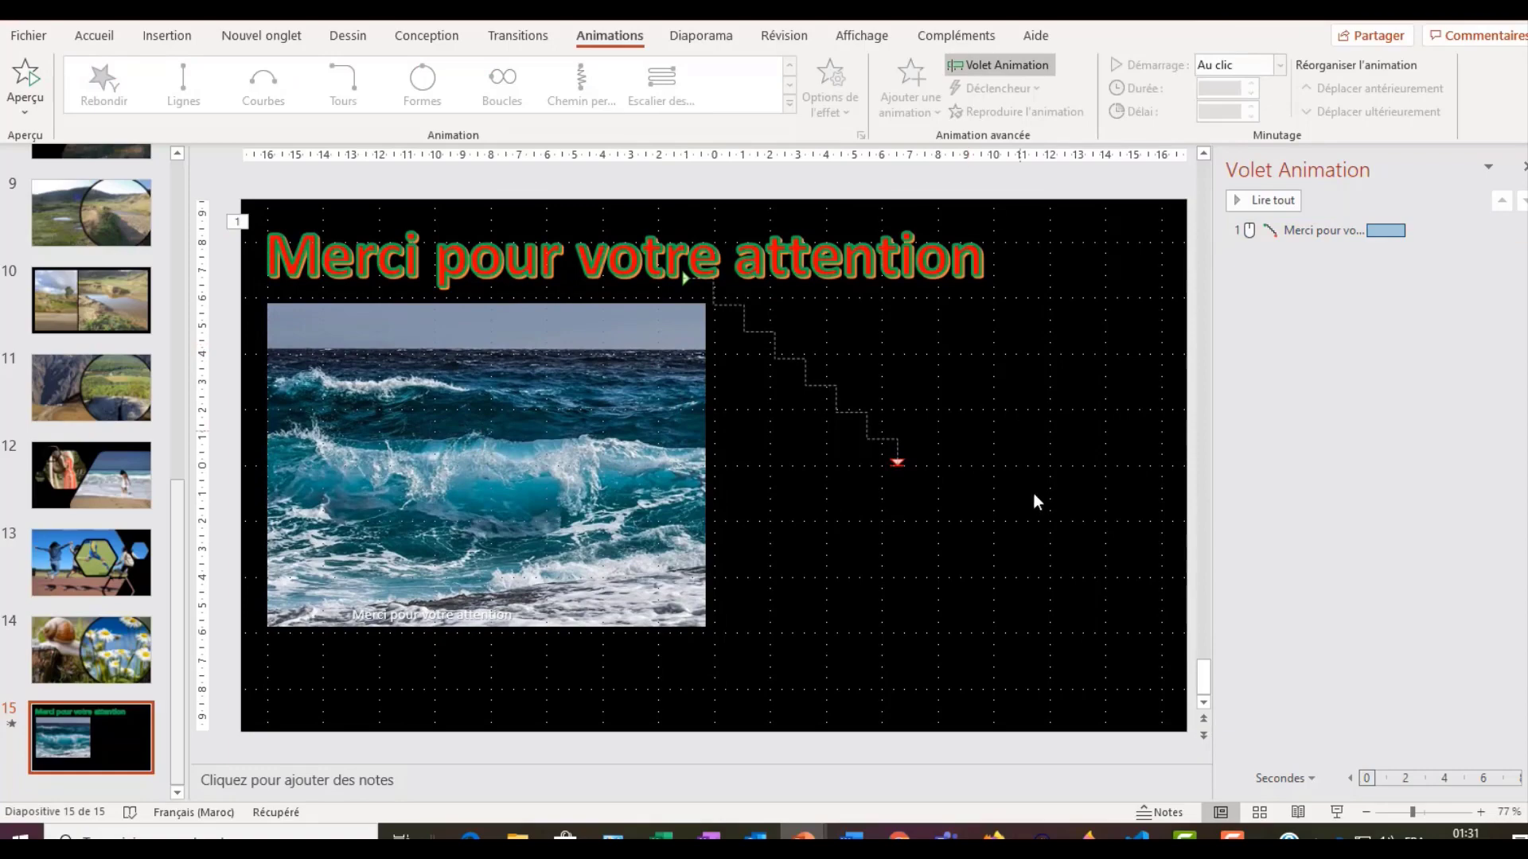
left_click(682, 277)
left_click(694, 193)
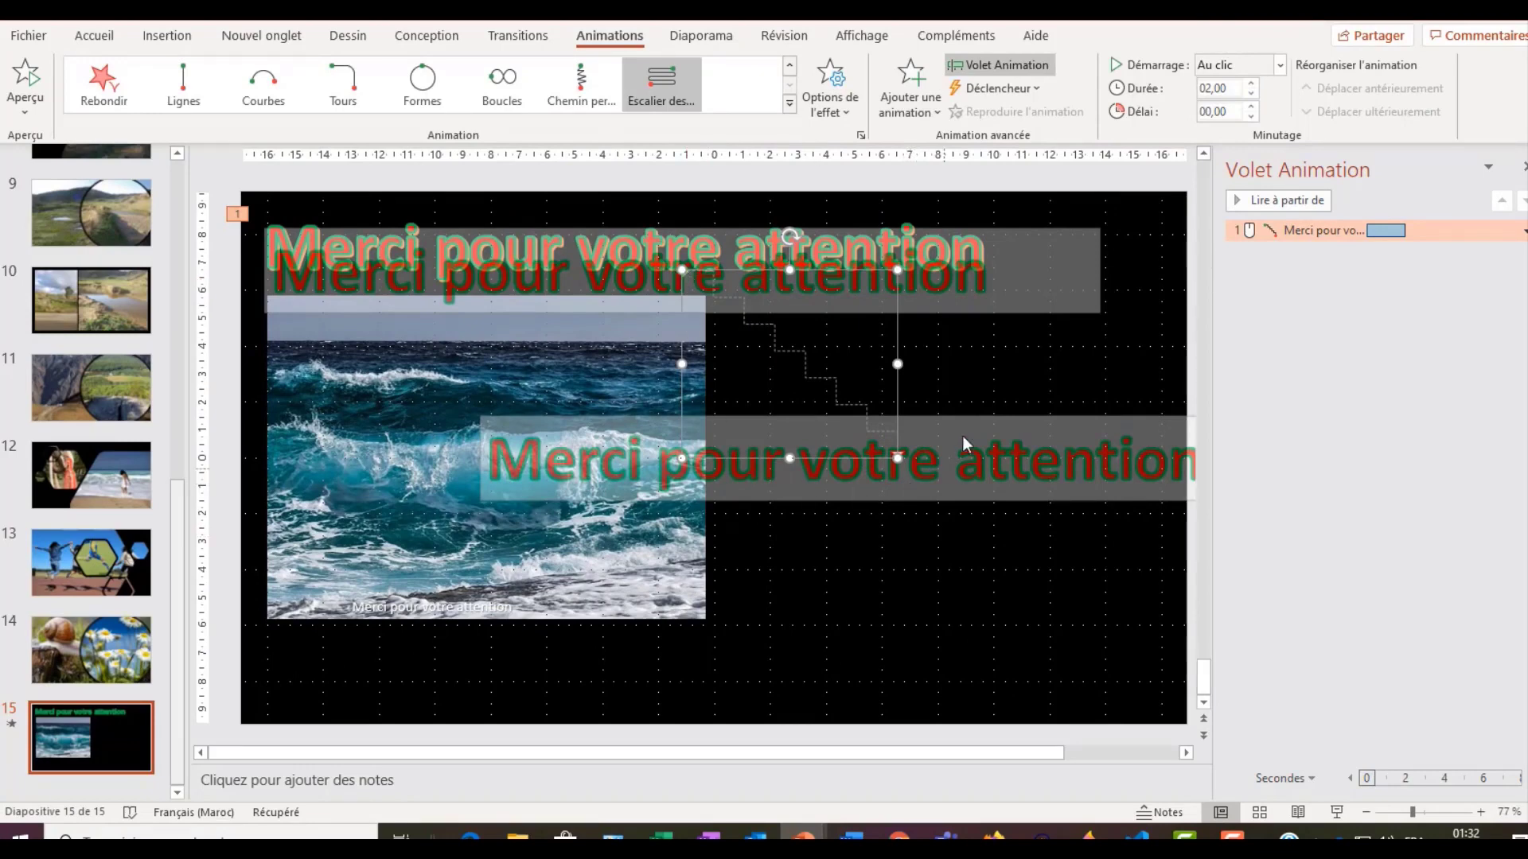
left_click(980, 383)
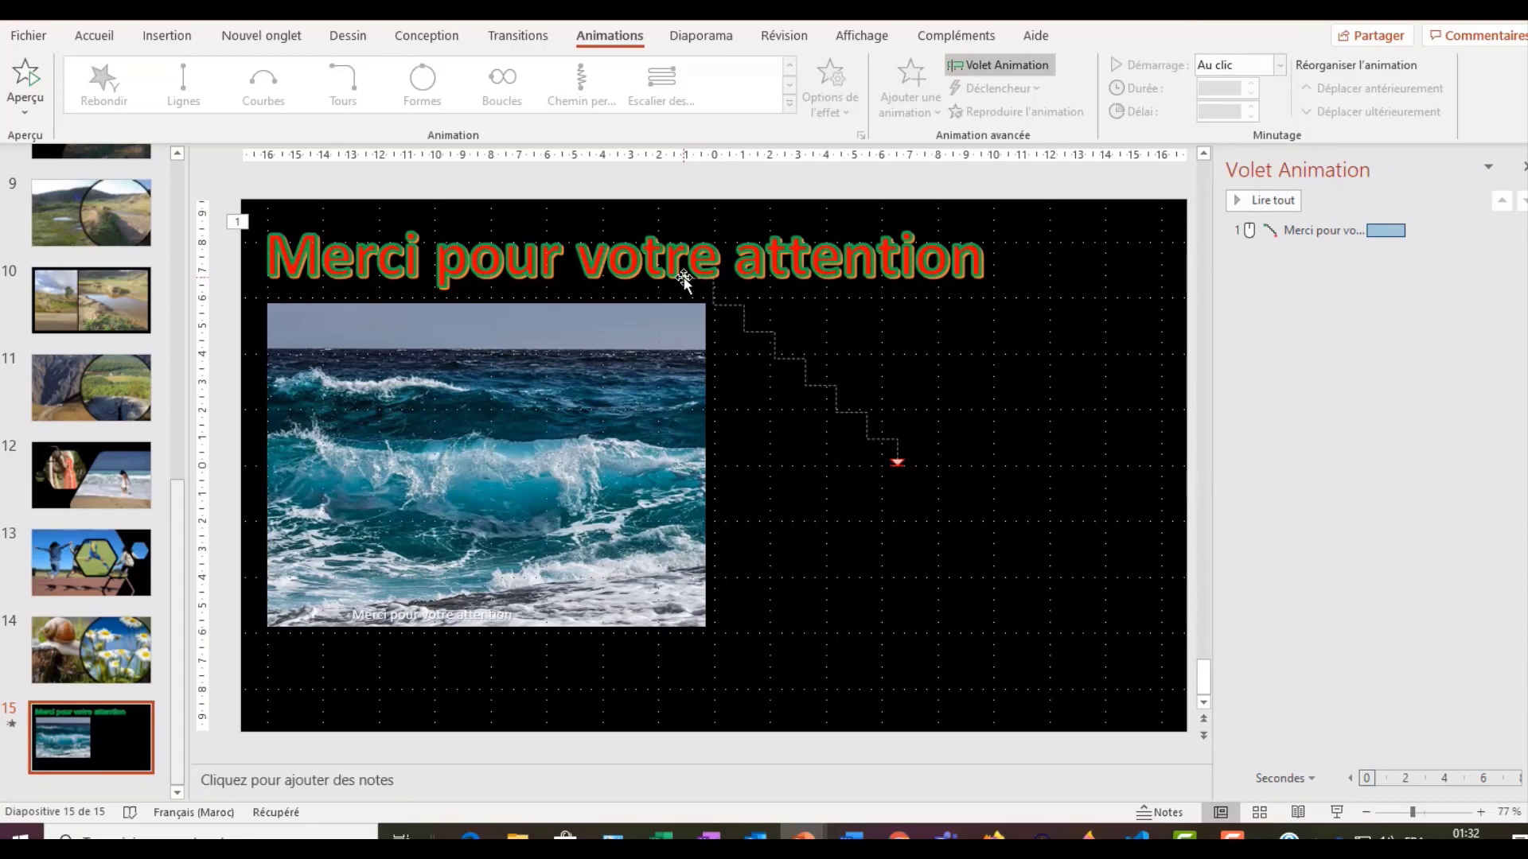
left_click(684, 279)
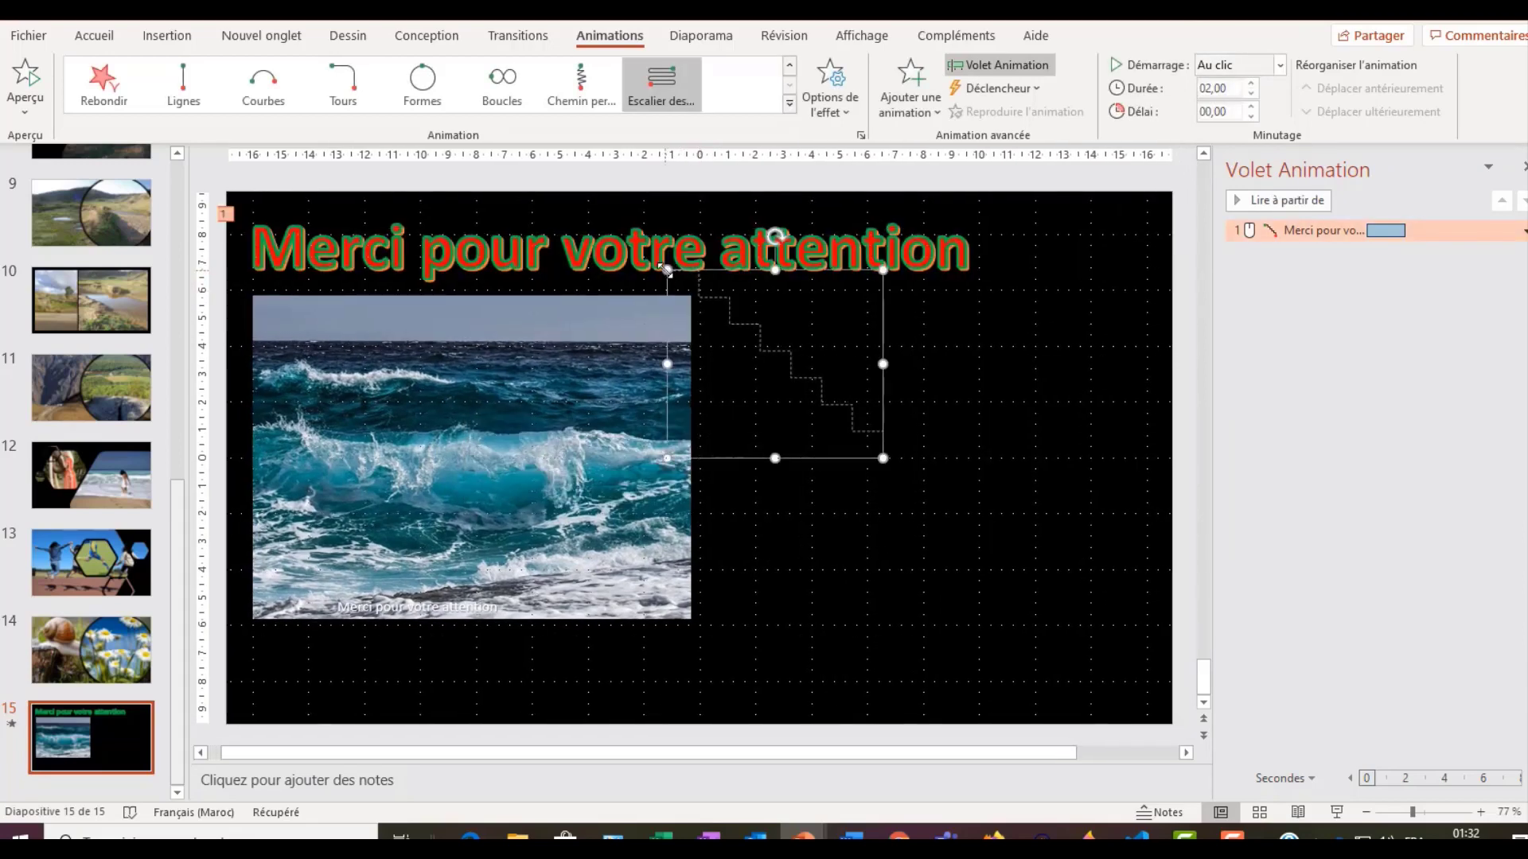
left_click(729, 325)
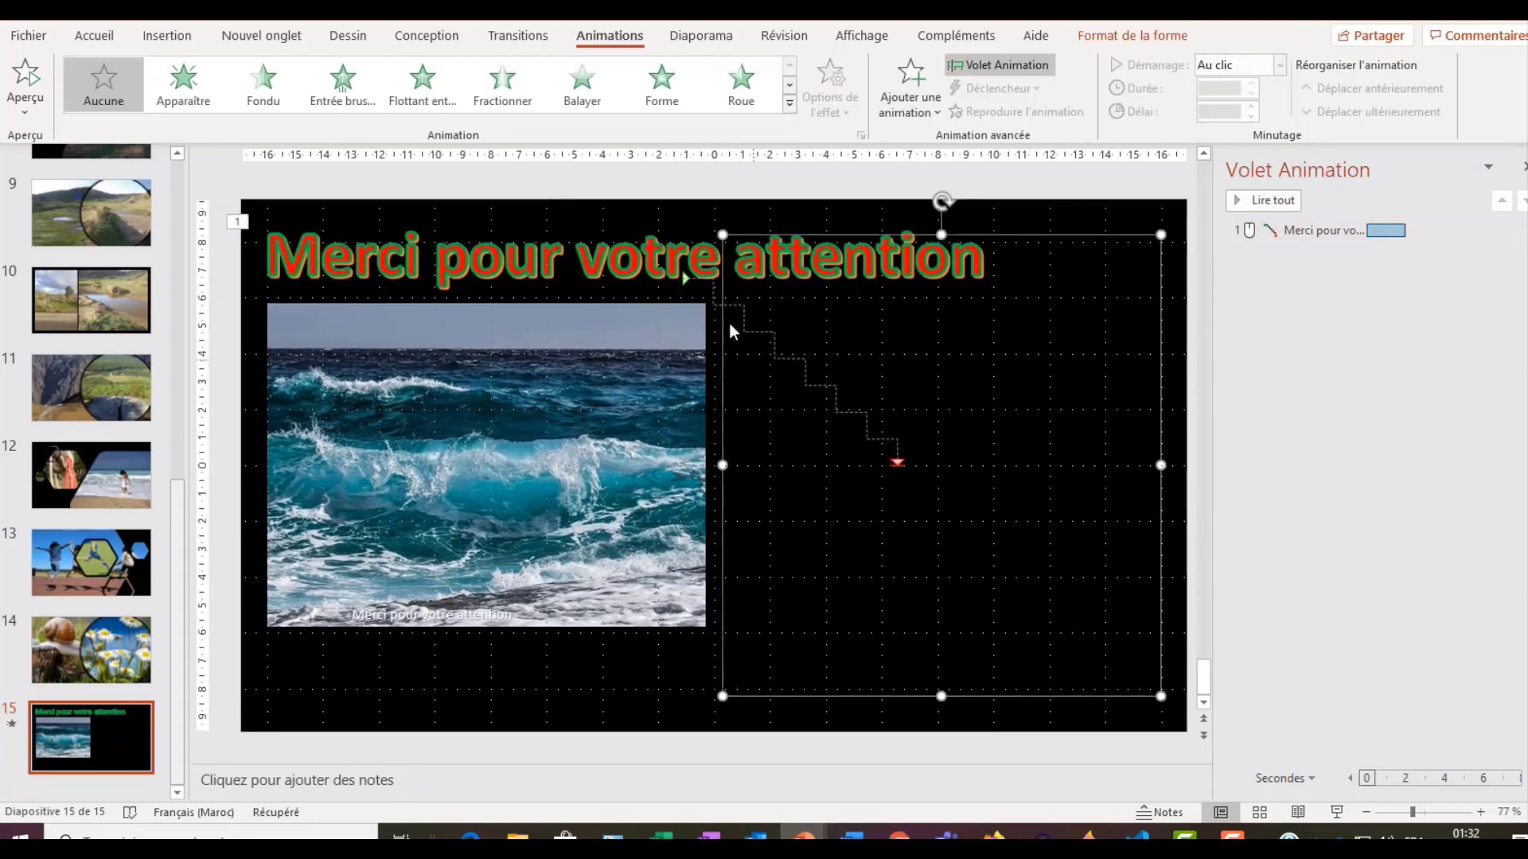
left_click(684, 273)
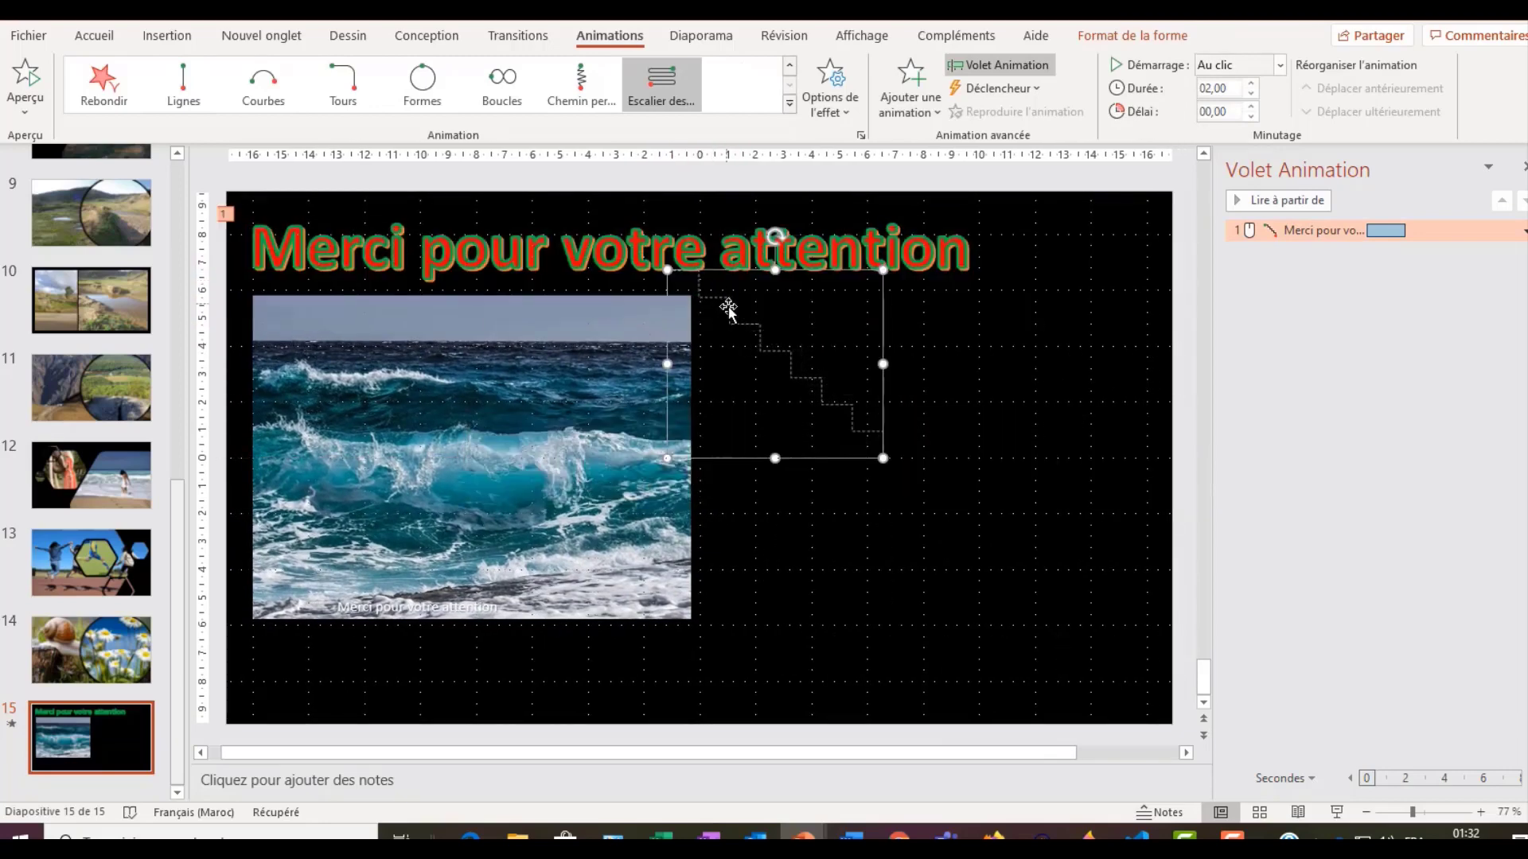
left_click_drag(668, 271, 661, 247)
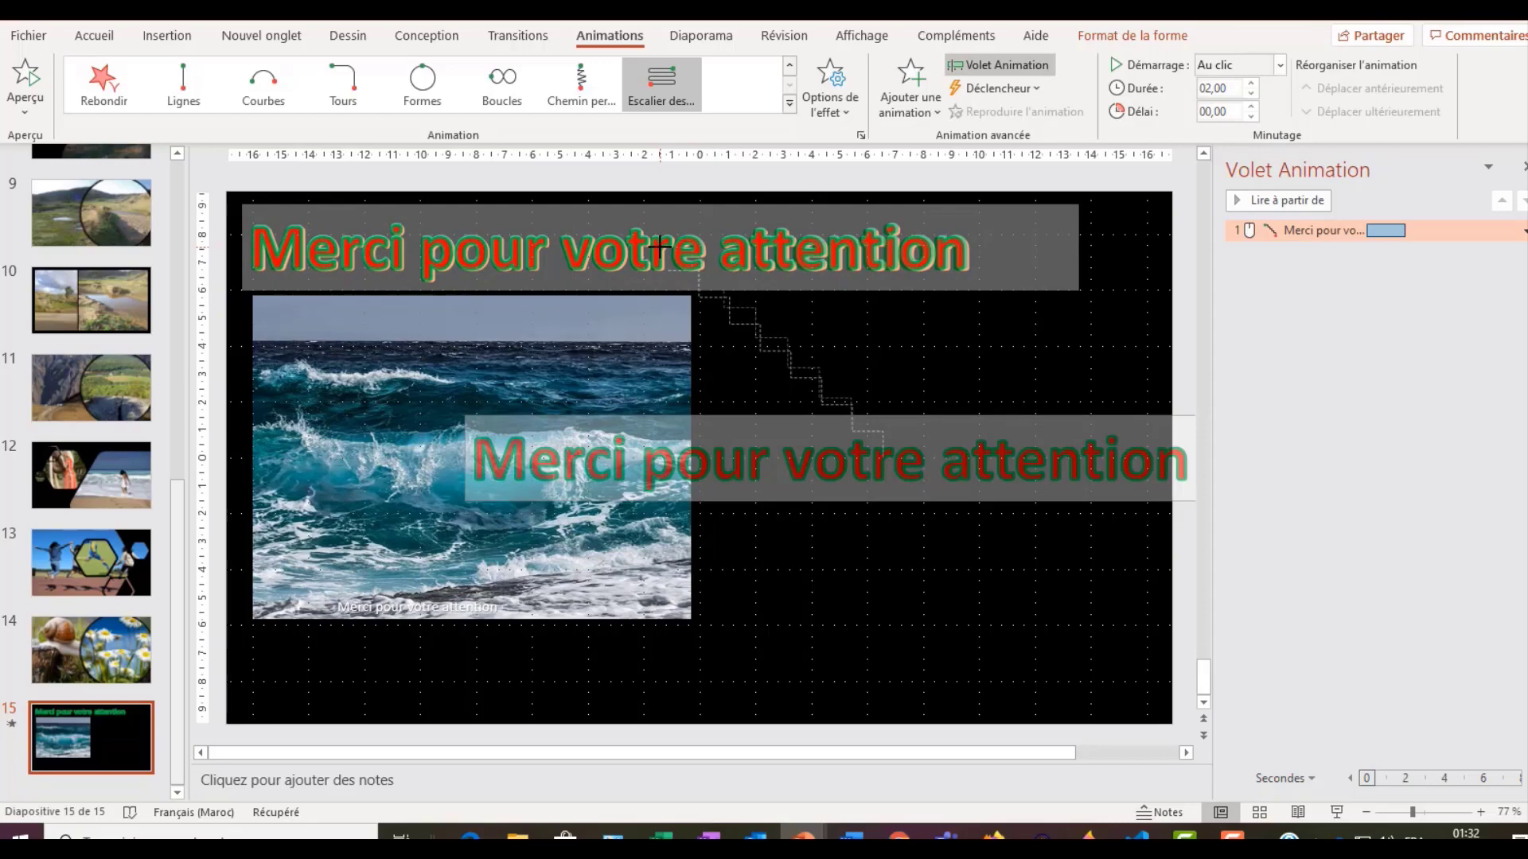
Stretch the title's motion path on slide 15 so it starts on the title text and ends near the picture's lower edge
left_click_drag(659, 247, 659, 247)
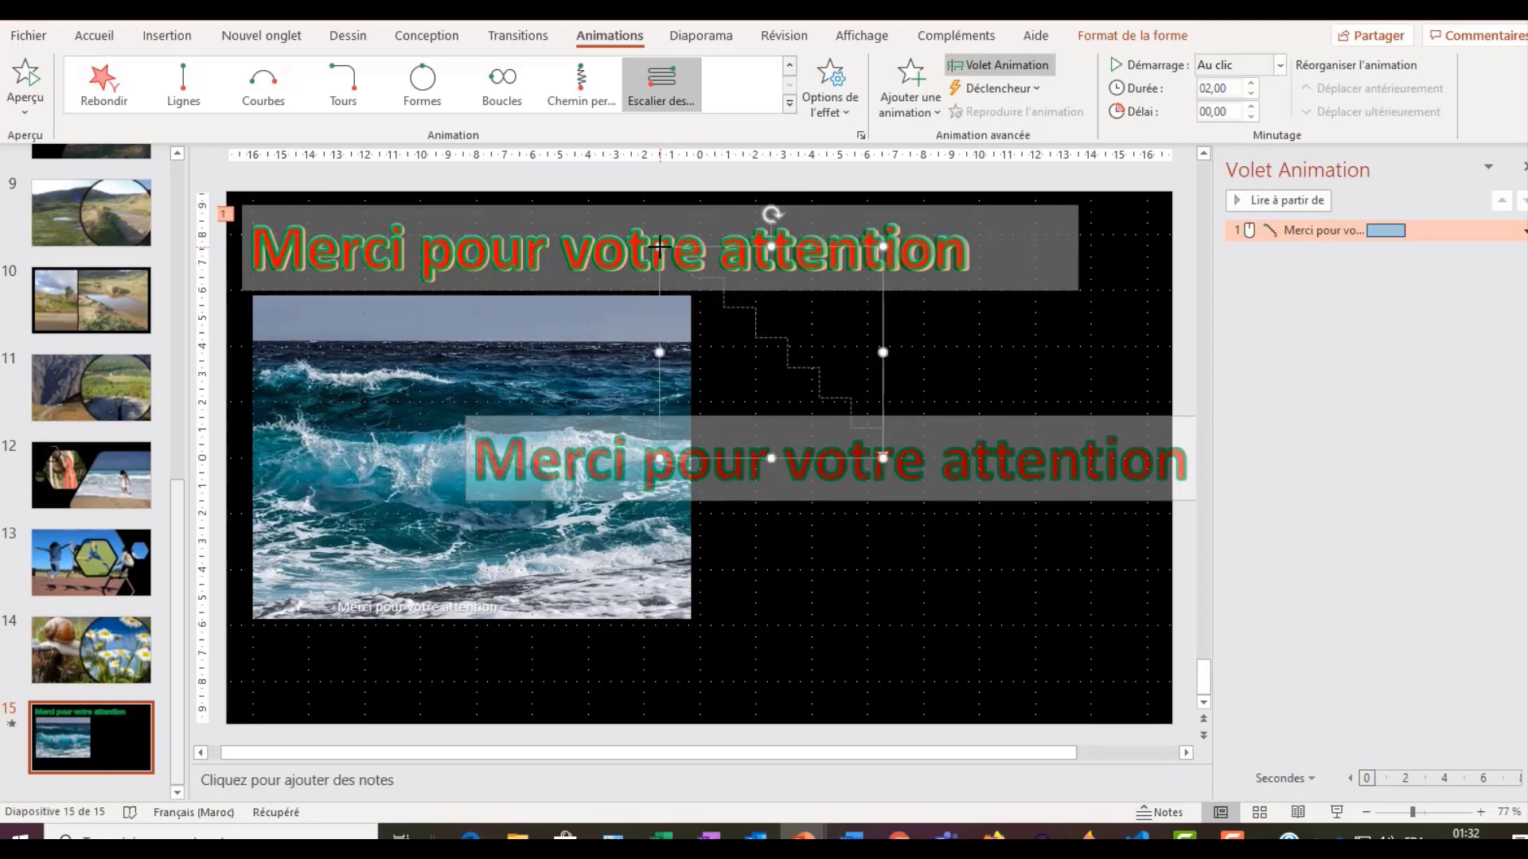
left_click(915, 522)
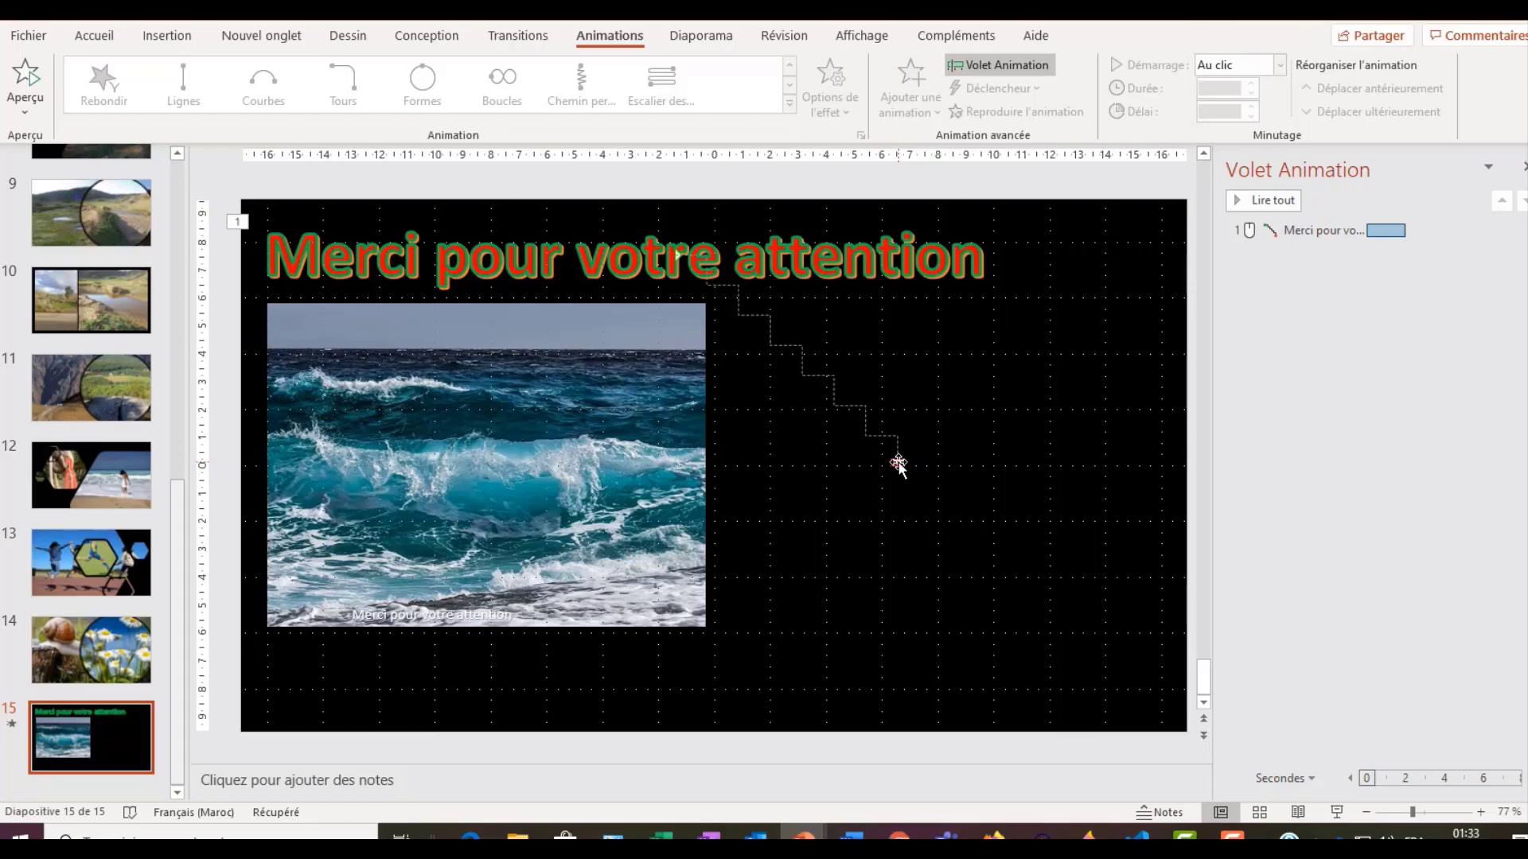
left_click_drag(898, 463, 872, 599)
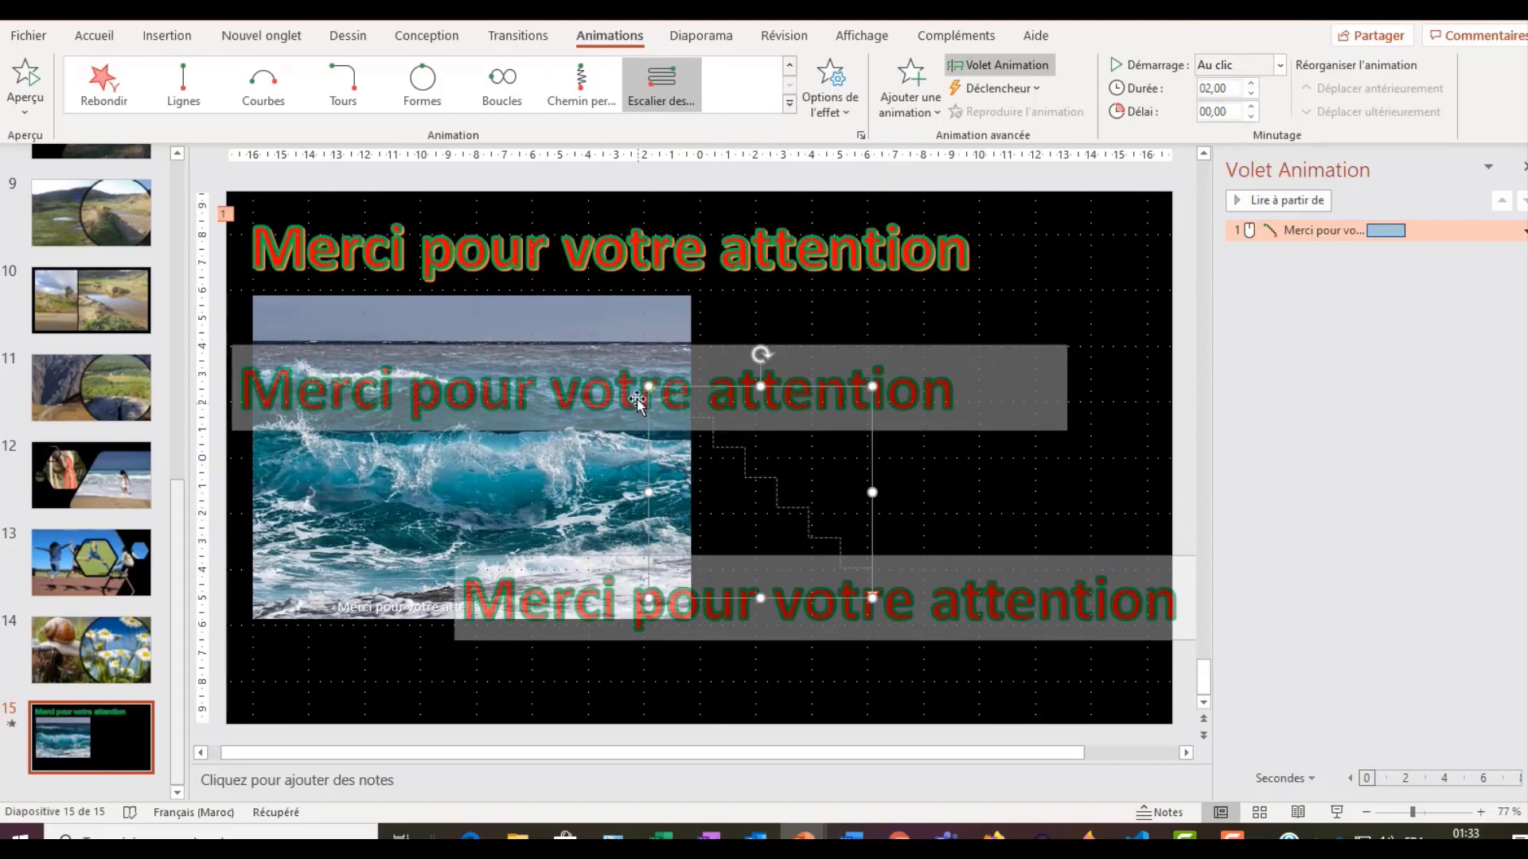
left_click_drag(648, 387, 656, 242)
left_click(981, 475)
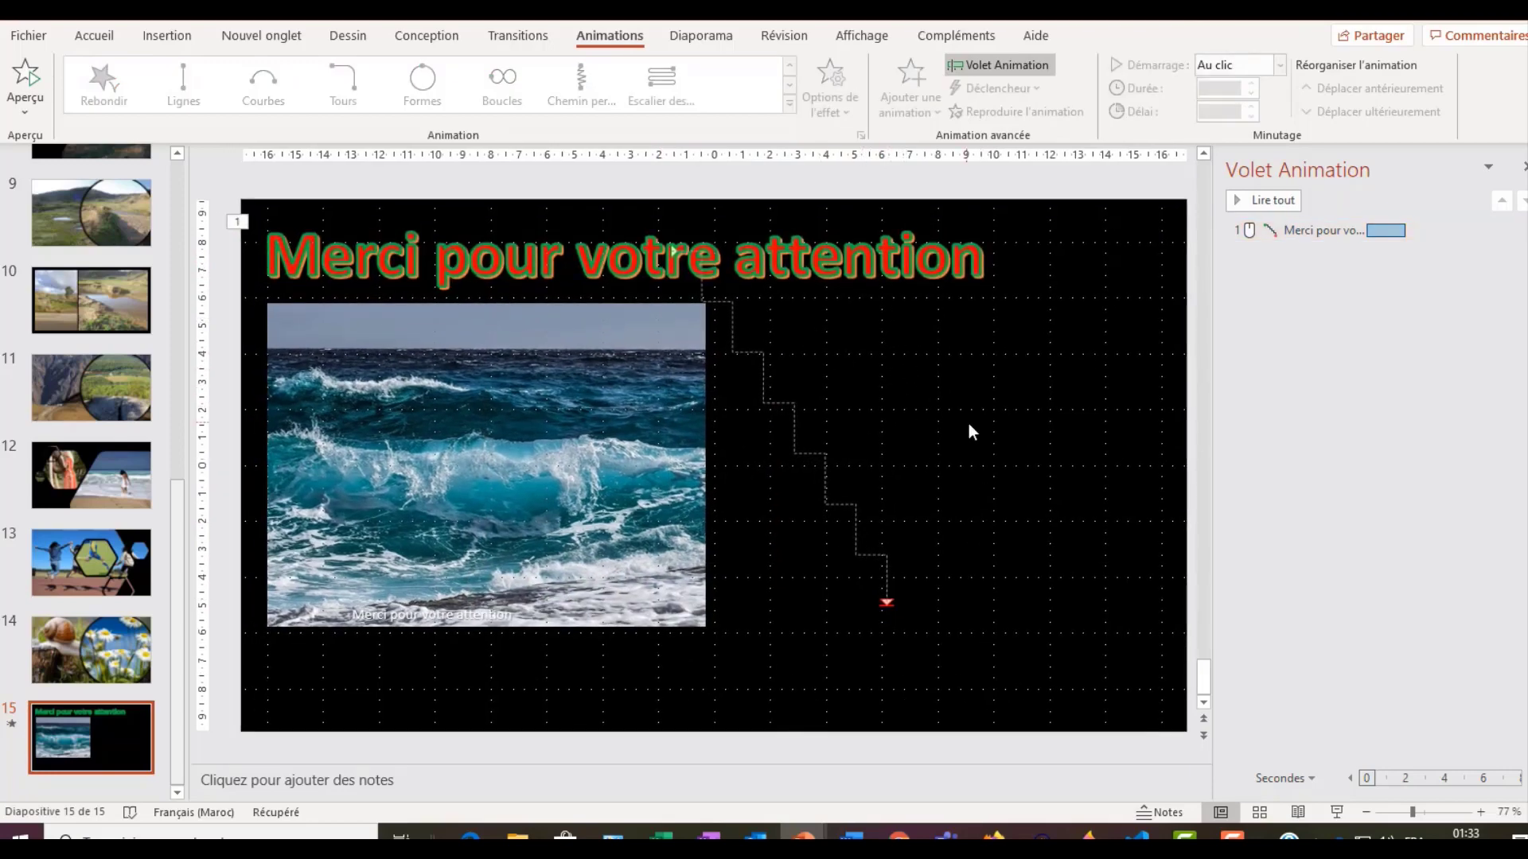
Shift the end point of the title's staircase path slightly left, keeping its start on the title, and preview the animation
left_click(887, 606)
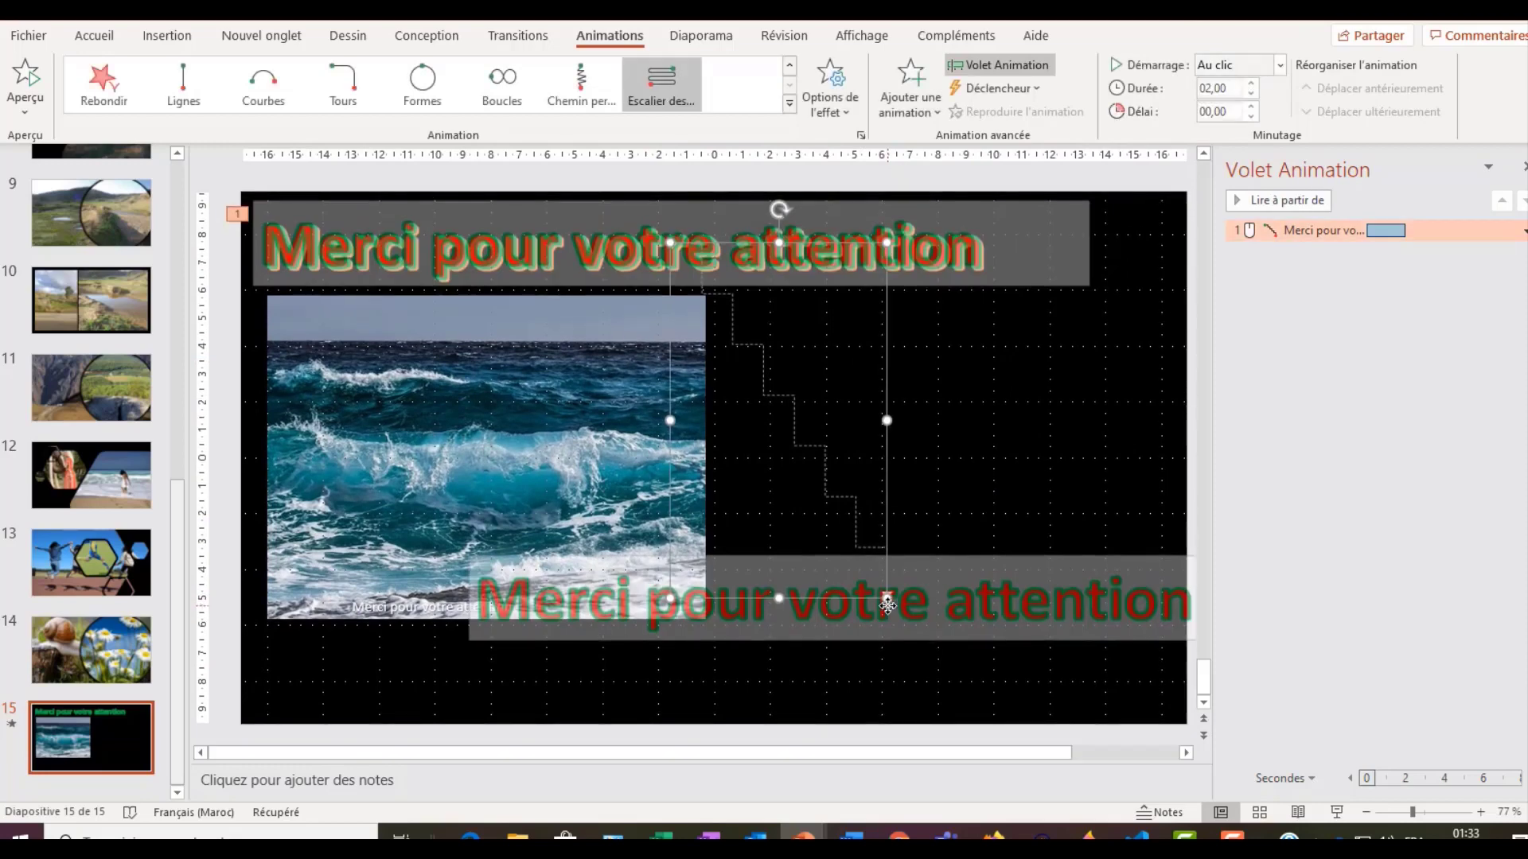
left_click(993, 413)
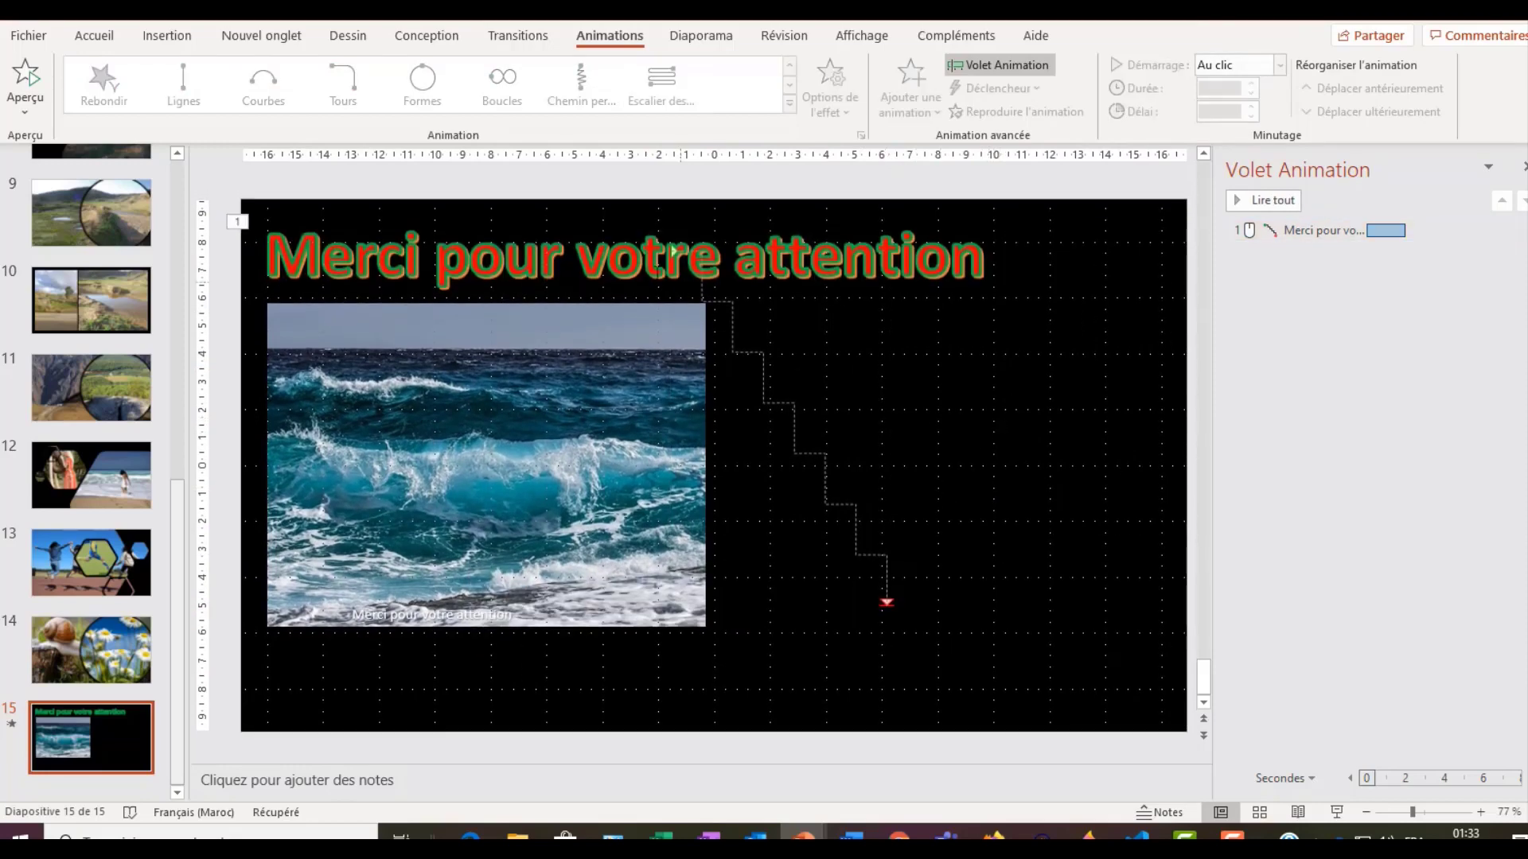
left_click(675, 254)
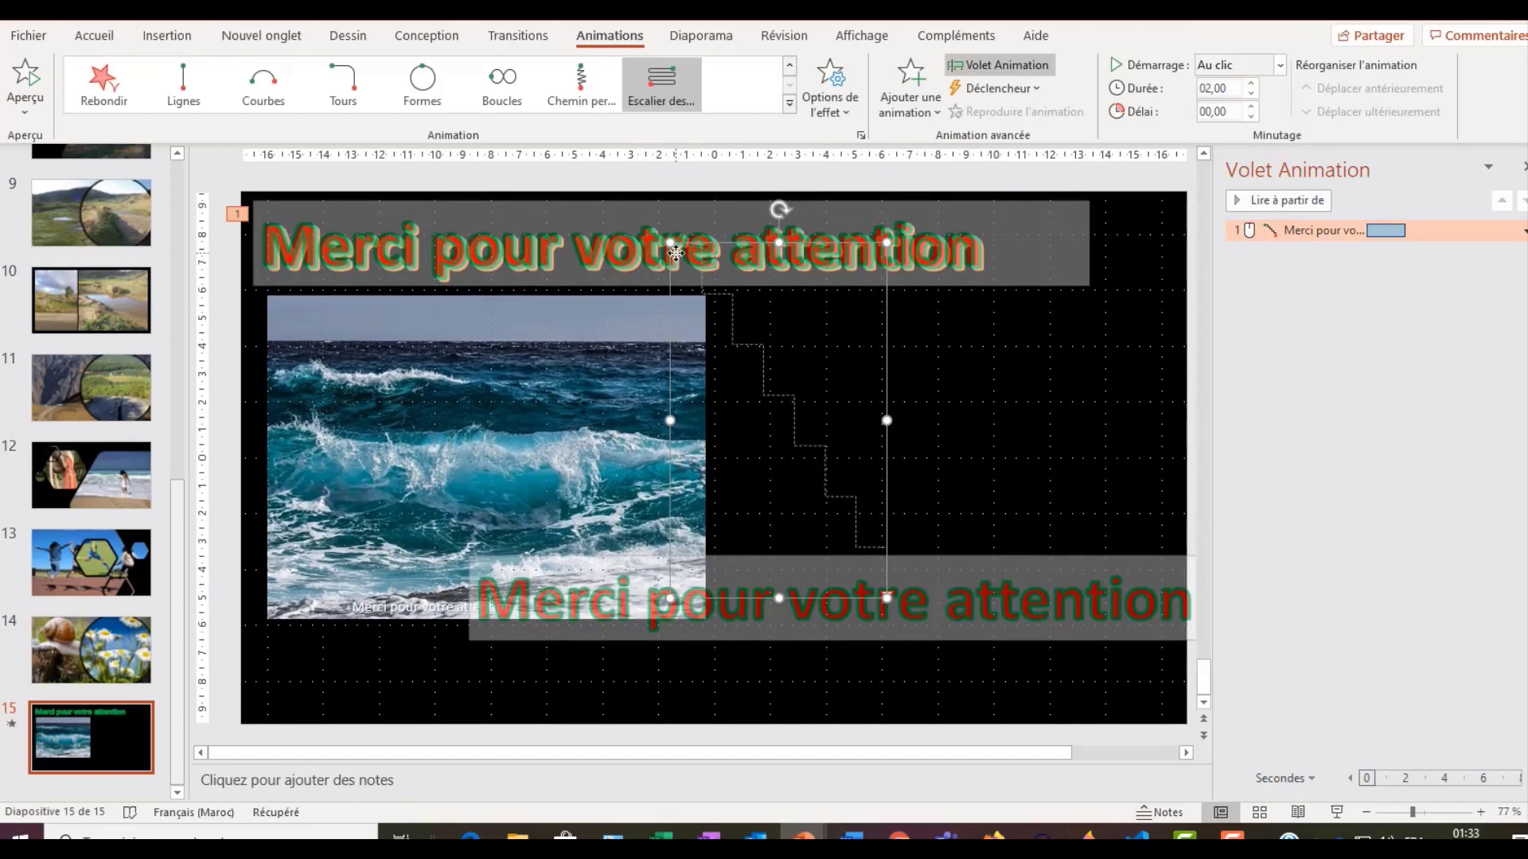
left_click(914, 598)
left_click(887, 601)
left_click_drag(888, 601, 861, 596)
left_click(1002, 494)
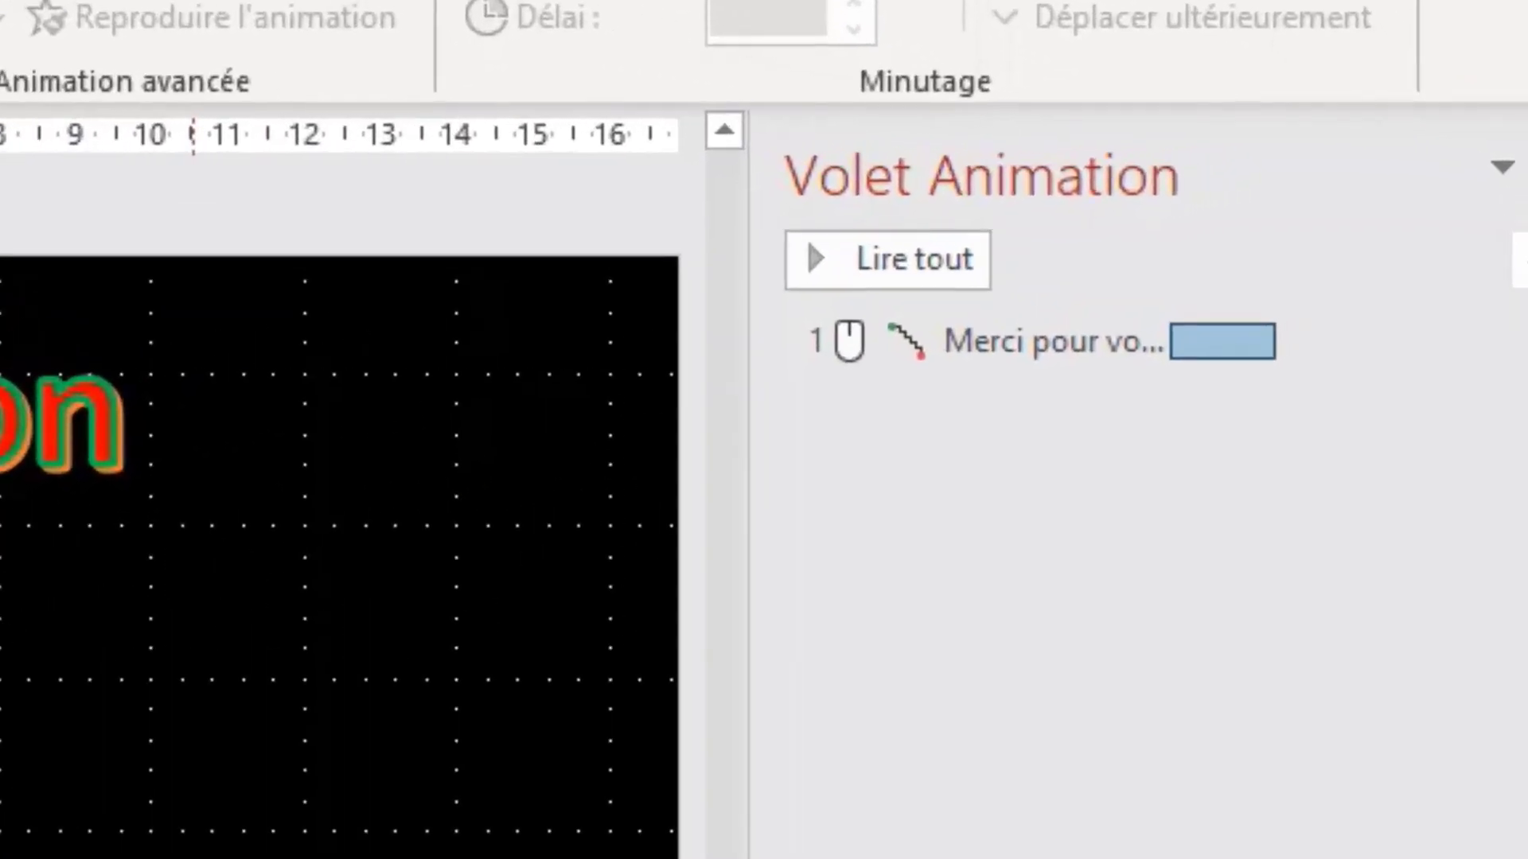
left_click(915, 270)
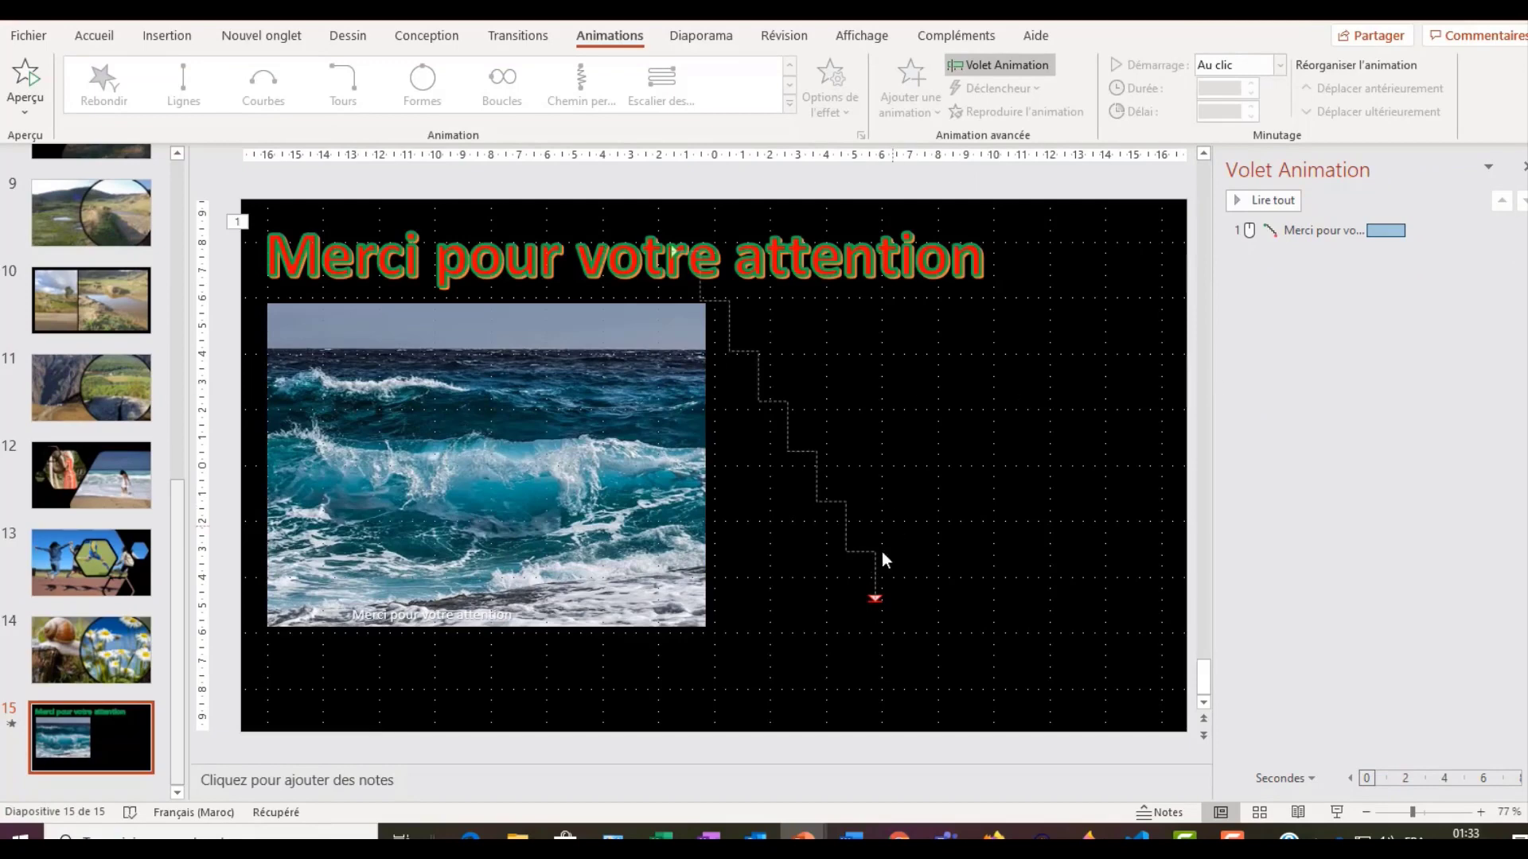
Move the motion path's end point further left at the same height to narrow the staircase, and replay the animation
left_click(875, 602)
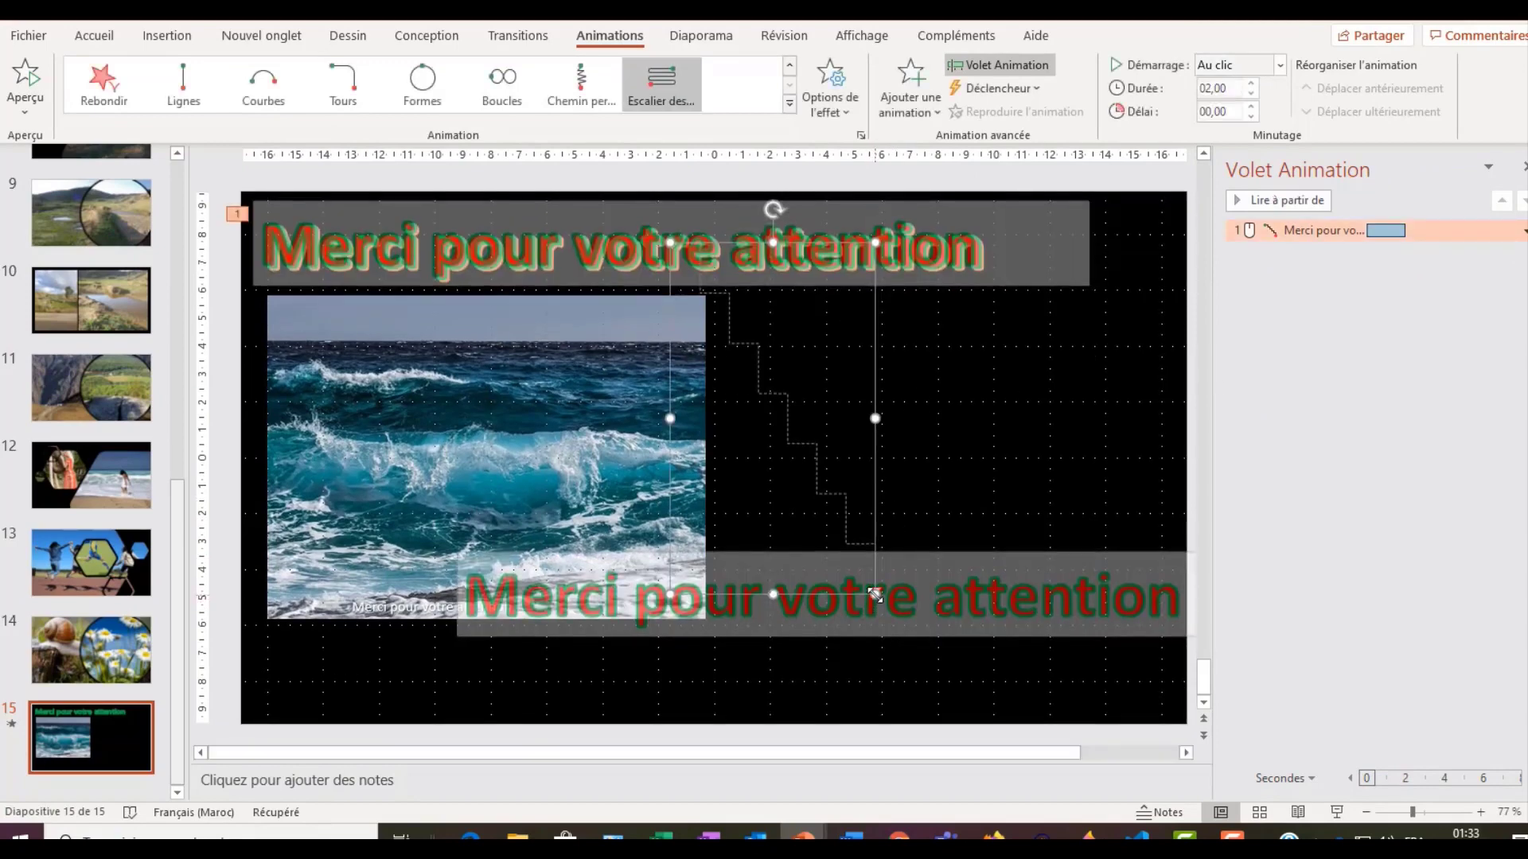
left_click_drag(876, 596, 829, 594)
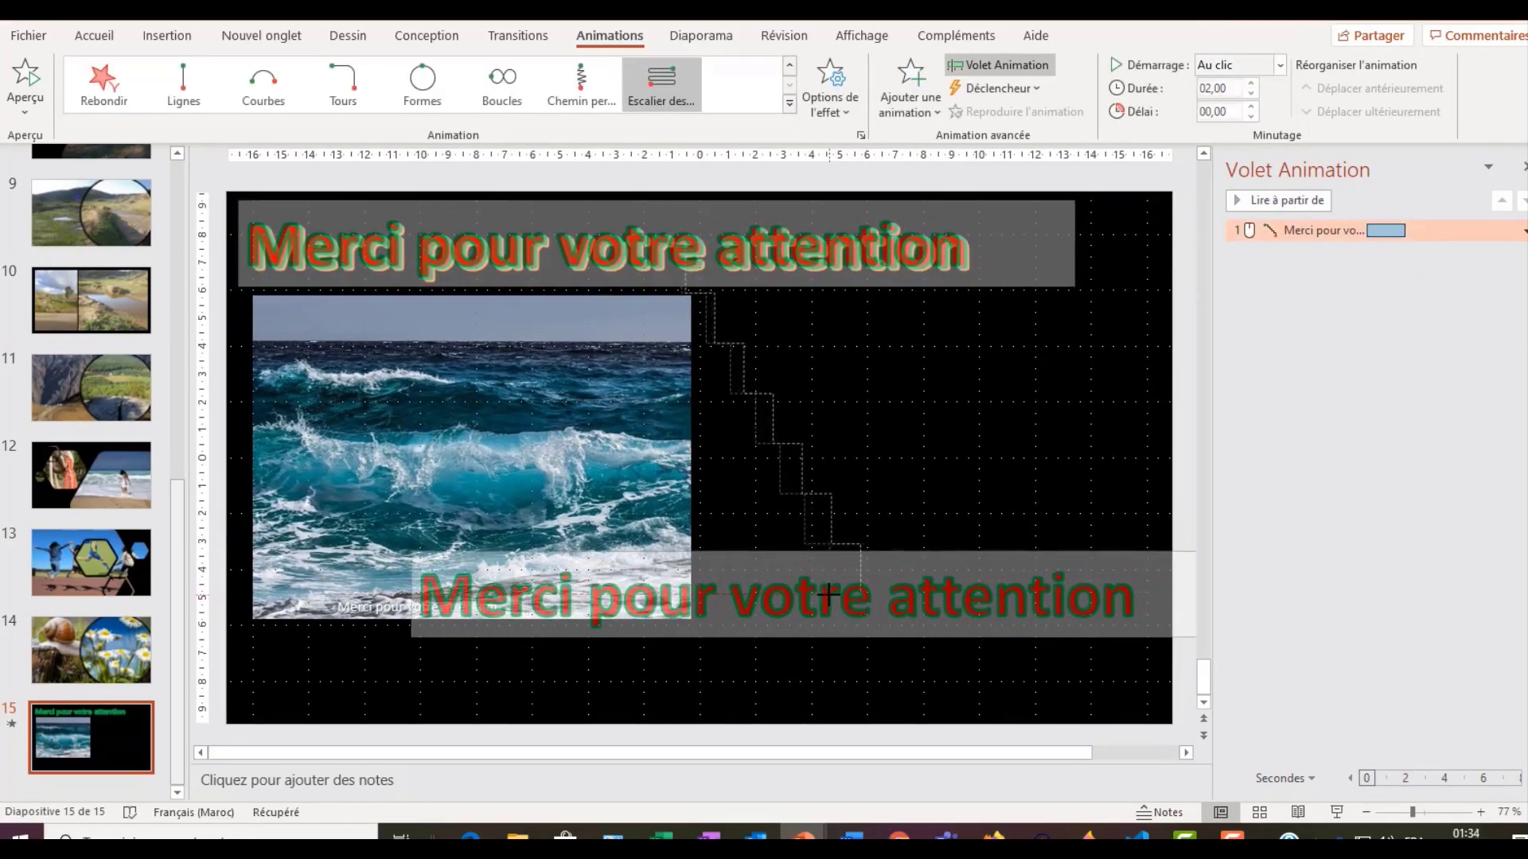
left_click(1300, 467)
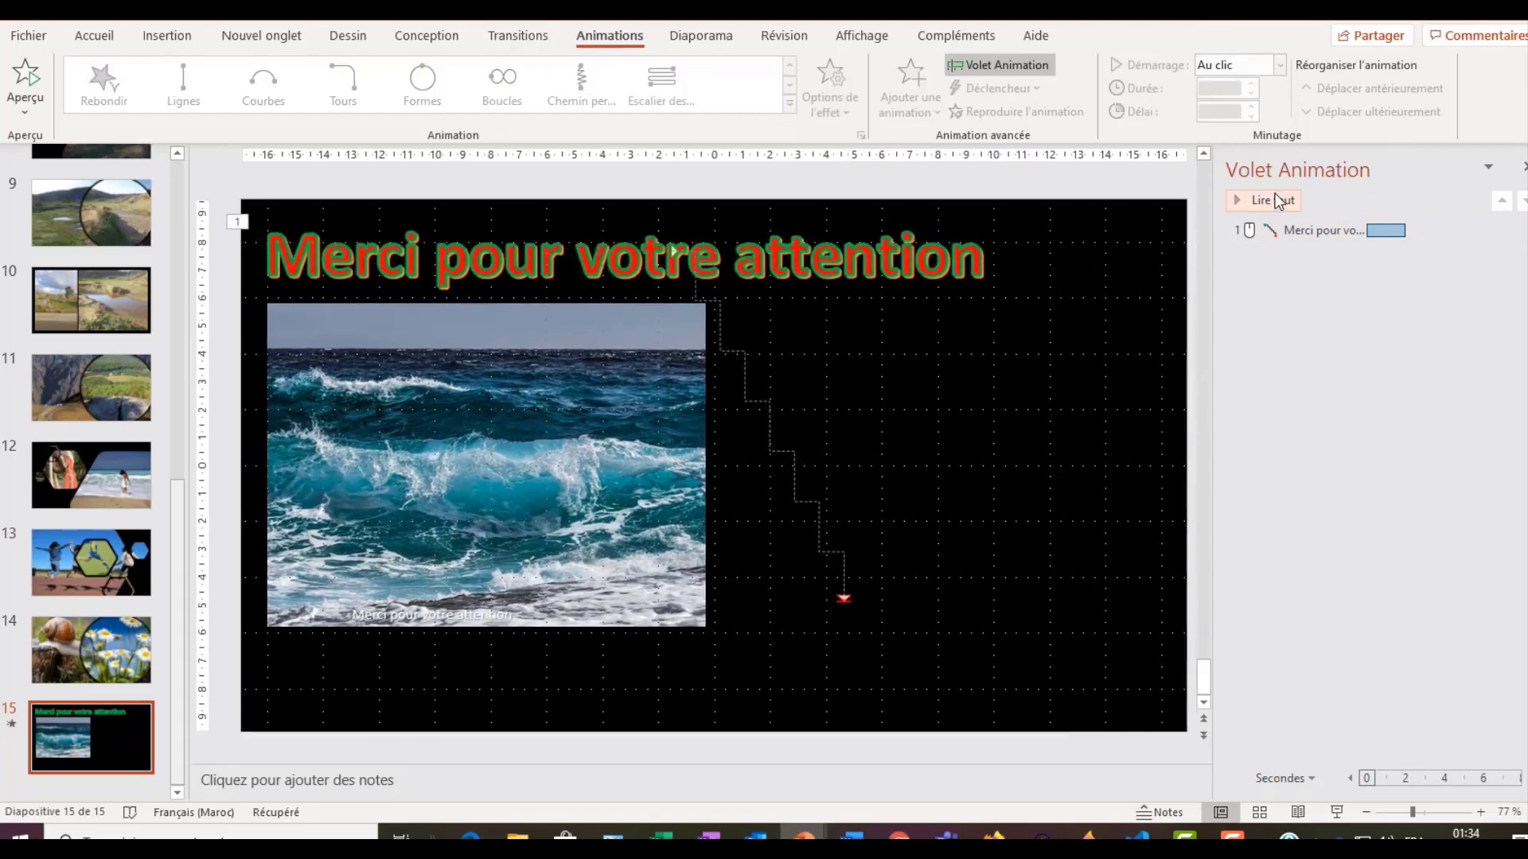
left_click(1345, 230)
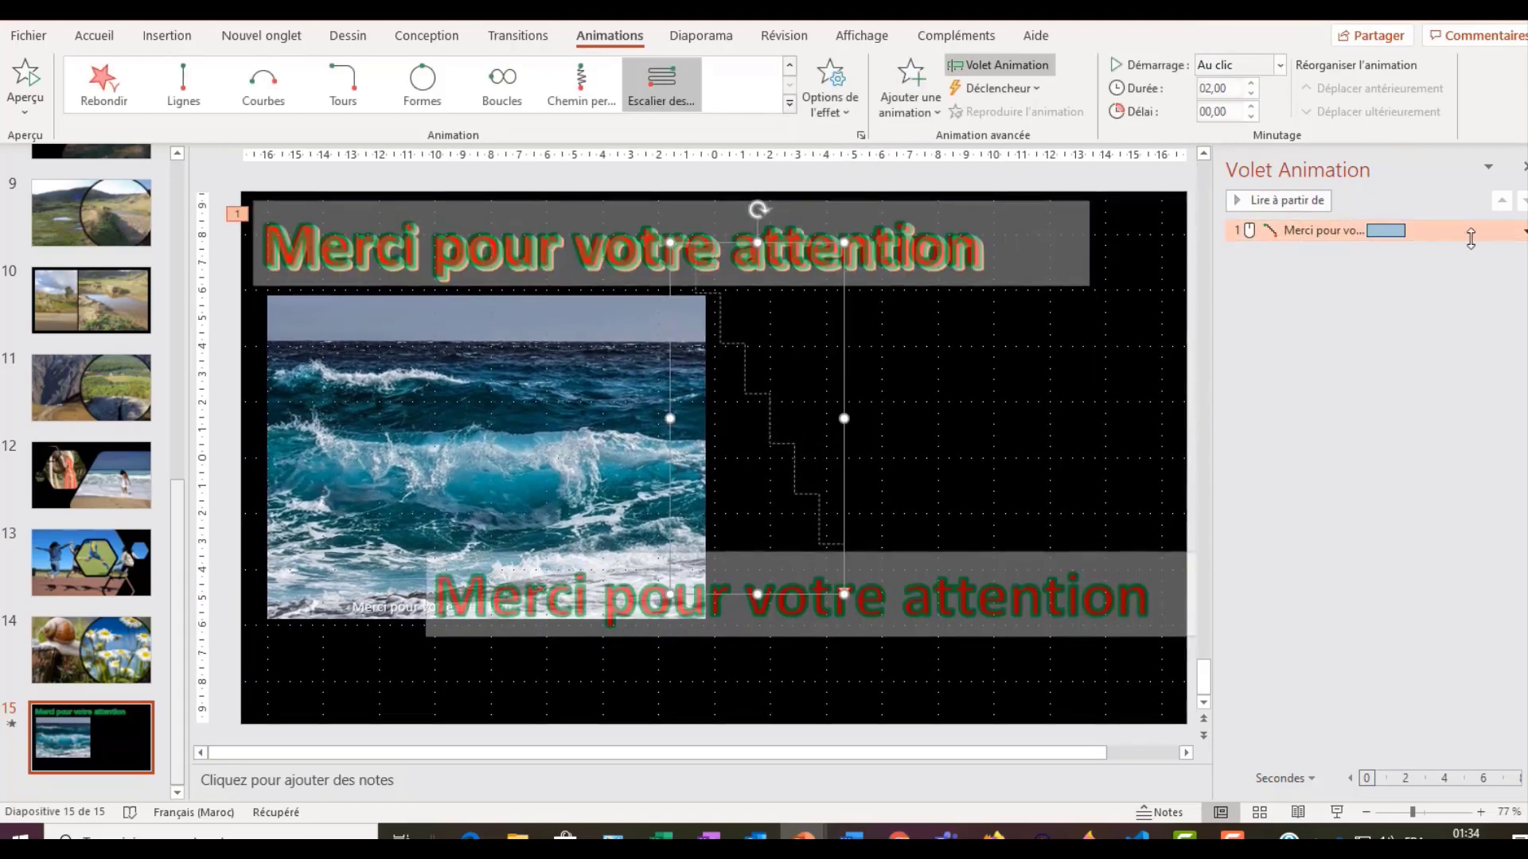
left_click(1523, 231)
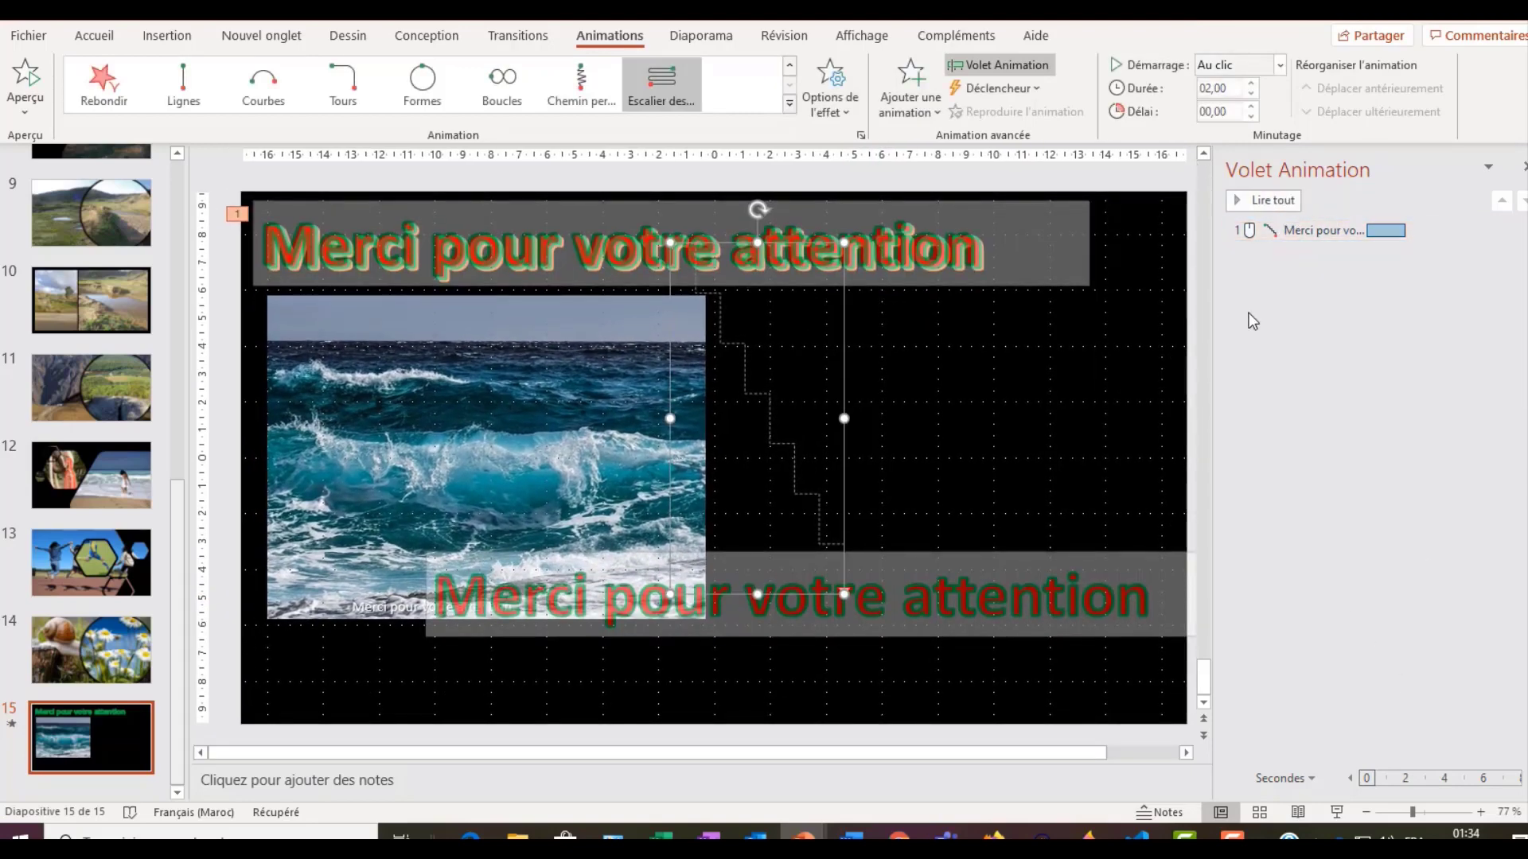
left_click(1249, 313)
left_click(1271, 203)
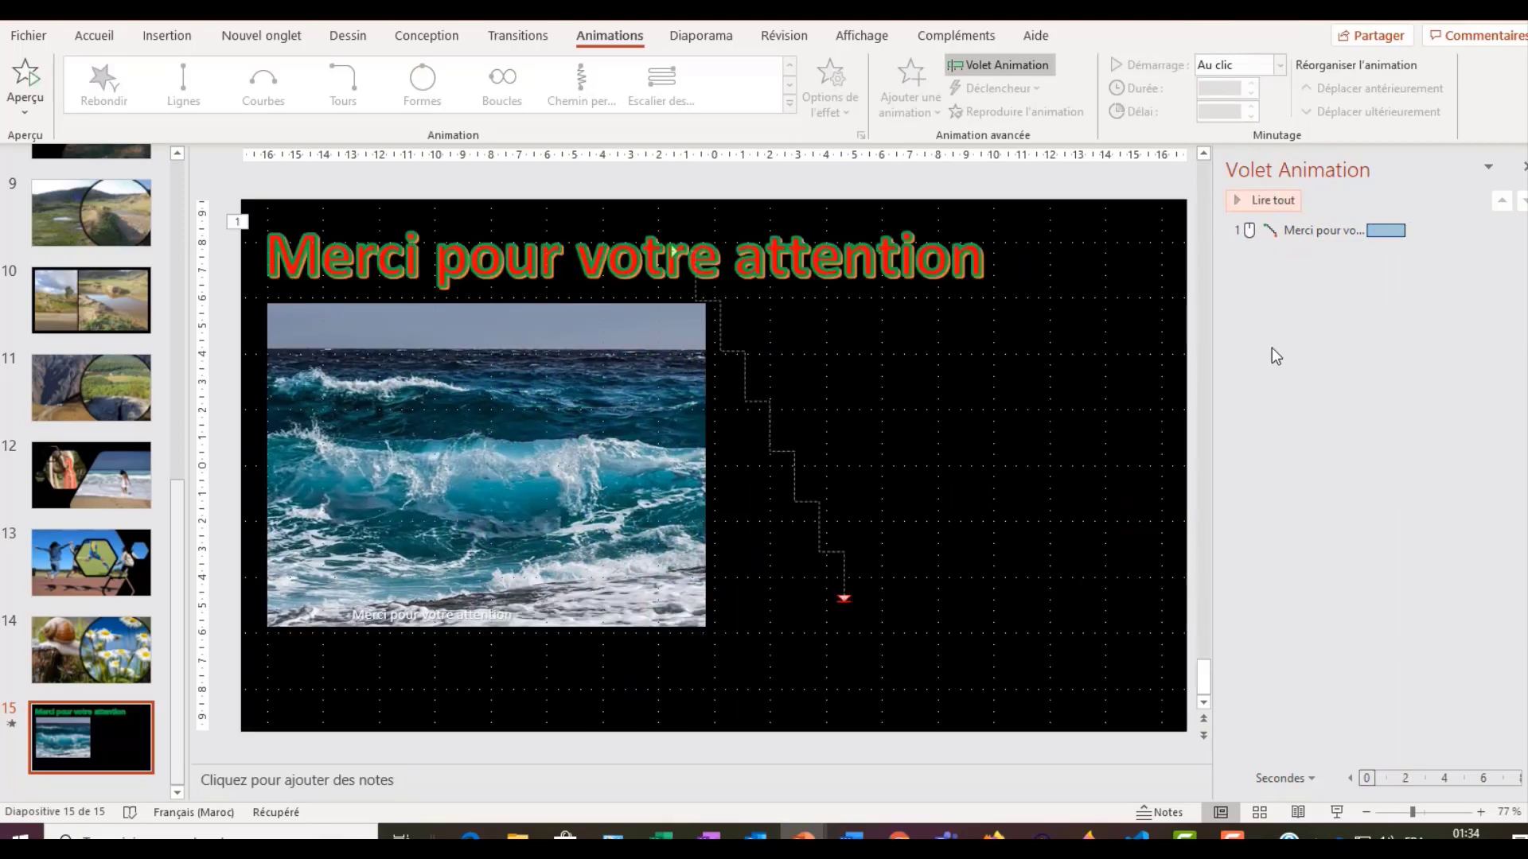
Nudge the path's end point a little more to the left and play the slide's animation again
left_click(844, 597)
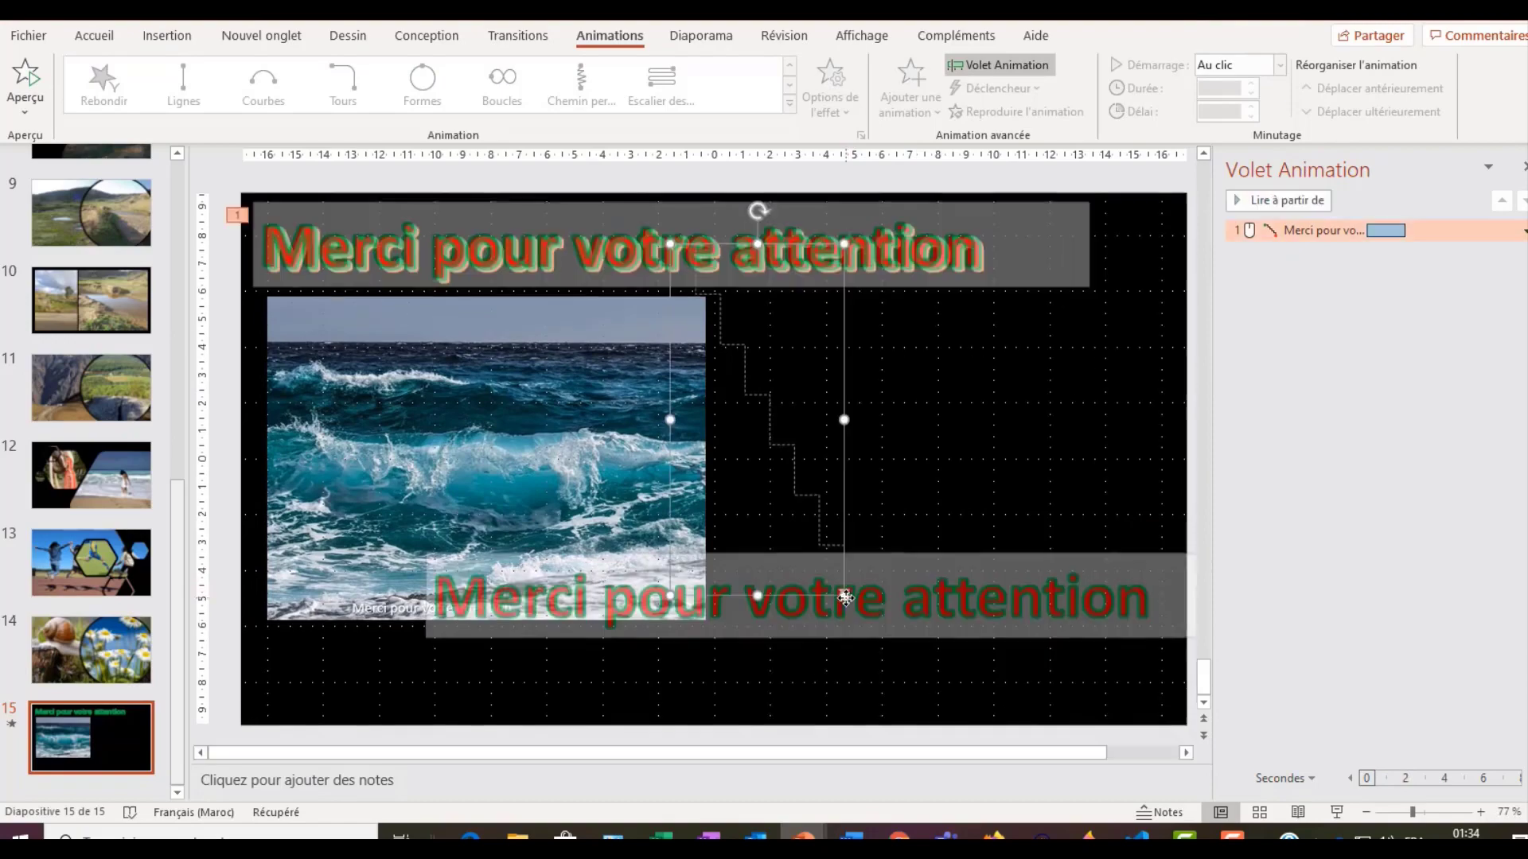
left_click_drag(844, 597, 825, 593)
left_click(1084, 477)
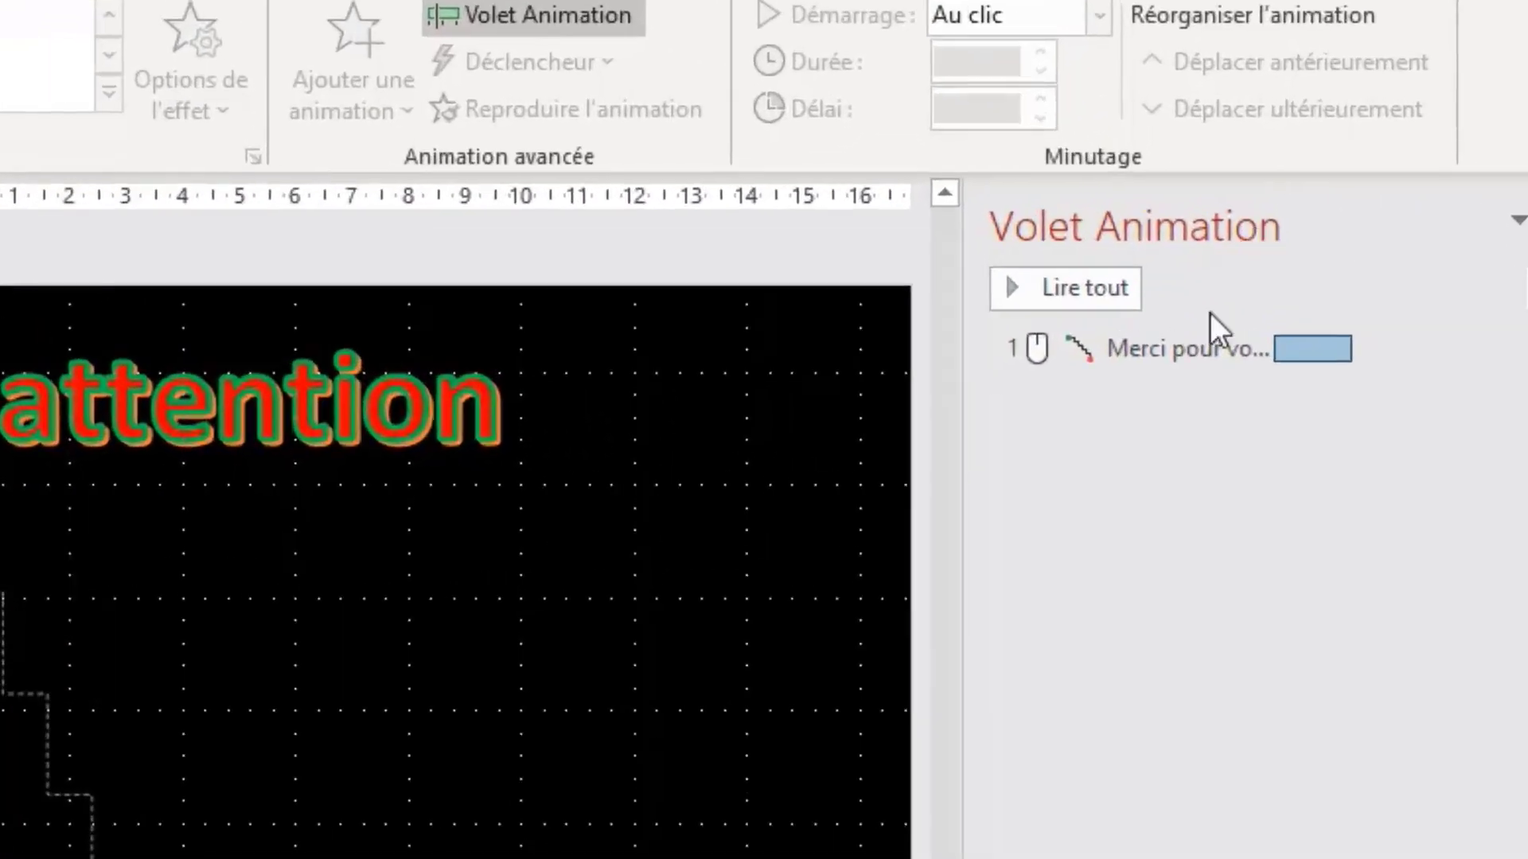
left_click(1090, 295)
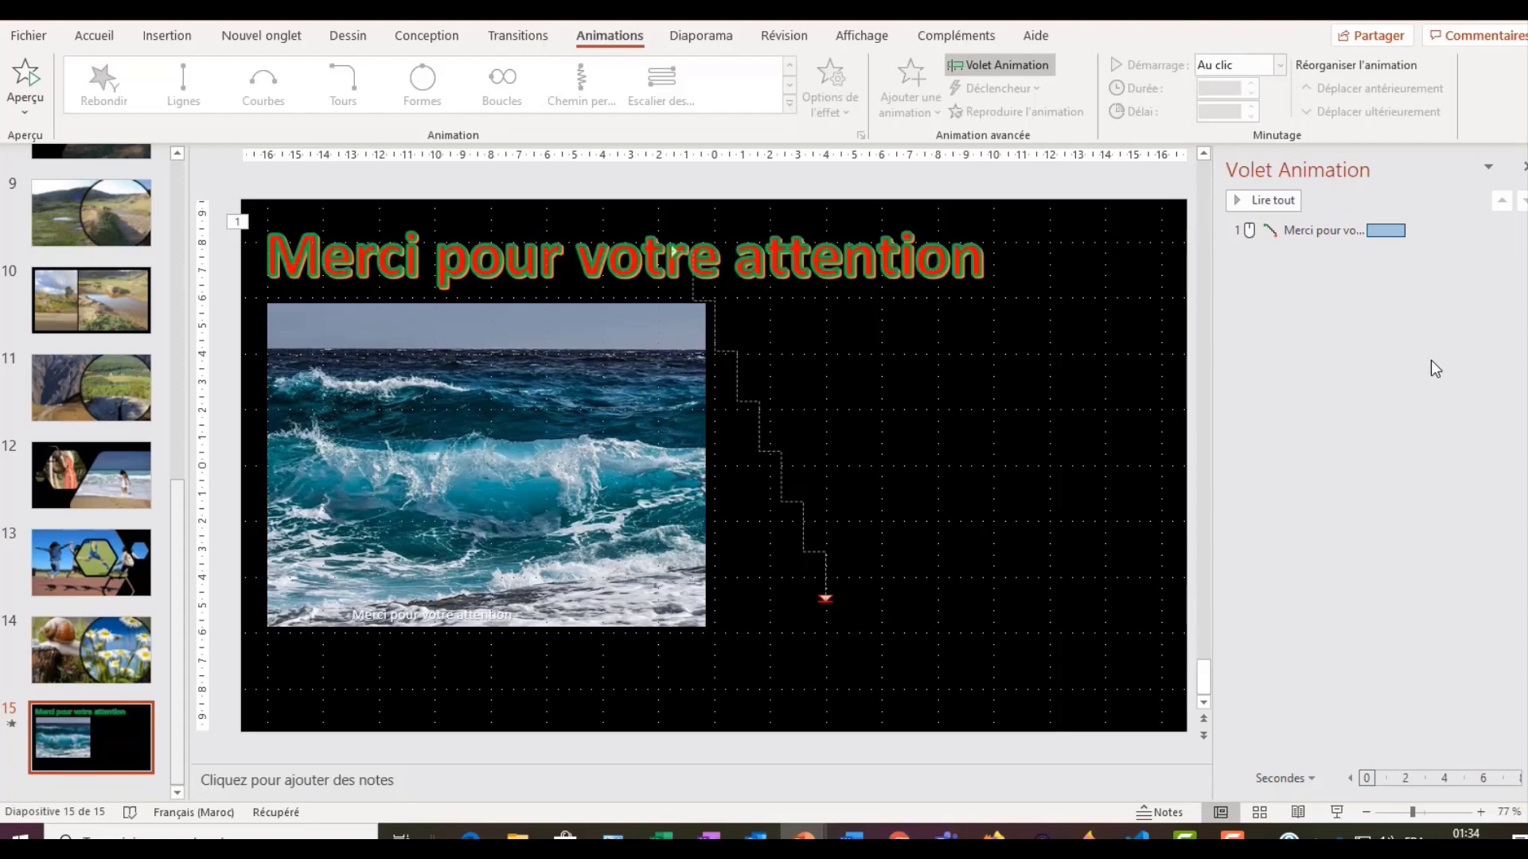
Set the title animation's start to Avec la précédente in its timing options
left_click(1323, 230)
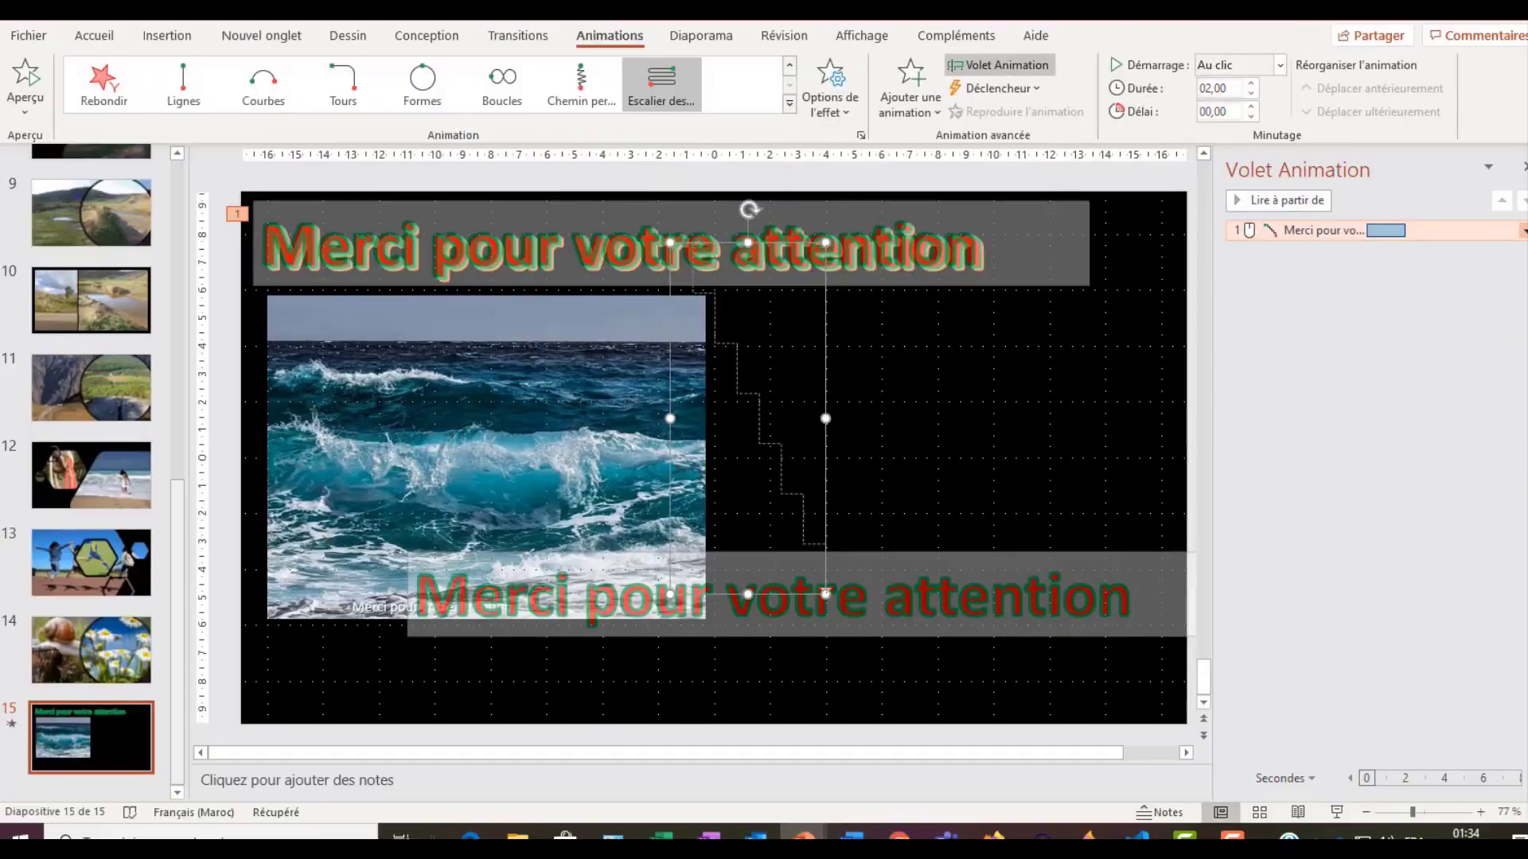
left_click(1391, 564)
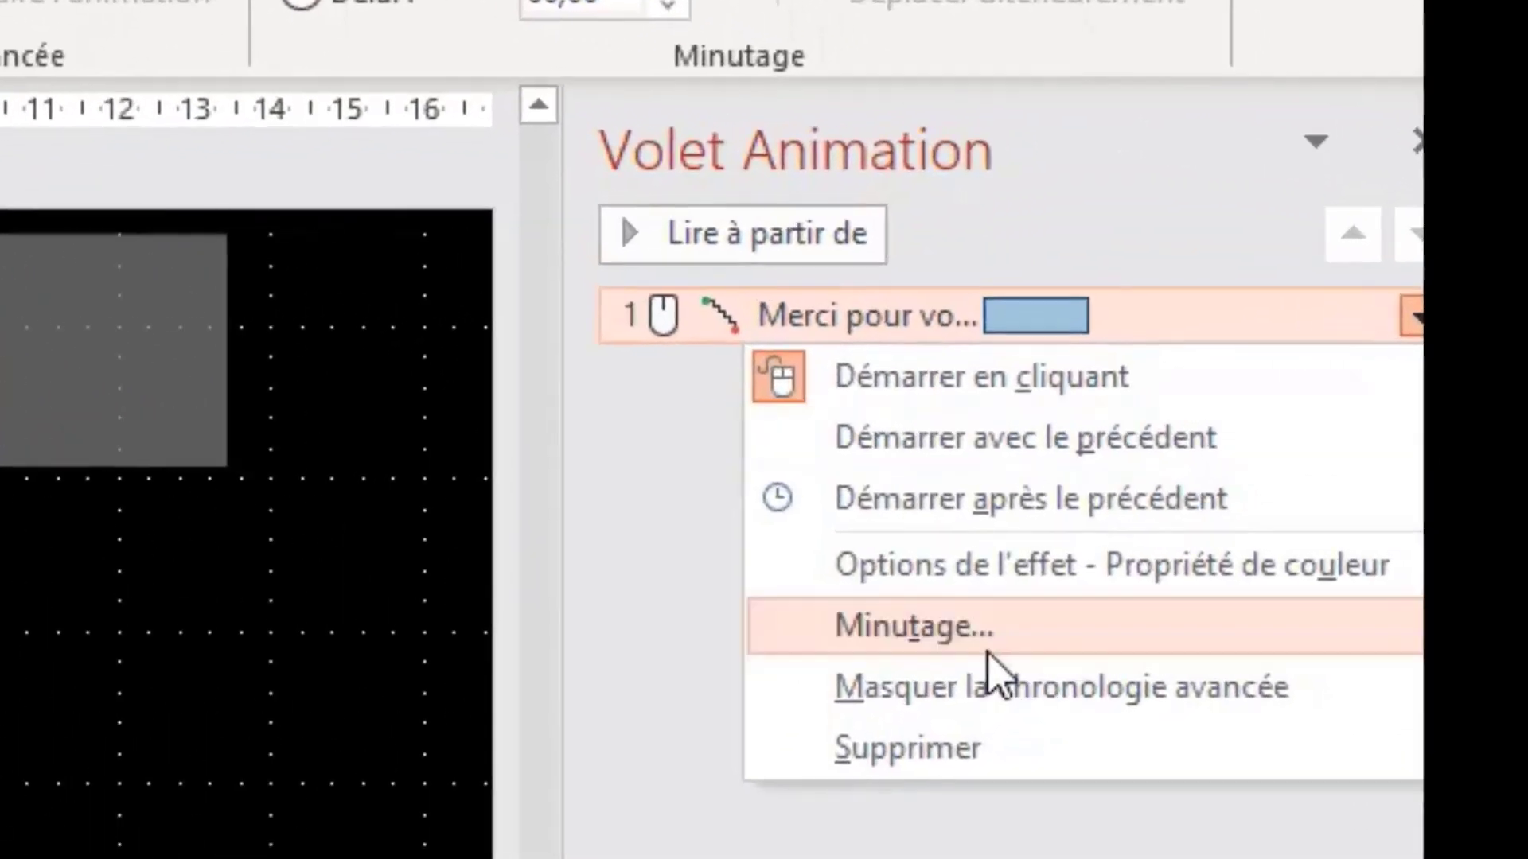
left_click(1363, 345)
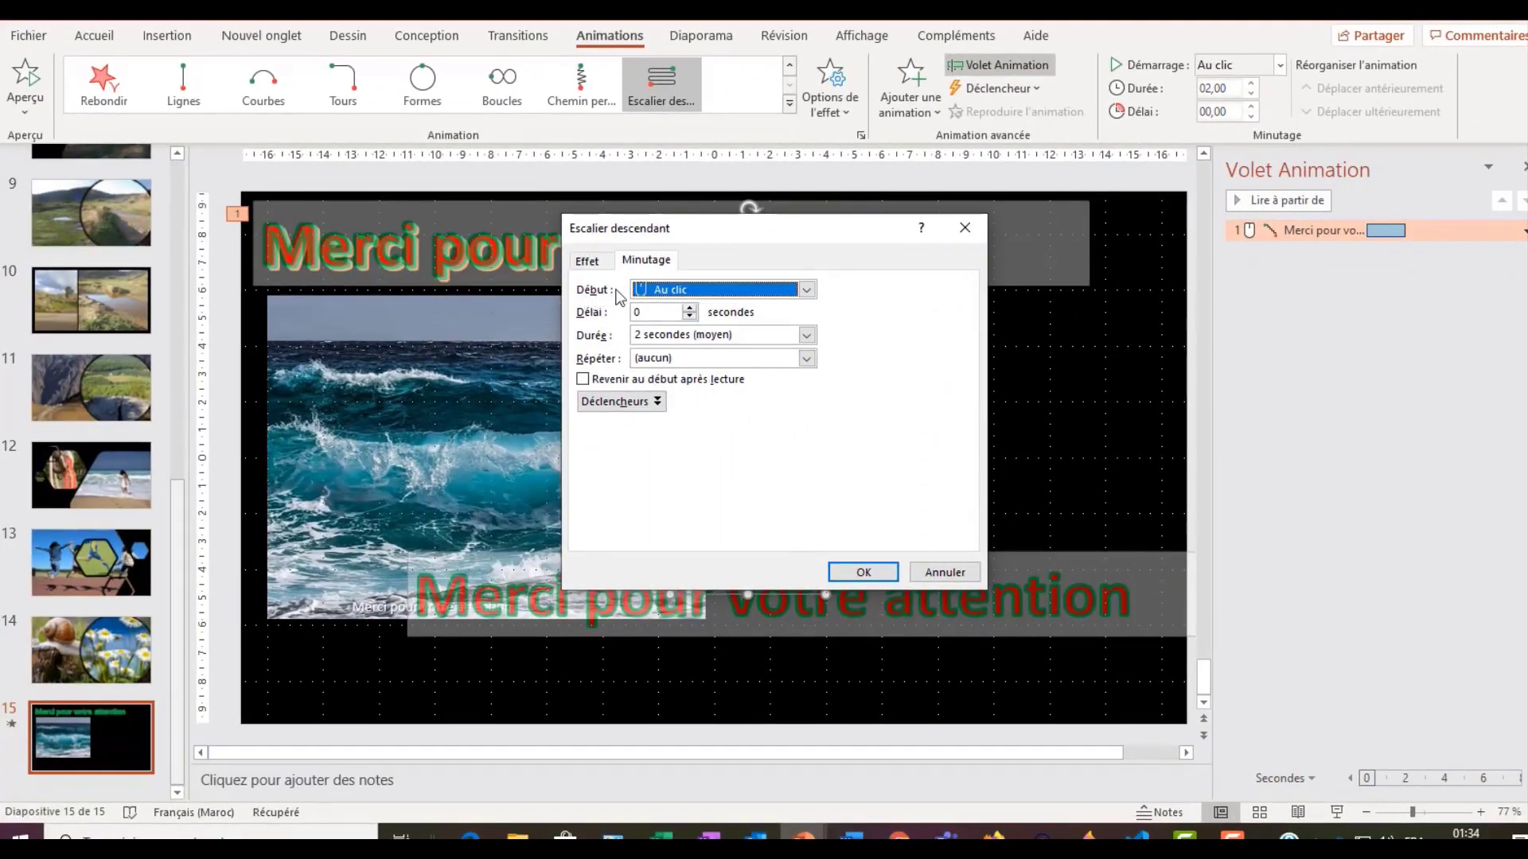
left_click(807, 290)
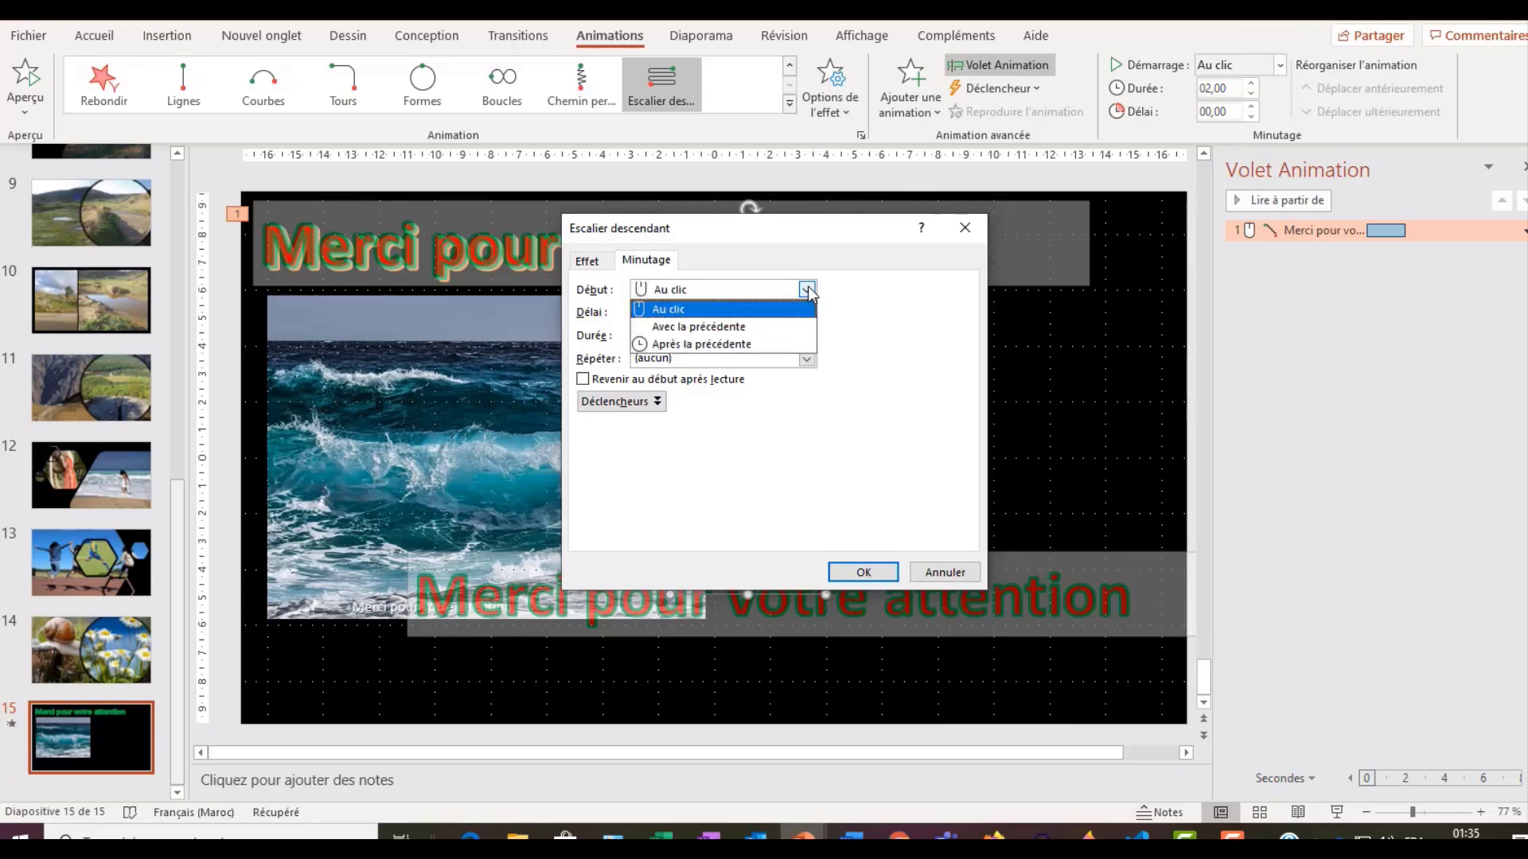
left_click(741, 328)
left_click(863, 572)
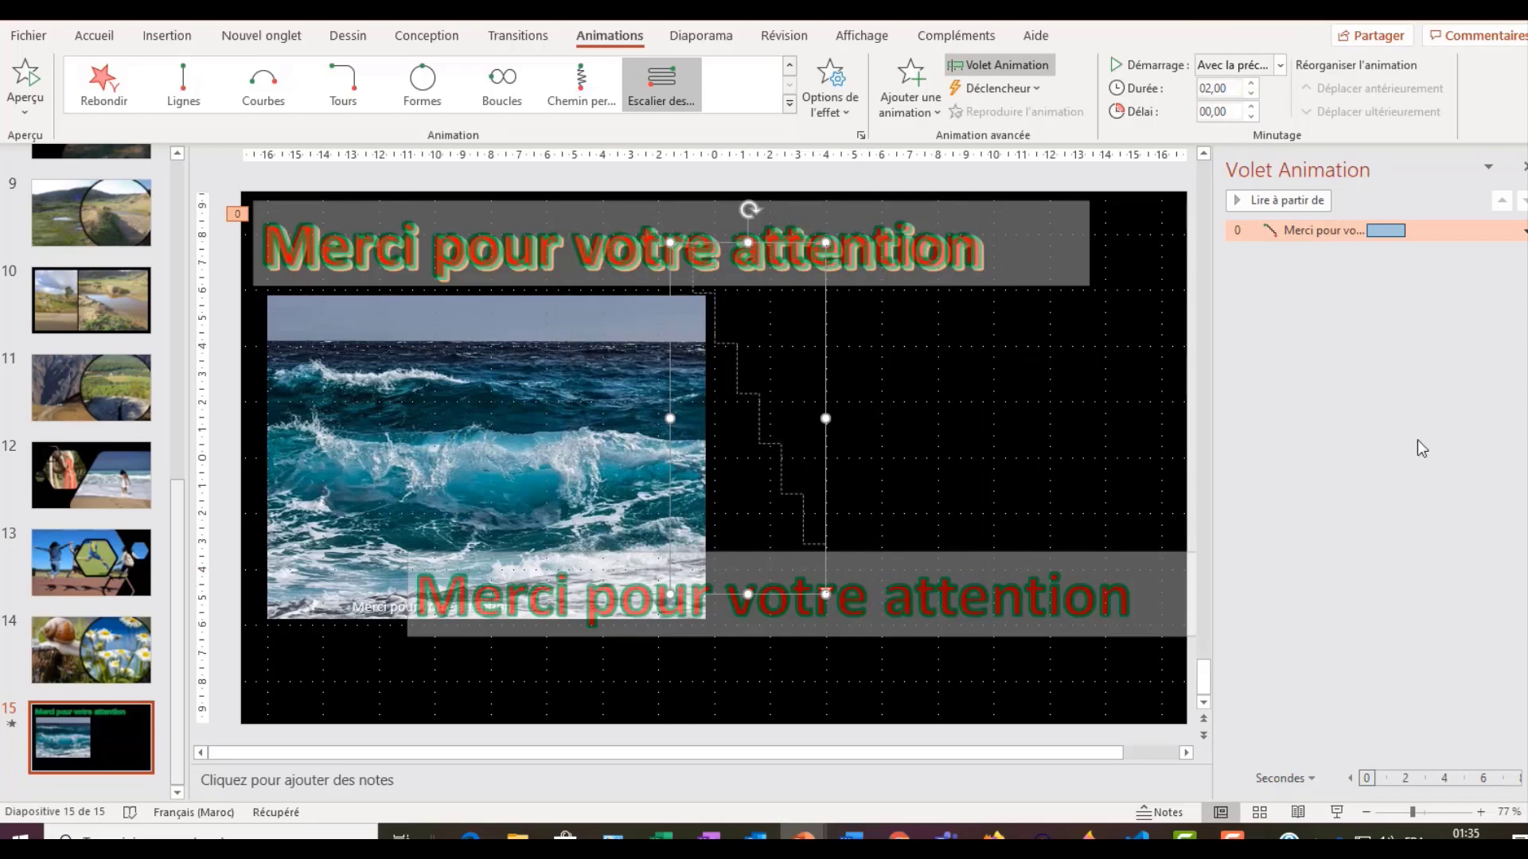
Set both Démarrage en douceur and Fin en douceur to 0 s in the title's Escalier descendant effect options
left_click(1523, 230)
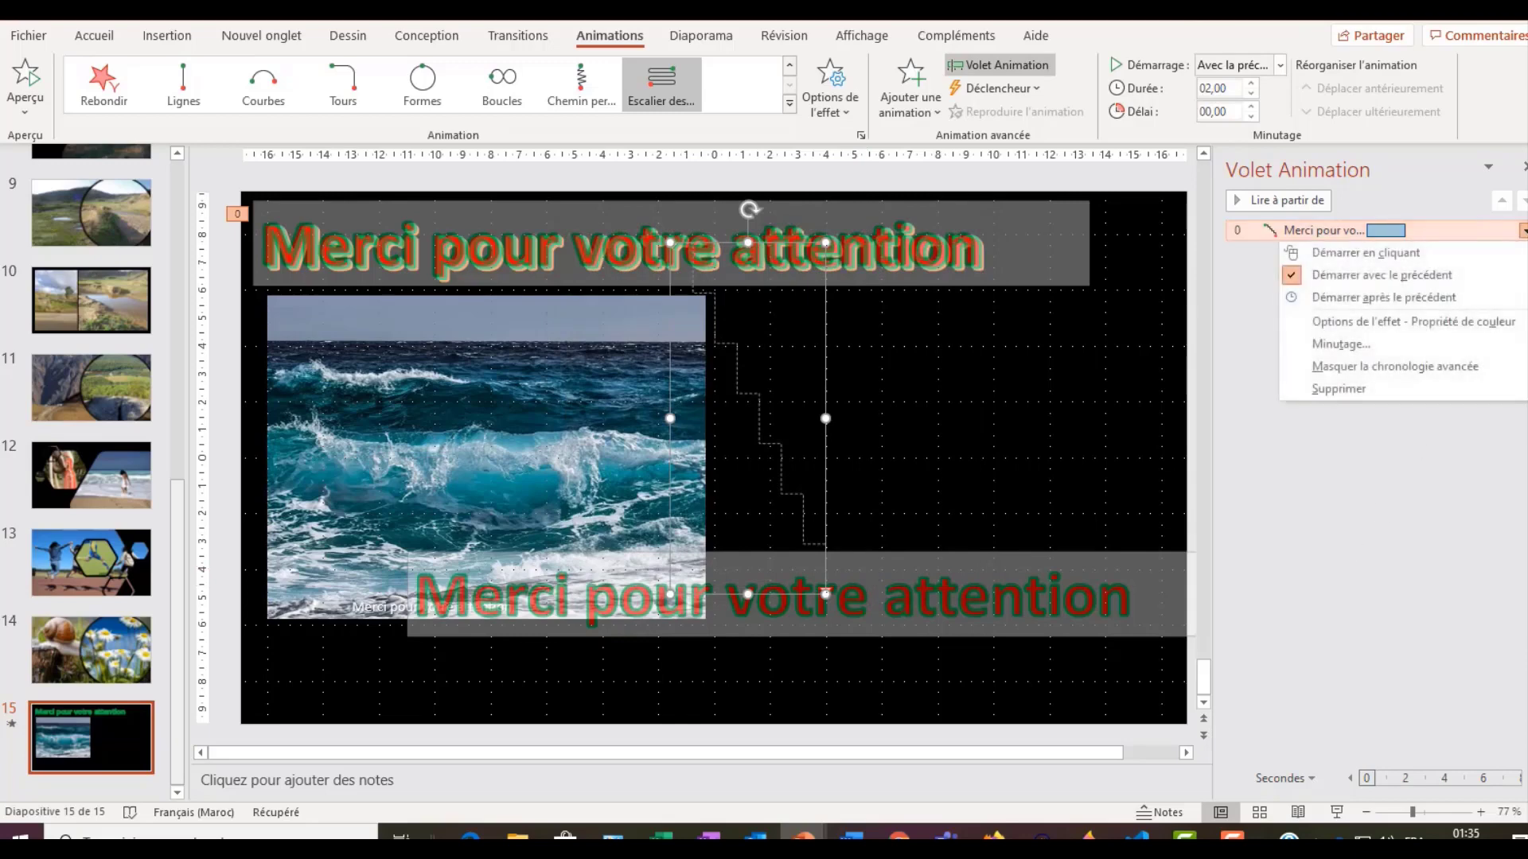
left_click(1362, 344)
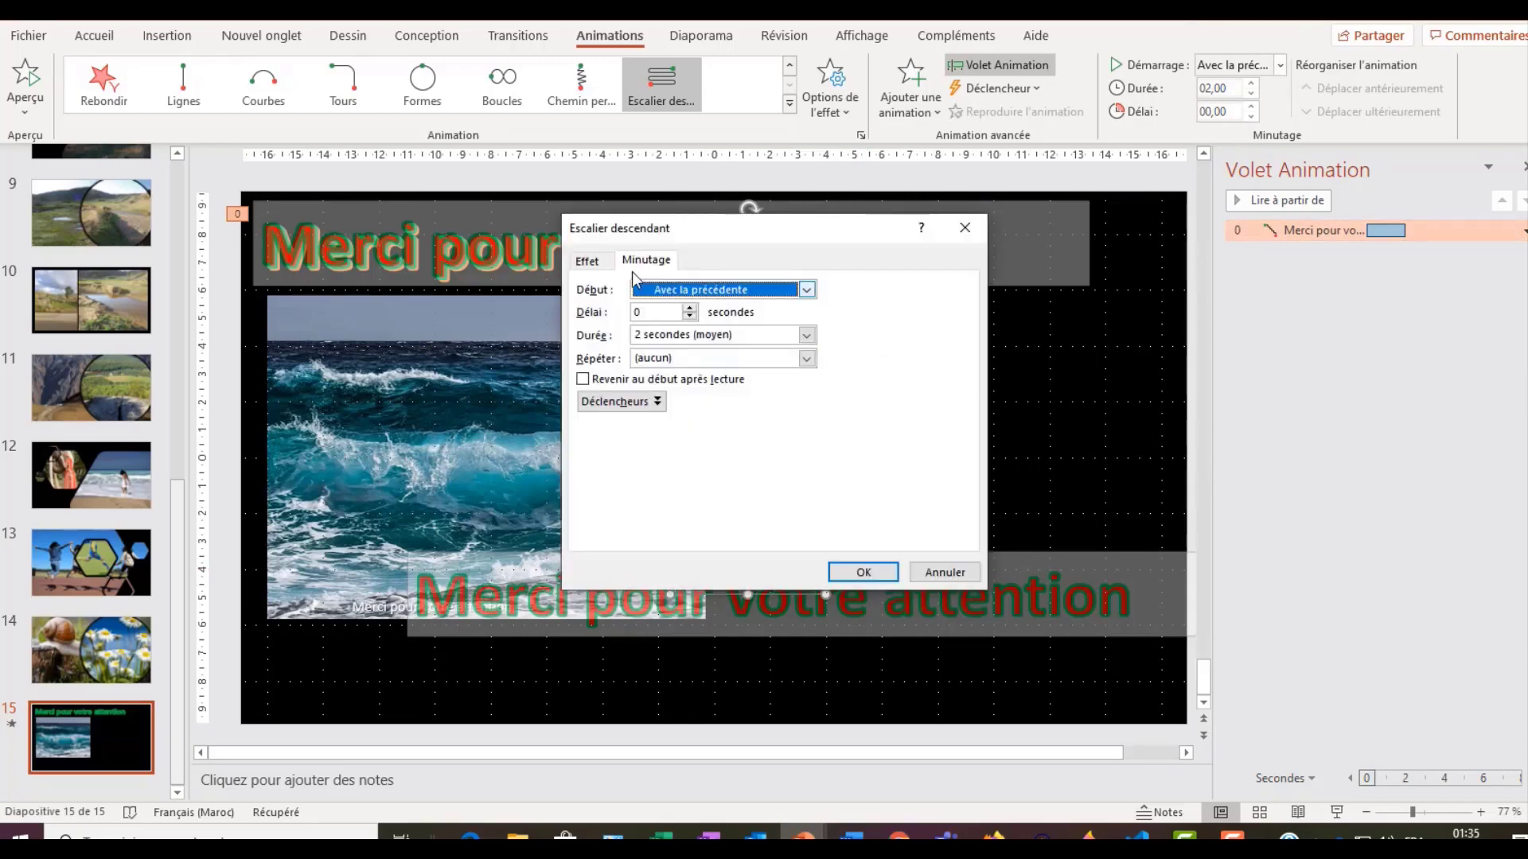
left_click(588, 263)
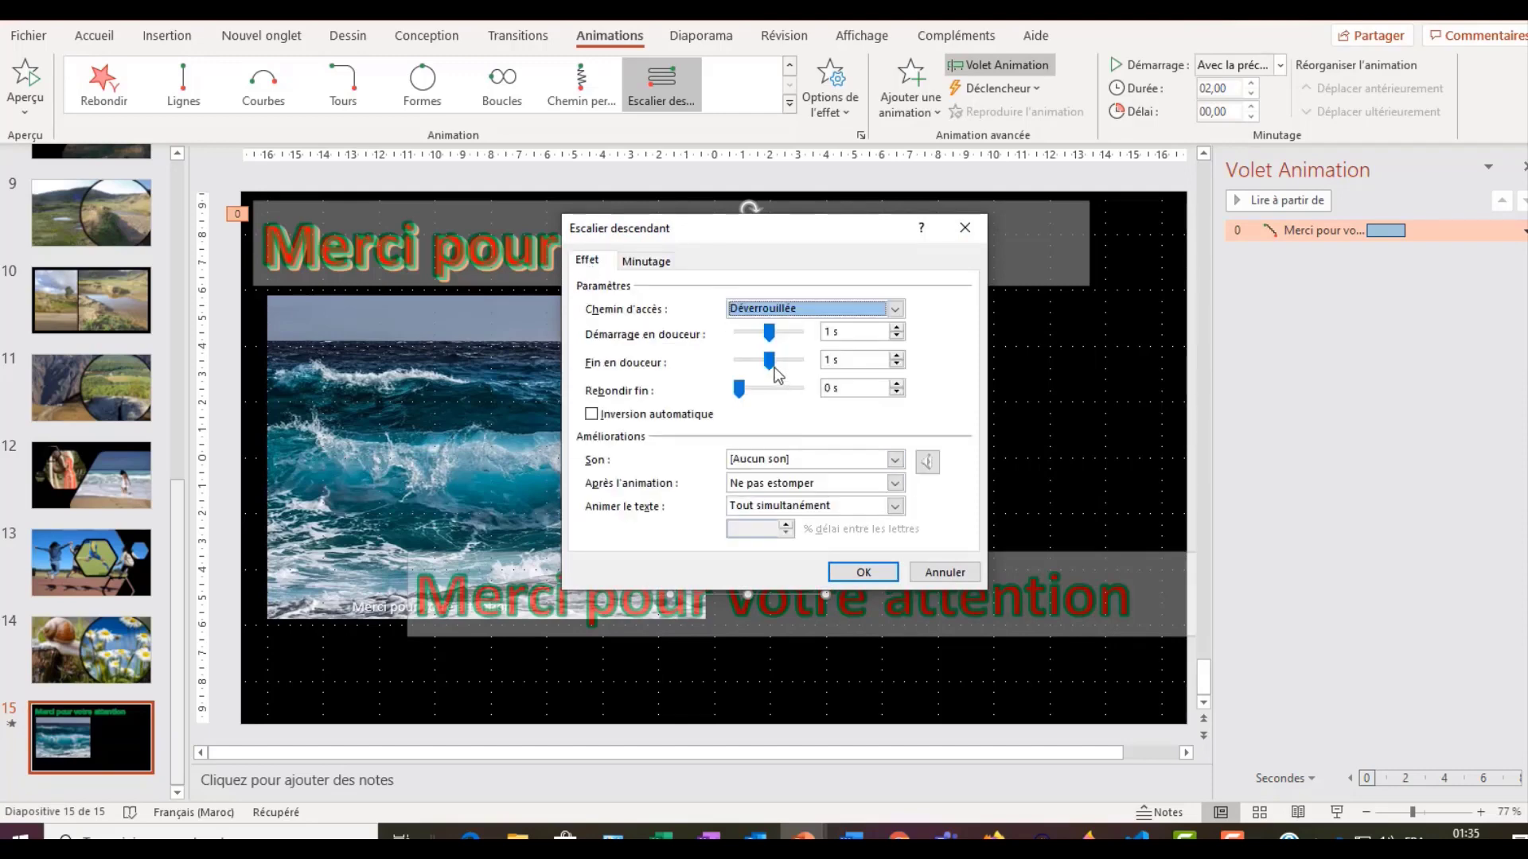
left_click(770, 360)
left_click_drag(772, 361, 637, 388)
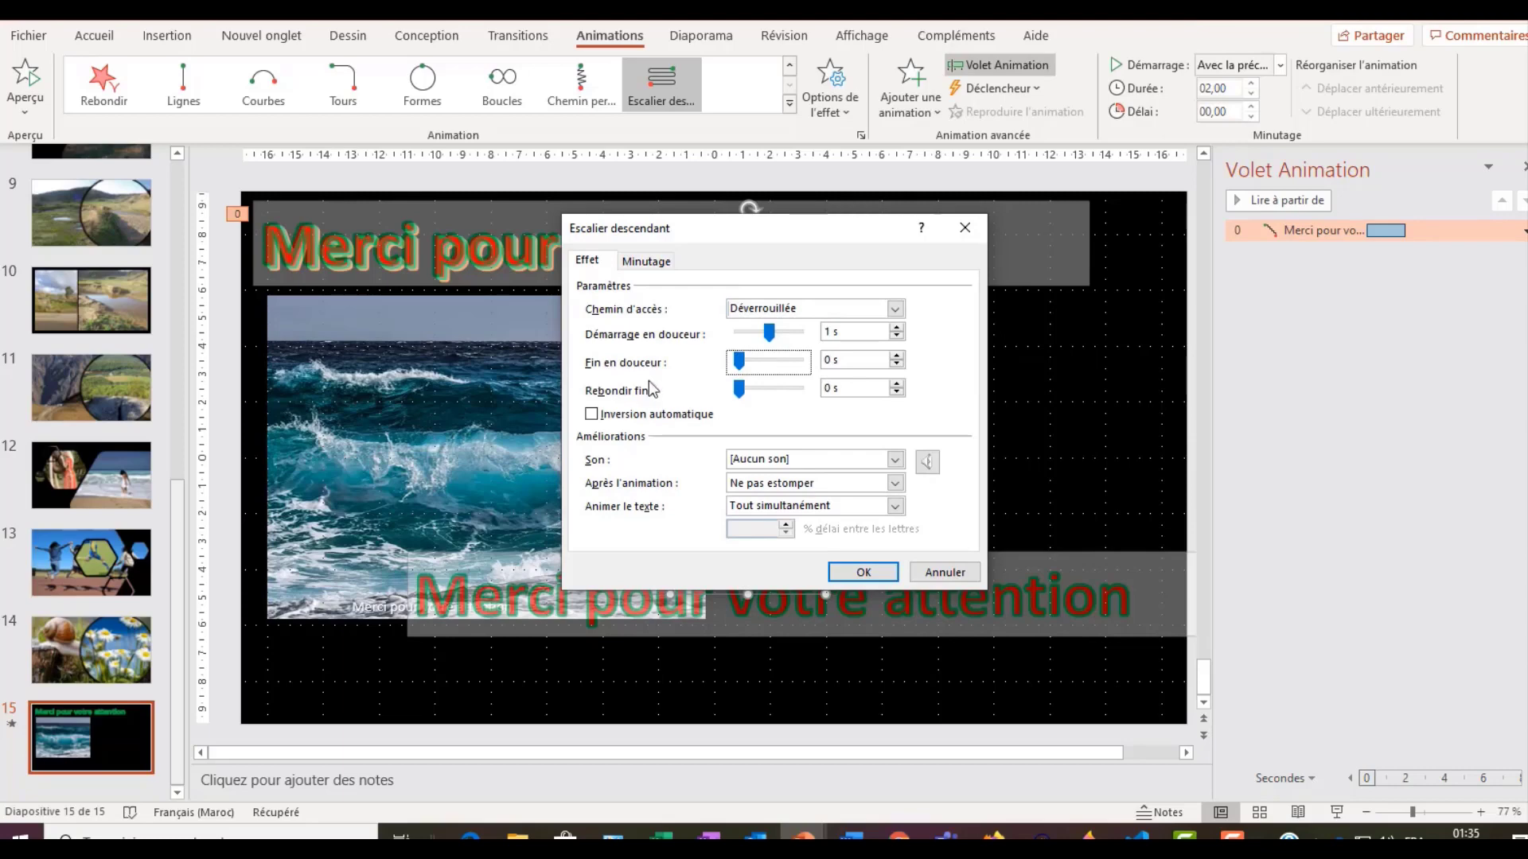
left_click_drag(769, 333, 728, 336)
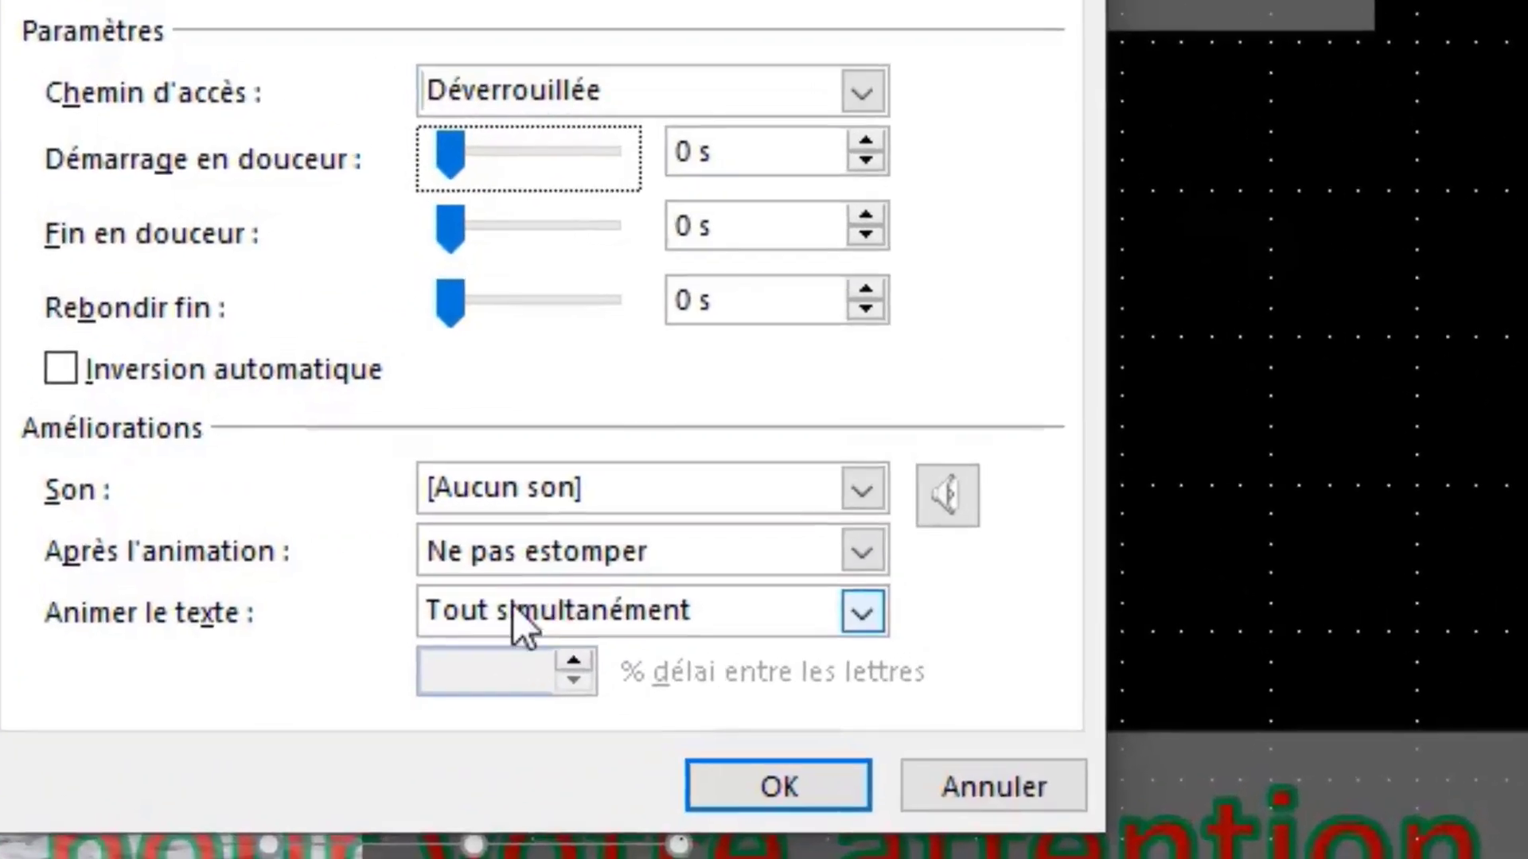
Animate the title's text Par lettre, apply the effect options and preview the animation
left_click(859, 622)
left_click(557, 744)
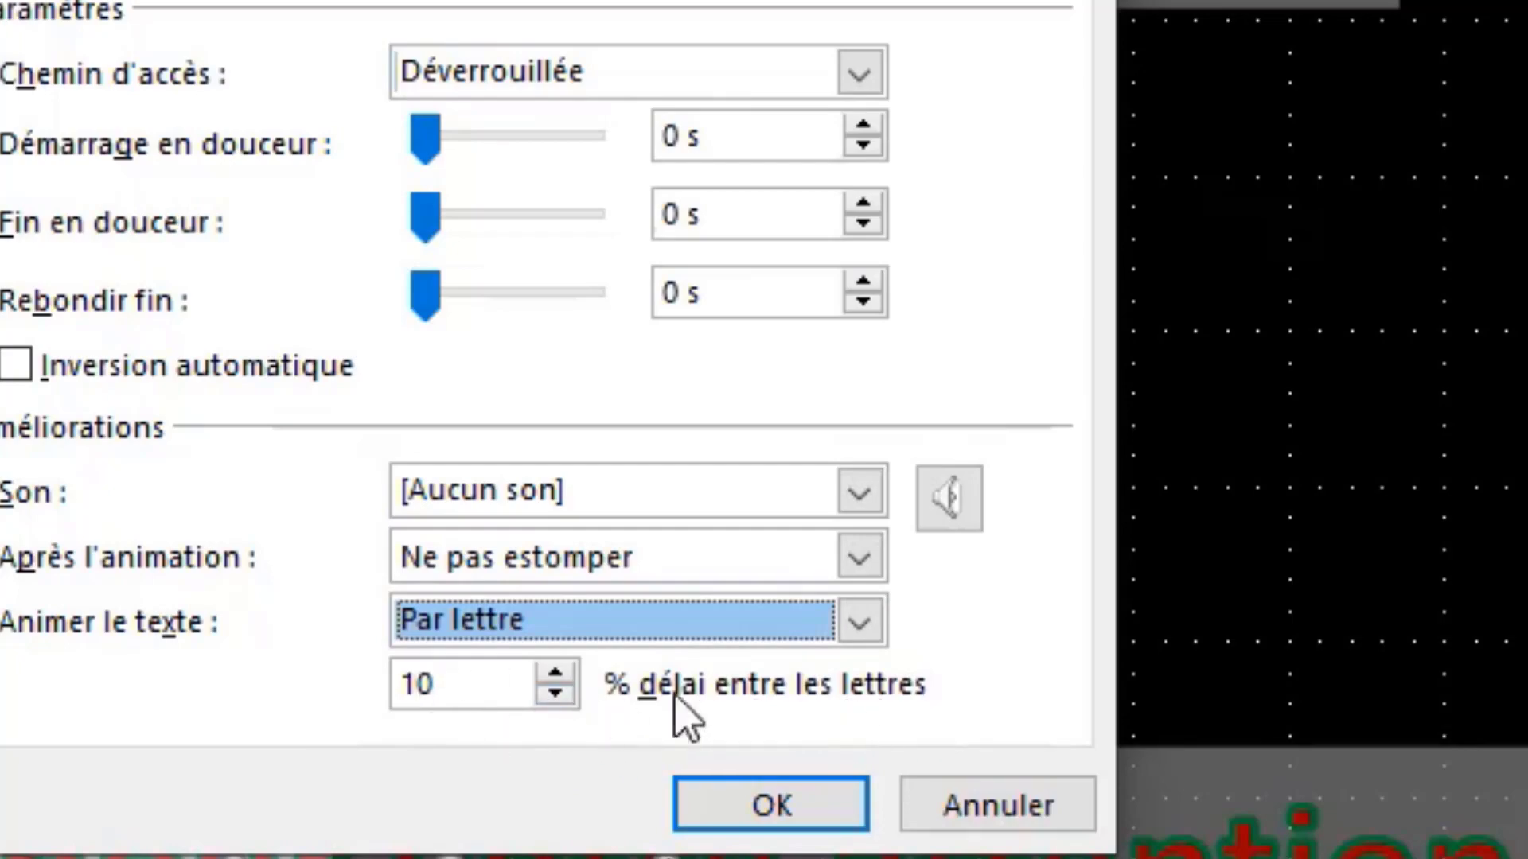
left_click(770, 805)
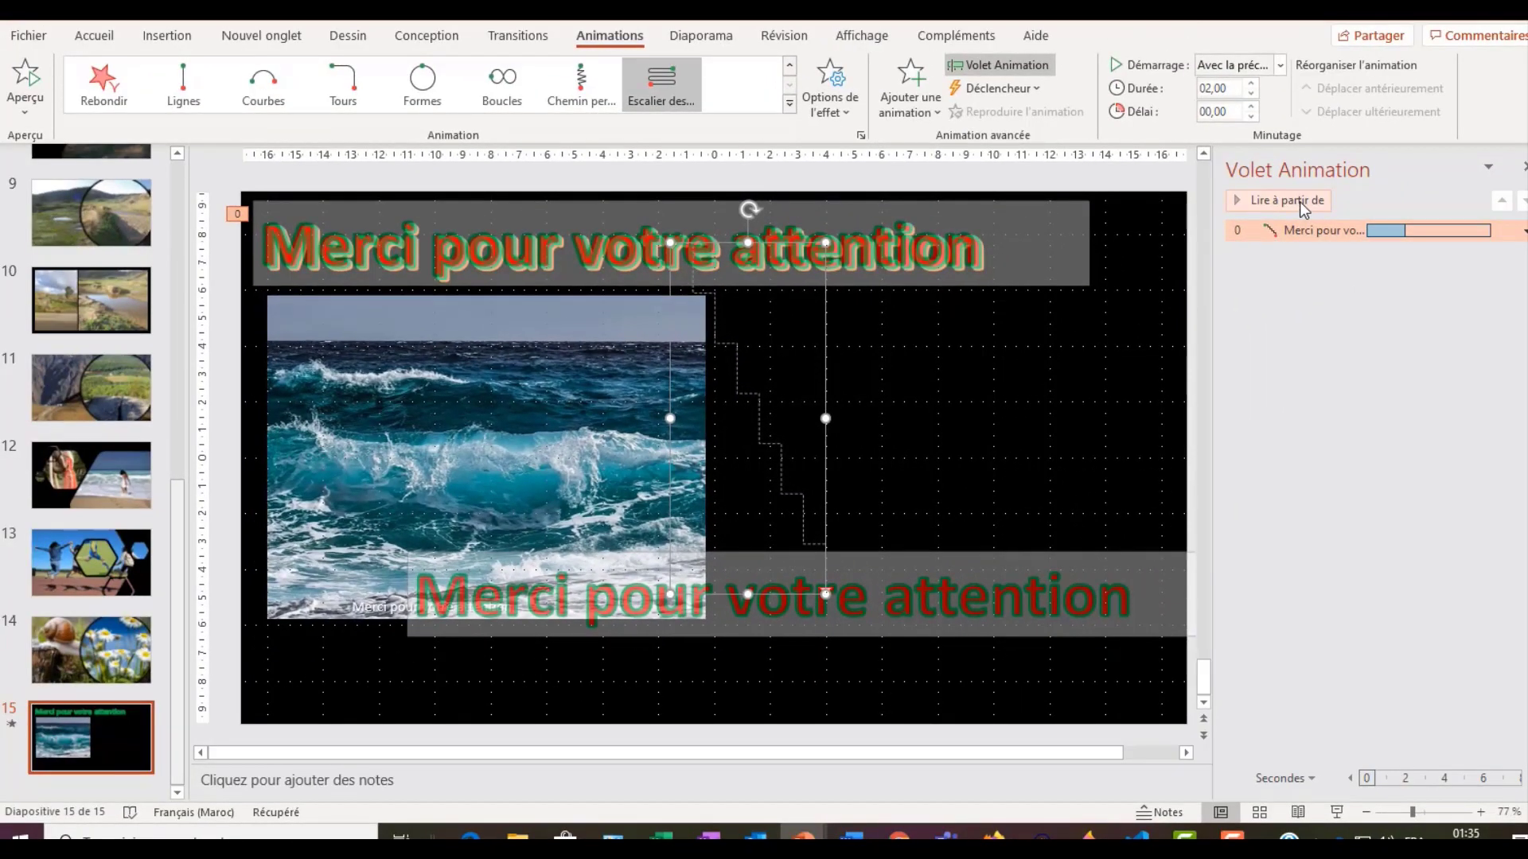
left_click(1300, 203)
Enable Inversion automatique in the title's Escalier descendant effect options and apply it
left_click(1523, 231)
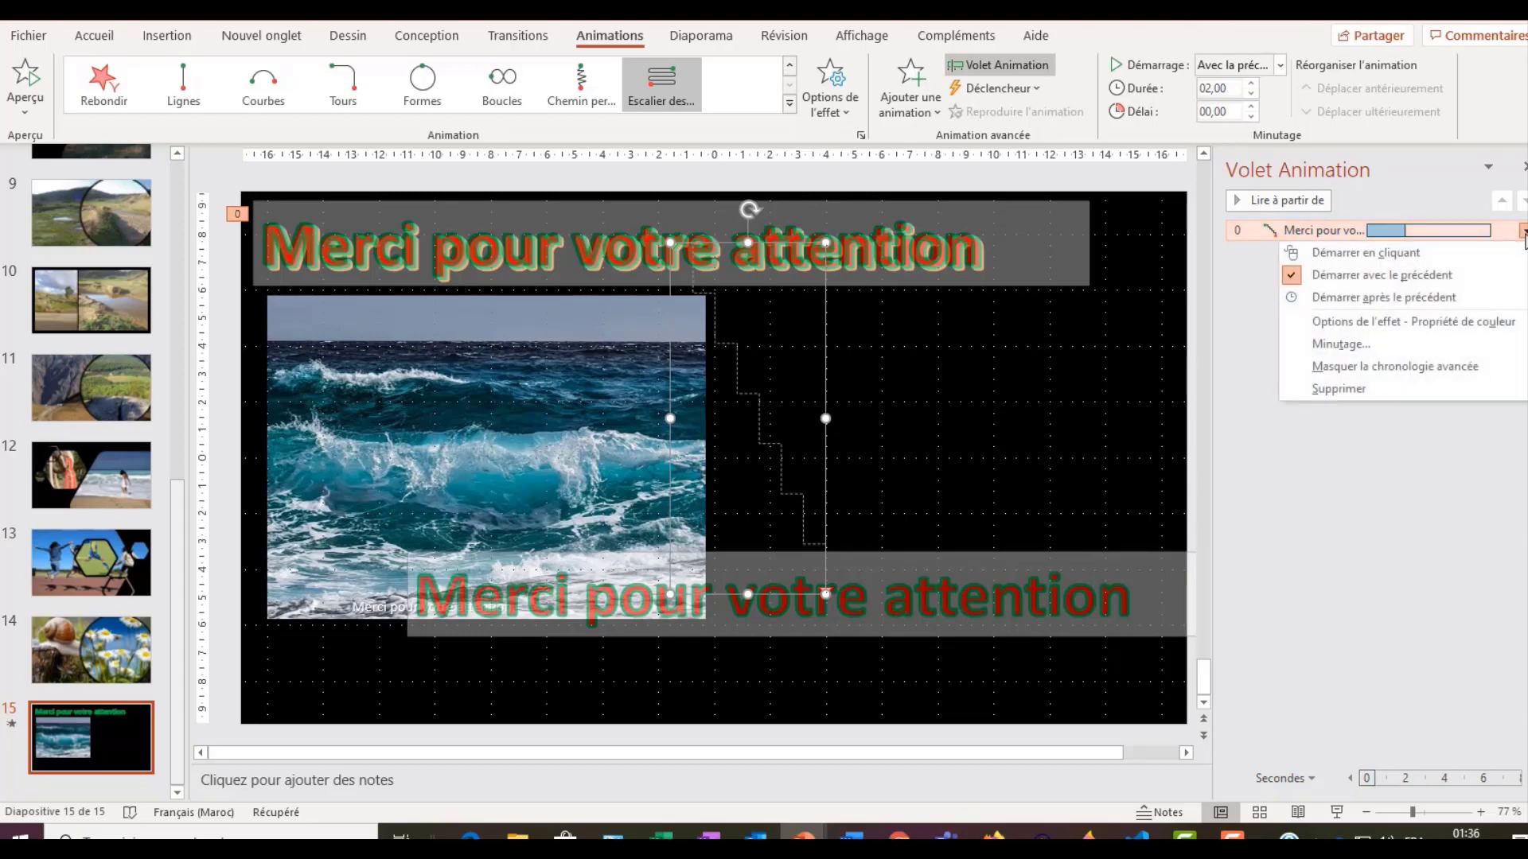
left_click(1341, 344)
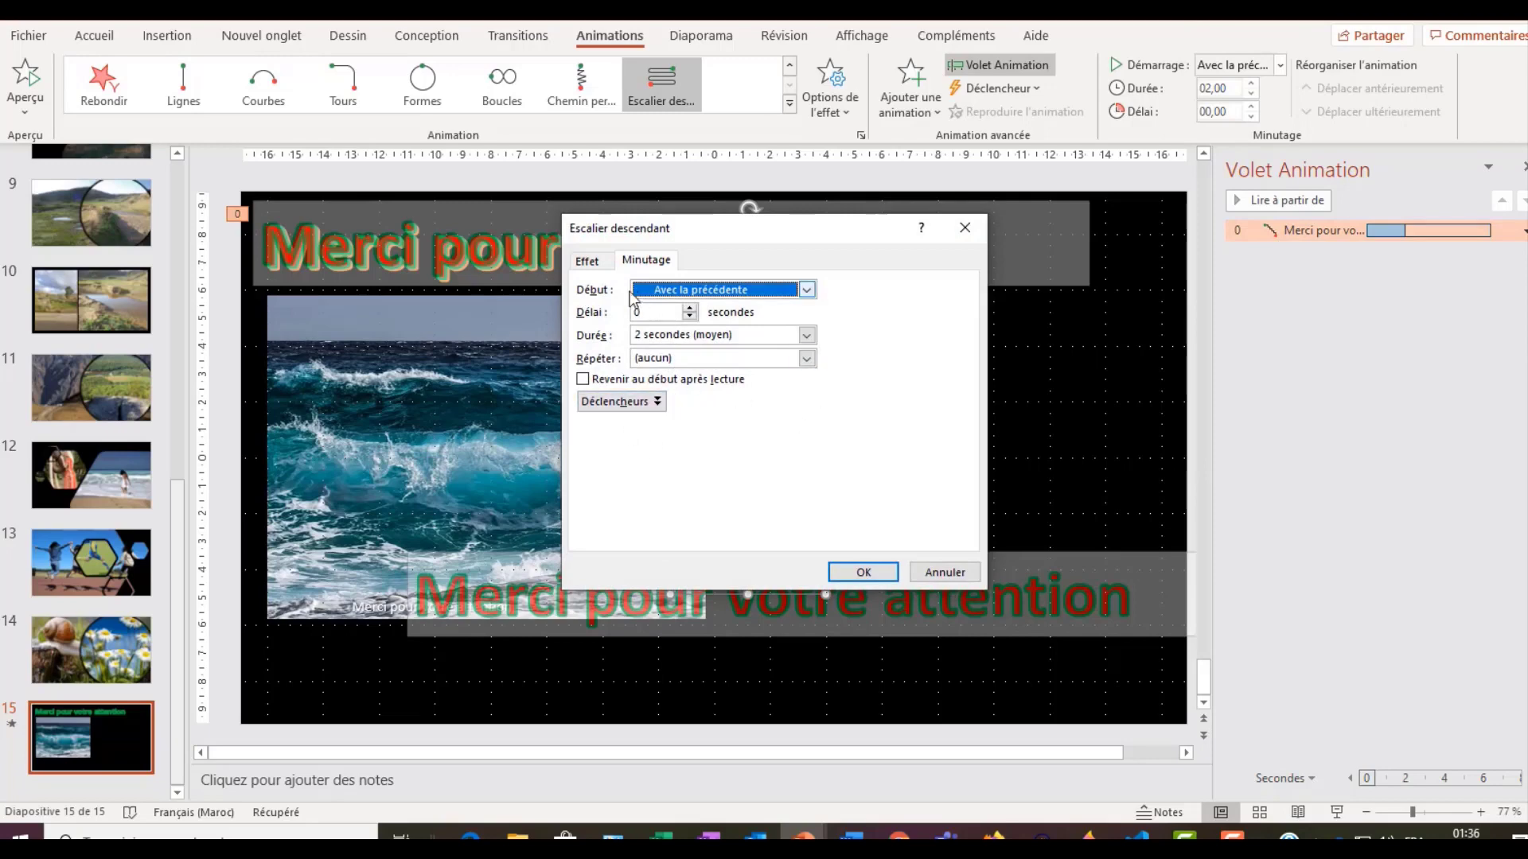
left_click(586, 262)
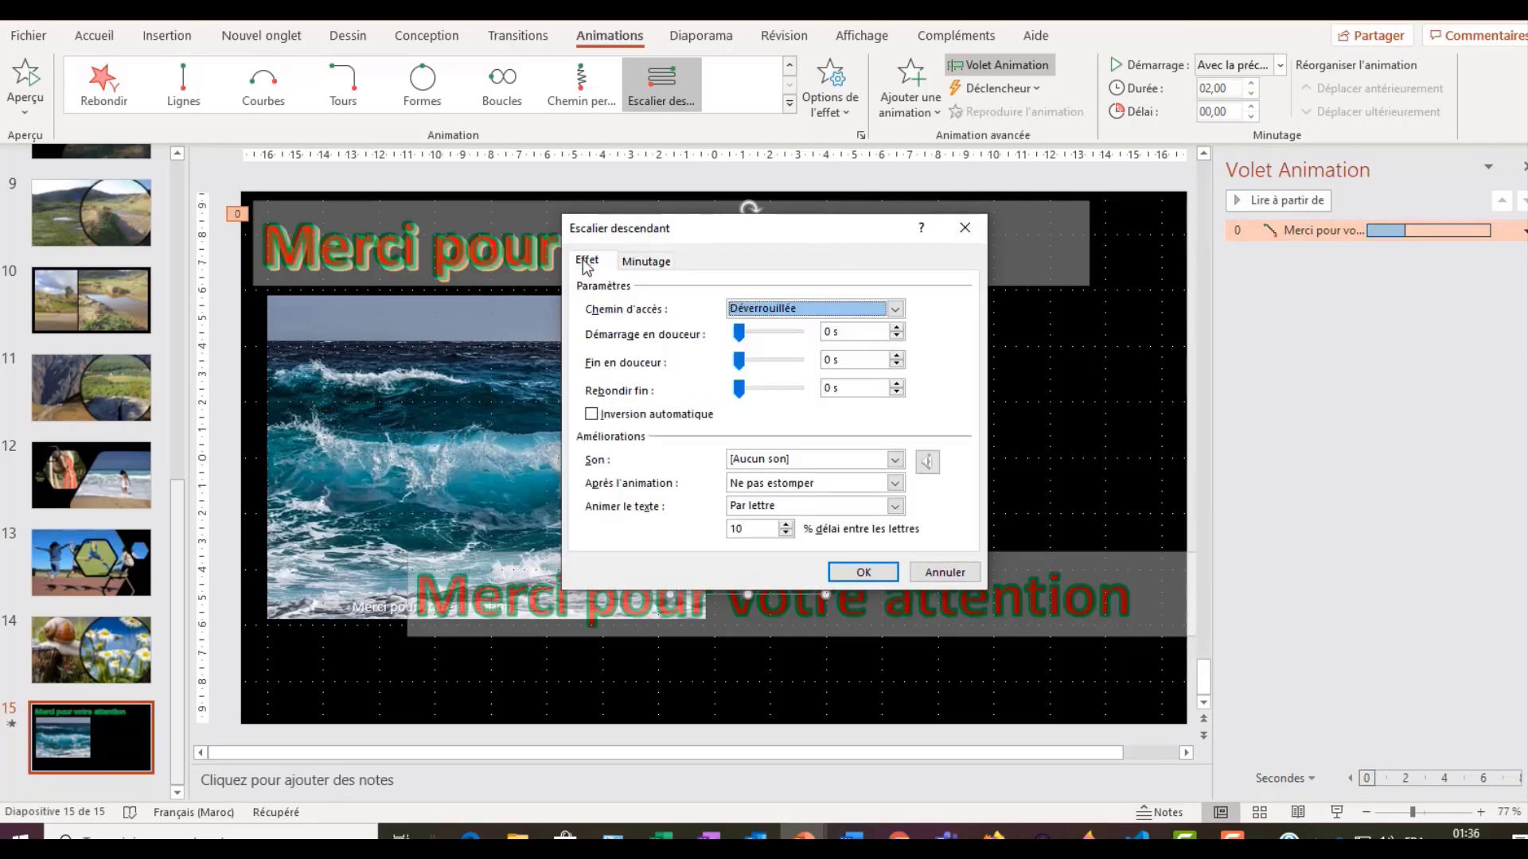
left_click(591, 414)
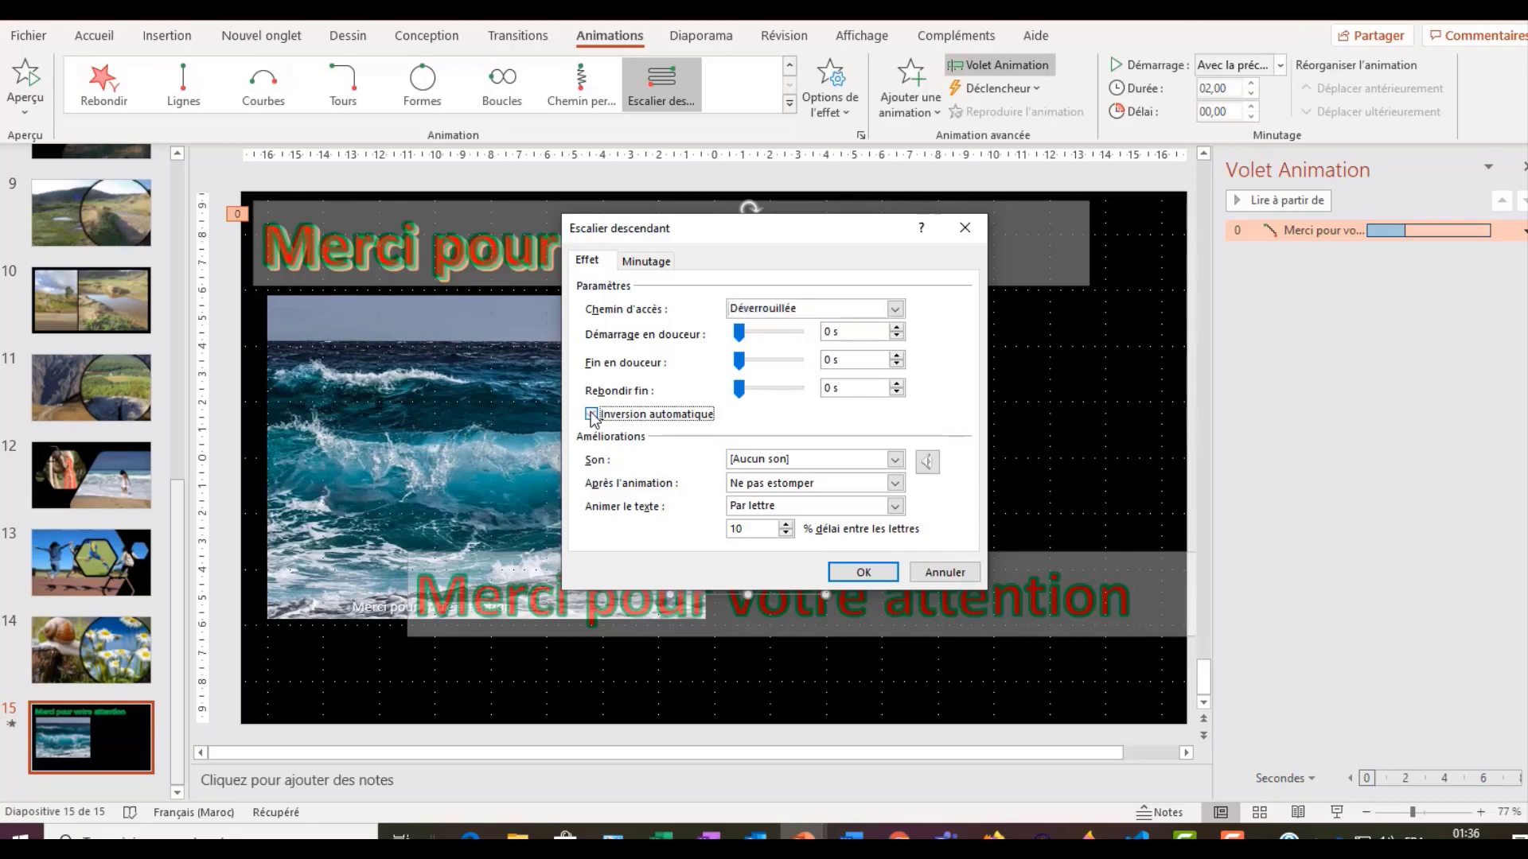
left_click(865, 573)
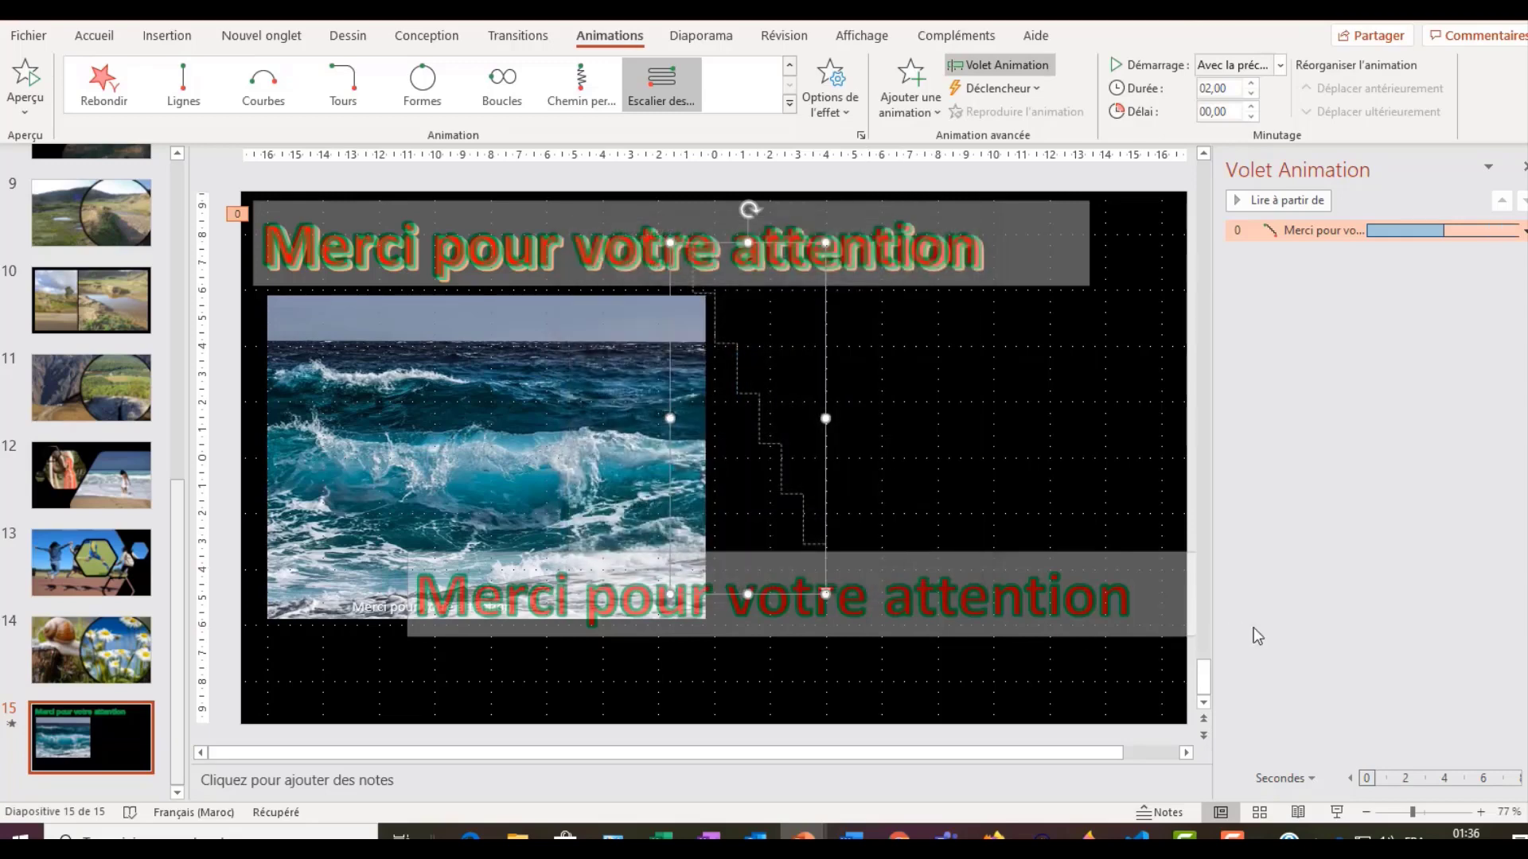
Preview the title's staircase animation and review its Escalier descendant timing and effect settings
left_click(1285, 199)
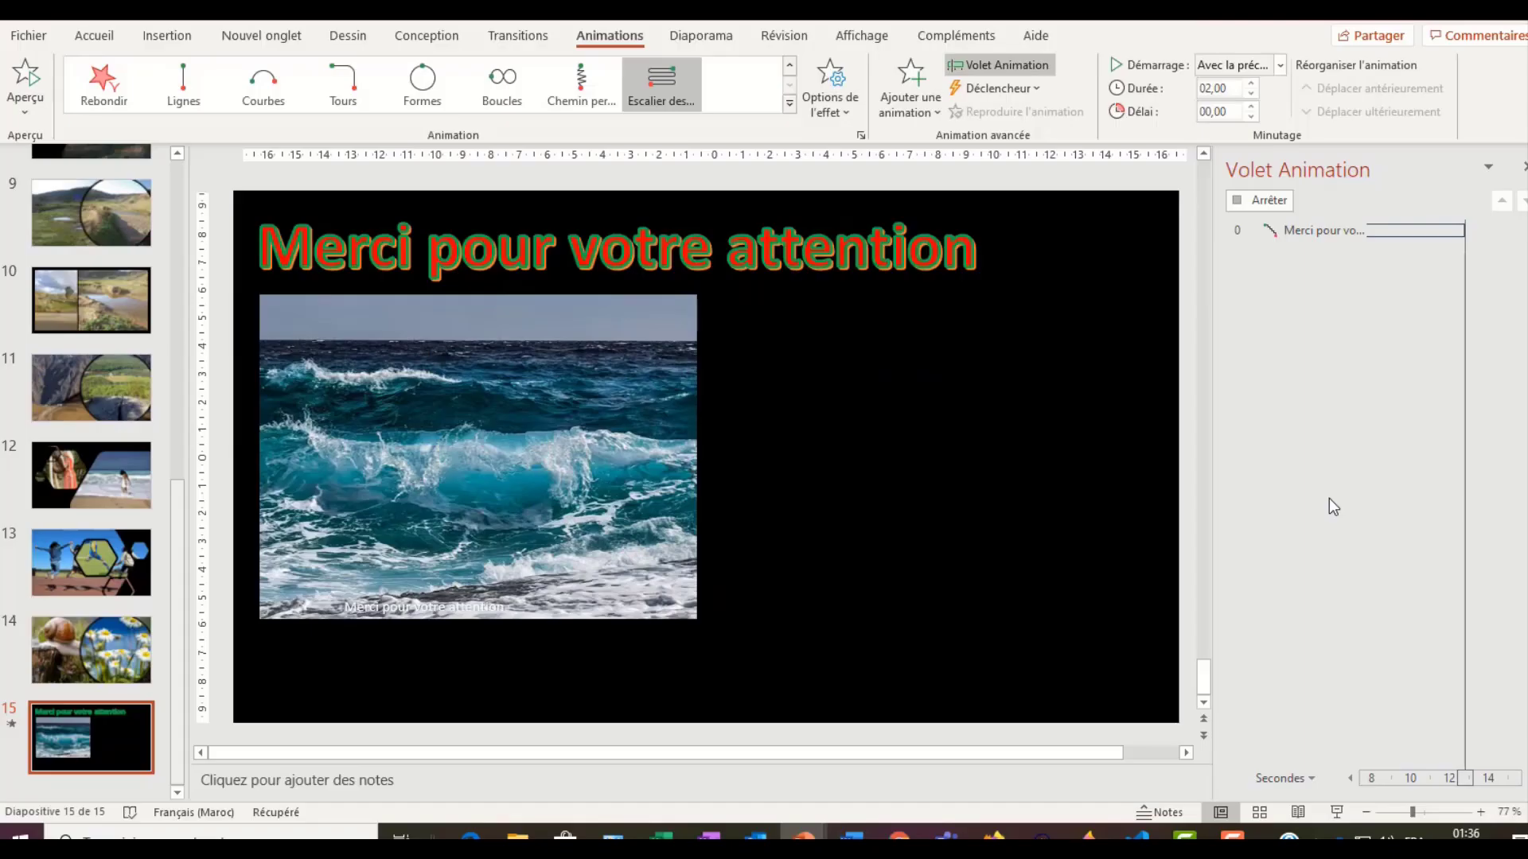
left_click(1522, 230)
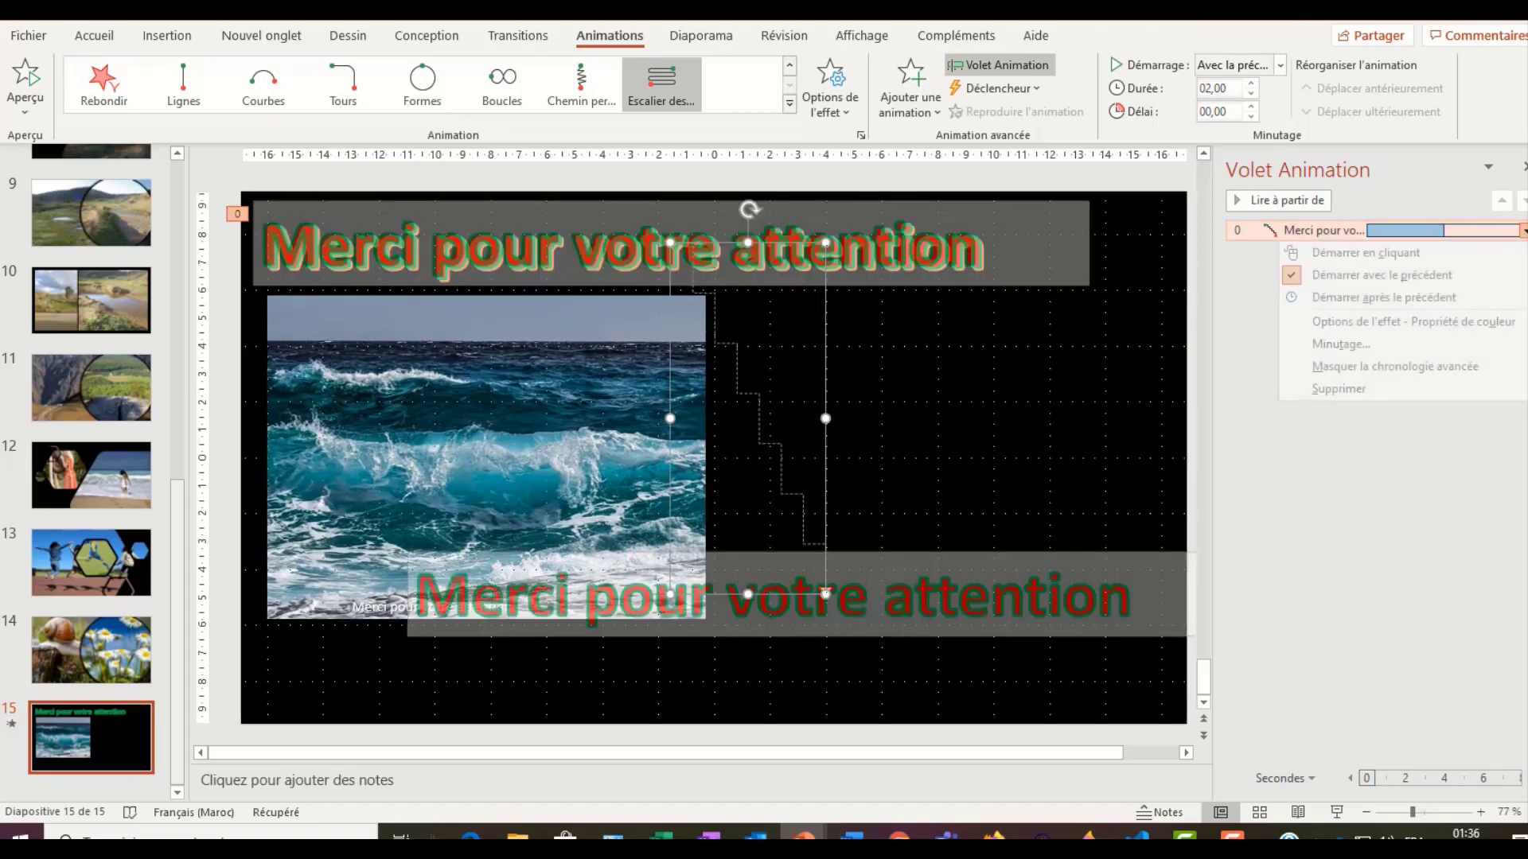
left_click(1369, 342)
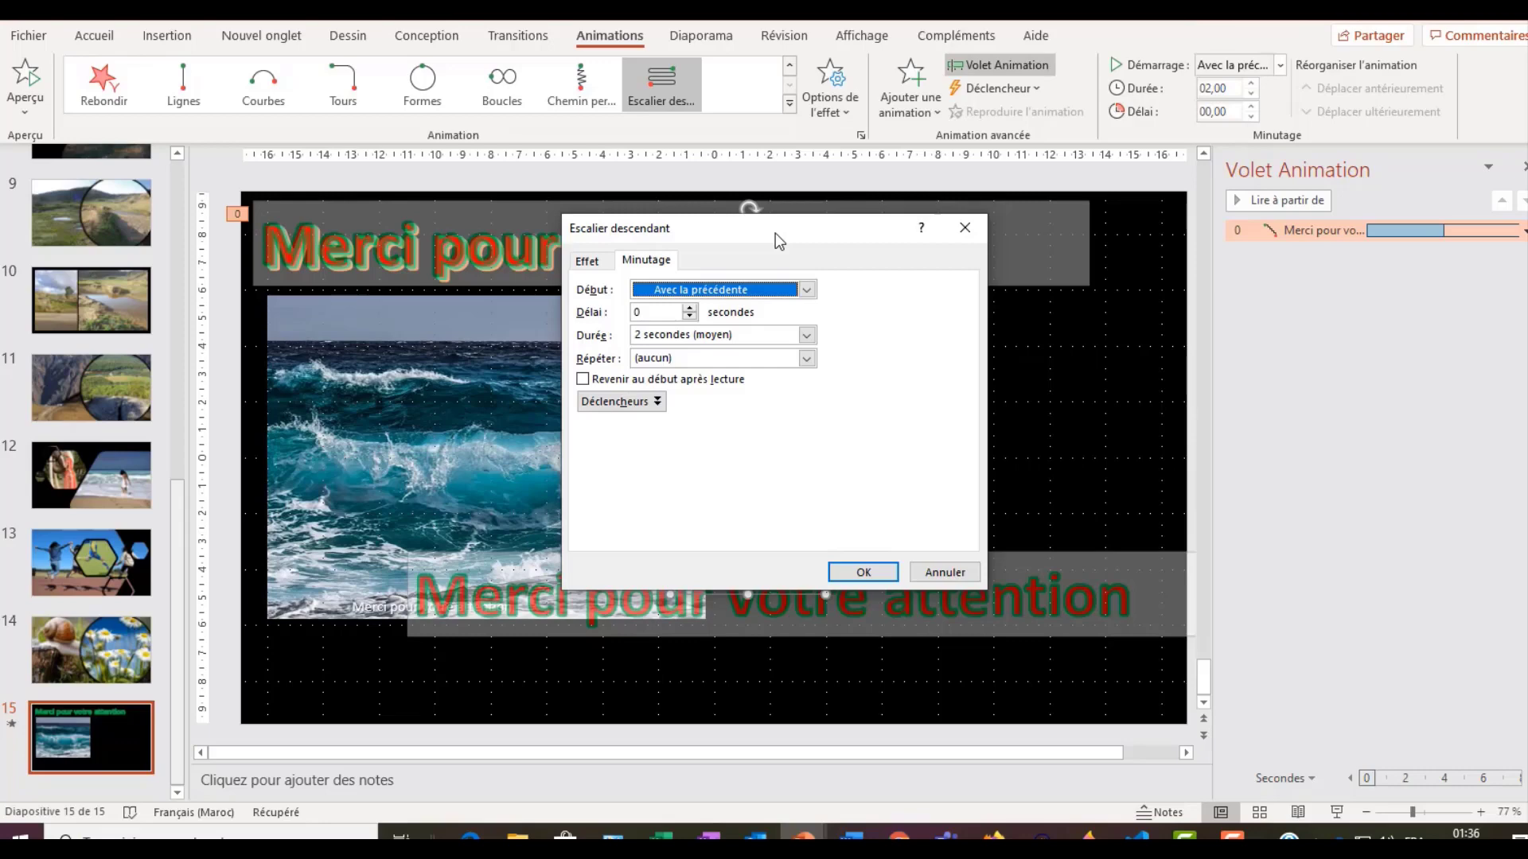
left_click(589, 262)
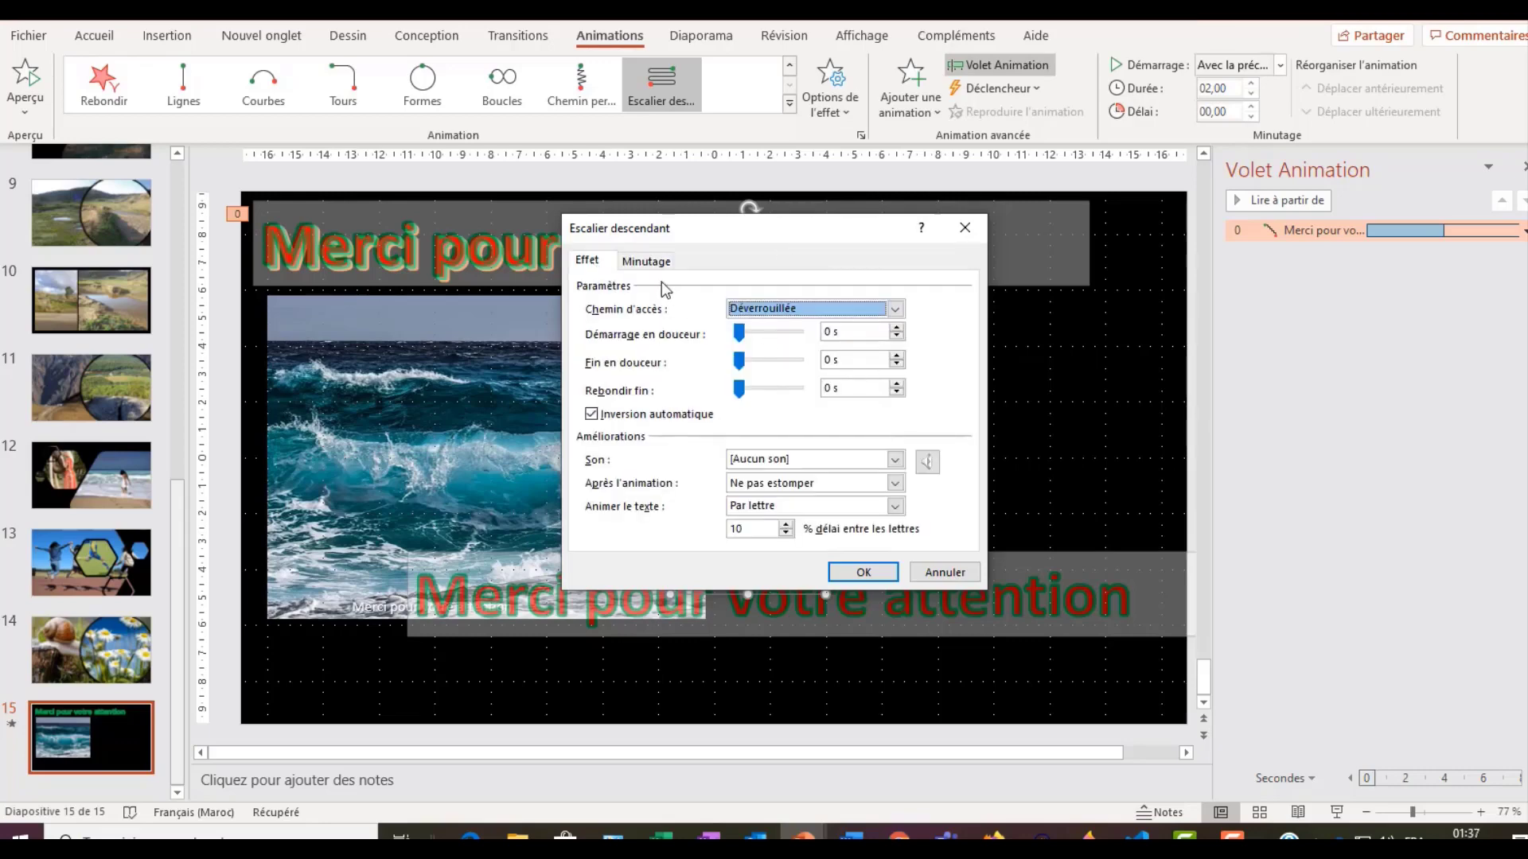
left_click(644, 266)
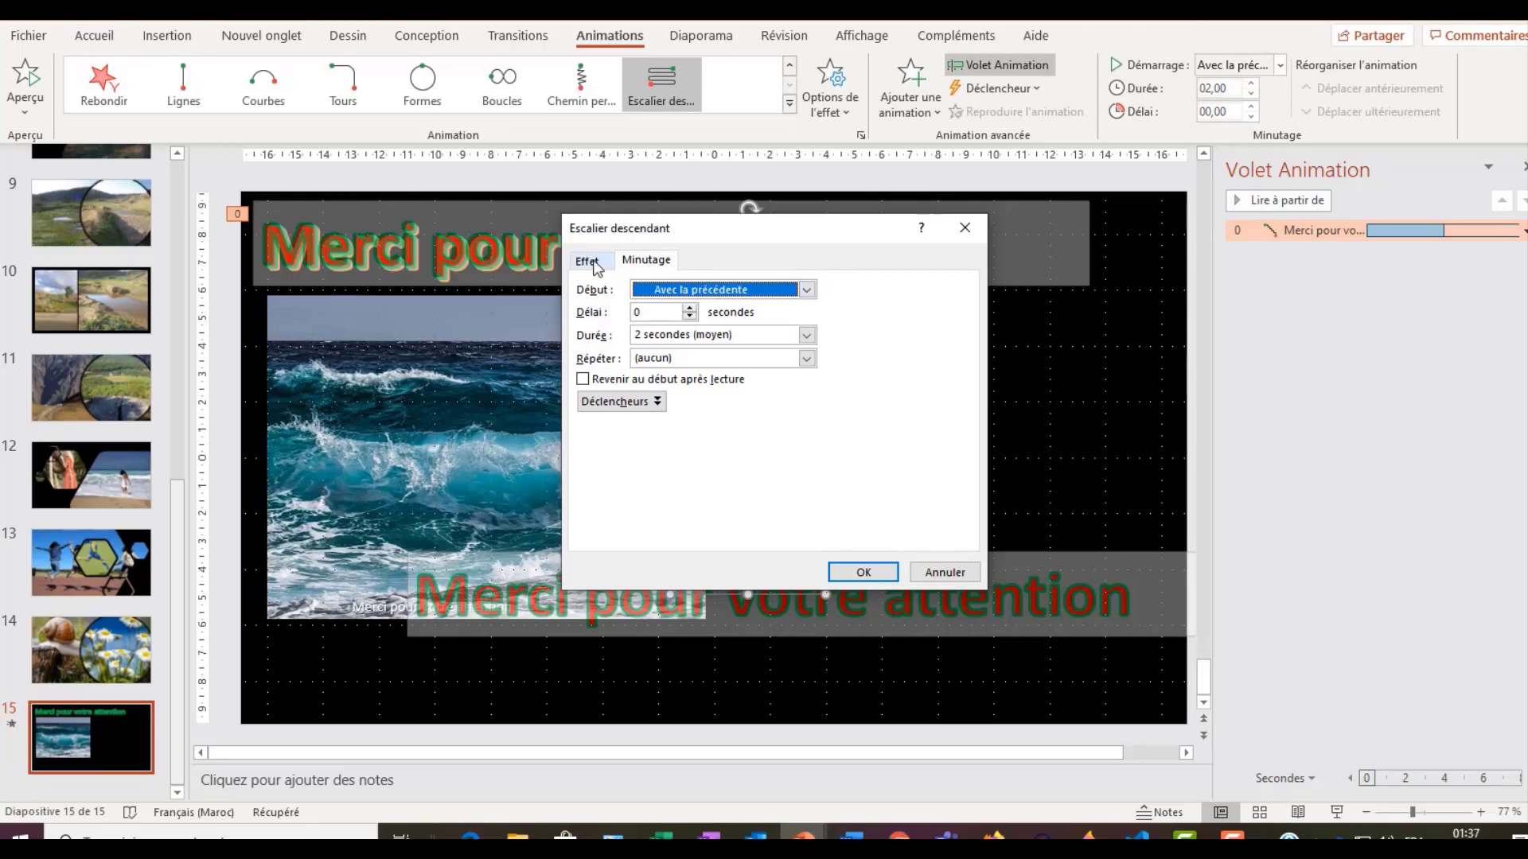
Try a repeat count of 20 for the title animation, restore Répéter to (aucun) and confirm the timing options
left_click(806, 359)
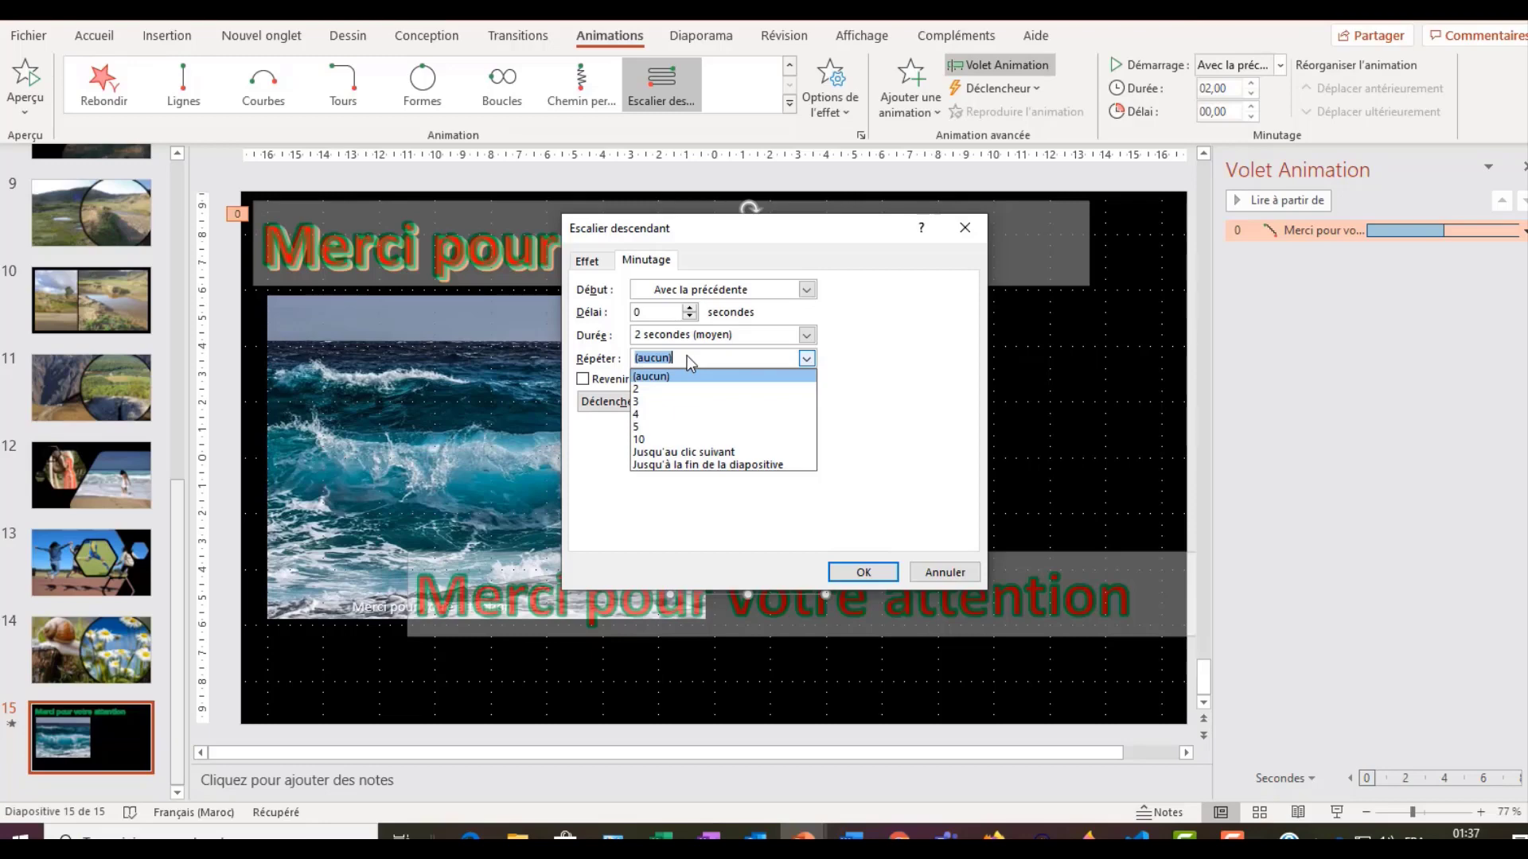
type("20")
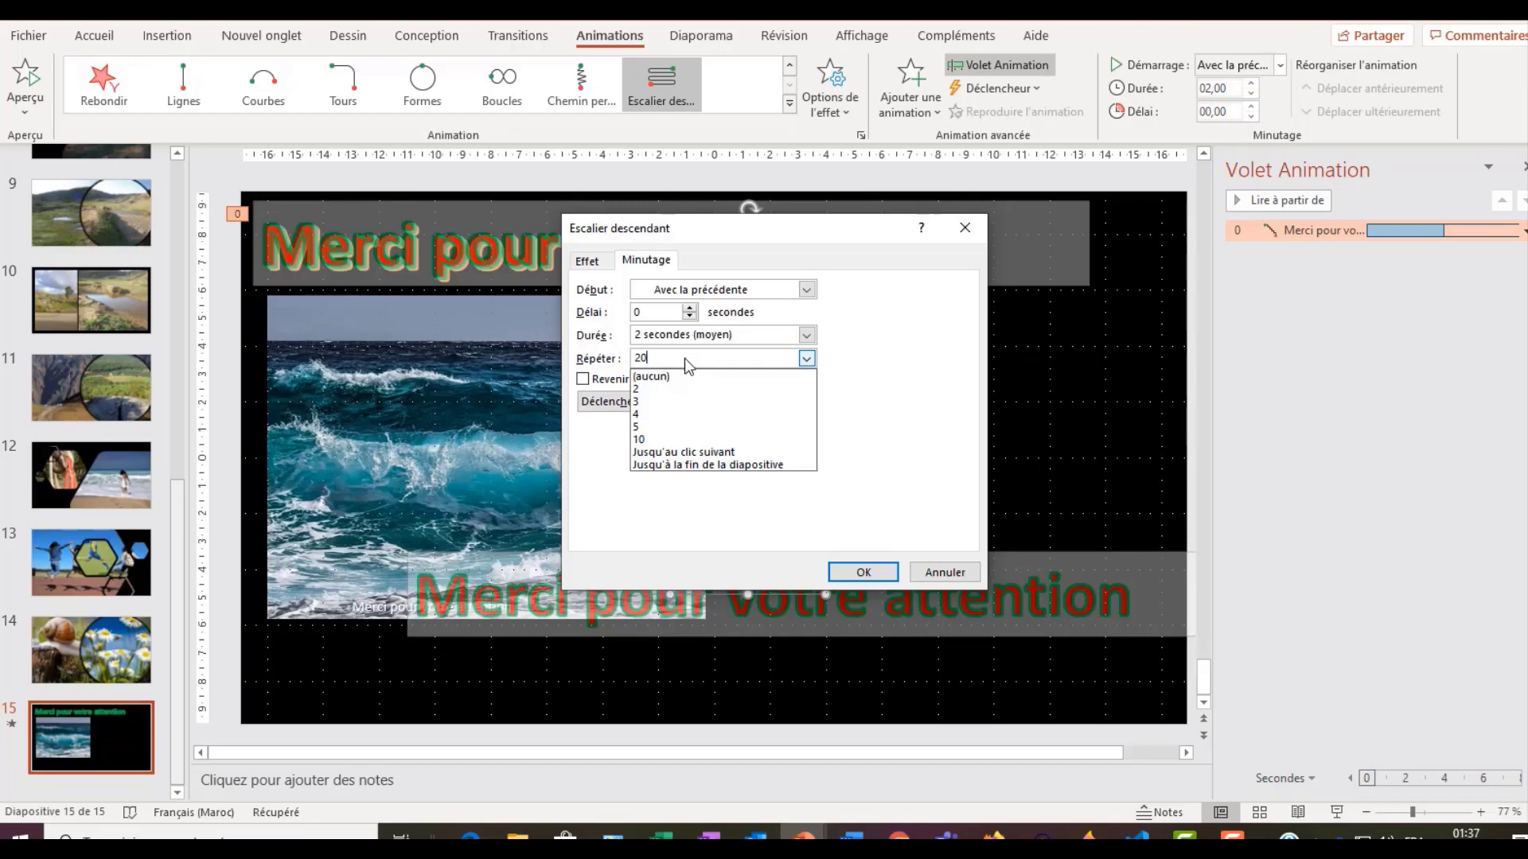
left_click(662, 376)
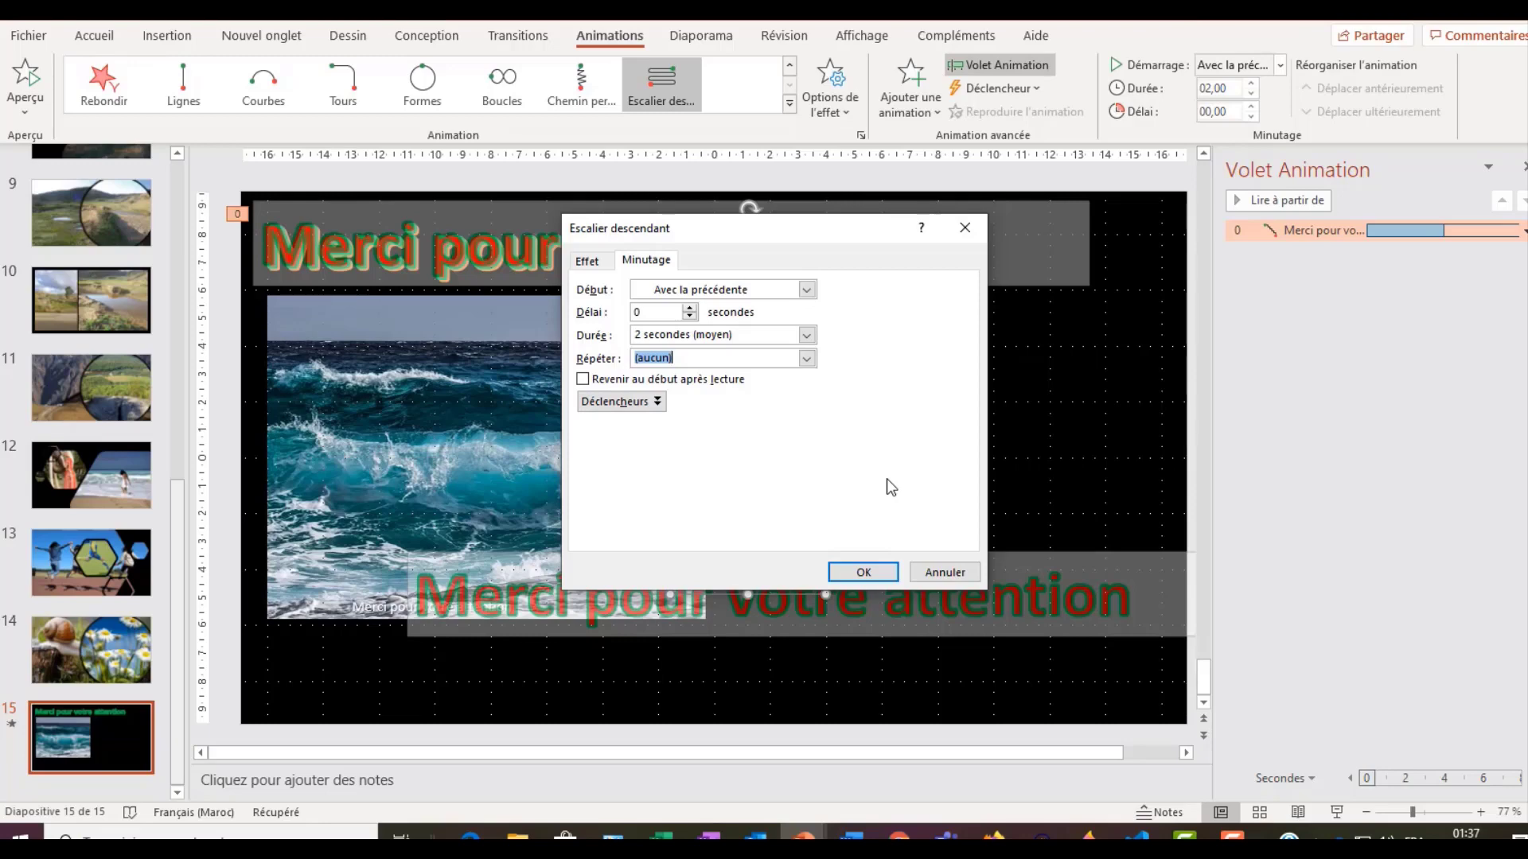
left_click(883, 574)
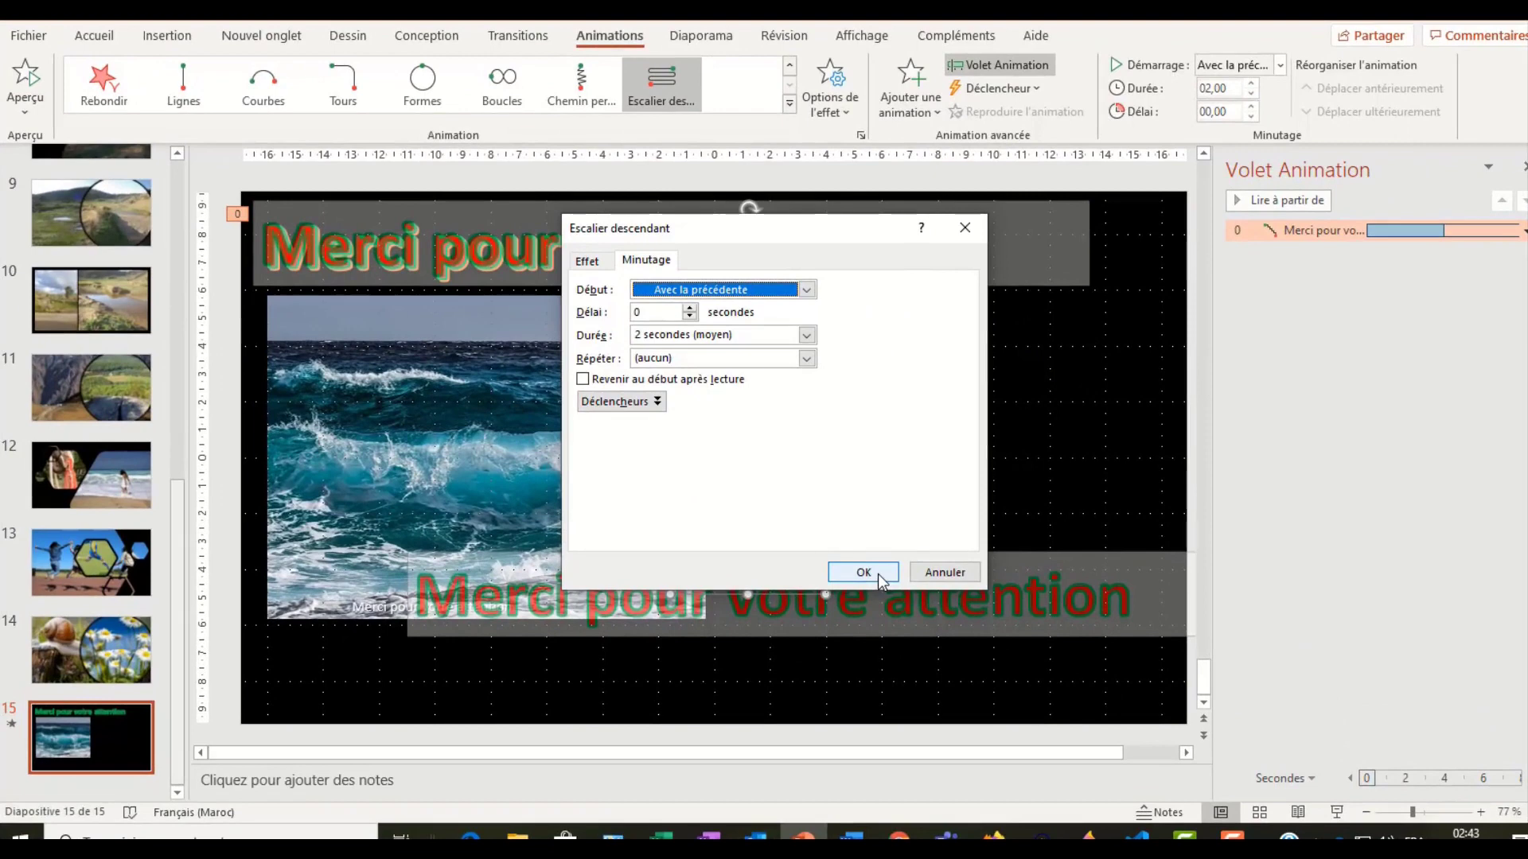
left_click(877, 575)
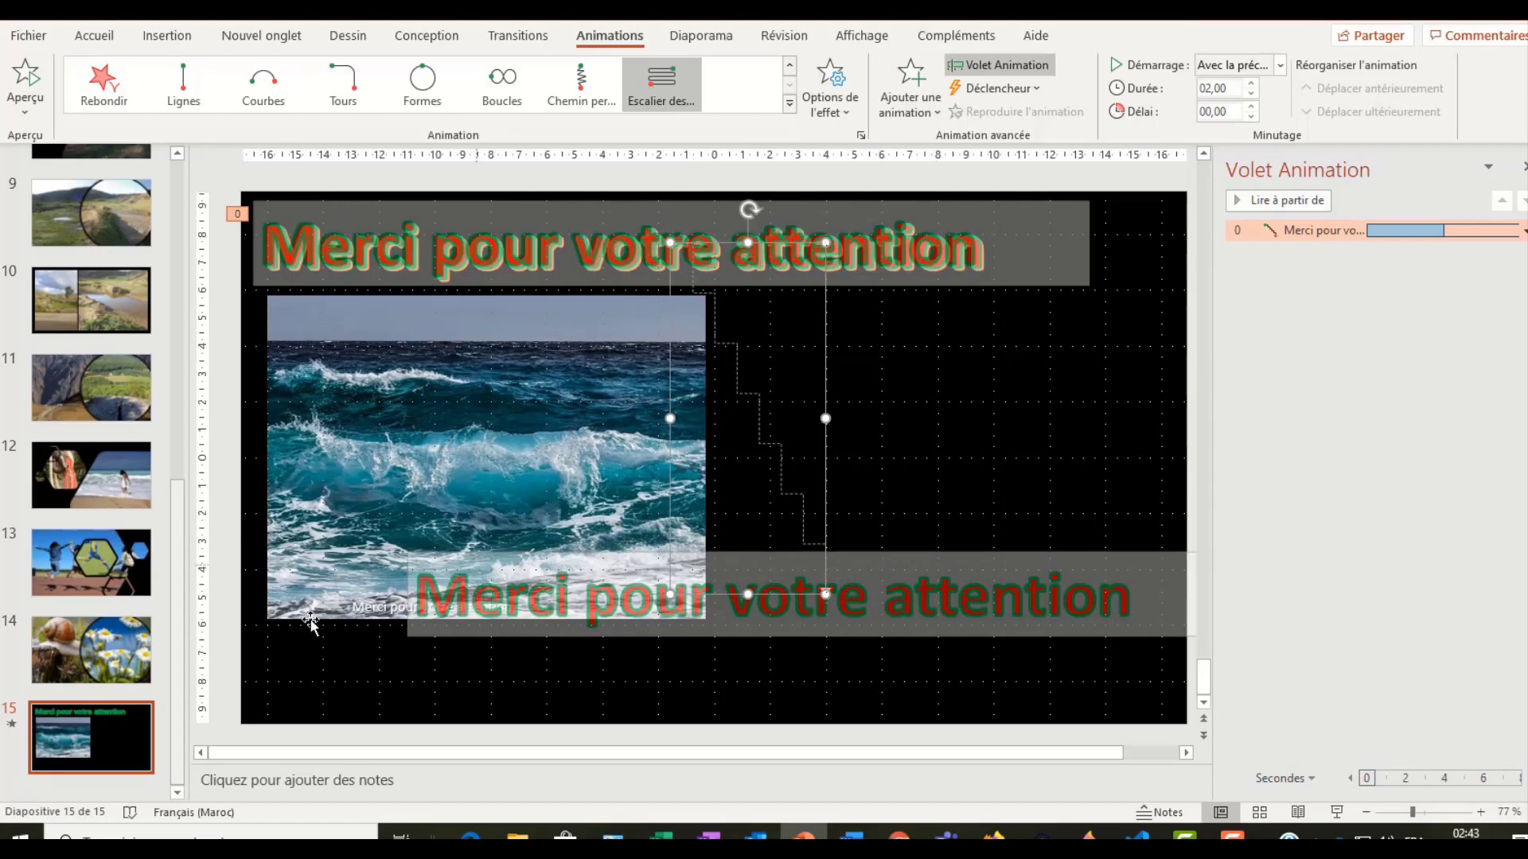
Insert the Morning_Mandolin audio file from the PC's music folder on the Album photo title slide
left_click_drag(178, 538, 191, 199)
left_click(130, 213)
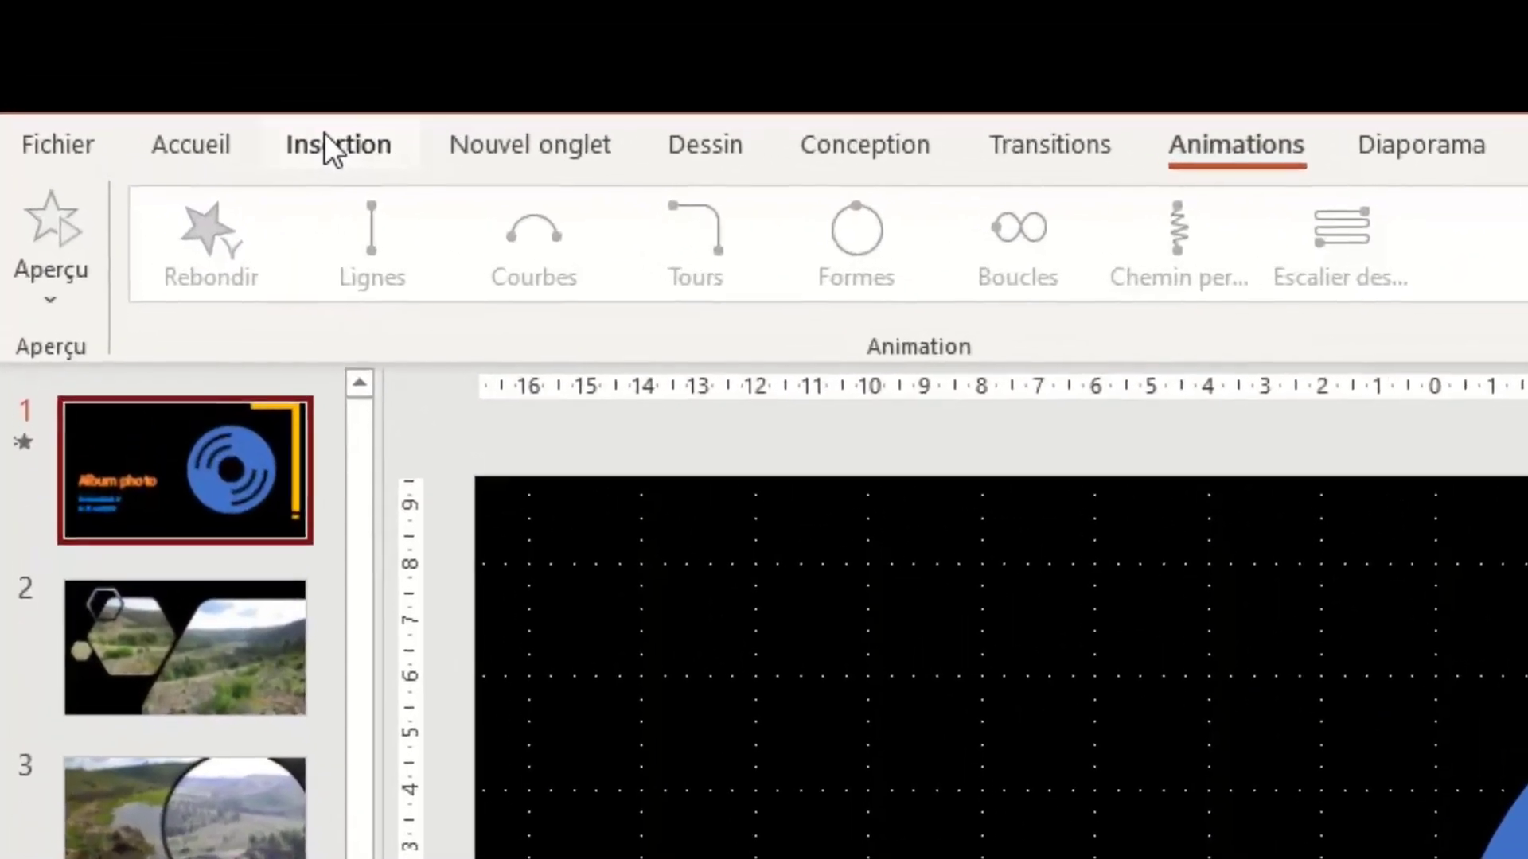
left_click(328, 143)
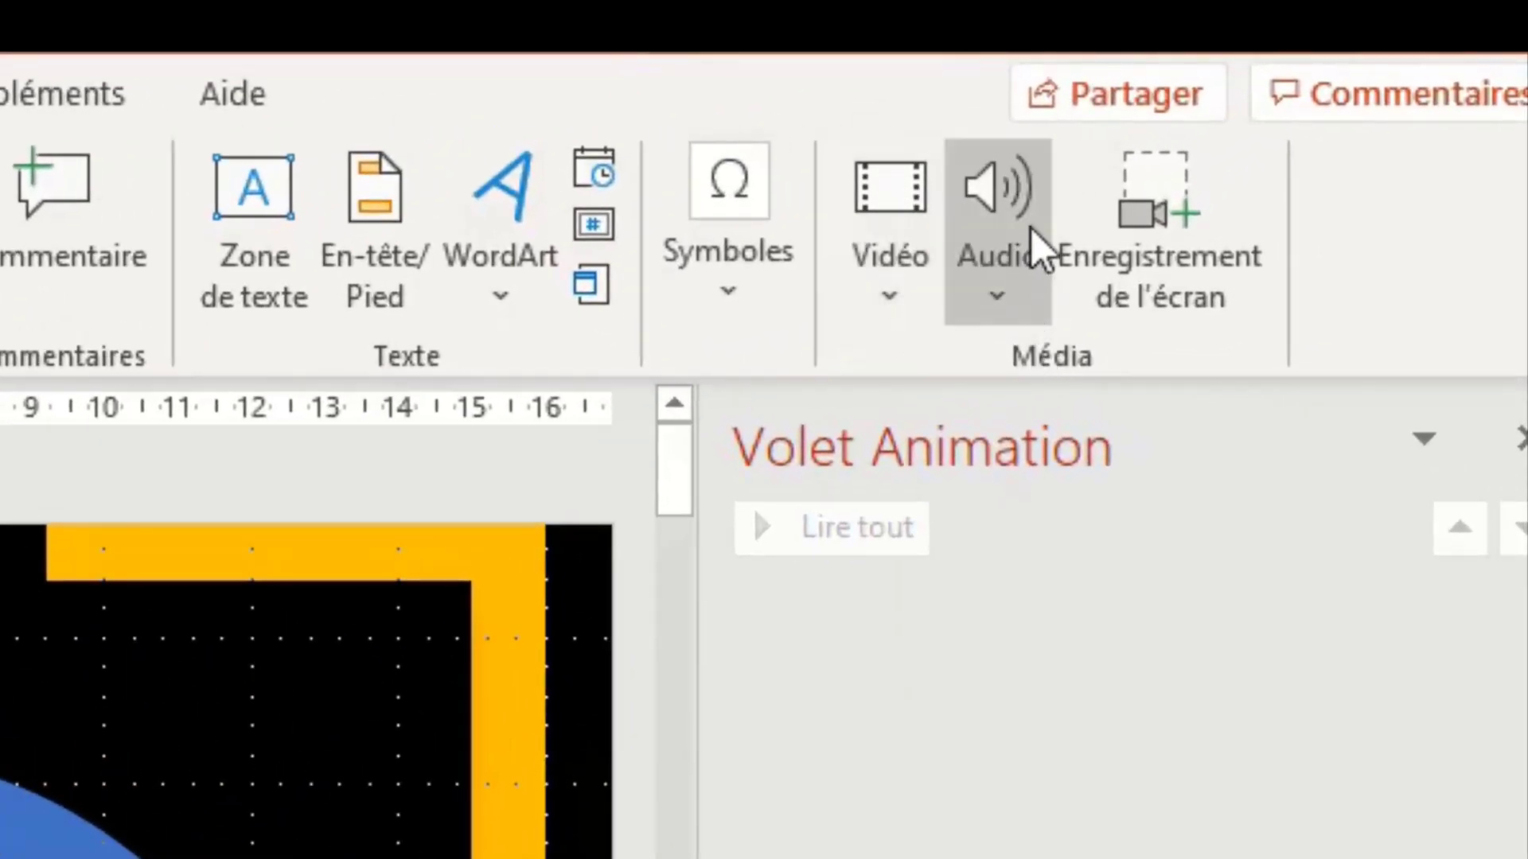
left_click(999, 310)
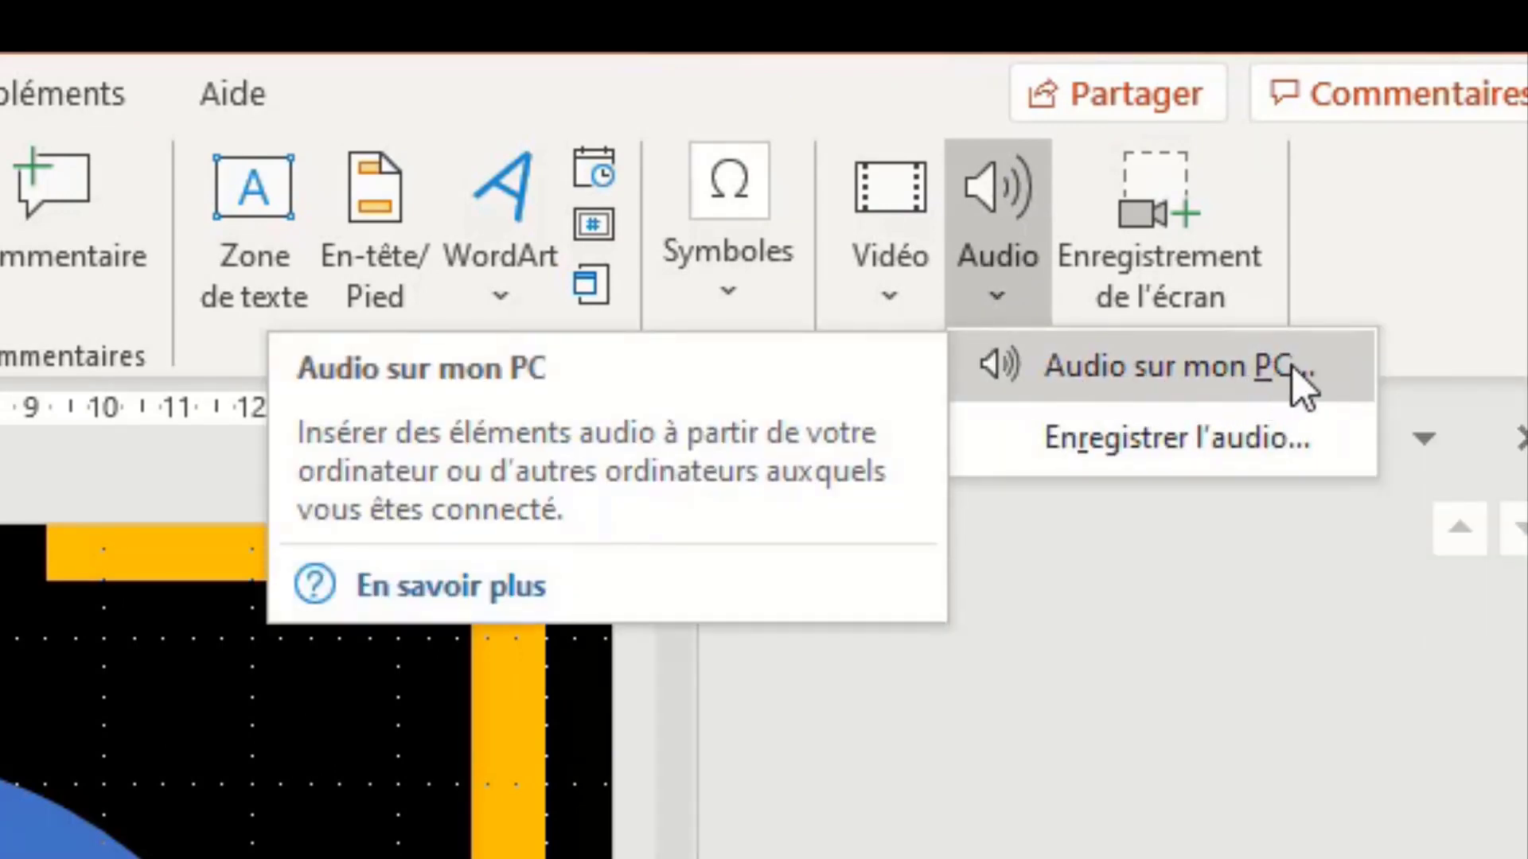
left_click(1293, 366)
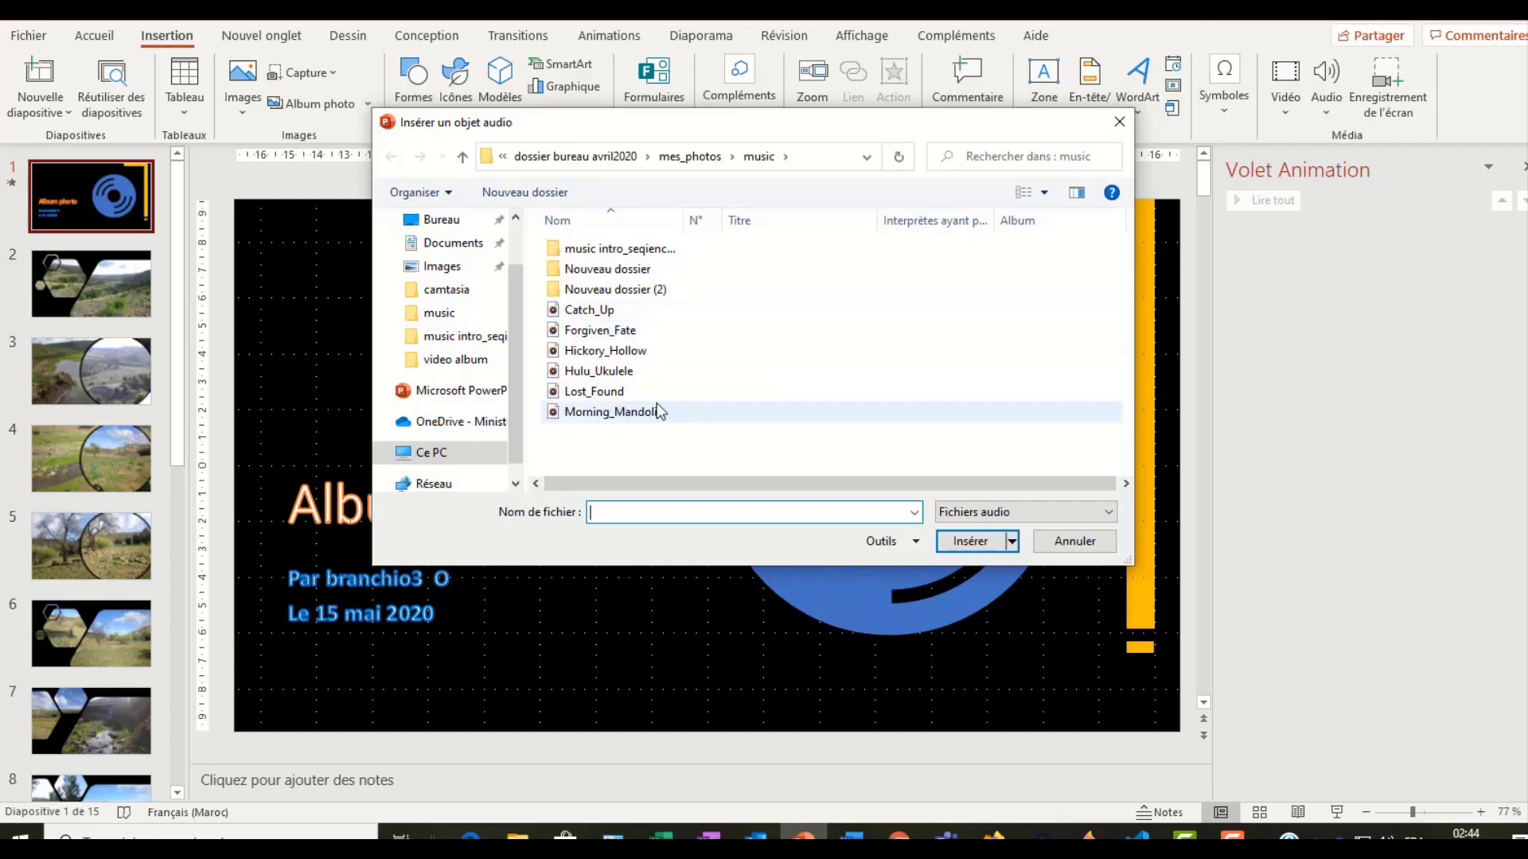
left_click(603, 414)
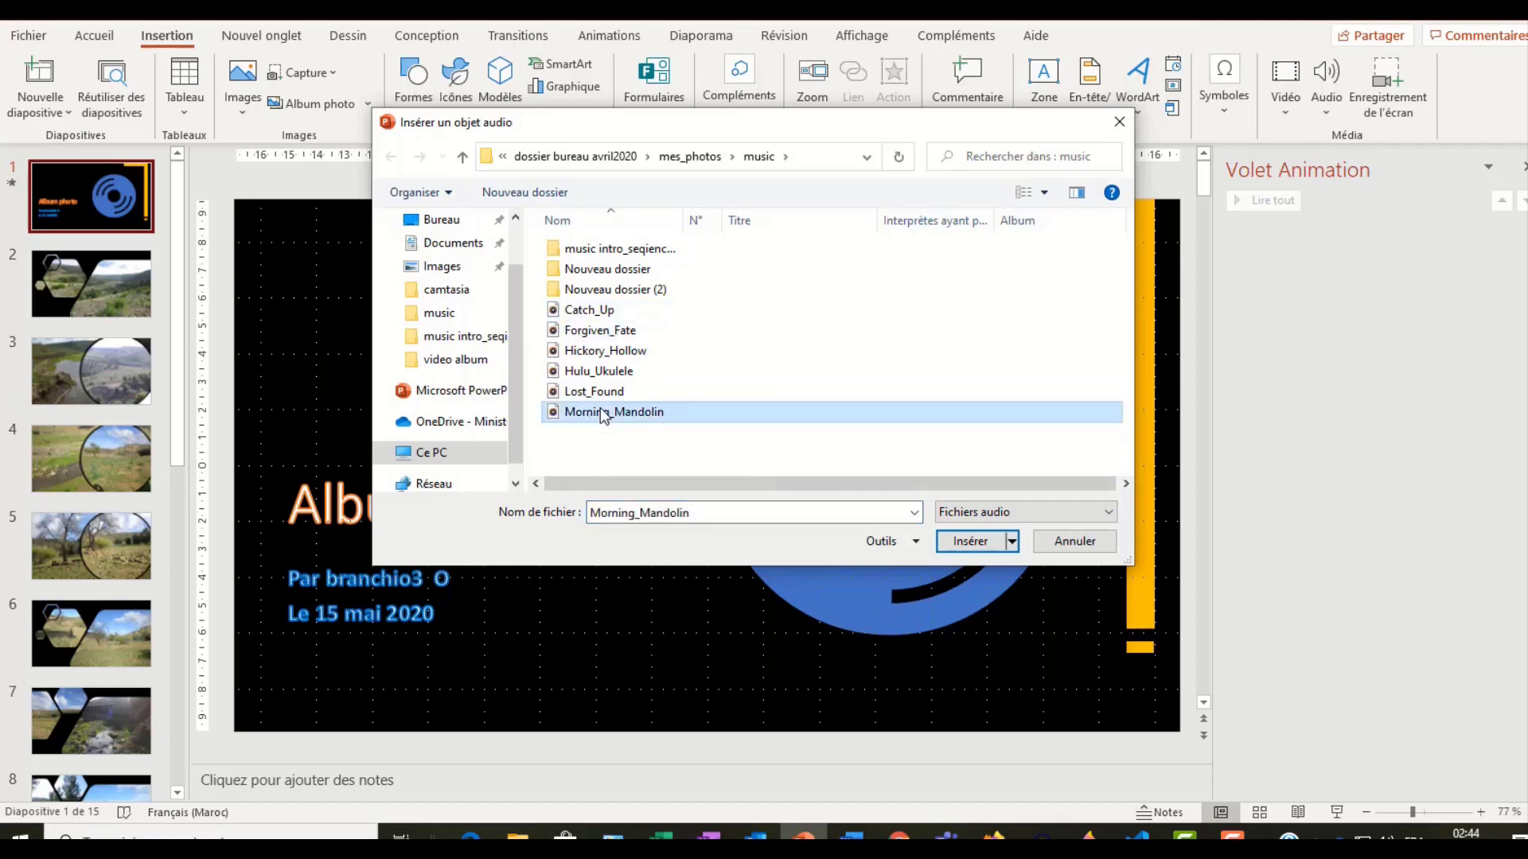
left_click(963, 543)
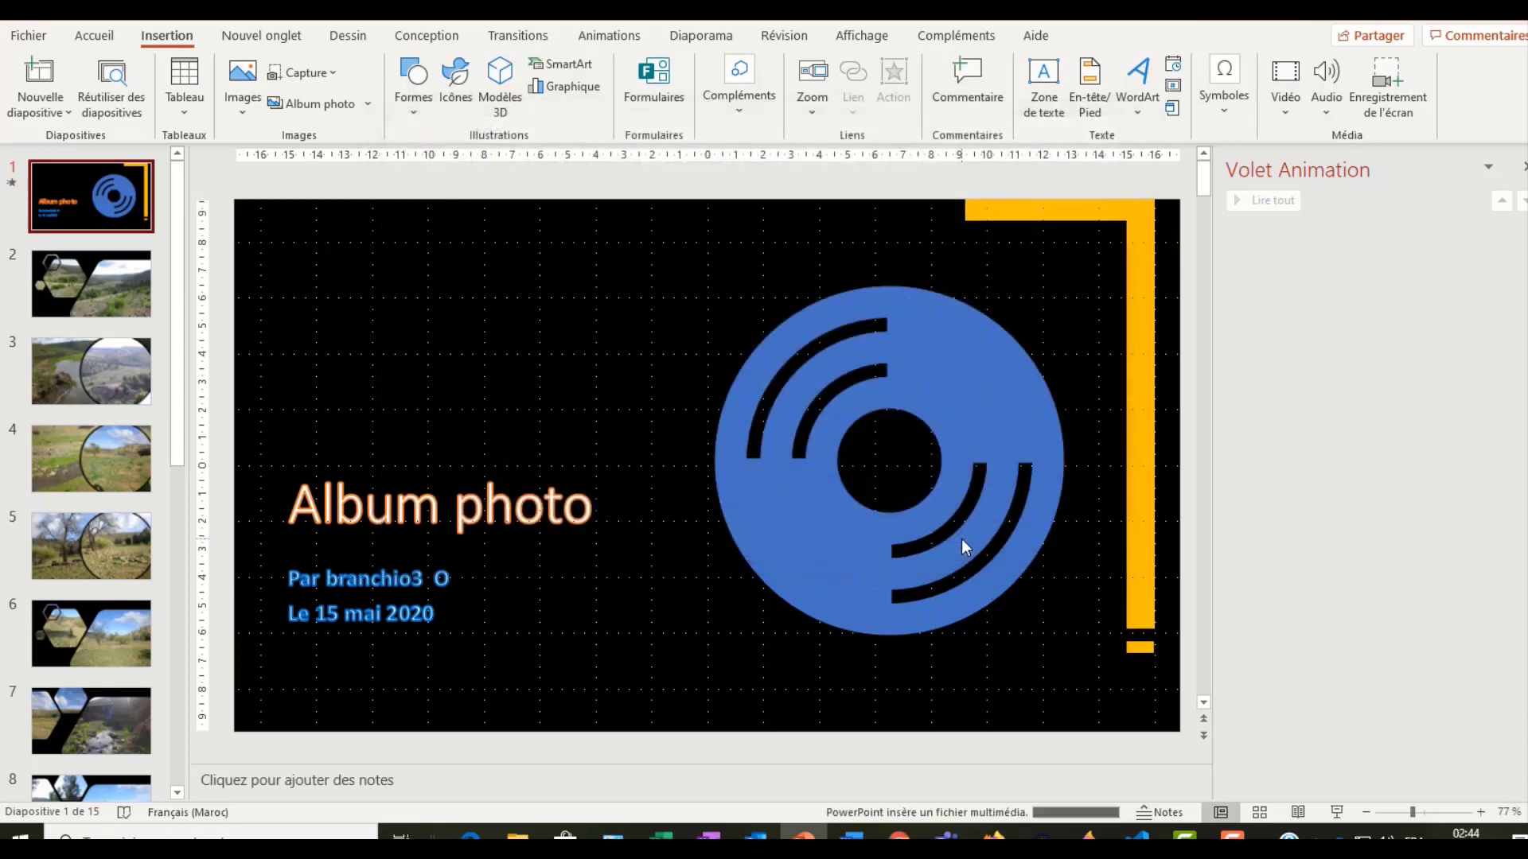
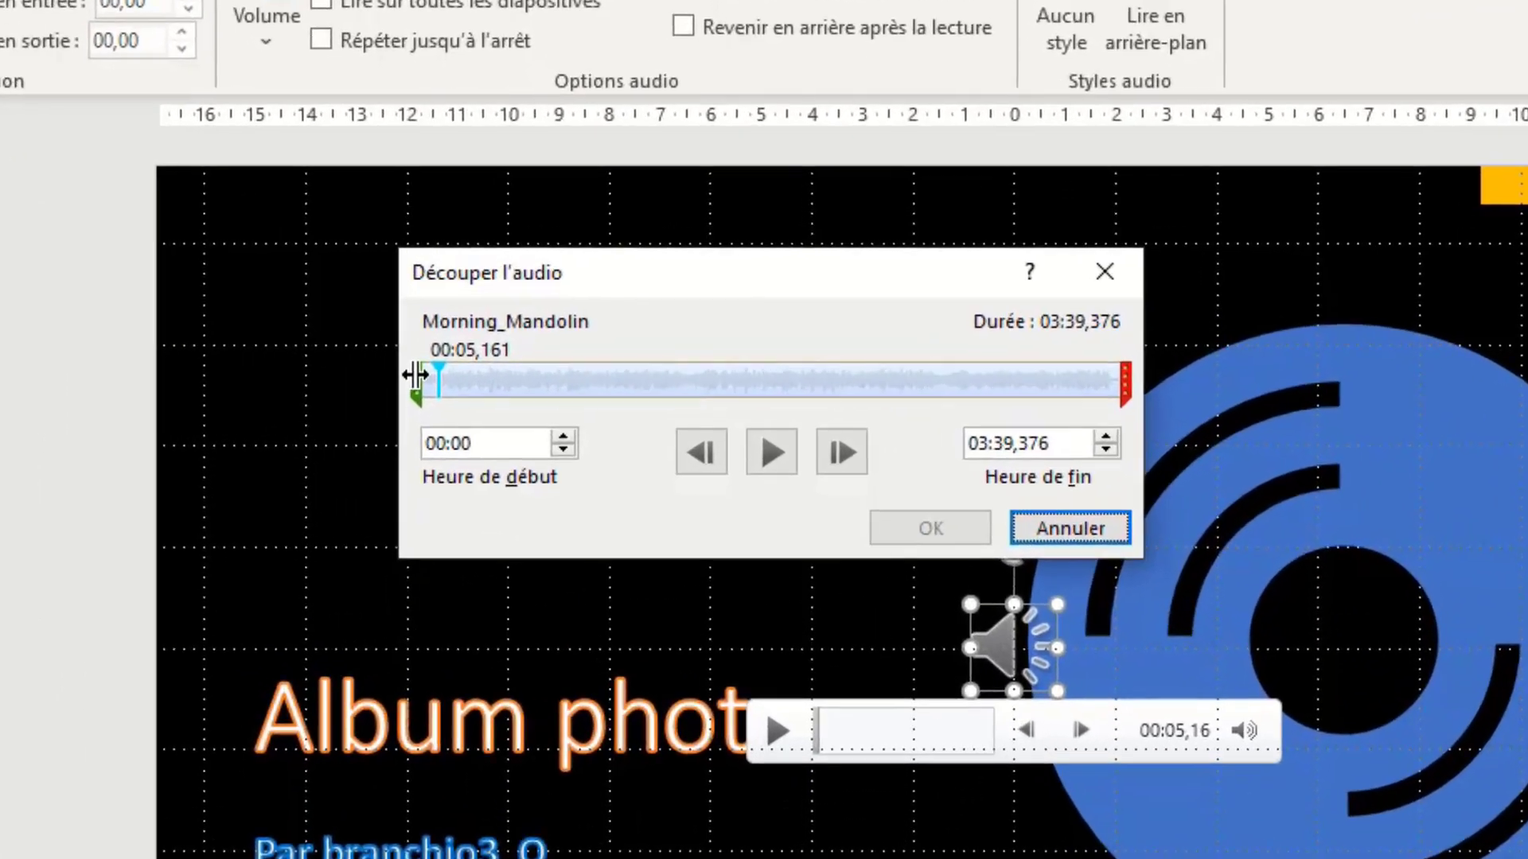
Try trimming Morning_Mandolin to start at 00:17,748 and end at 03:01,852, restore its full length and confirm
left_click_drag(501, 332, 502, 332)
left_click_drag(416, 375, 471, 378)
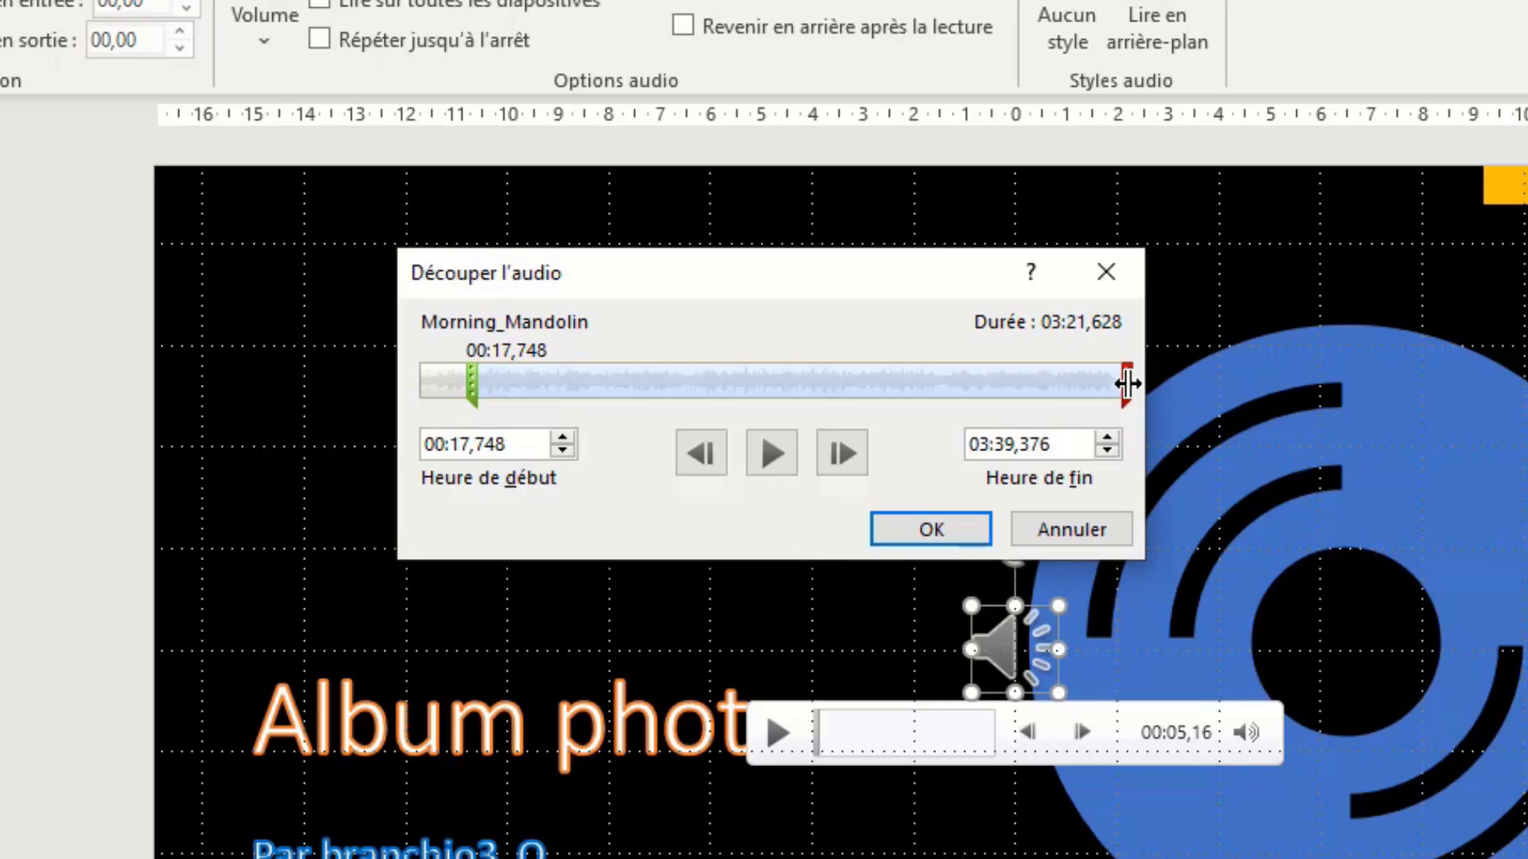
left_click_drag(1127, 383, 1007, 379)
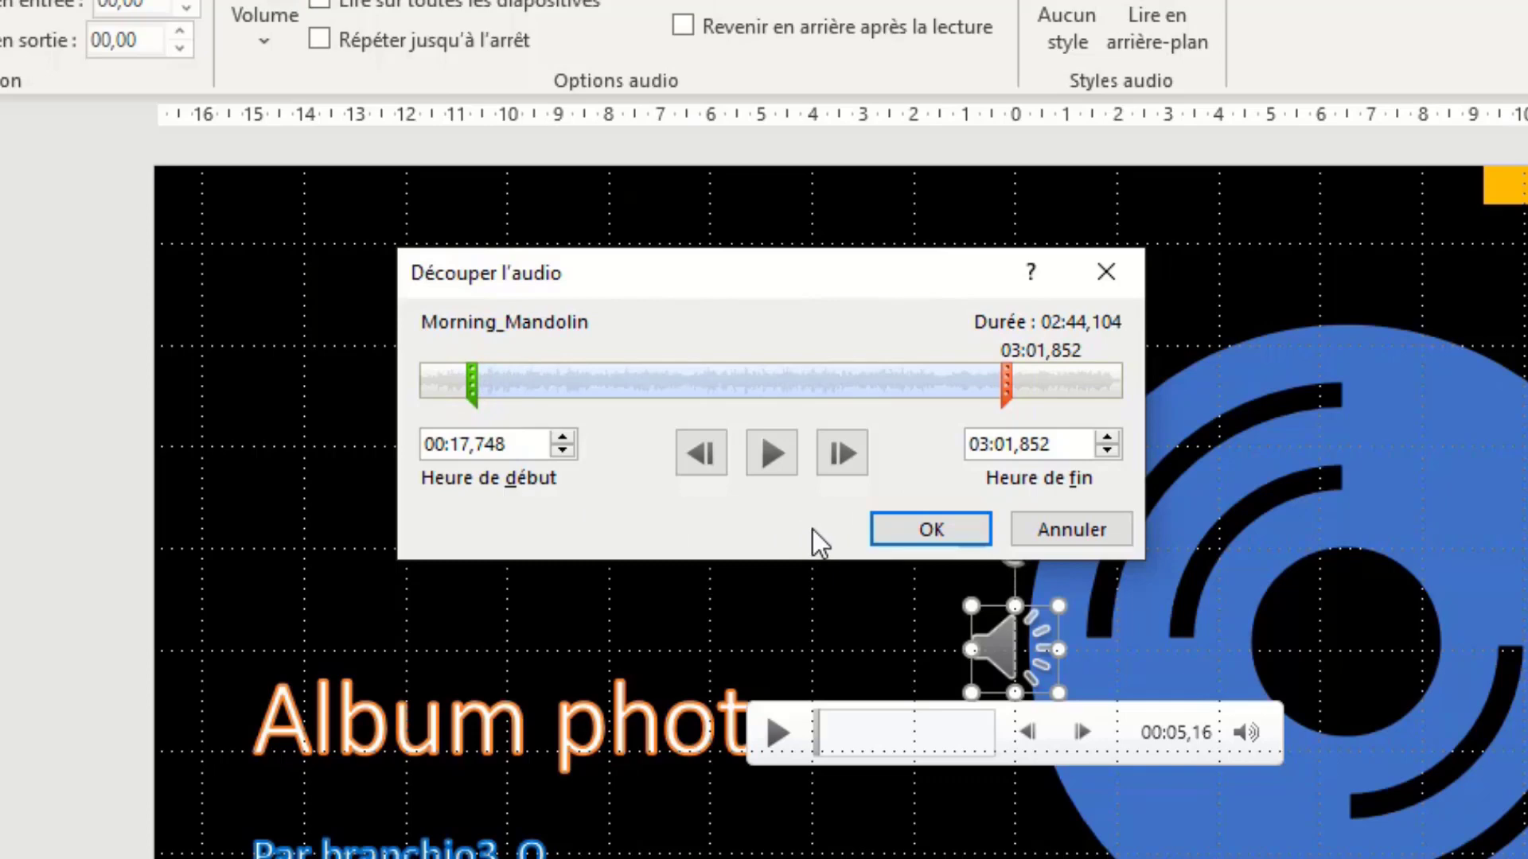
left_click_drag(472, 382, 398, 378)
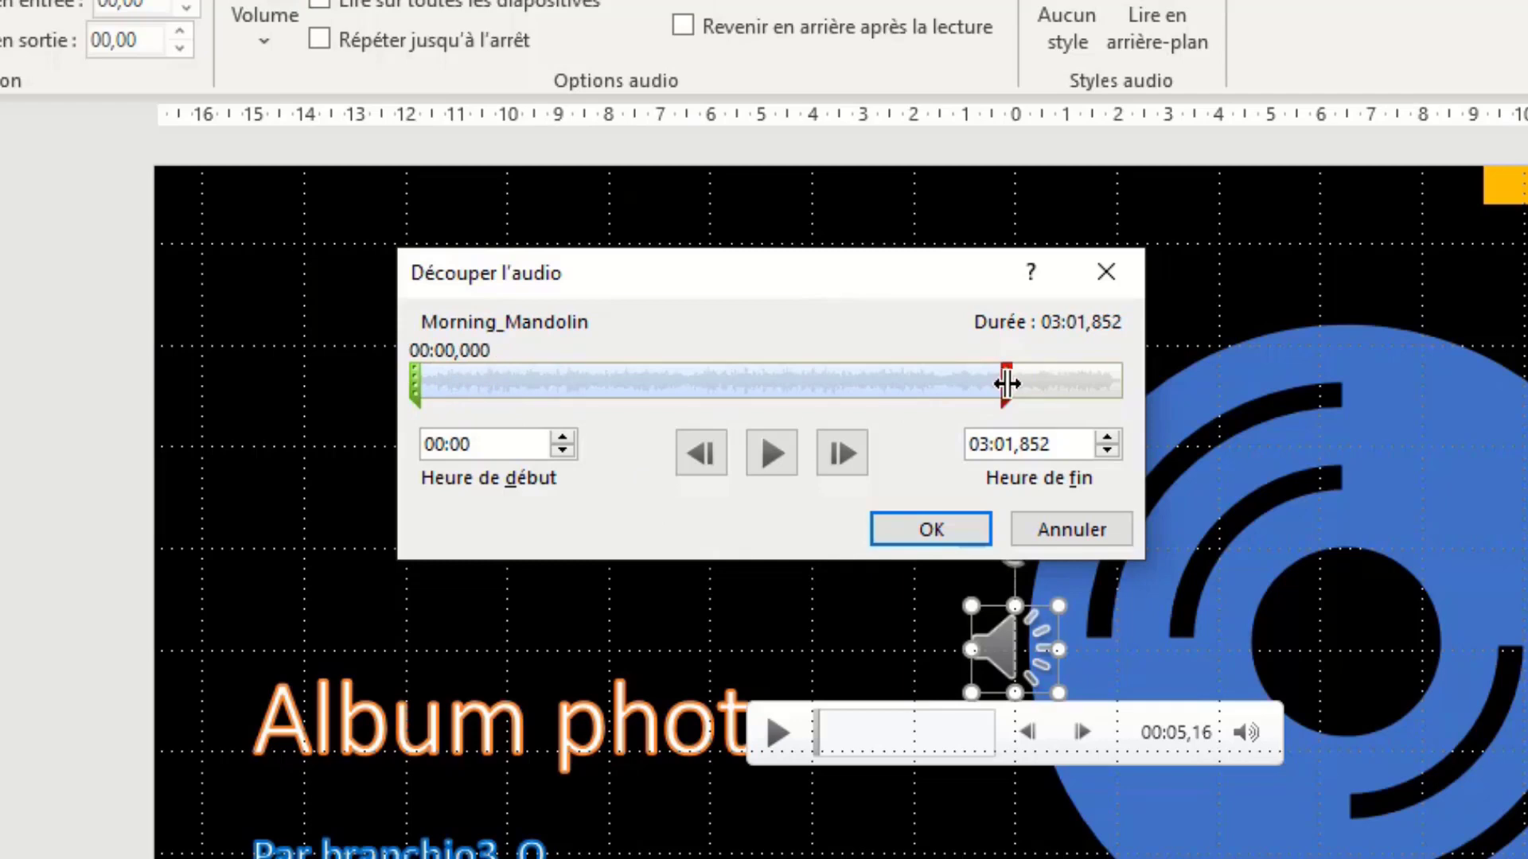
left_click_drag(1007, 384, 1133, 384)
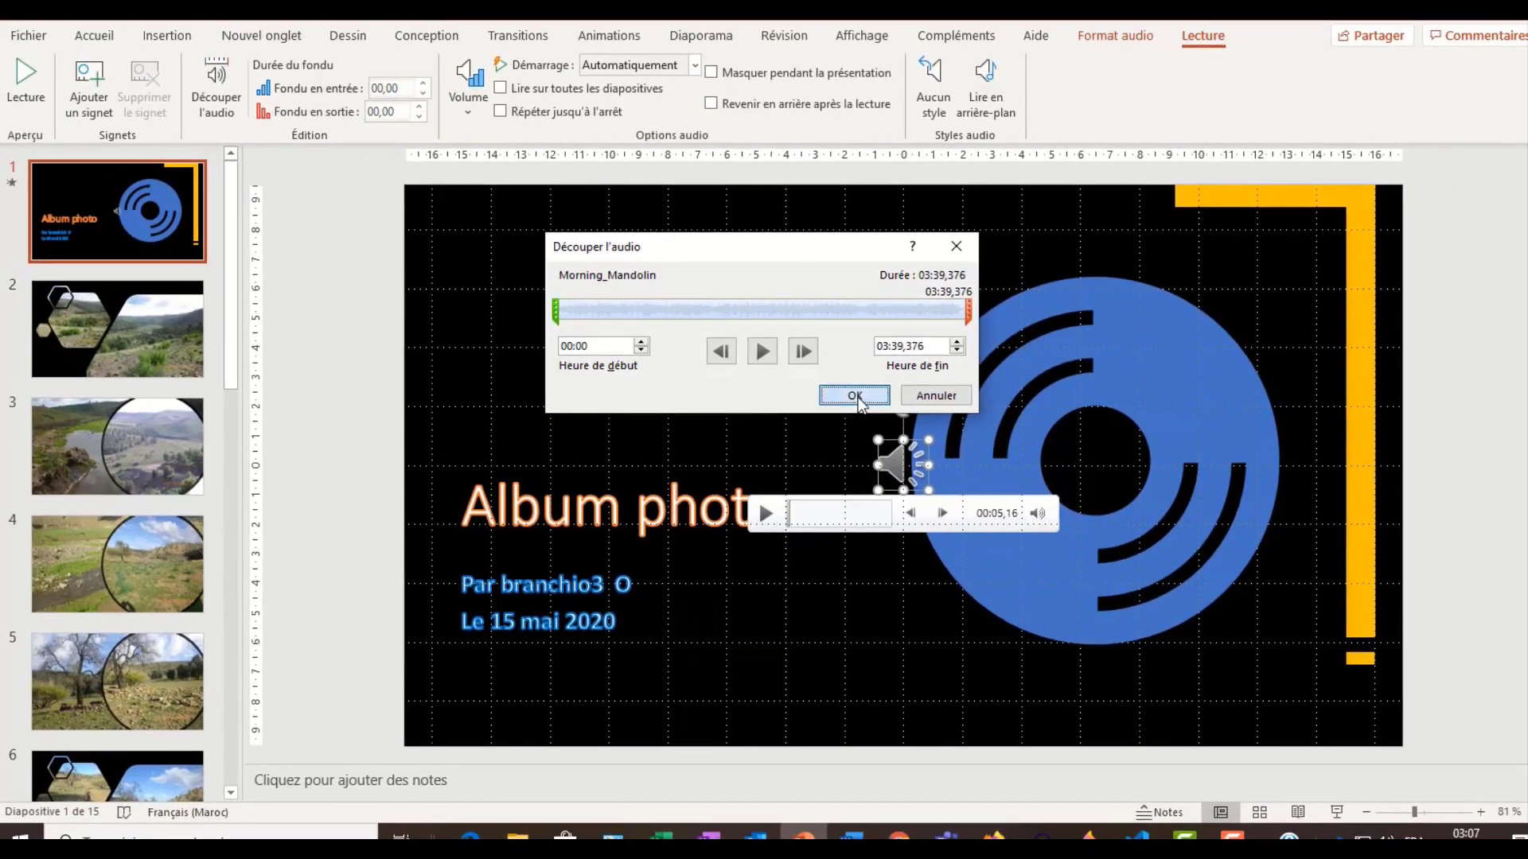
left_click(933, 531)
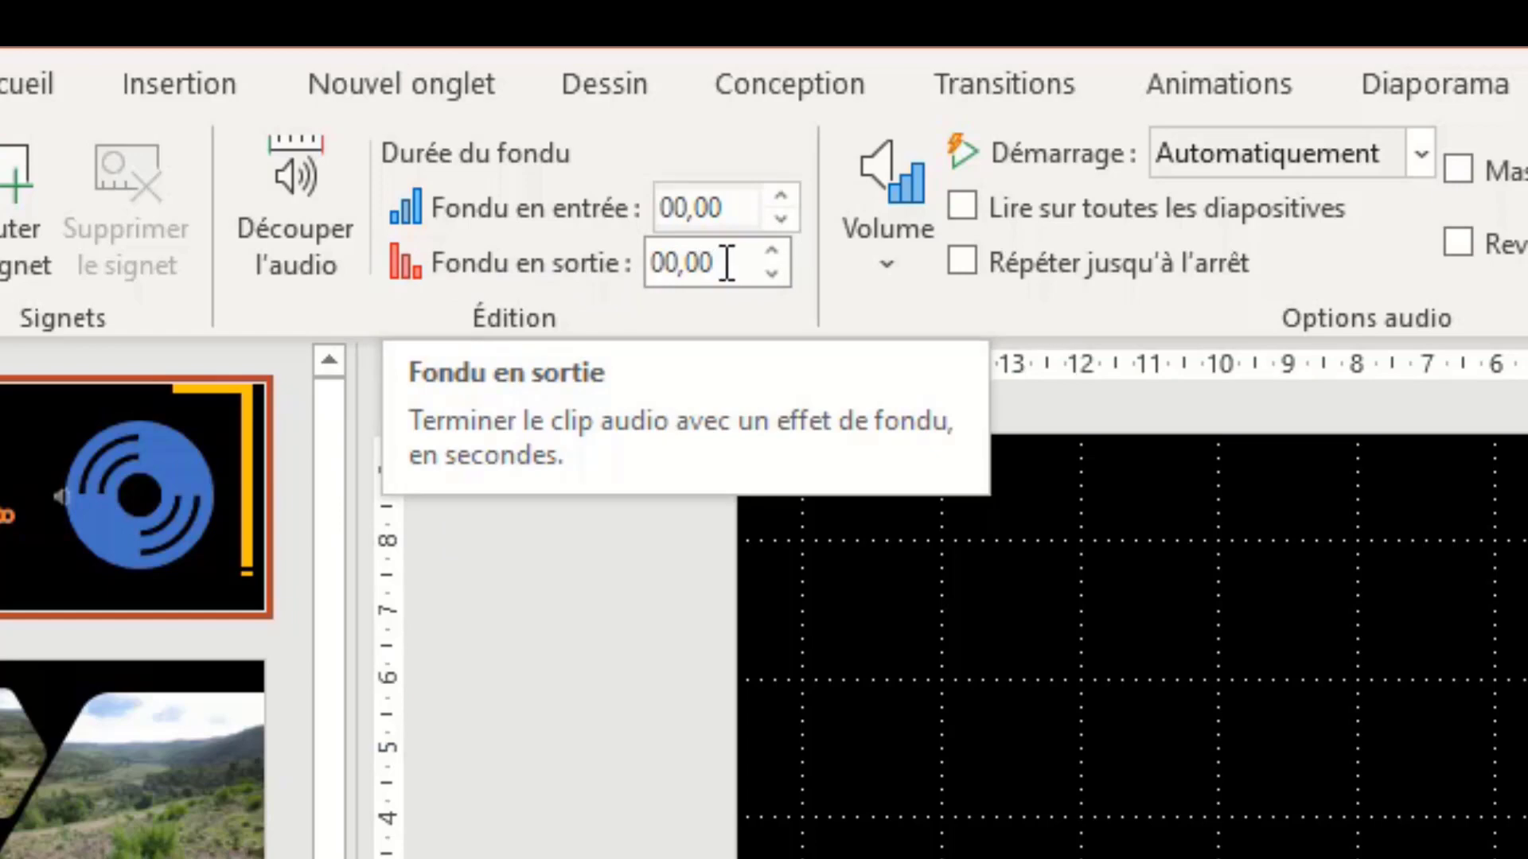
Set the audio's Fondu en sortie to 00,25 and its start to Automatiquement, keeping the volume at Fort
left_click(777, 249)
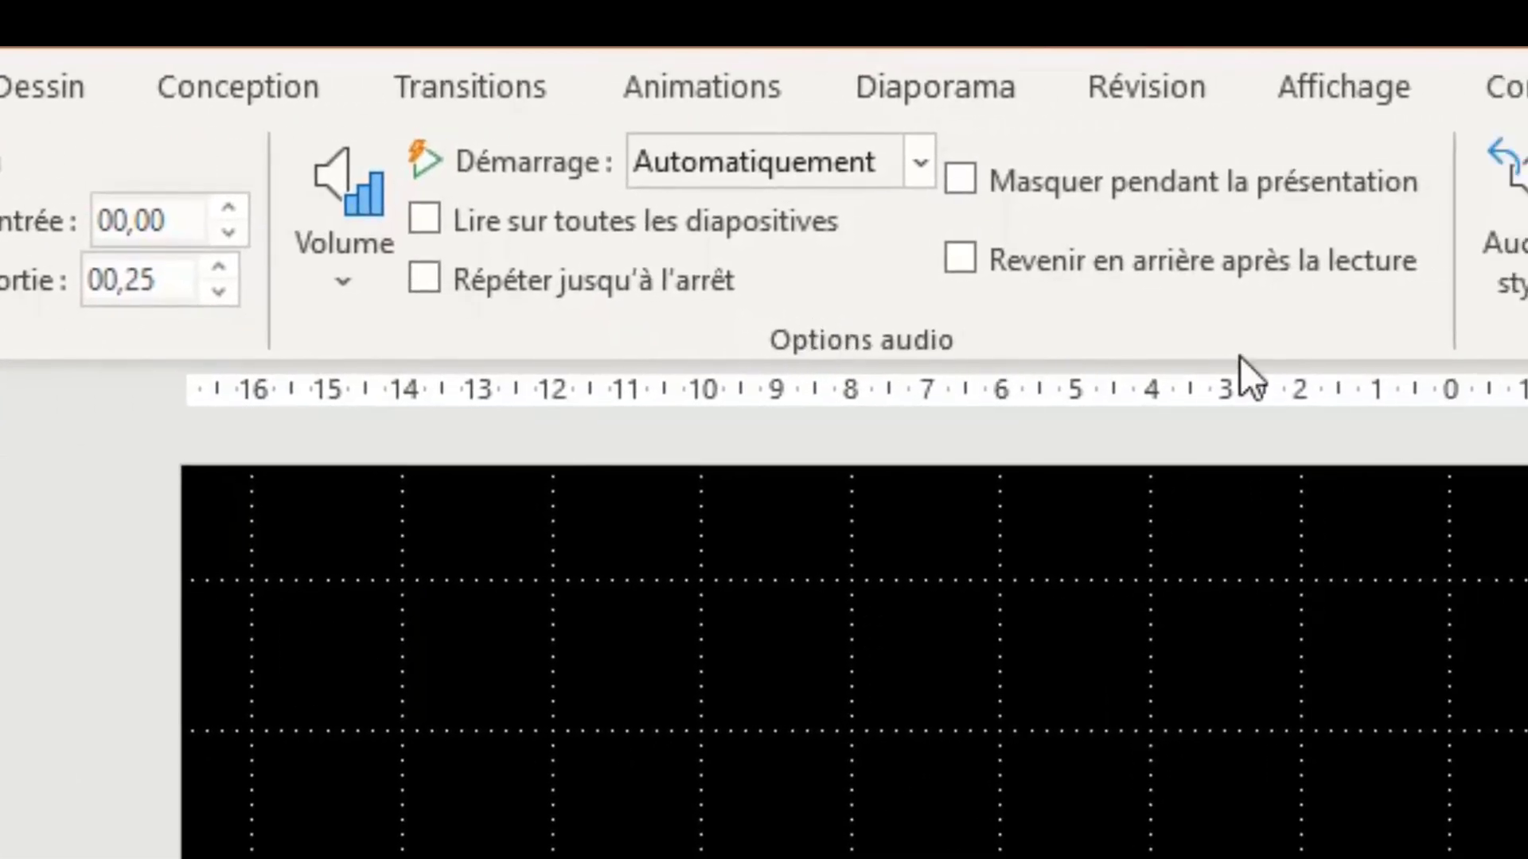
left_click(355, 263)
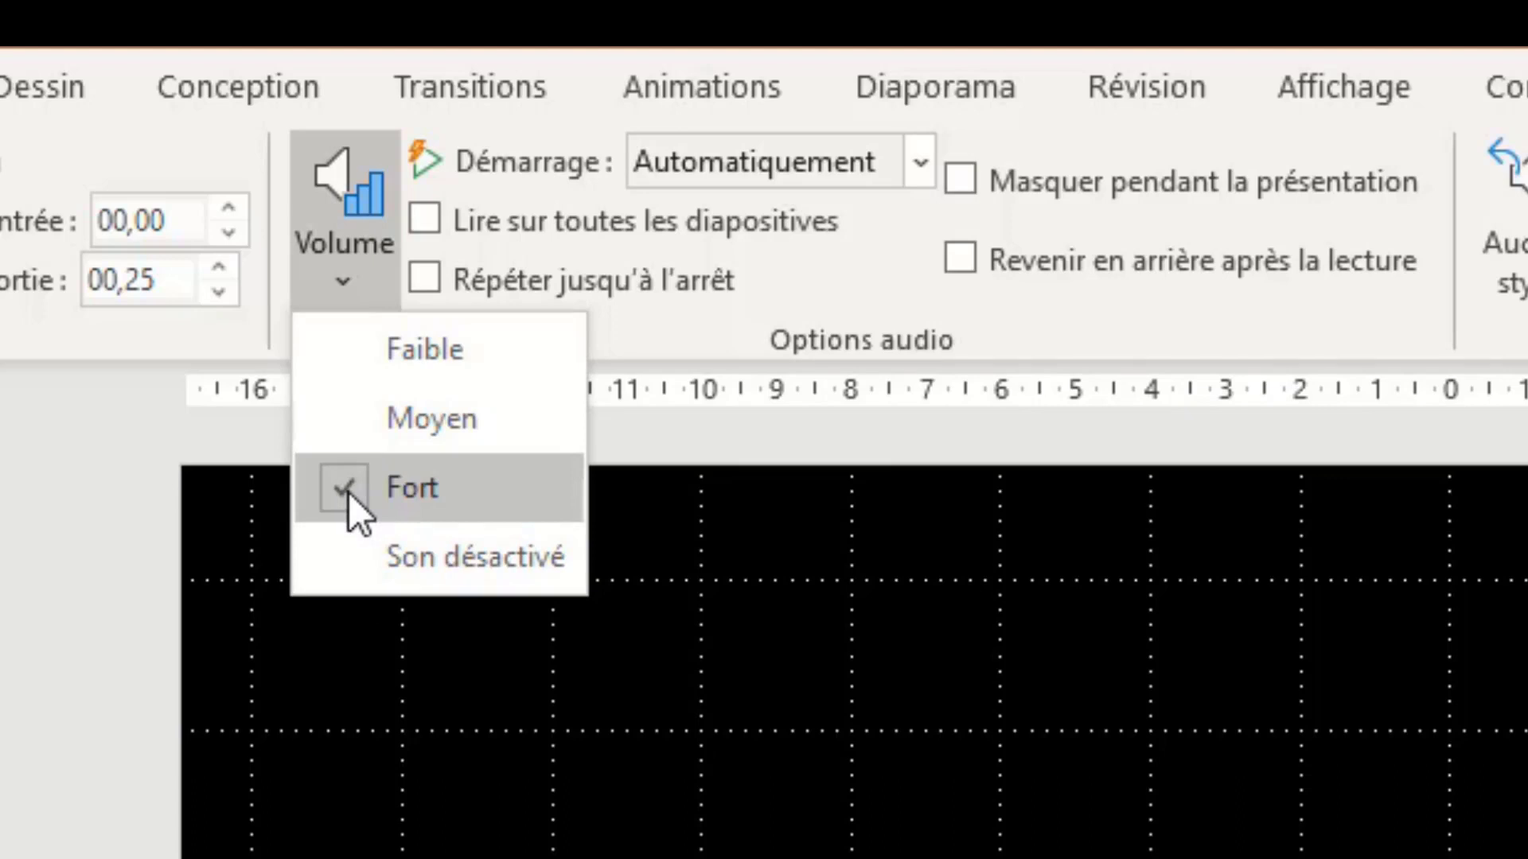
left_click(136, 457)
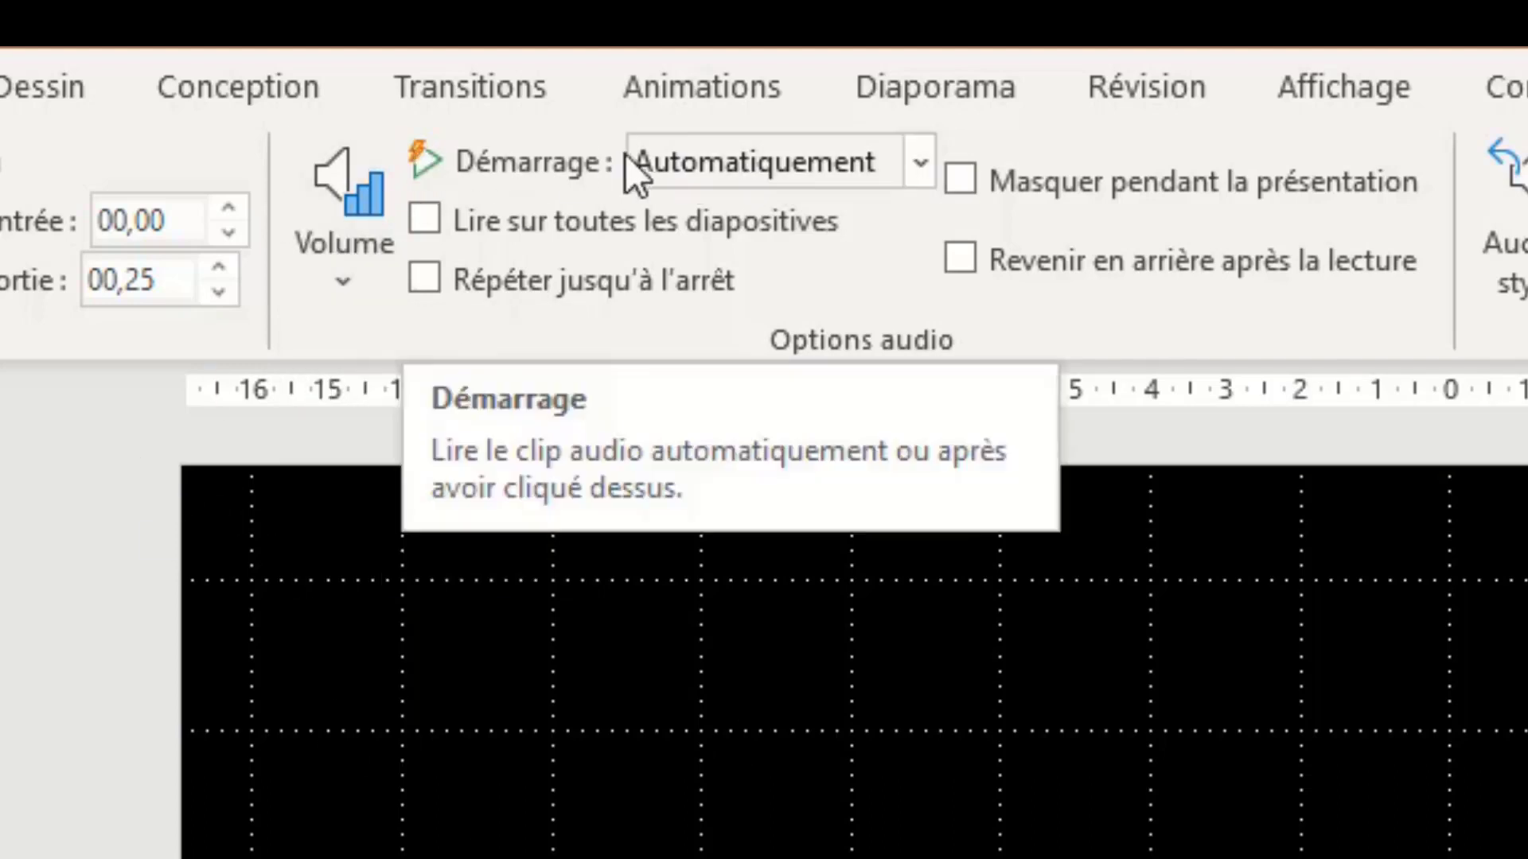
left_click(921, 161)
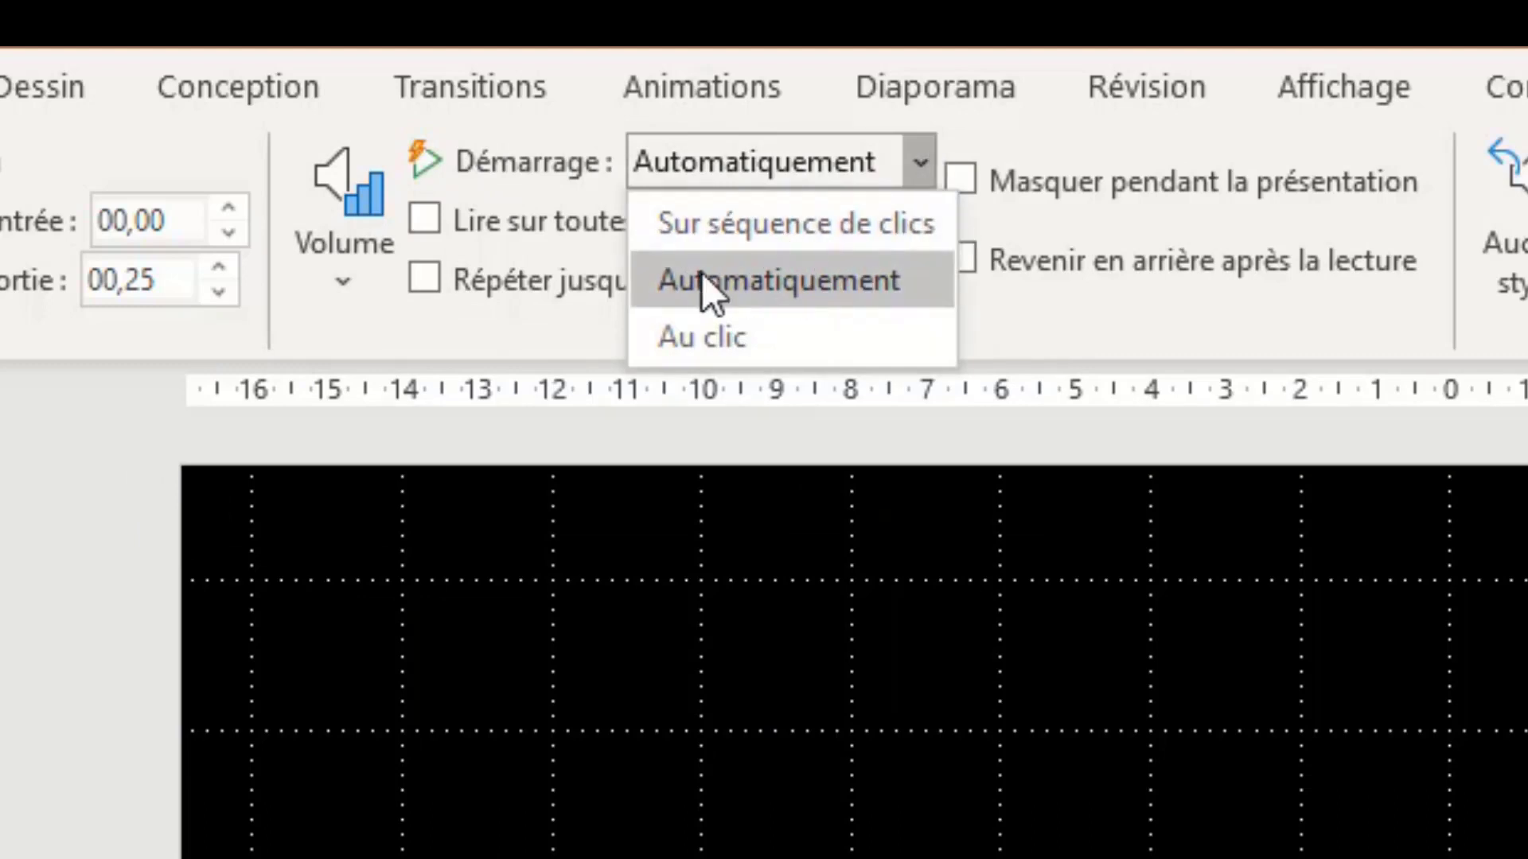
left_click(770, 273)
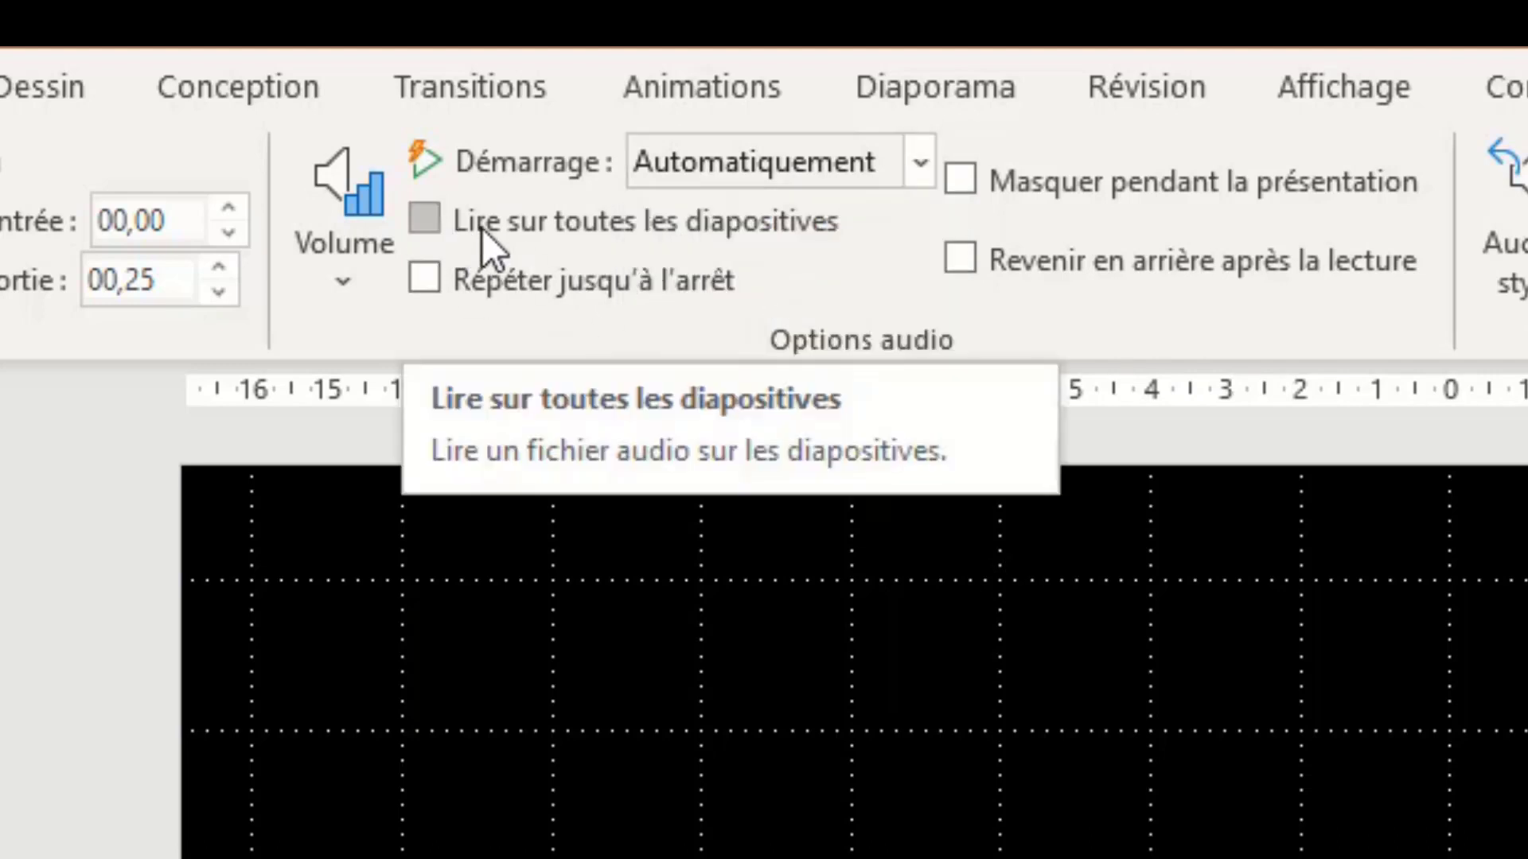
Make the audio play on all slides, repeat until stopped and hide its icon during the presentation
left_click(426, 218)
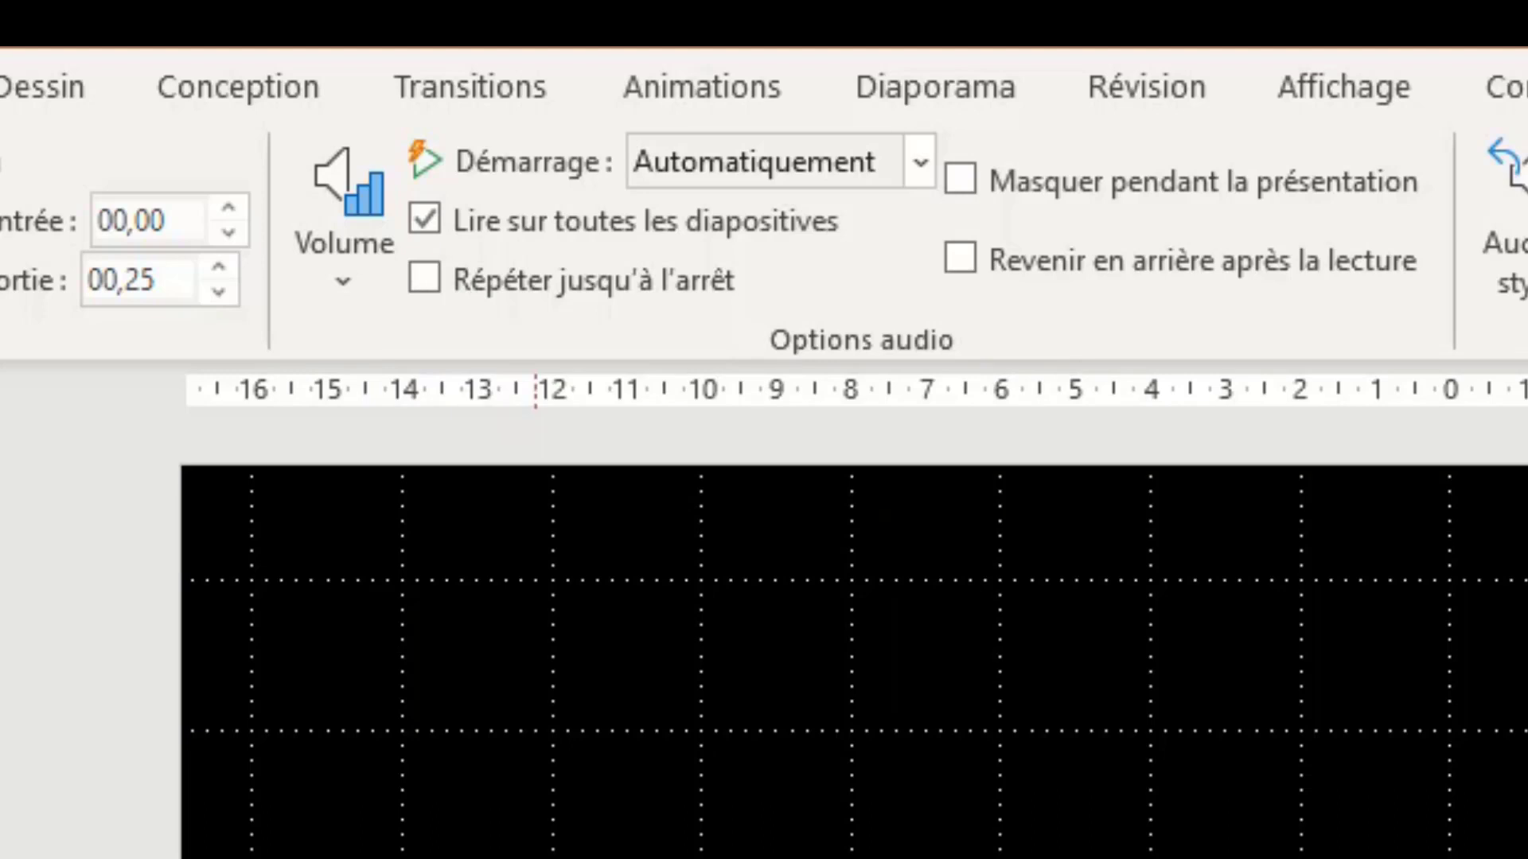
left_click(423, 277)
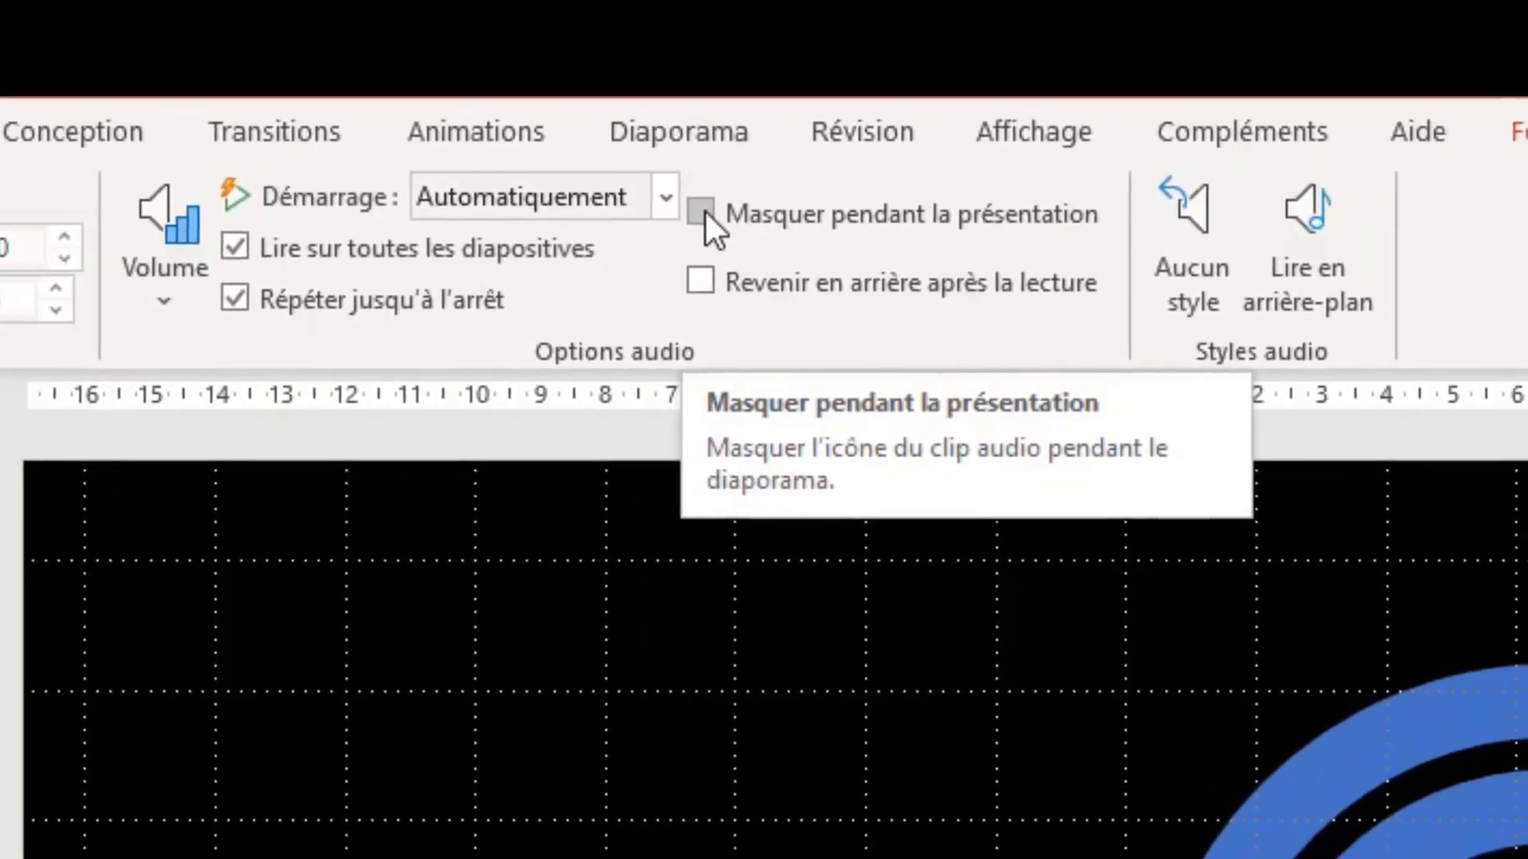
left_click(702, 211)
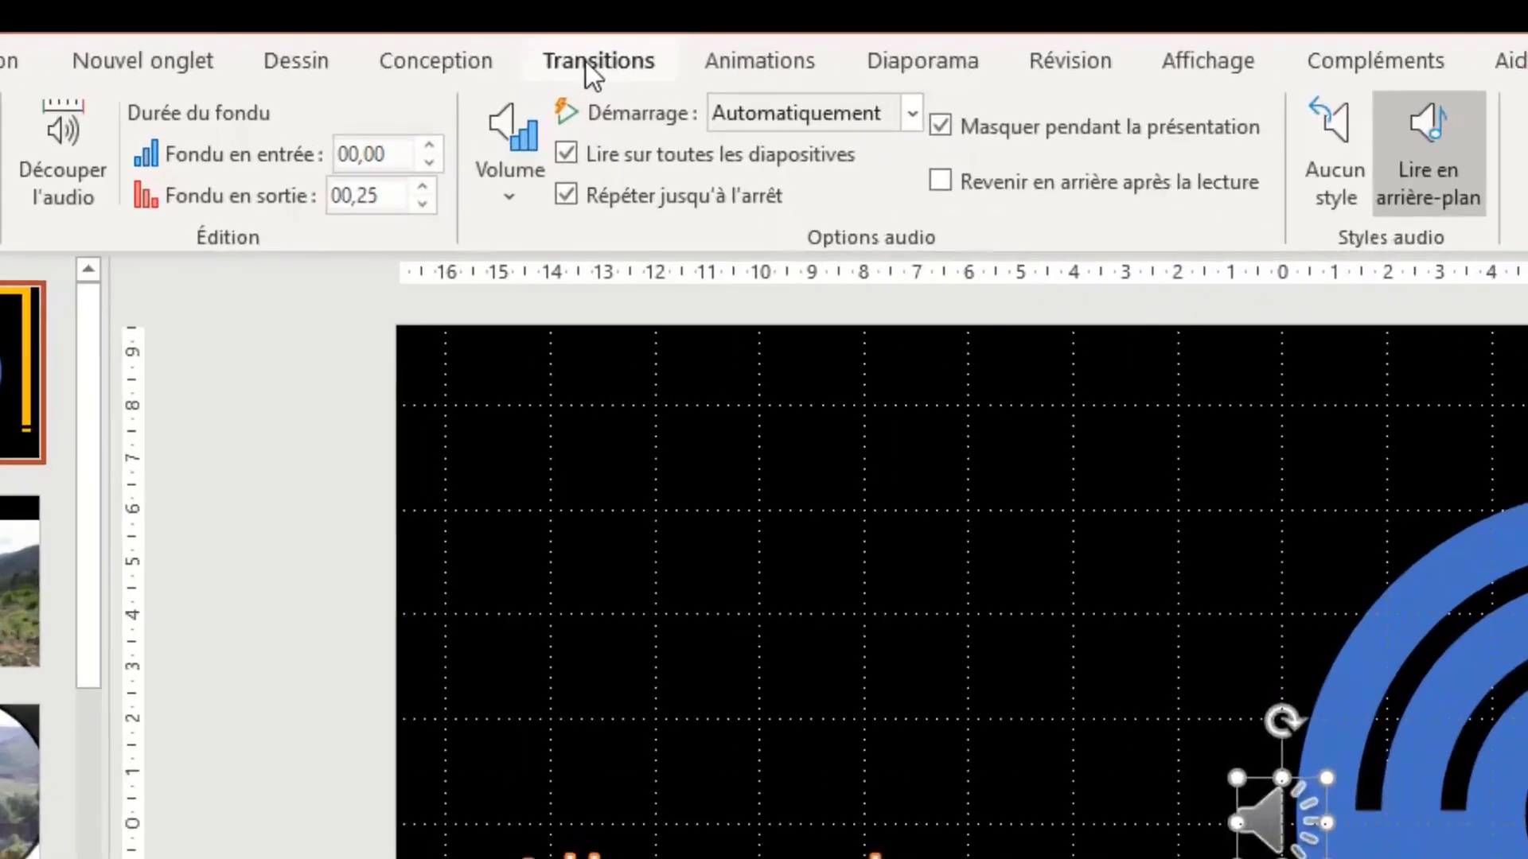
left_click(531, 39)
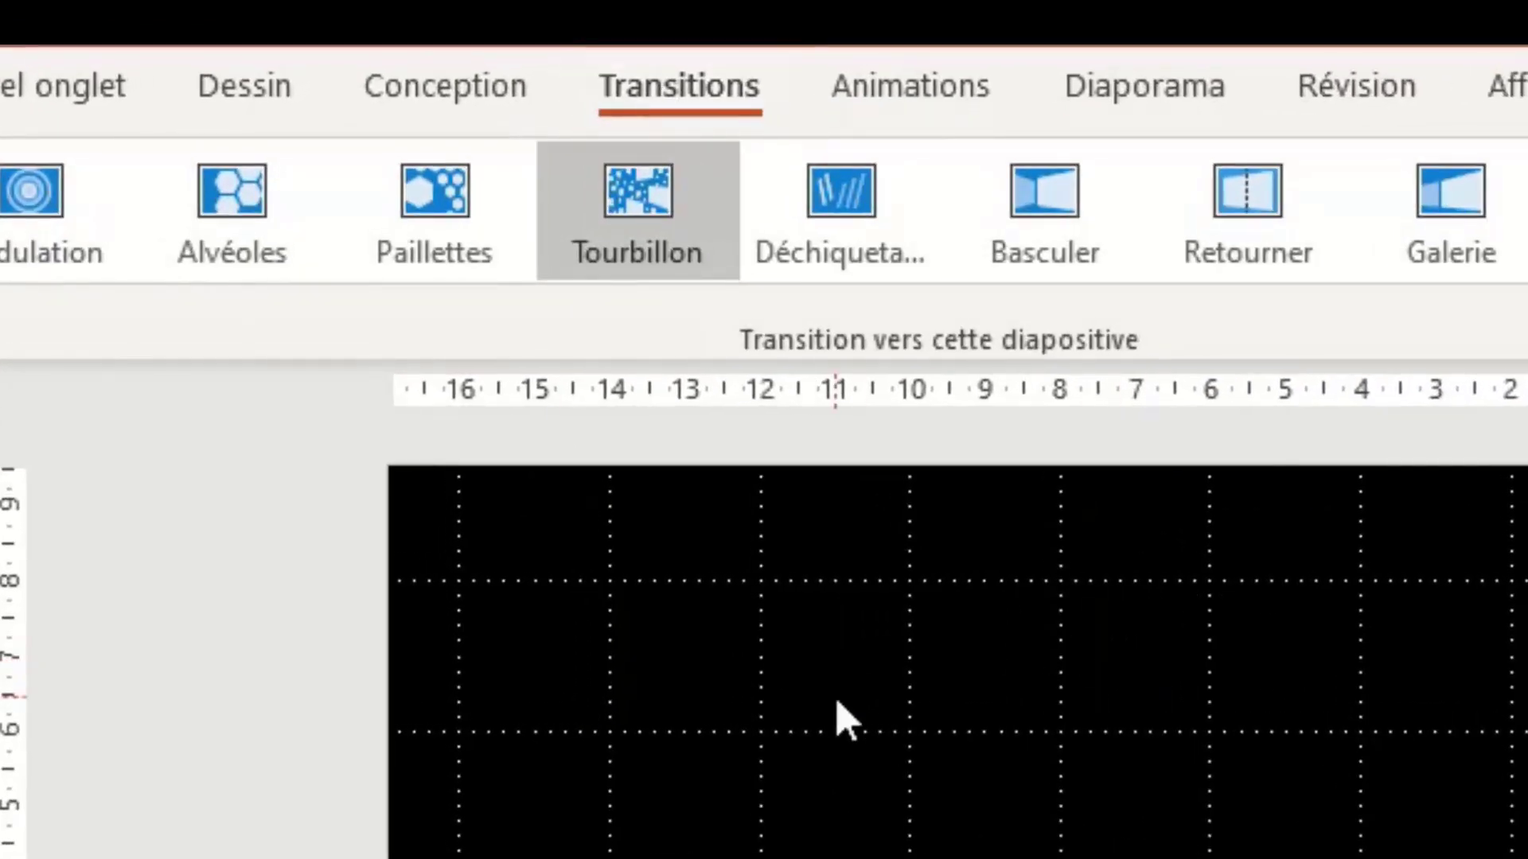
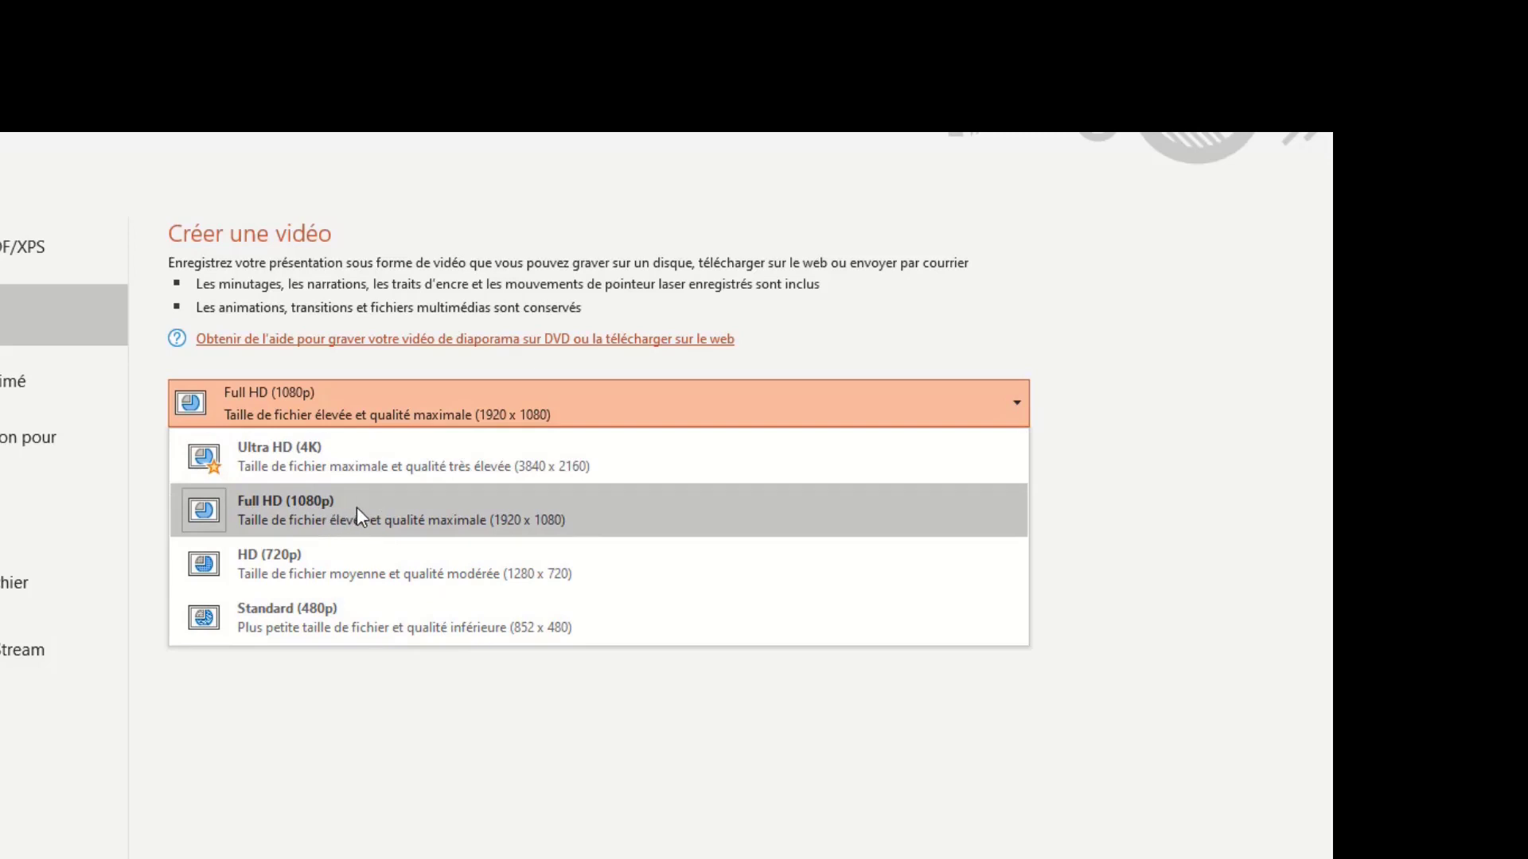
Choose Full HD (1080p) for the video export and keep Ne pas utiliser le minutage et les narrations enregistrés
left_click(357, 507)
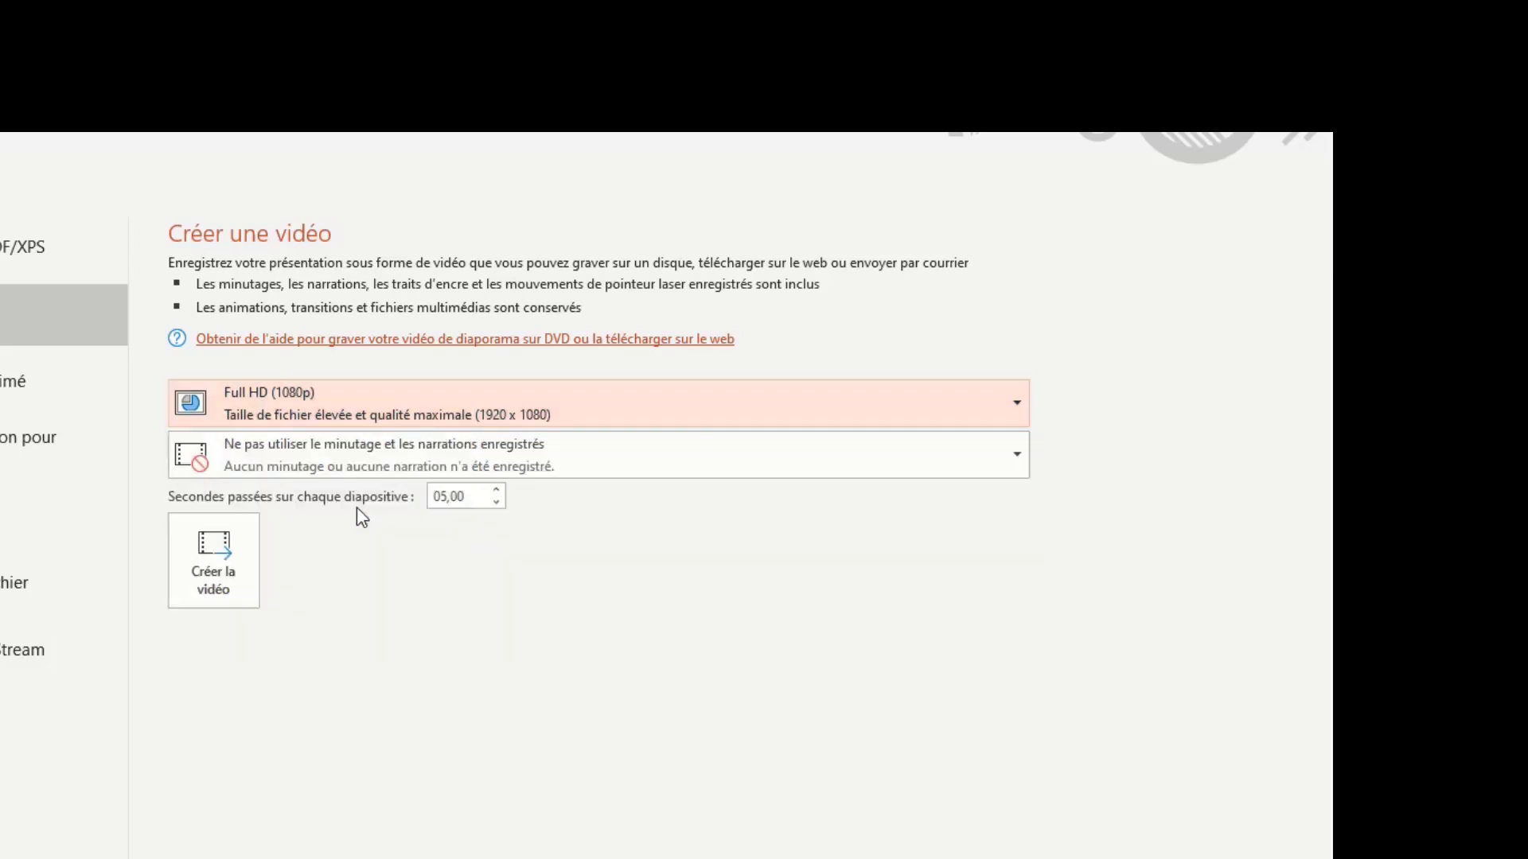
left_click(228, 461)
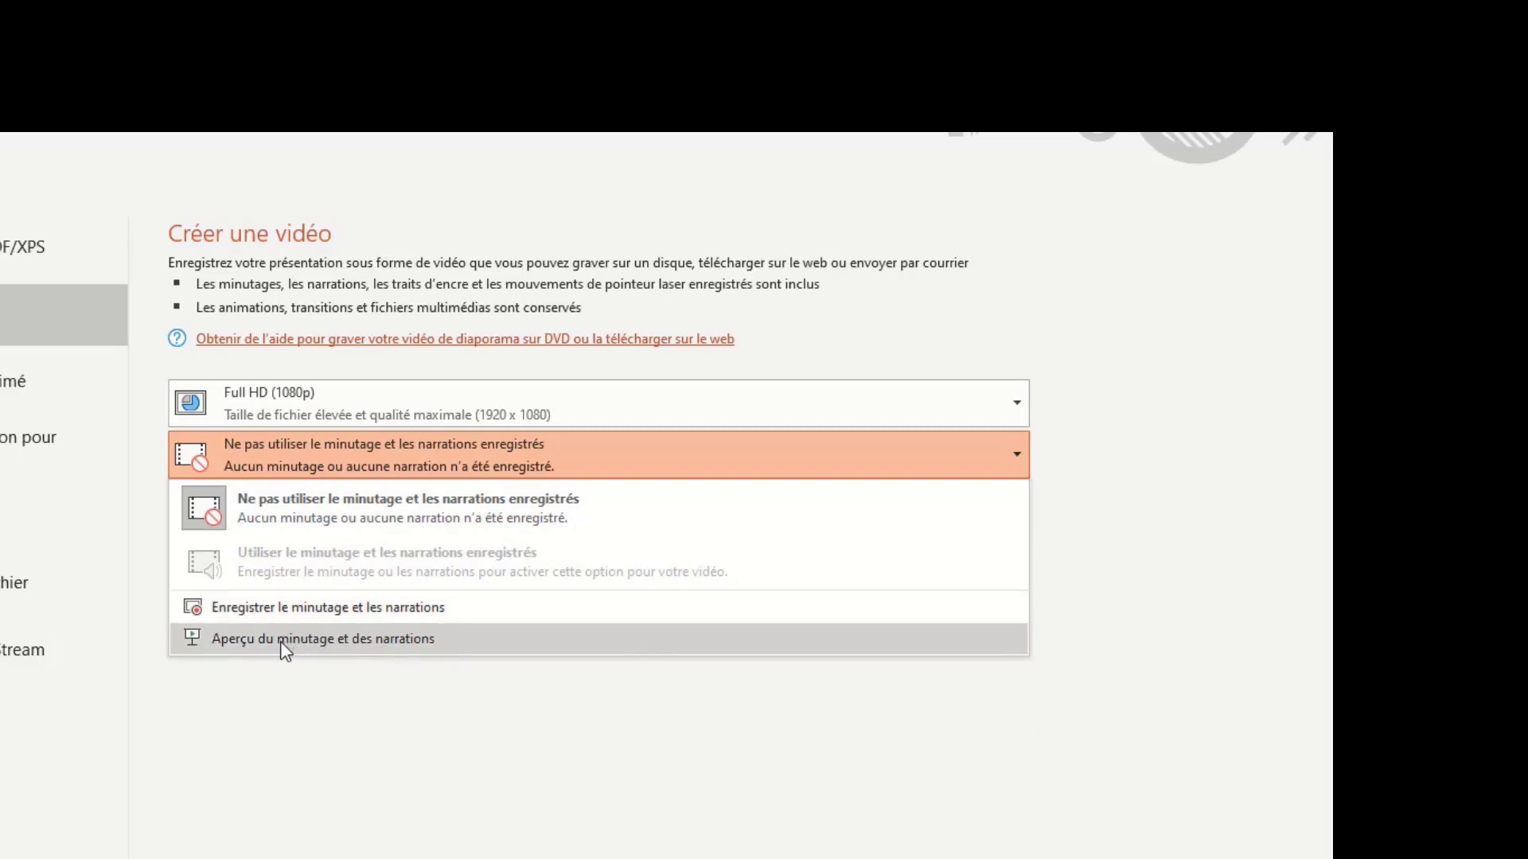
left_click(398, 685)
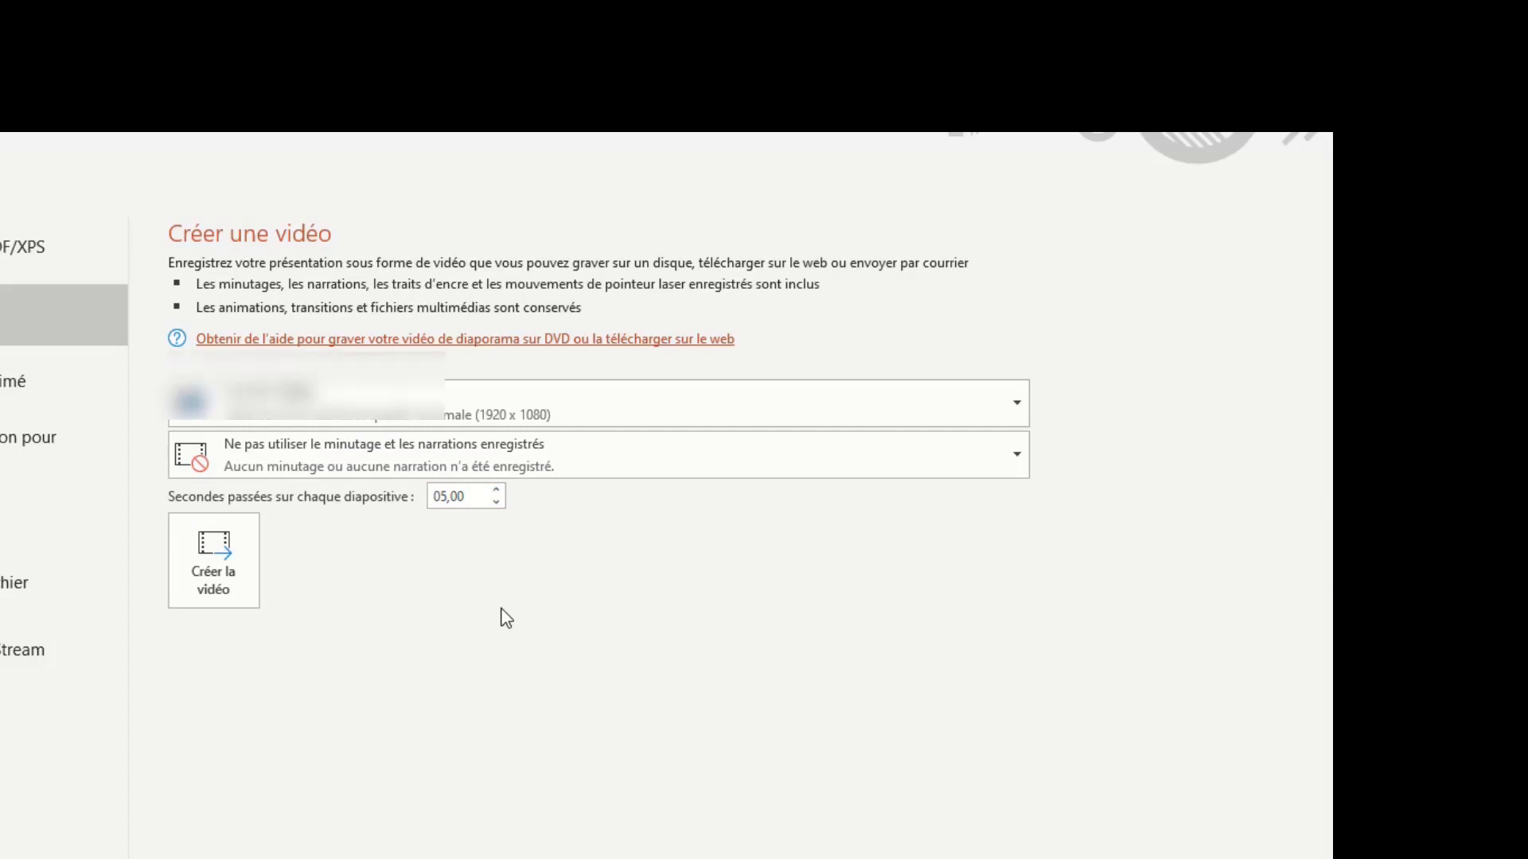
Create the video and save it as album photo 5 in Vidéo MPEG-4 format in the video album folder
left_click(213, 562)
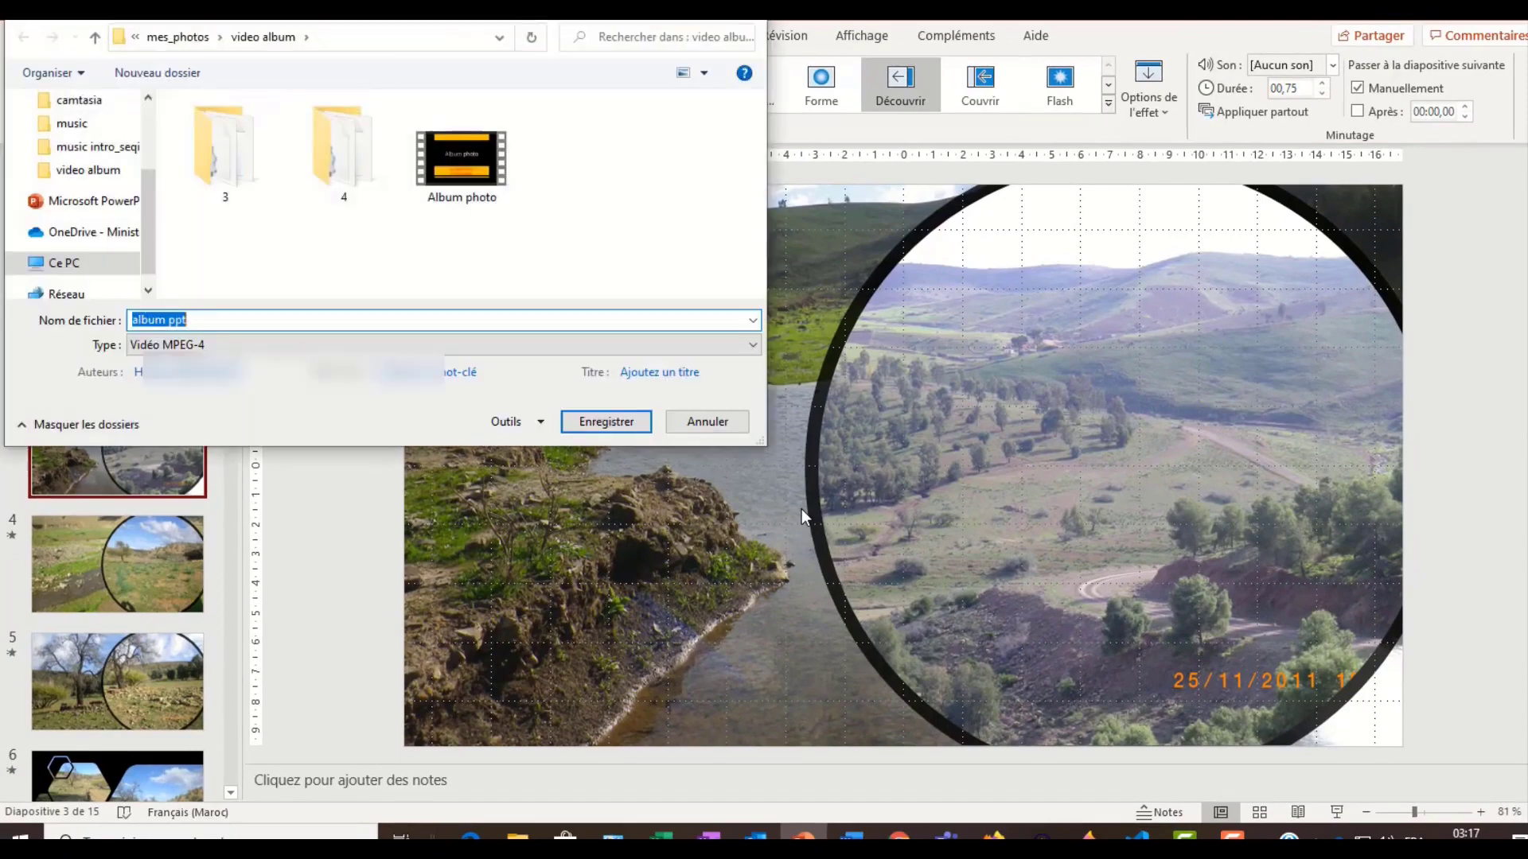
left_click_drag(442, 6, 607, 30)
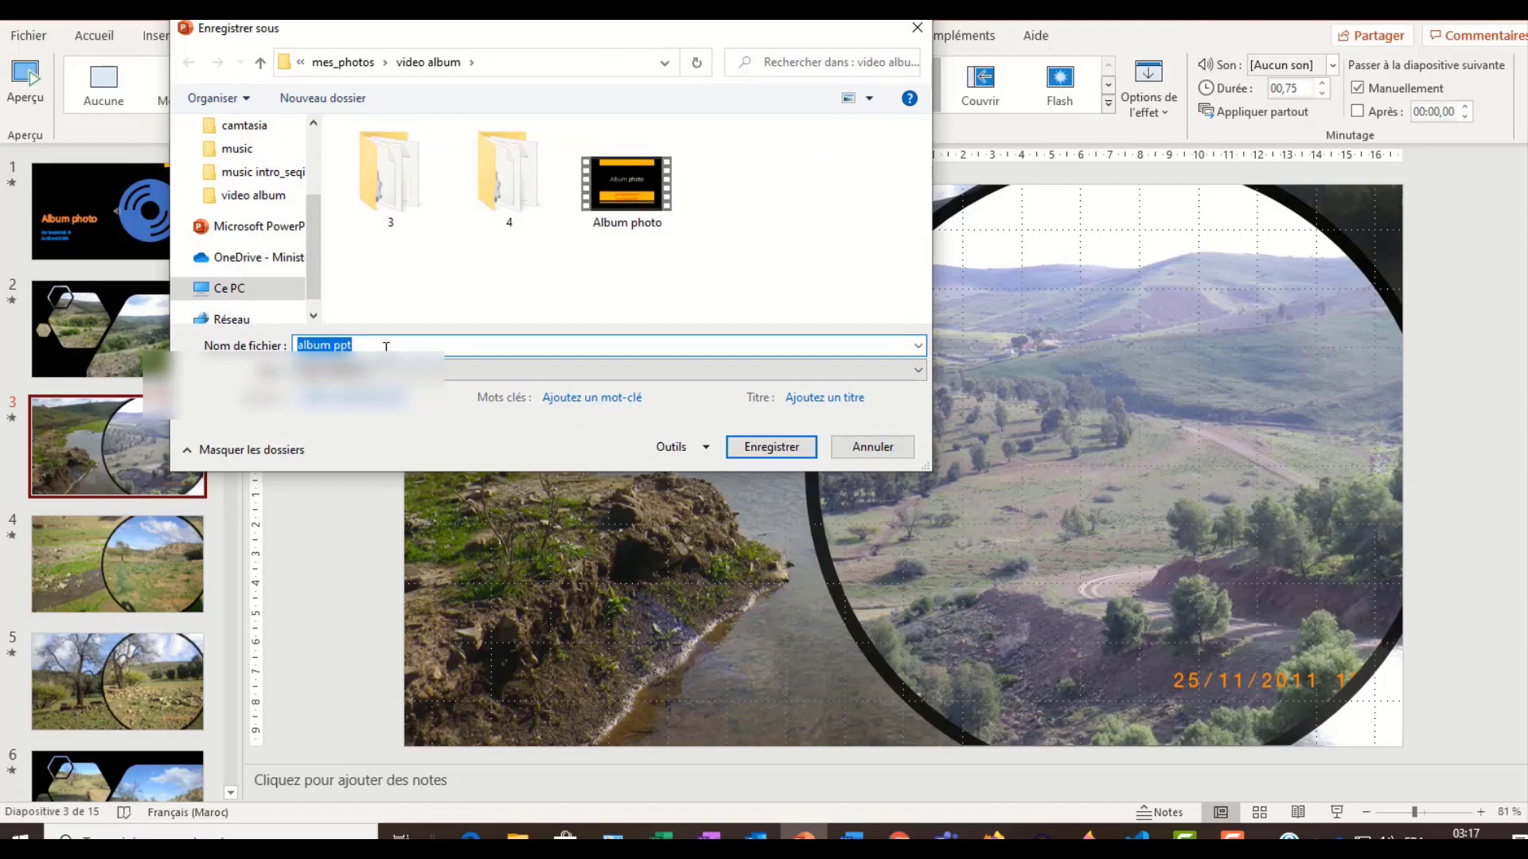
key("BackSpace")
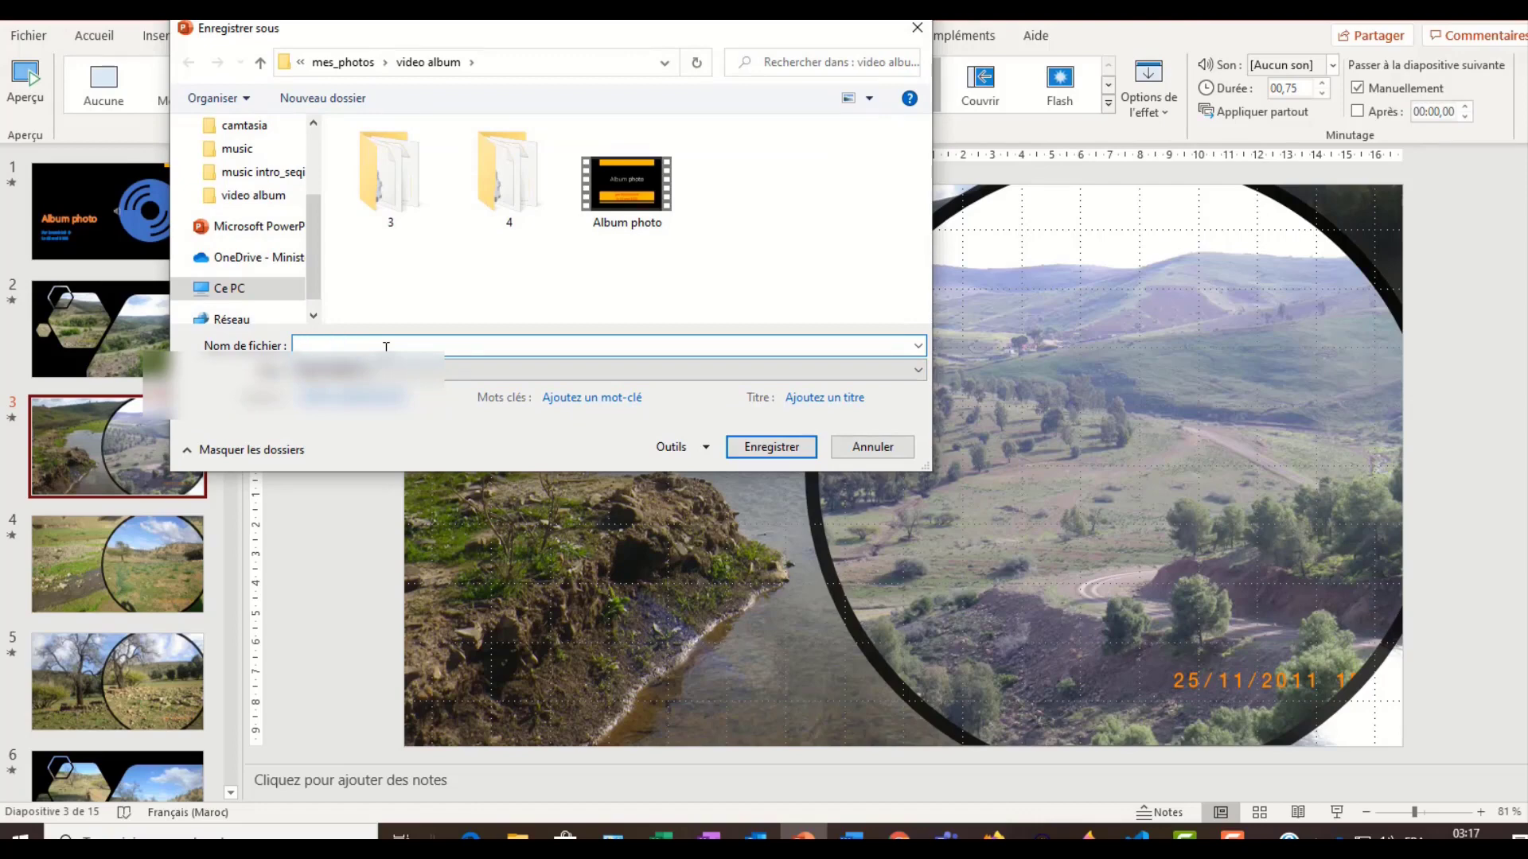
type("an")
key("BackSpace")
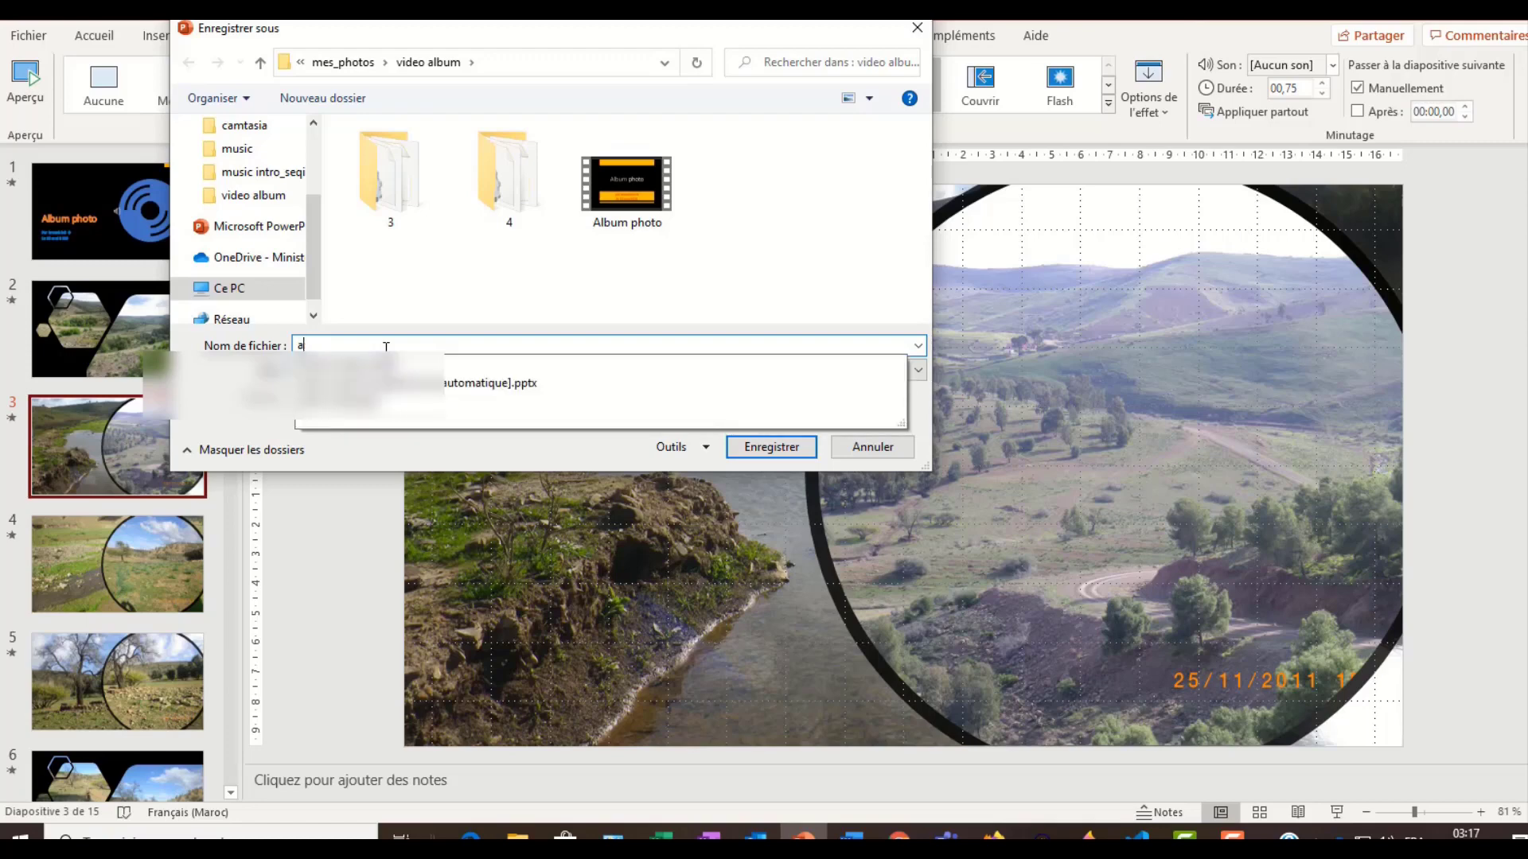
type("lbum photo ")
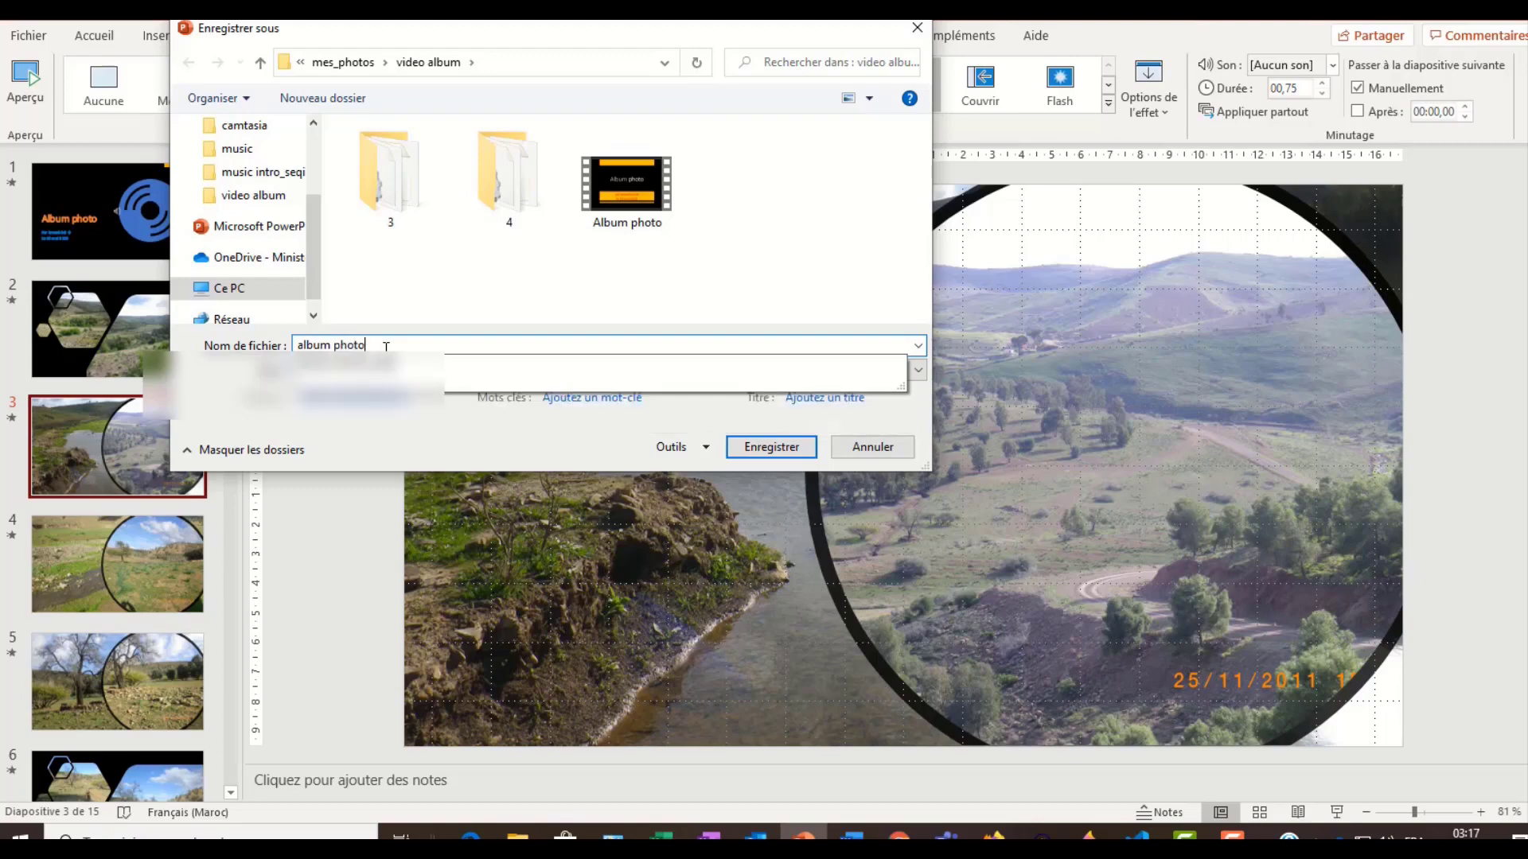
type("5")
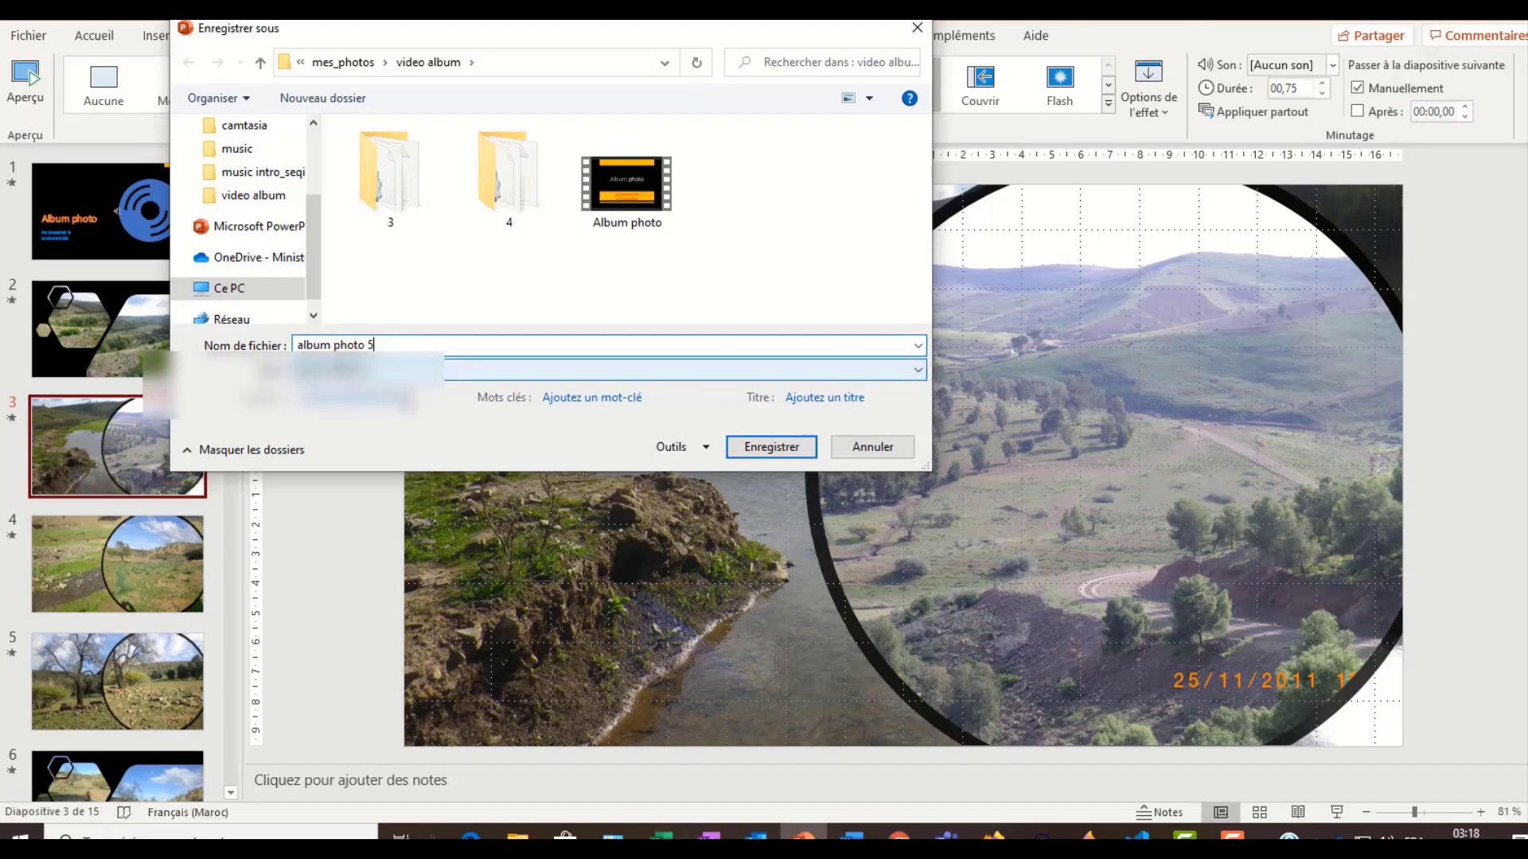
left_click(771, 447)
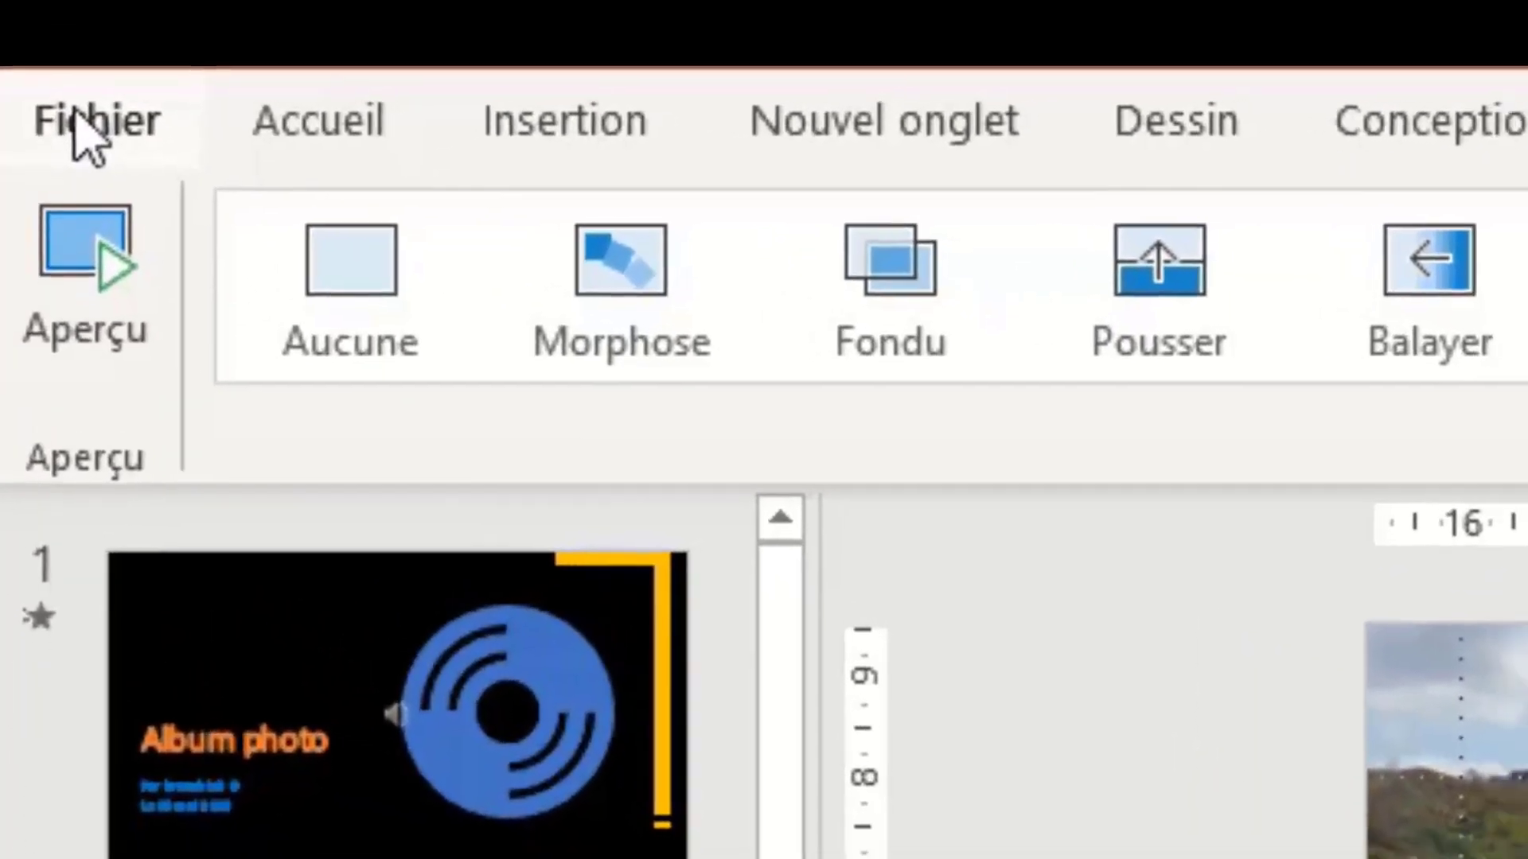
Start saving a copy of the presentation and browse to the mes_photos folder through its shortcut on the Bureau
left_click(89, 127)
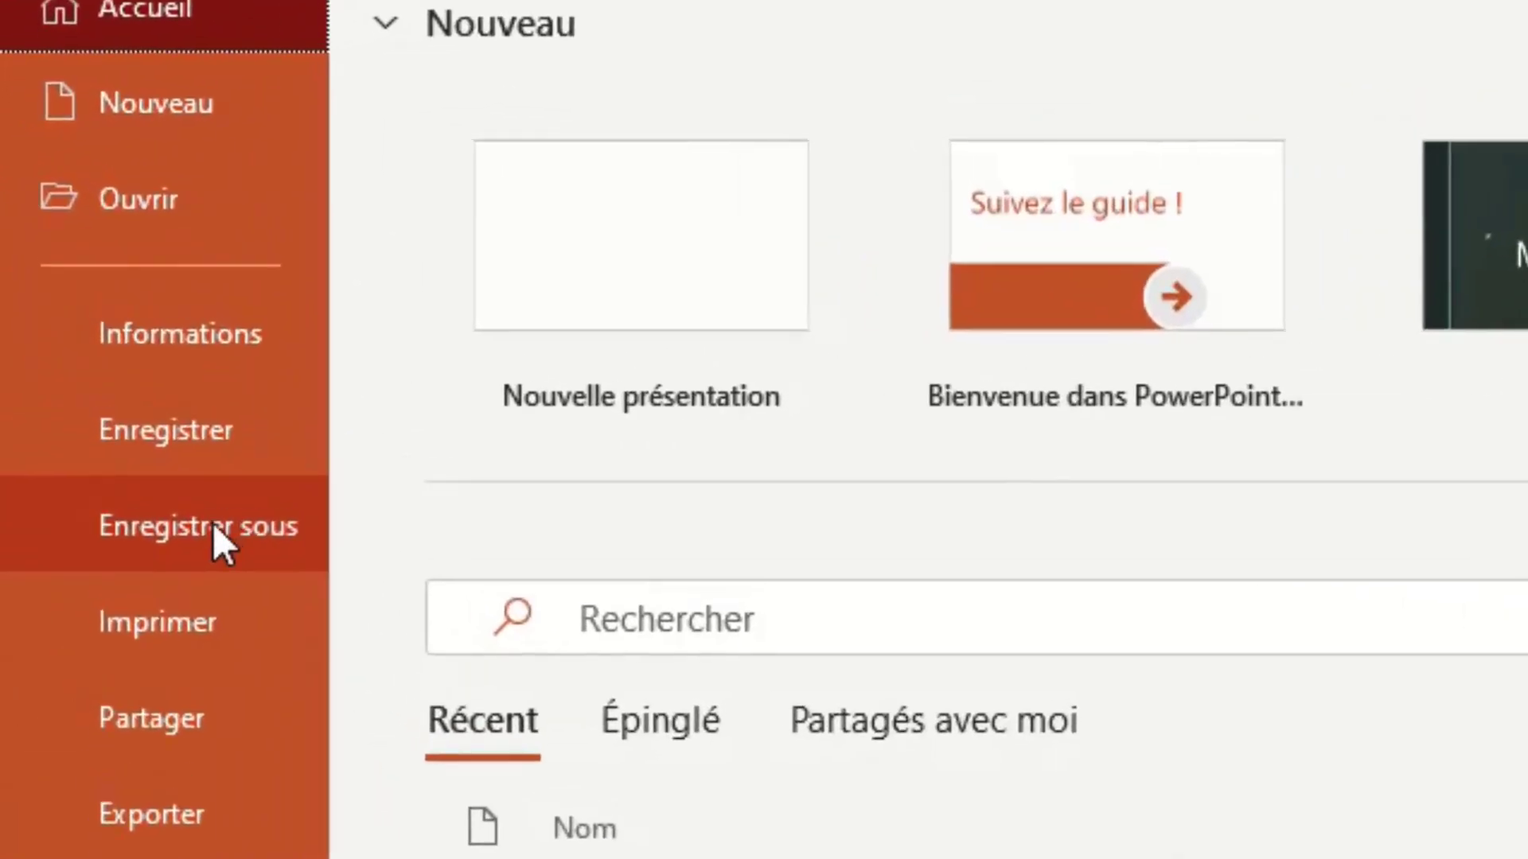
left_click(86, 295)
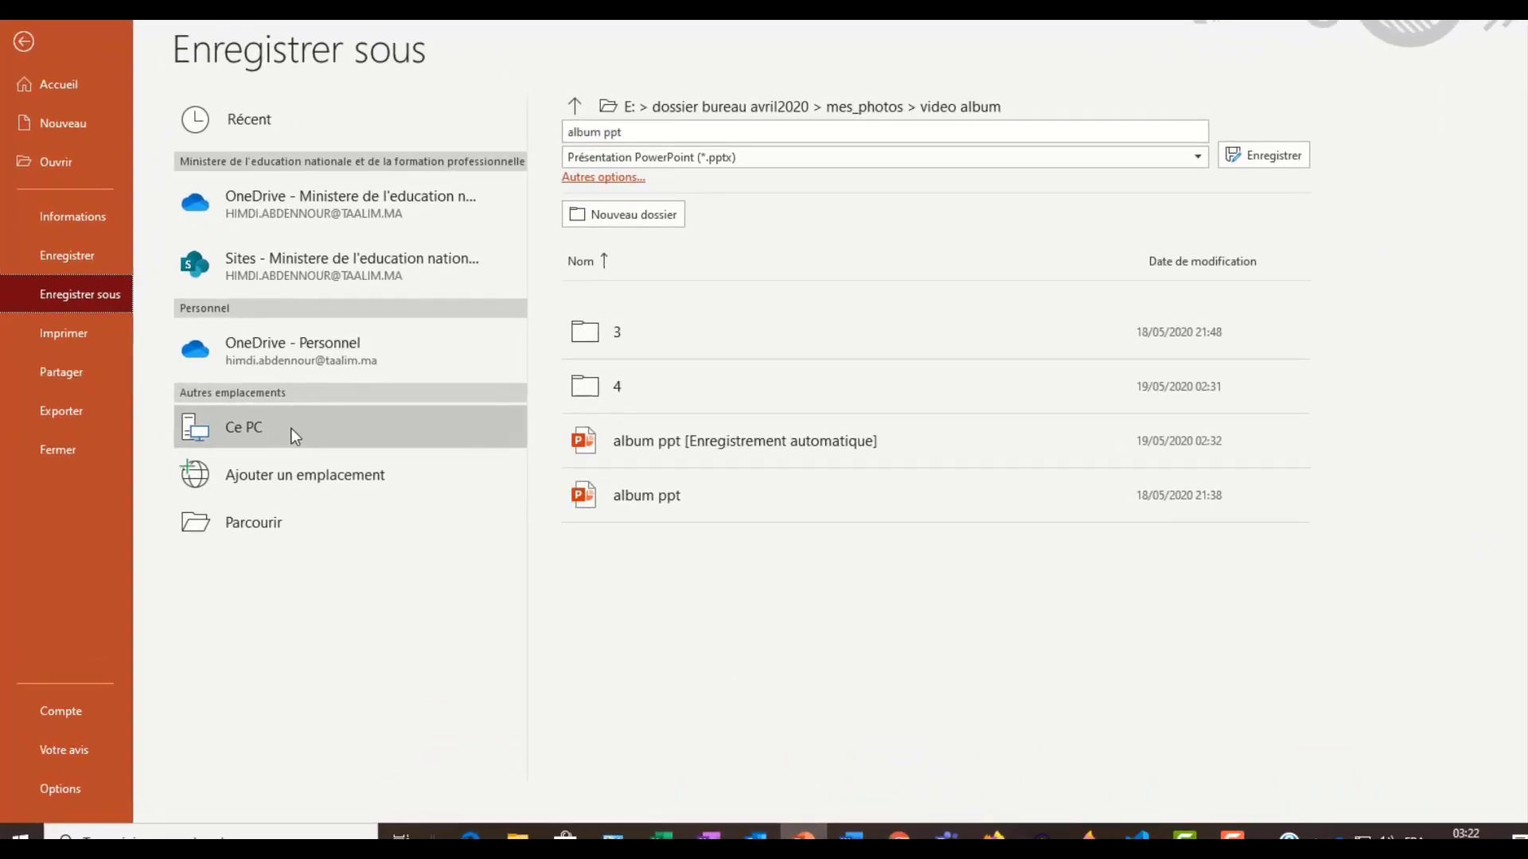
double_click(292, 428)
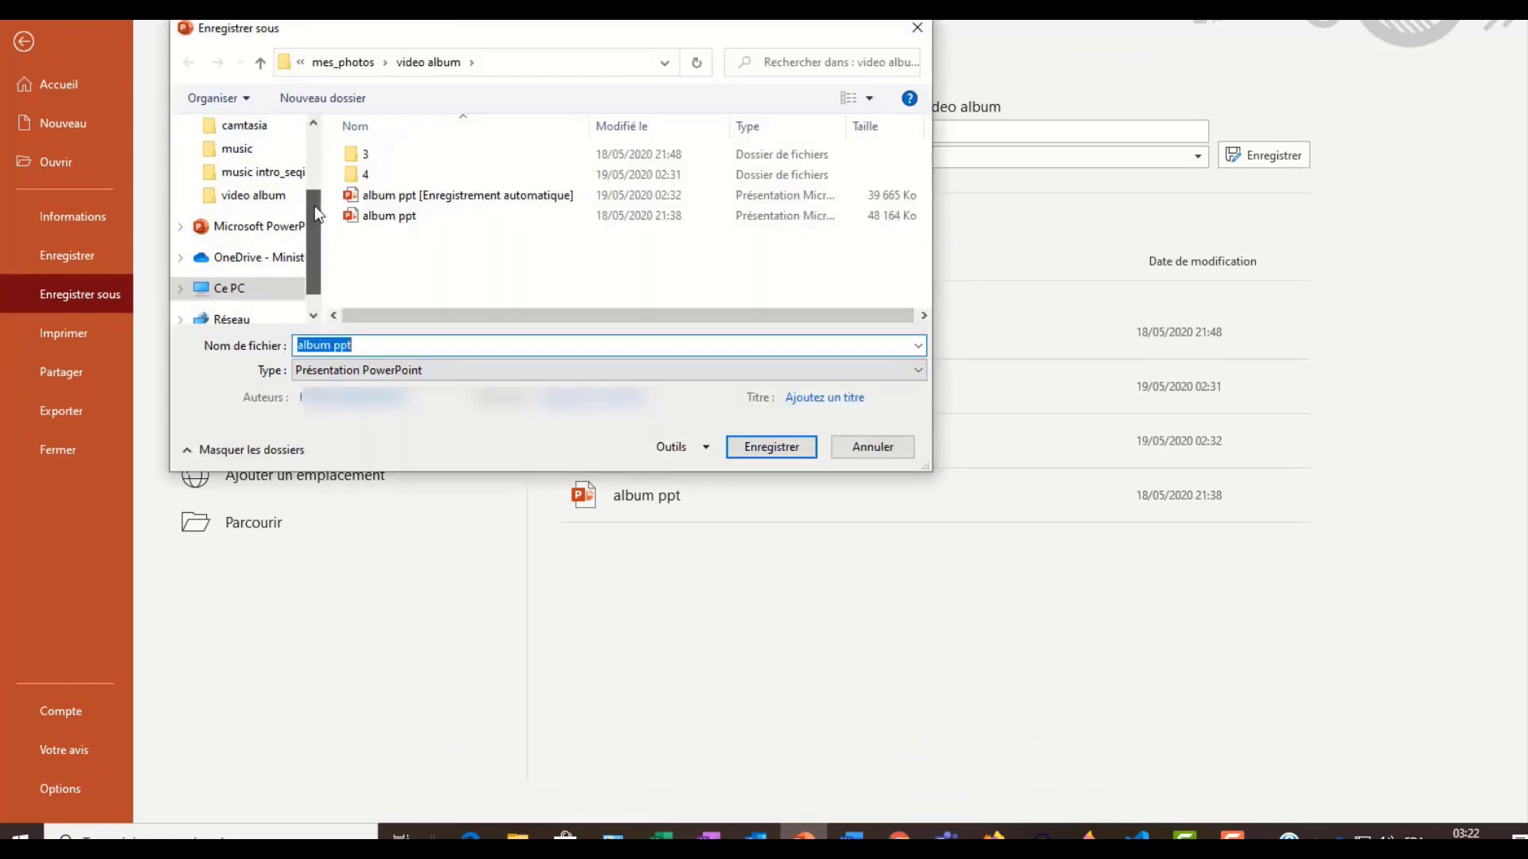
scroll(313, 206, "up", 2)
left_click(263, 189)
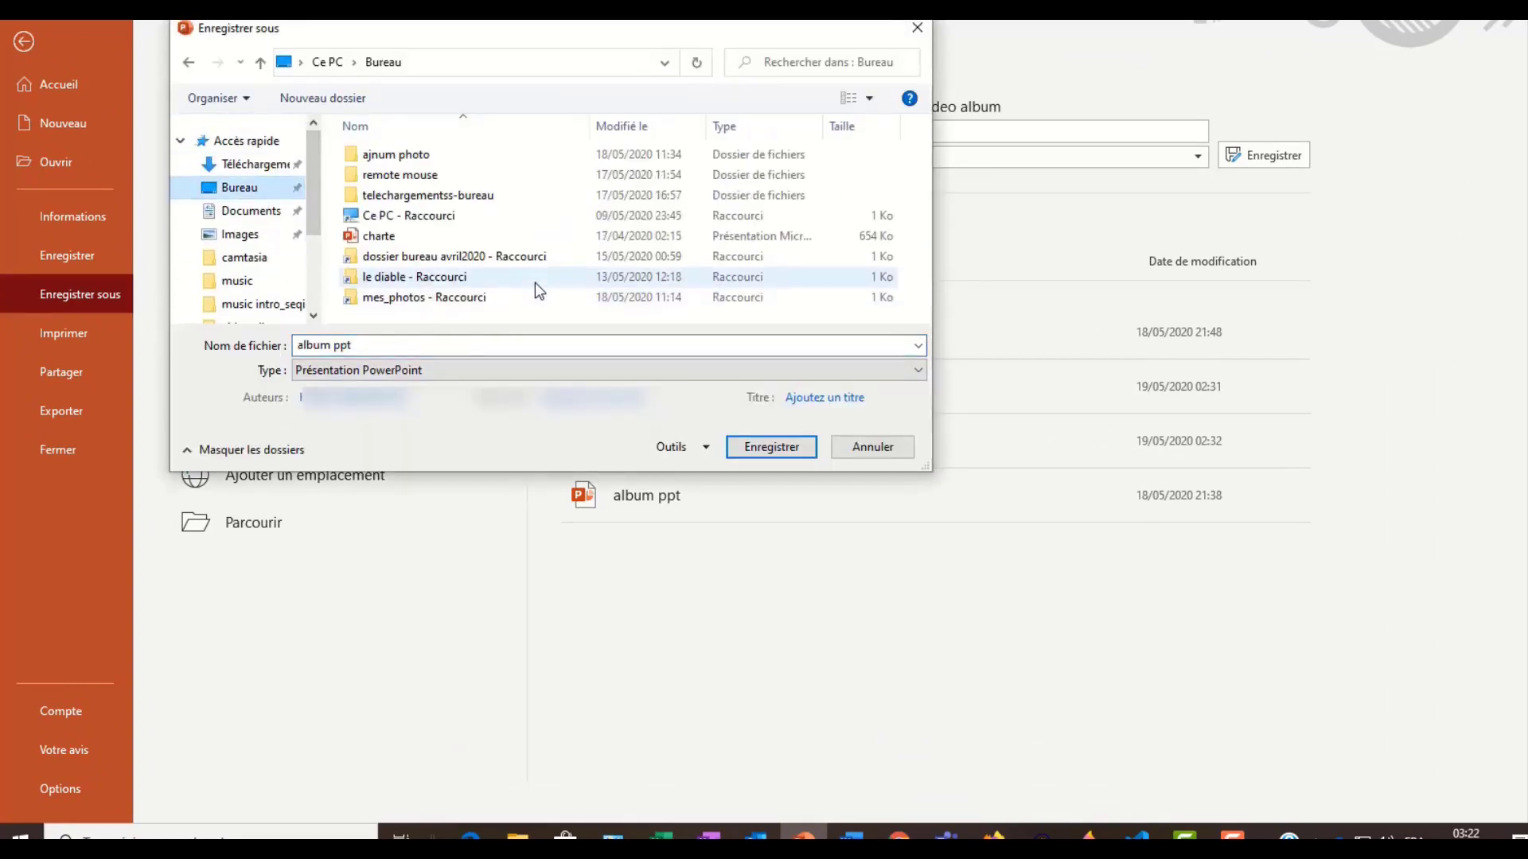
double_click(439, 298)
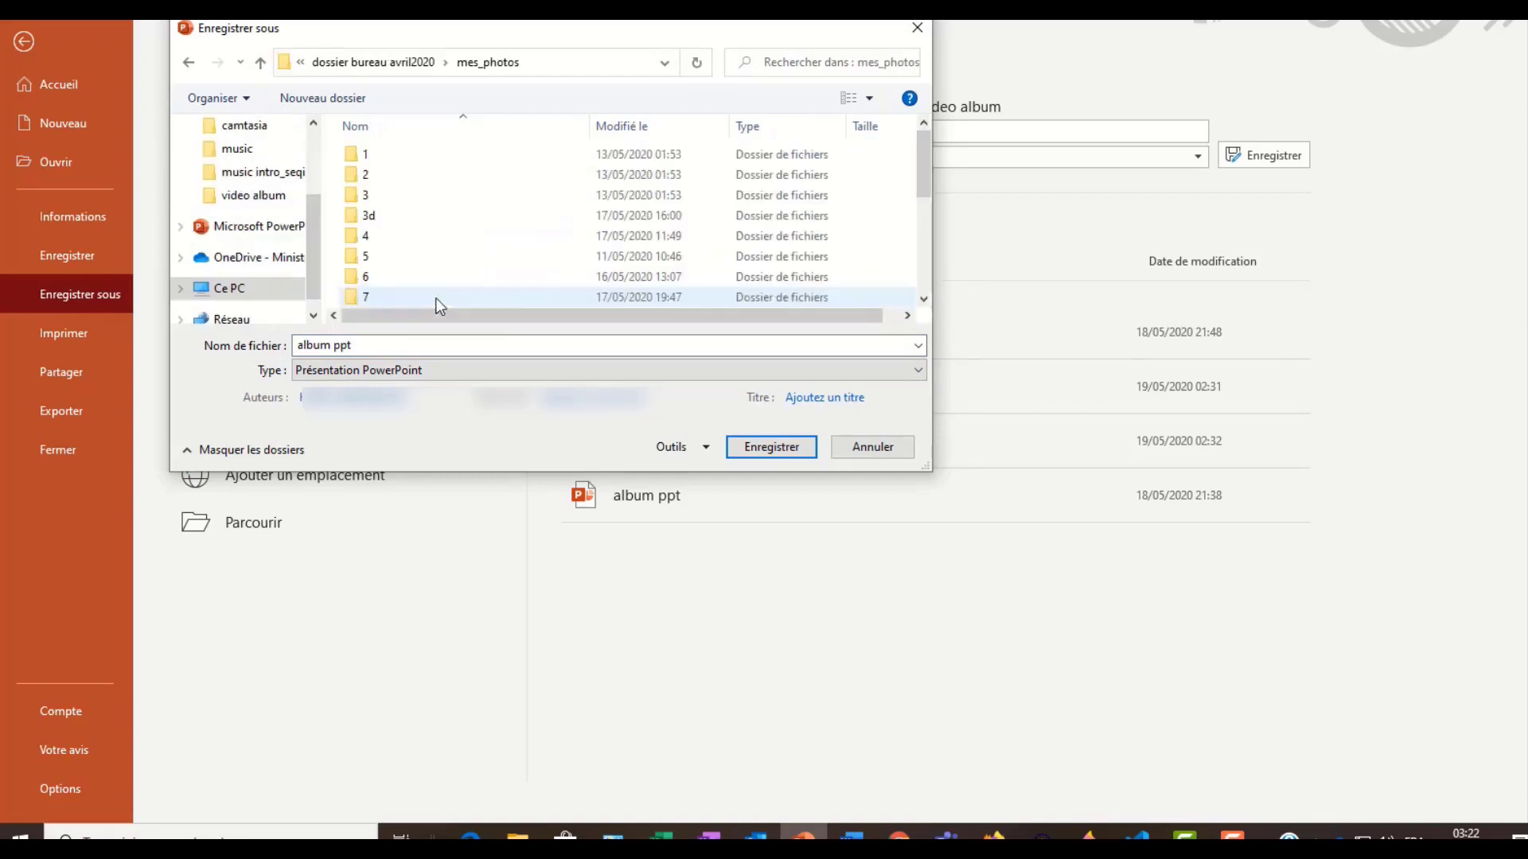
Create a new folder named presentation ppt album photo inside mes_photos
scroll(434, 263, "down", 5)
left_click(342, 99)
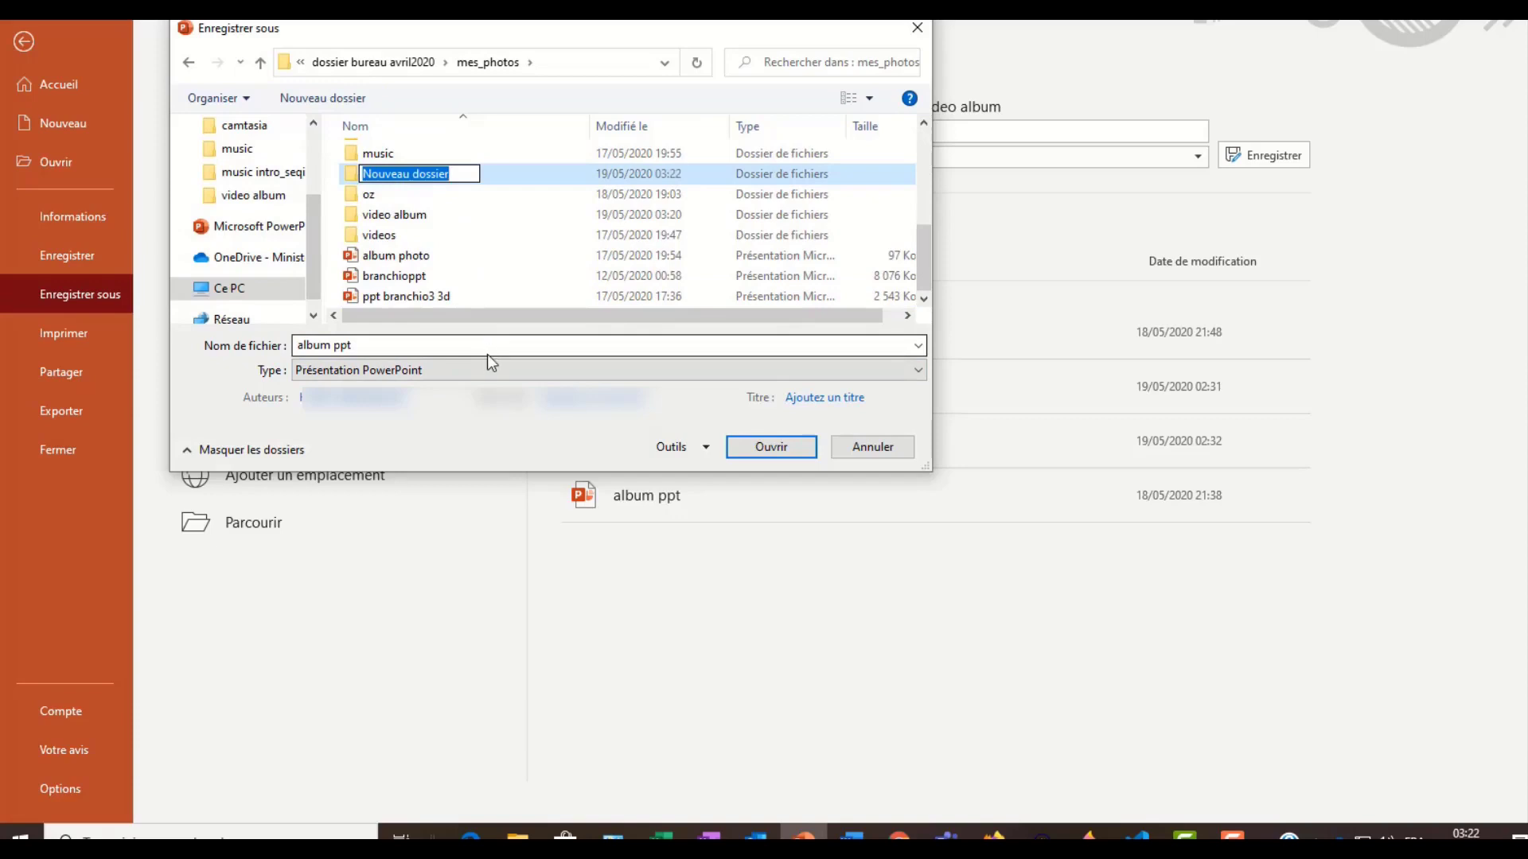
type("p")
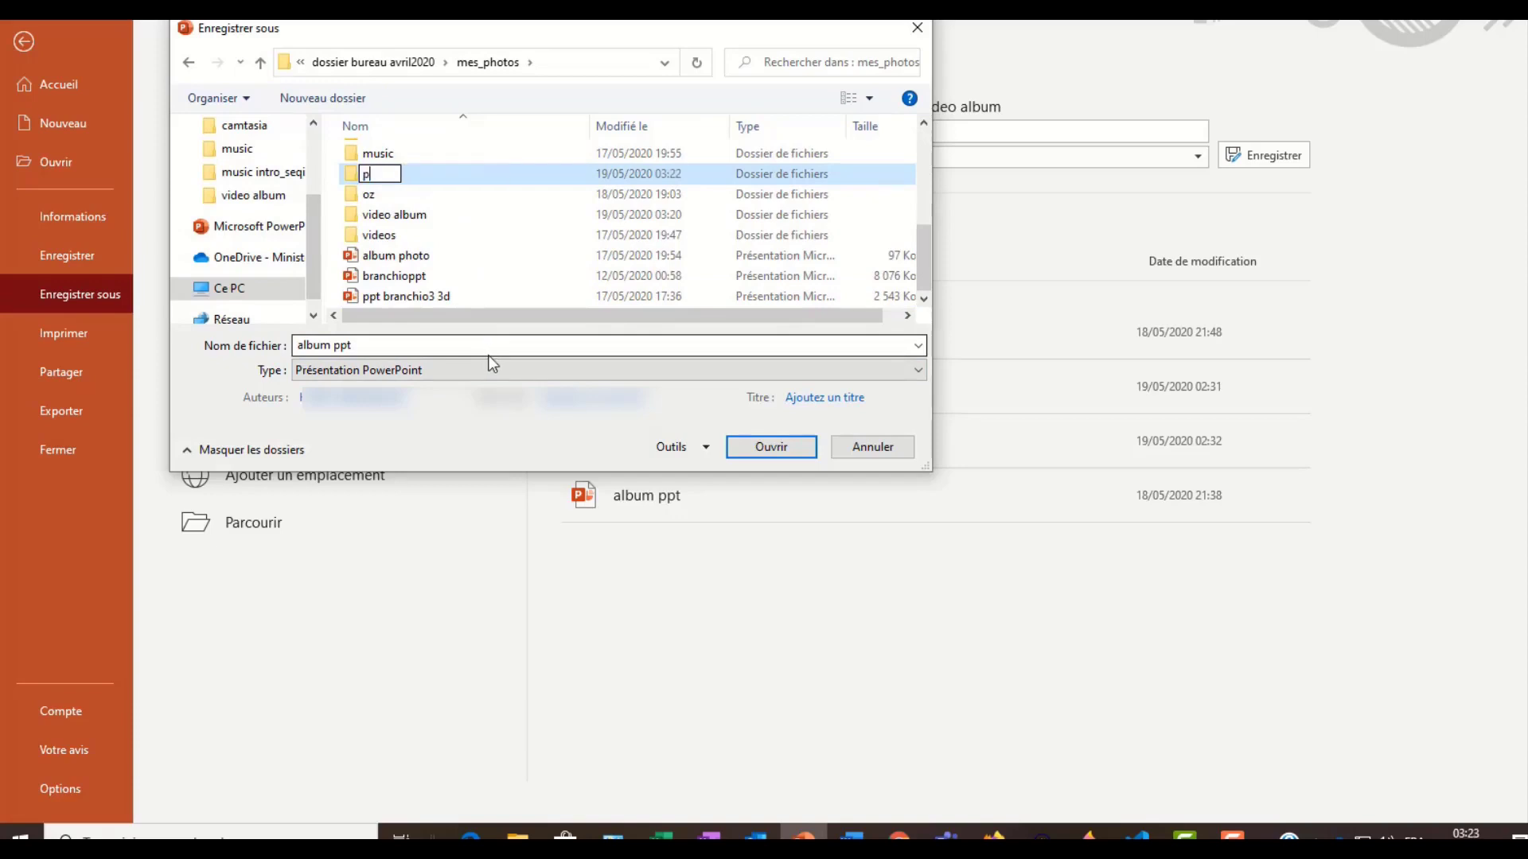
type("resentation ppt")
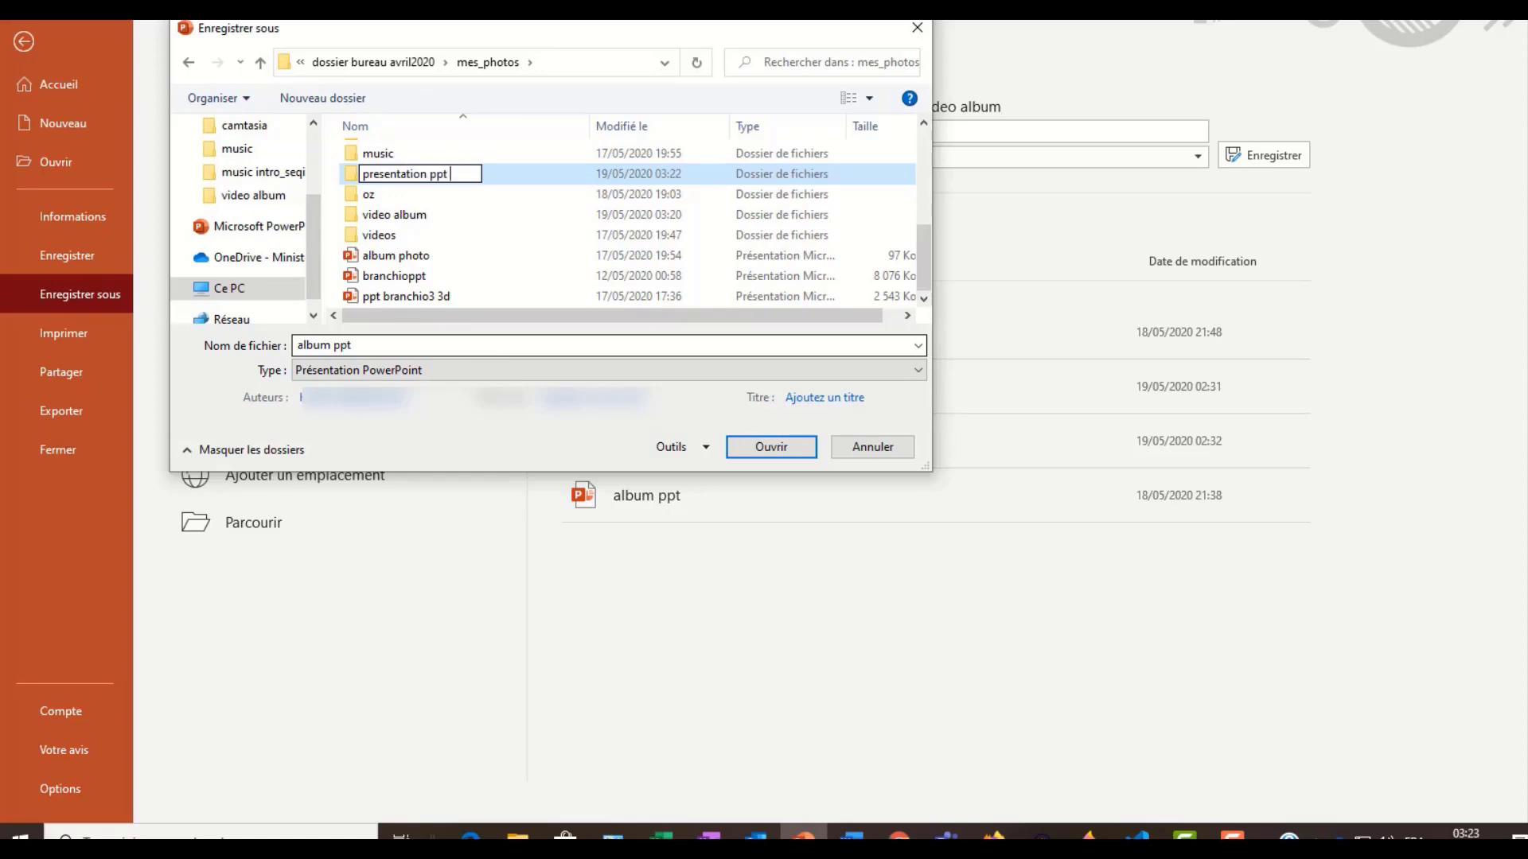
type(" album photo")
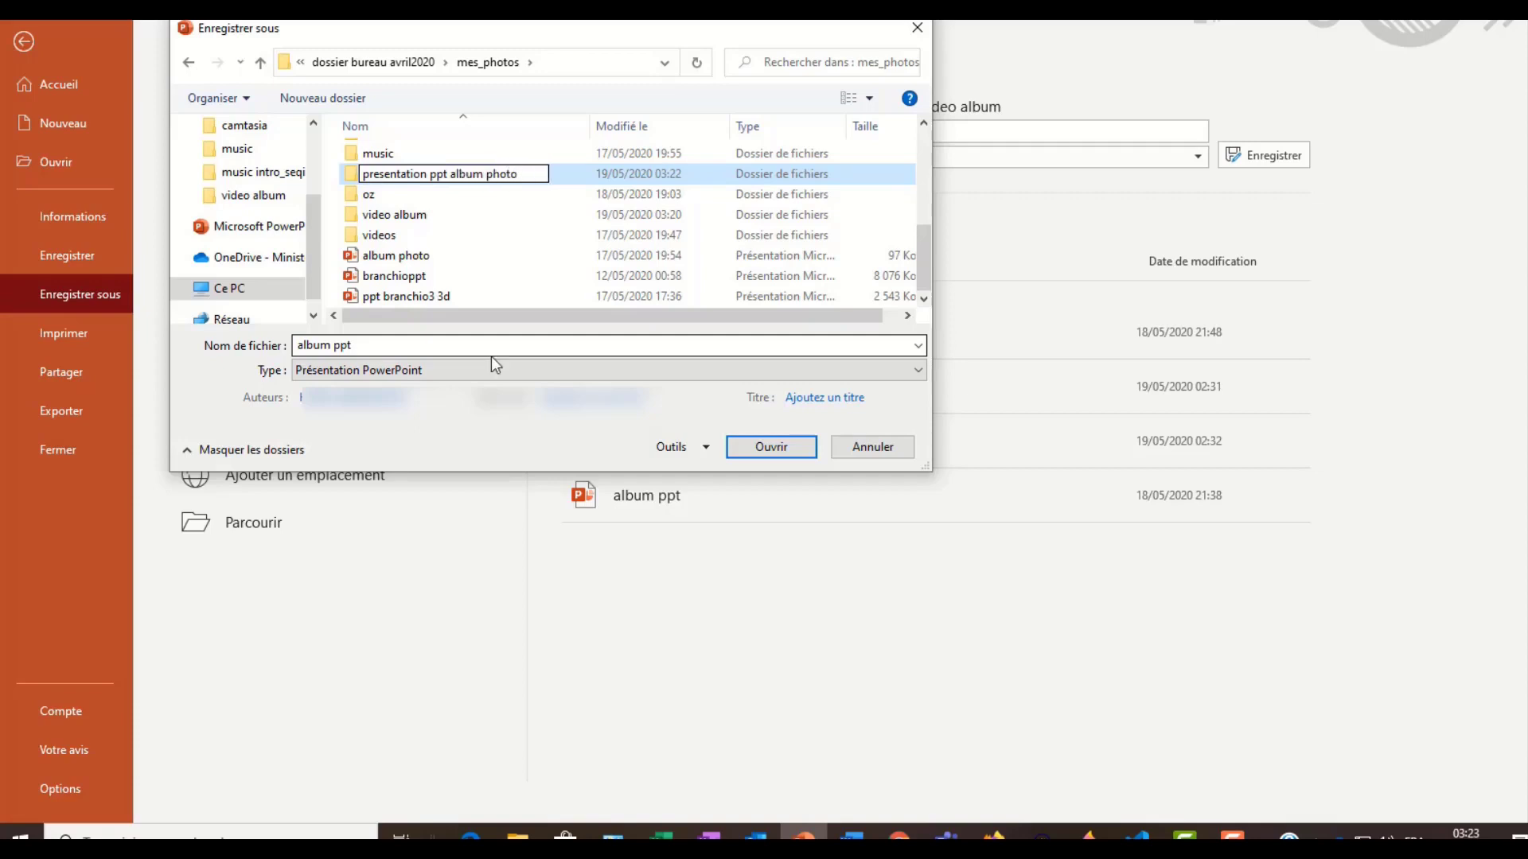
double_click(355, 179)
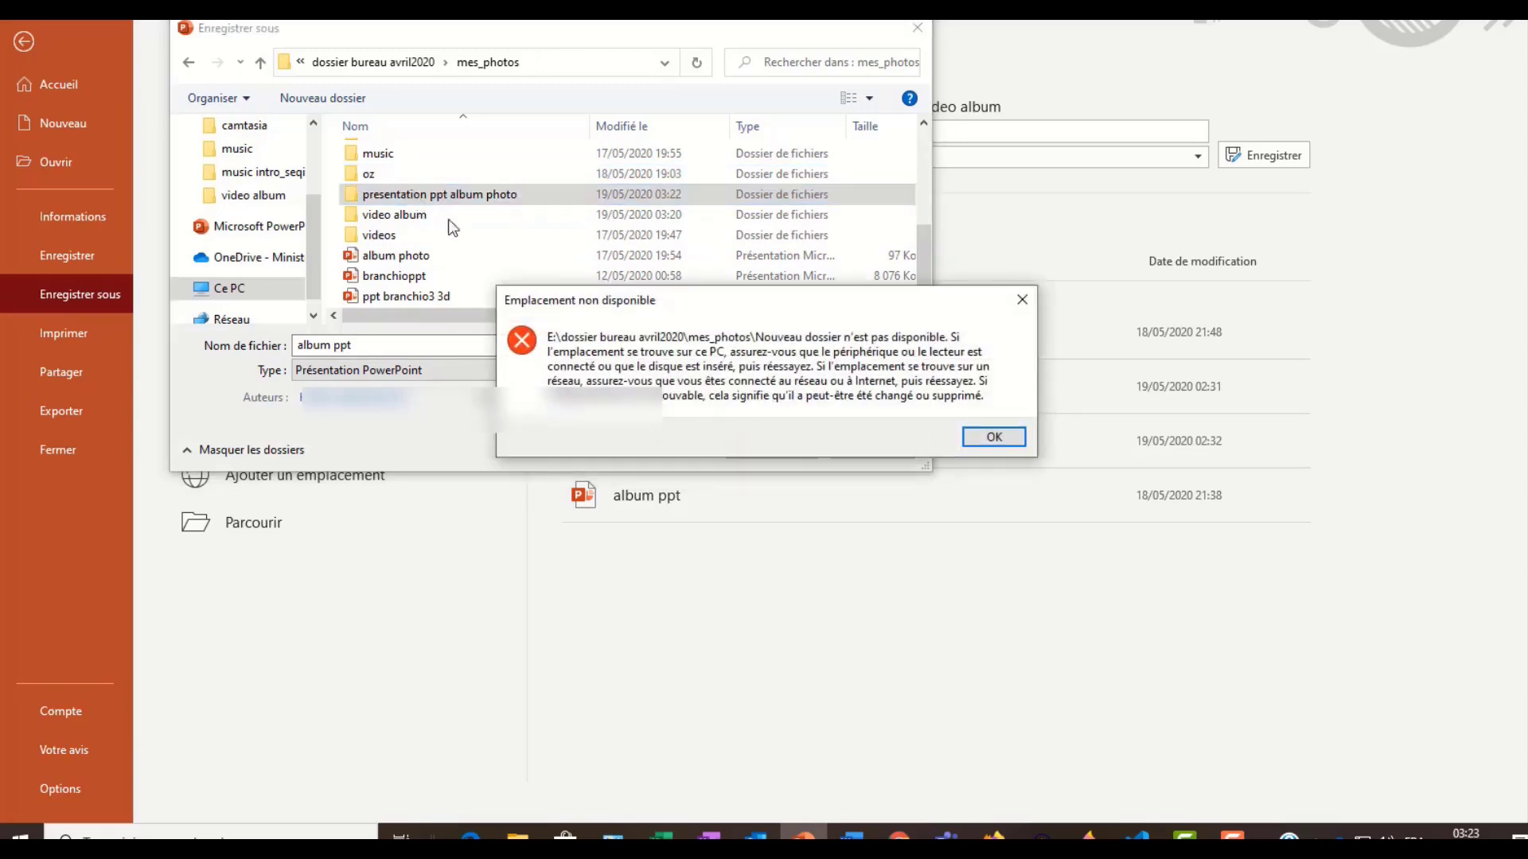
left_click(1022, 300)
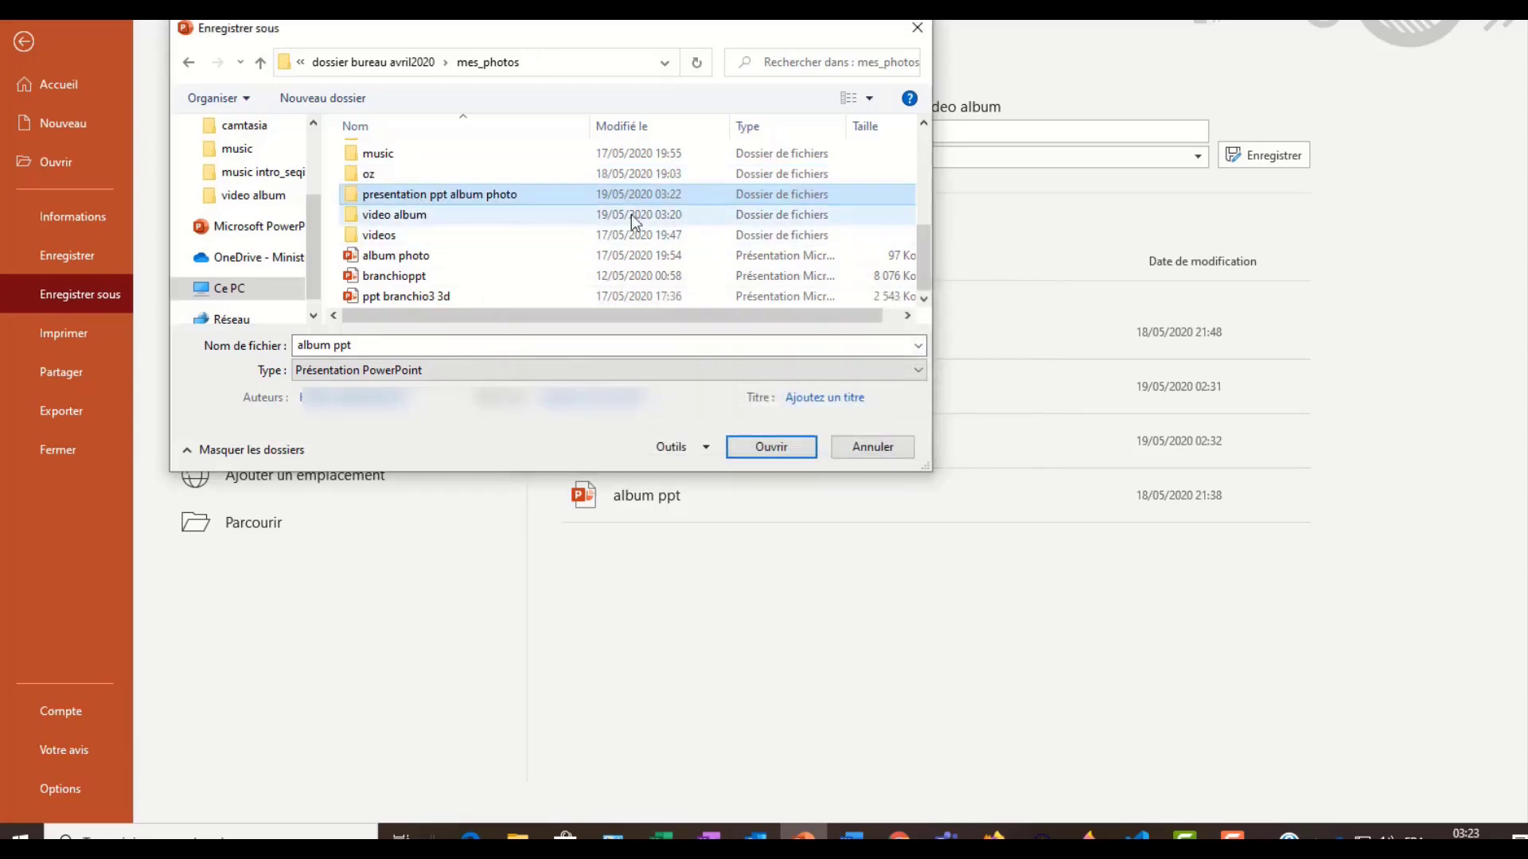
Save the presentation as album ppt, type Présentation PowerPoint, in the presentation ppt album photo folder
double_click(514, 175)
left_click(262, 64)
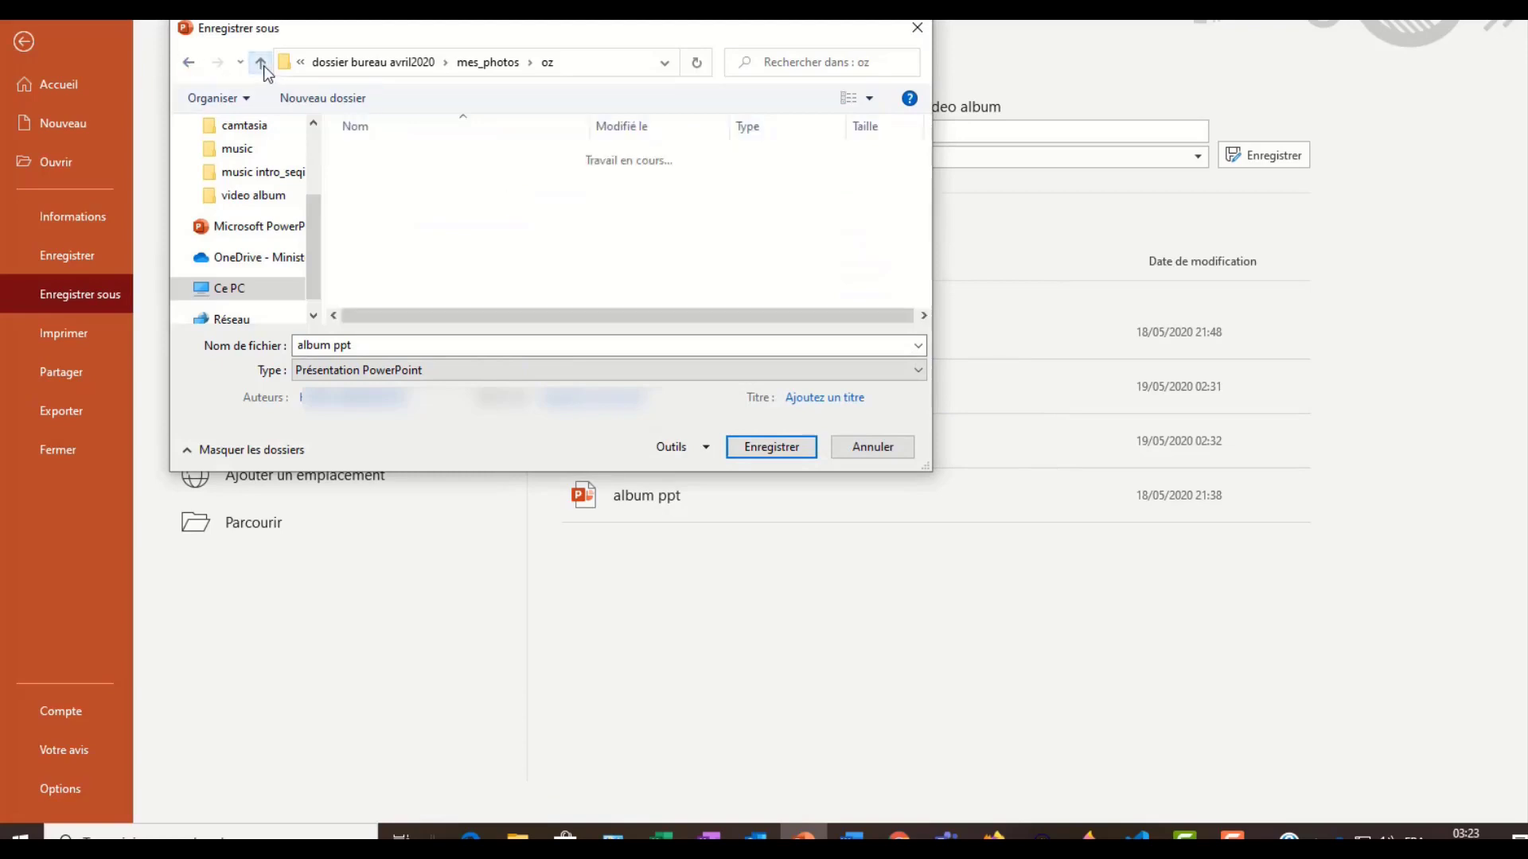
scroll(509, 254, "down", 5)
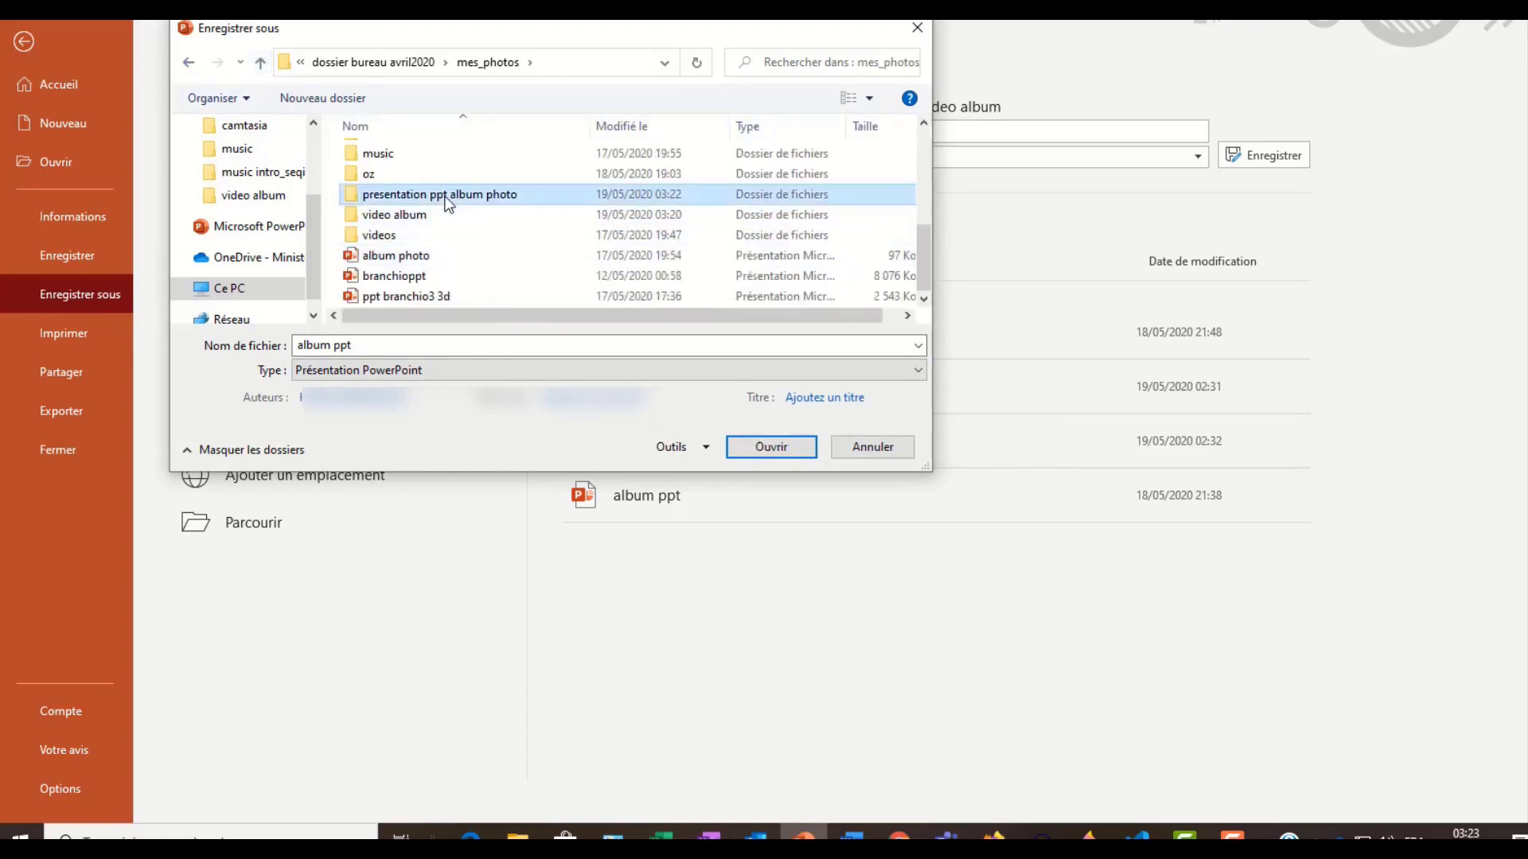
double_click(438, 197)
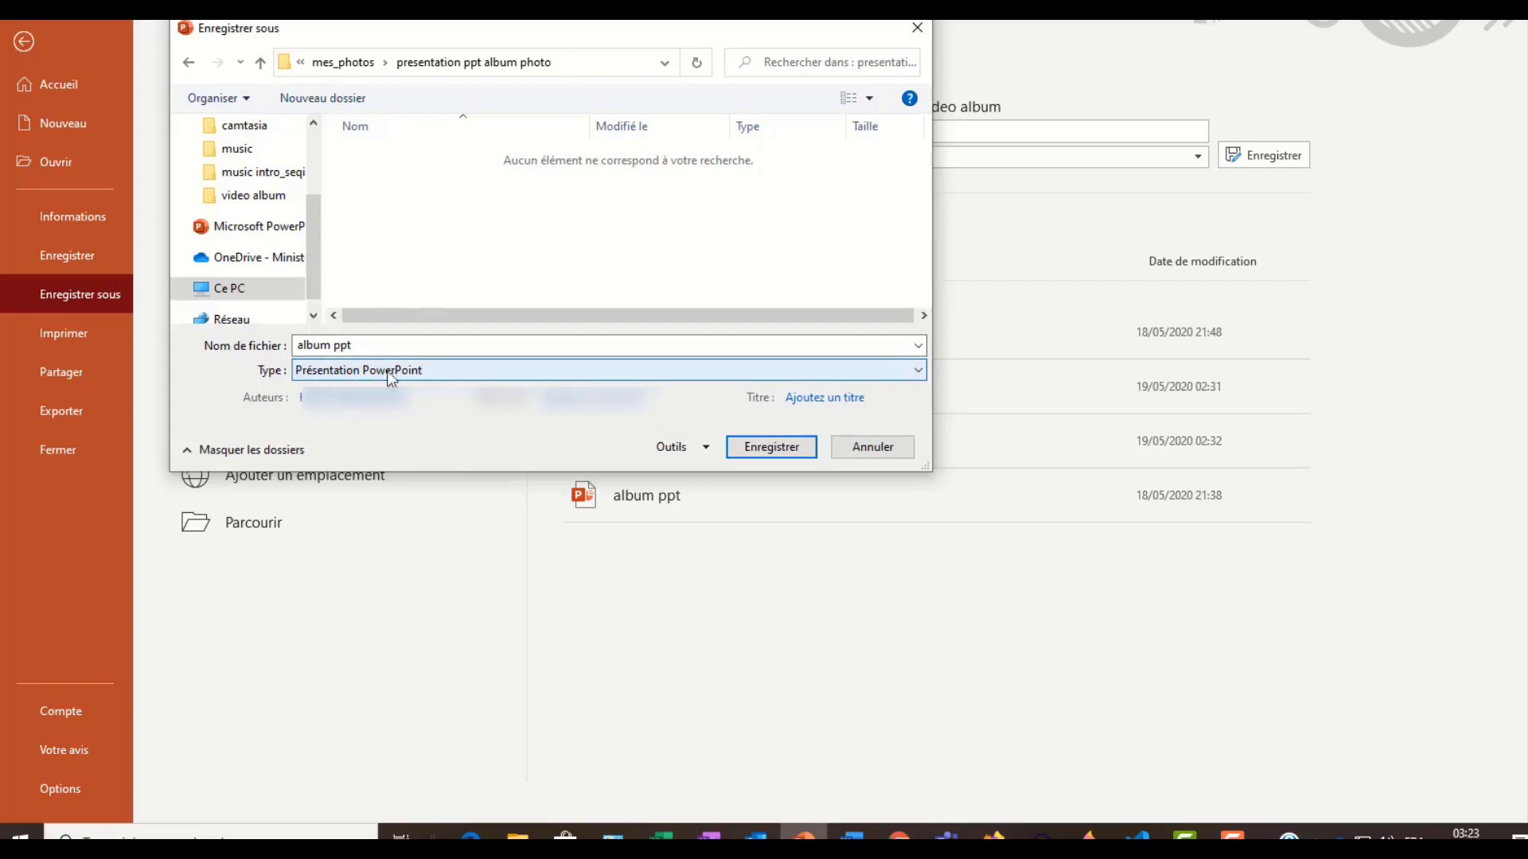
left_click(767, 447)
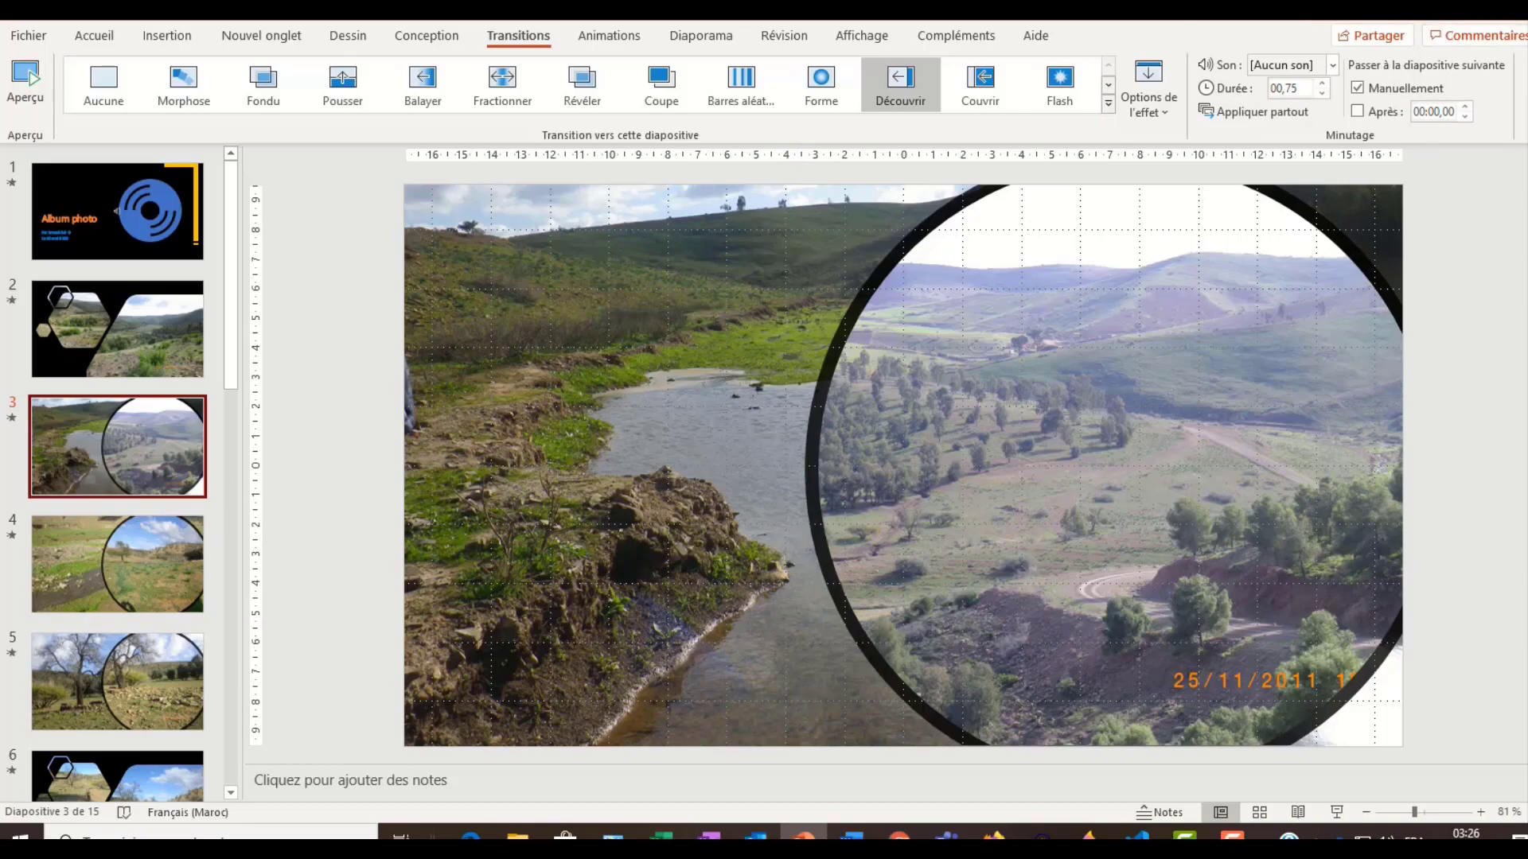
Switch to File Explorer, play the album photo 5 video from mes_photos > video album, and pause it
left_click(1424, 11)
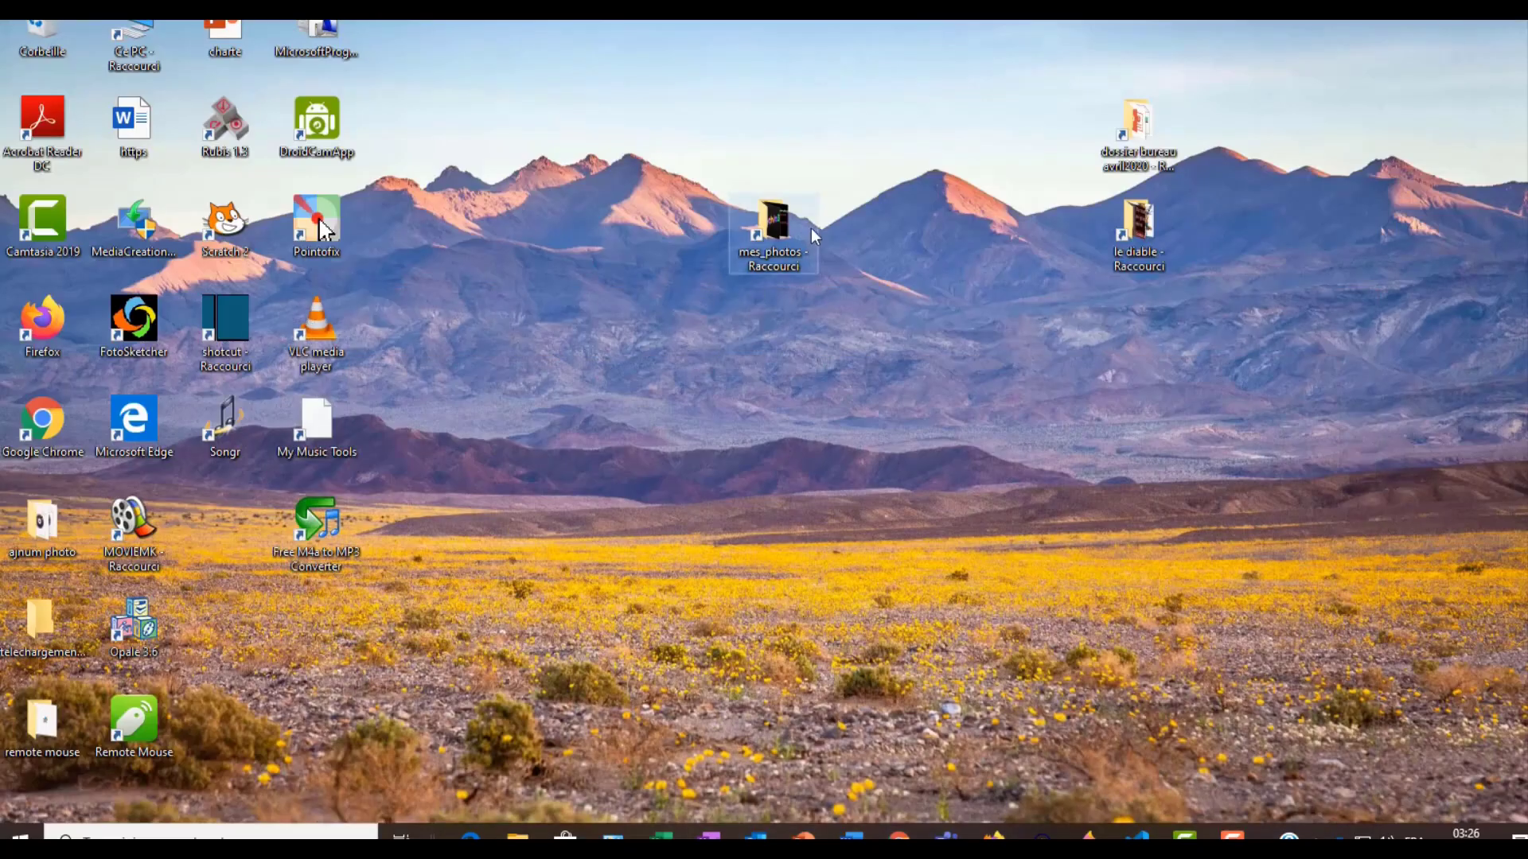
double_click(772, 223)
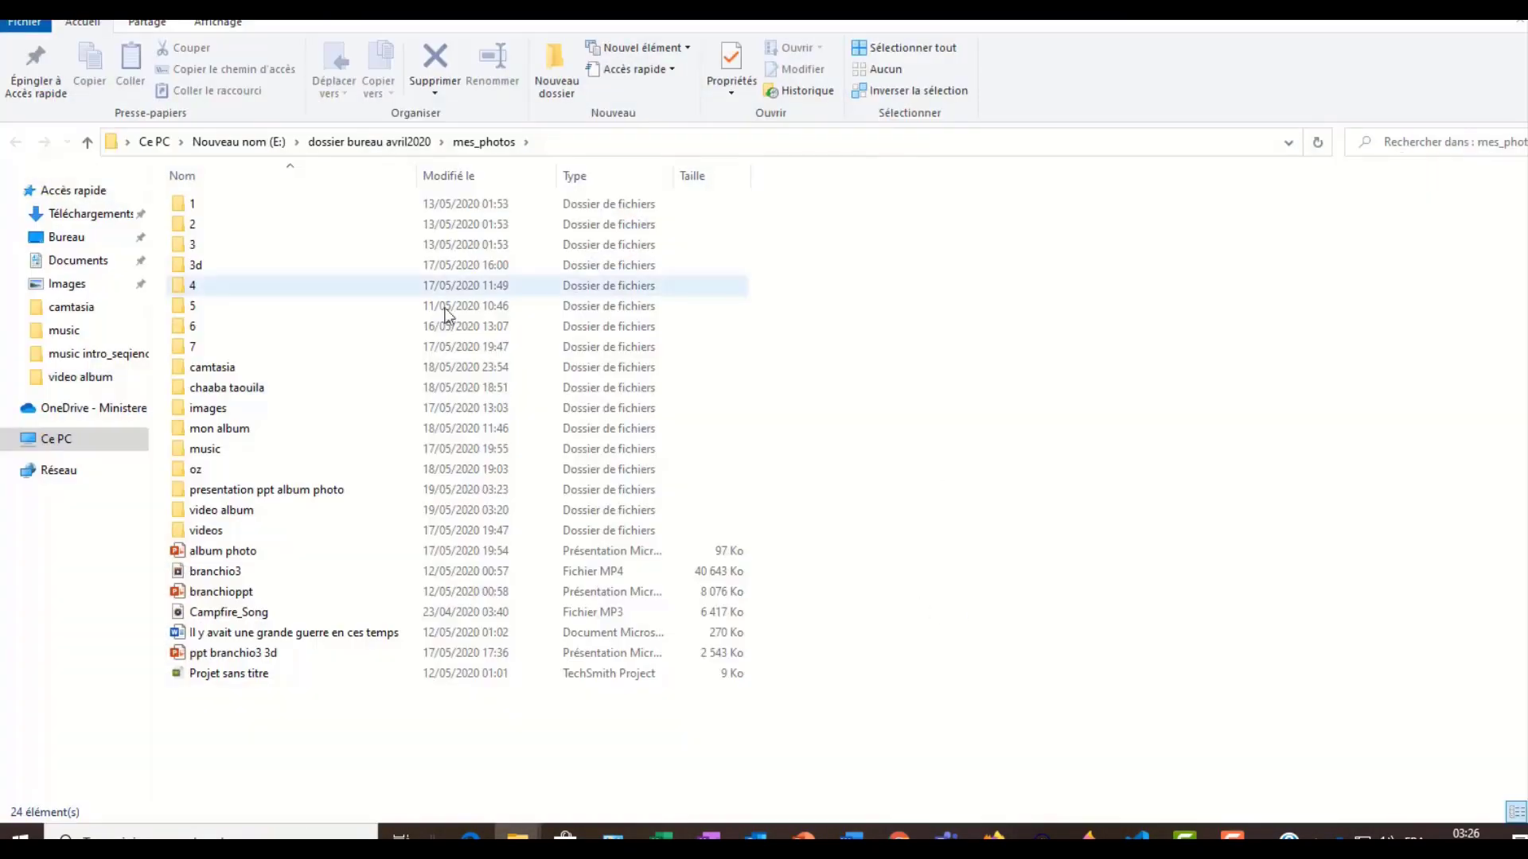
double_click(298, 511)
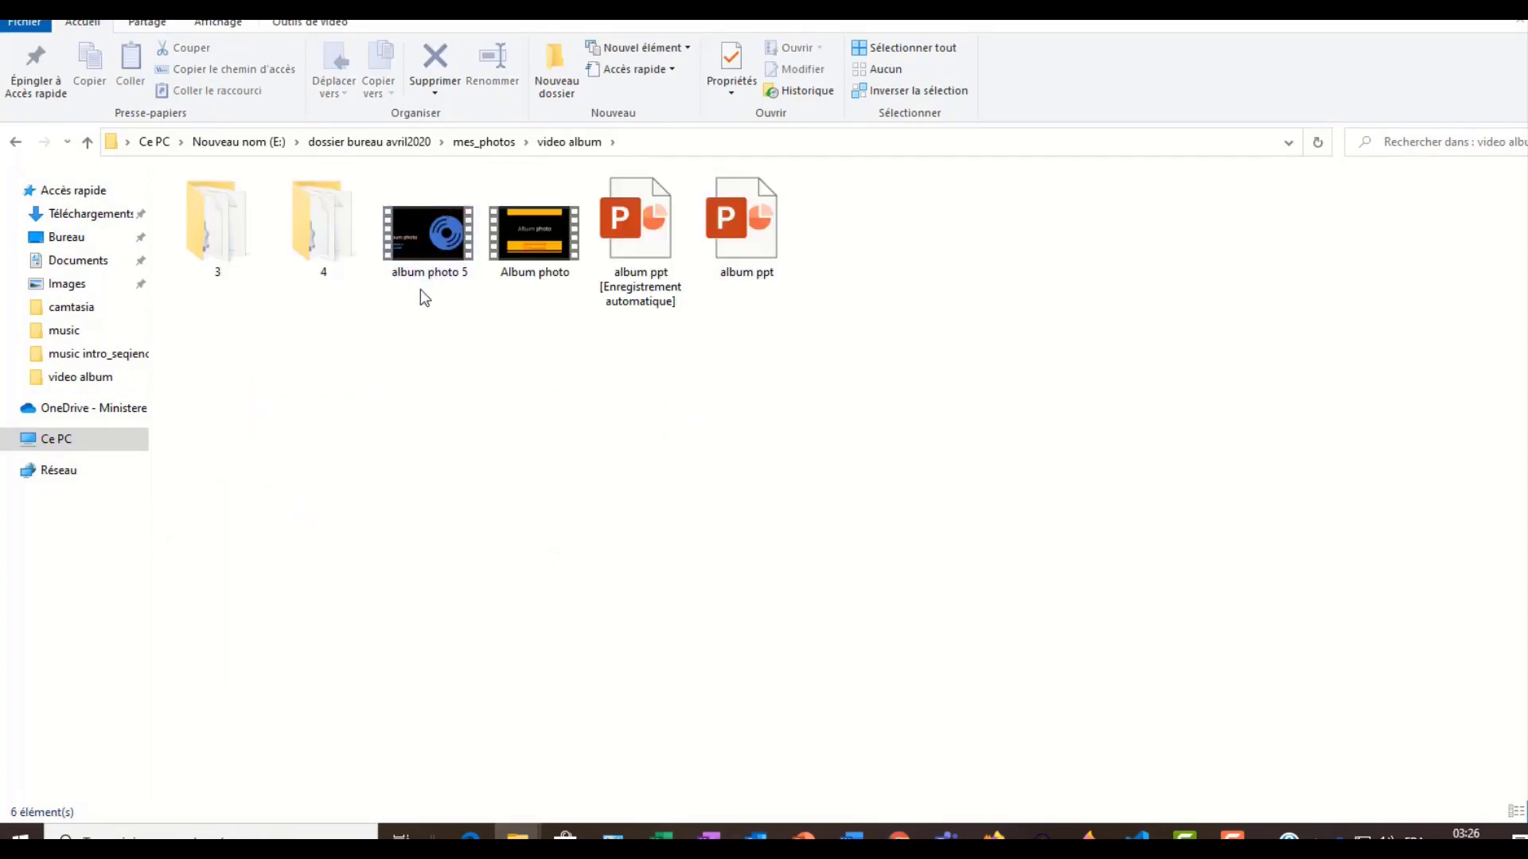
left_click(432, 232)
right_click(432, 231)
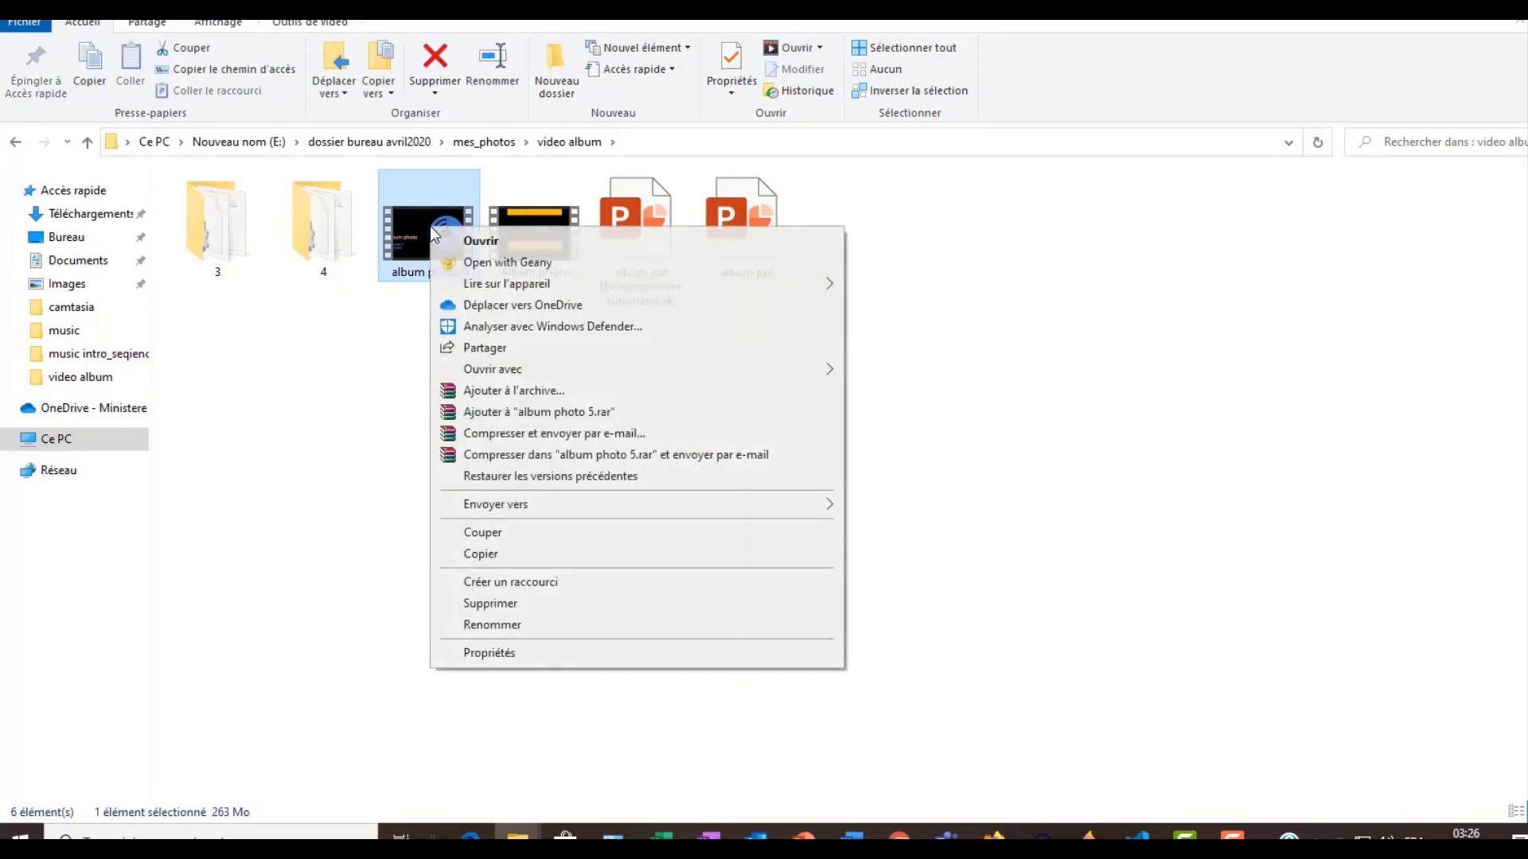
left_click(481, 242)
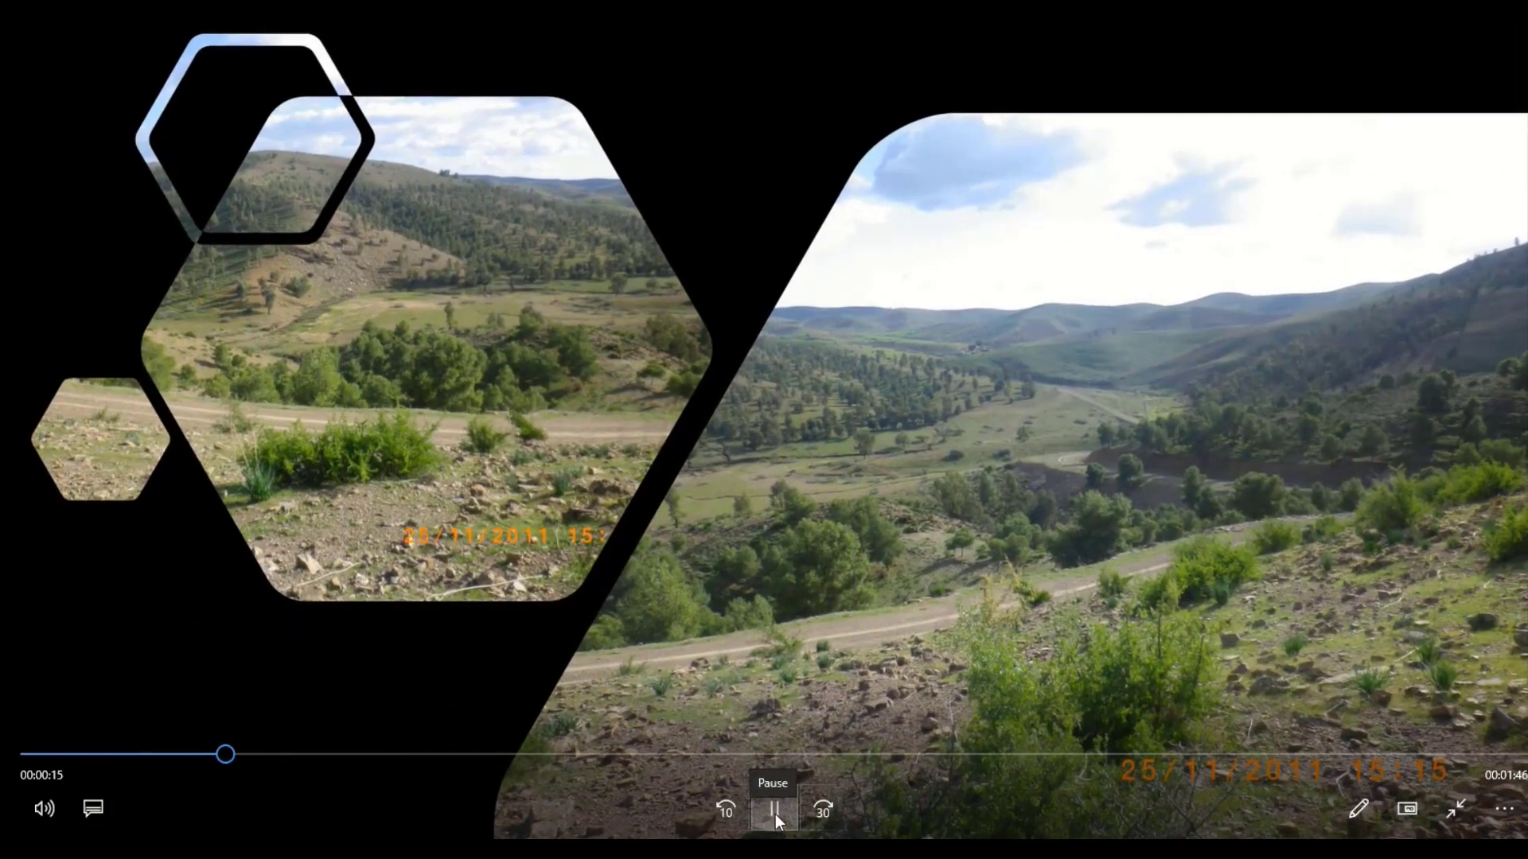
left_click(775, 814)
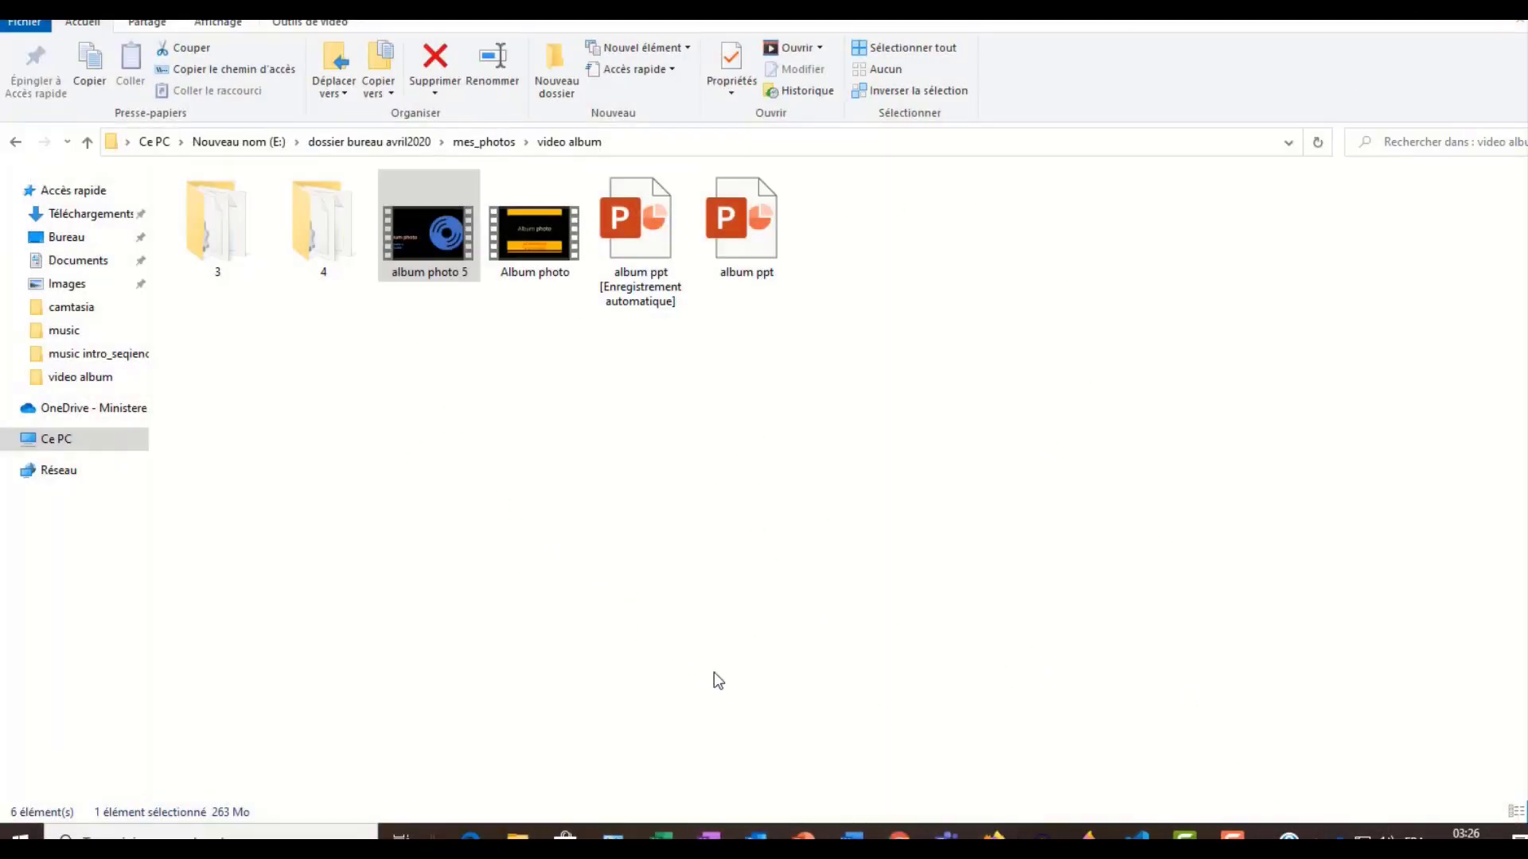
Locate album ppt in the presentation ppt album photo folder and widen the Type column to show the full file type
left_click(88, 144)
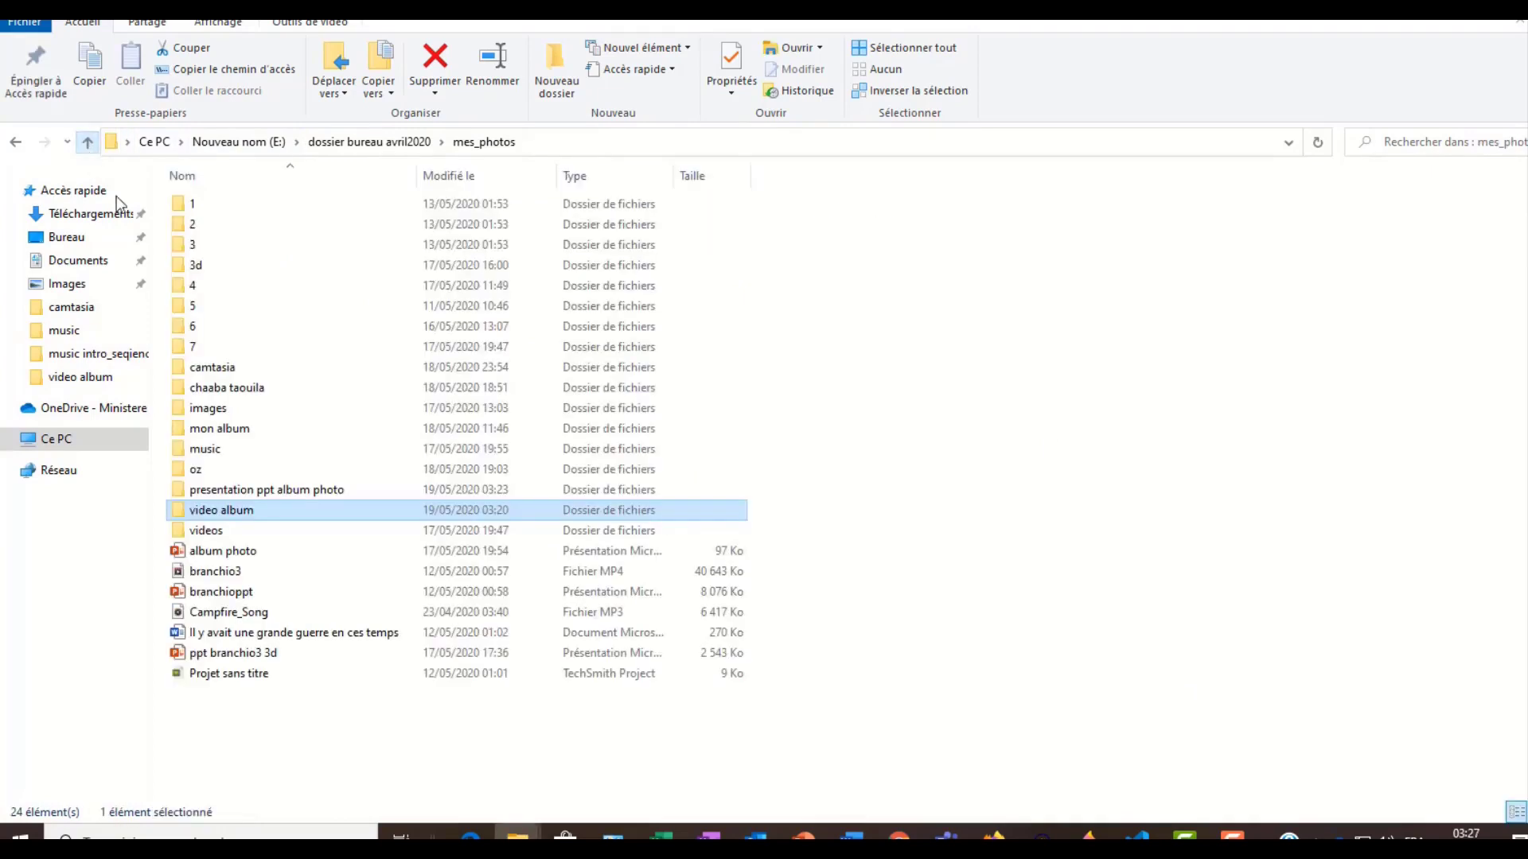
double_click(253, 492)
left_click(259, 215)
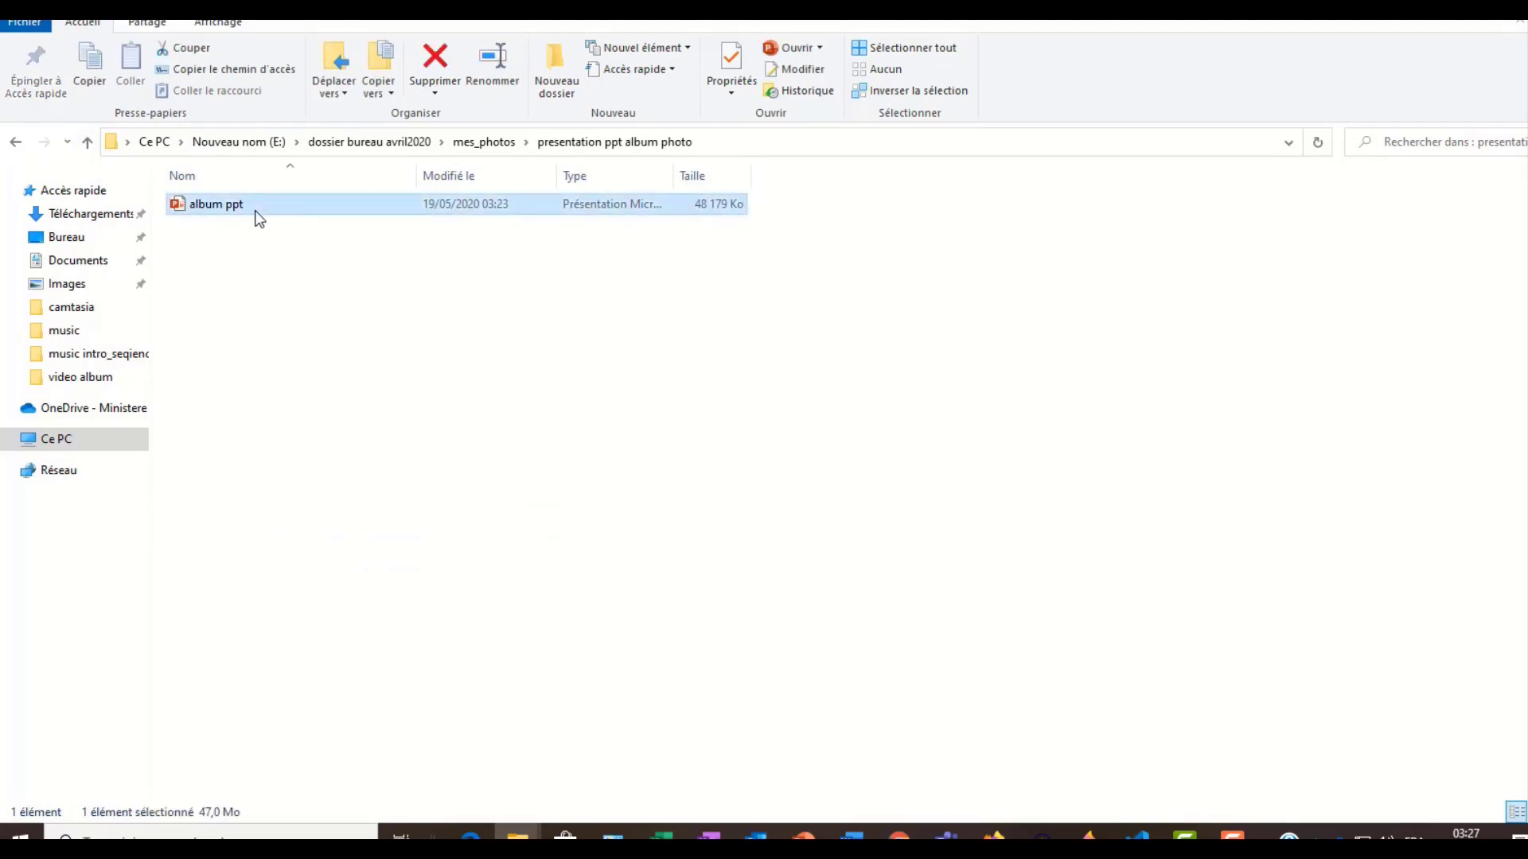
right_click(288, 216)
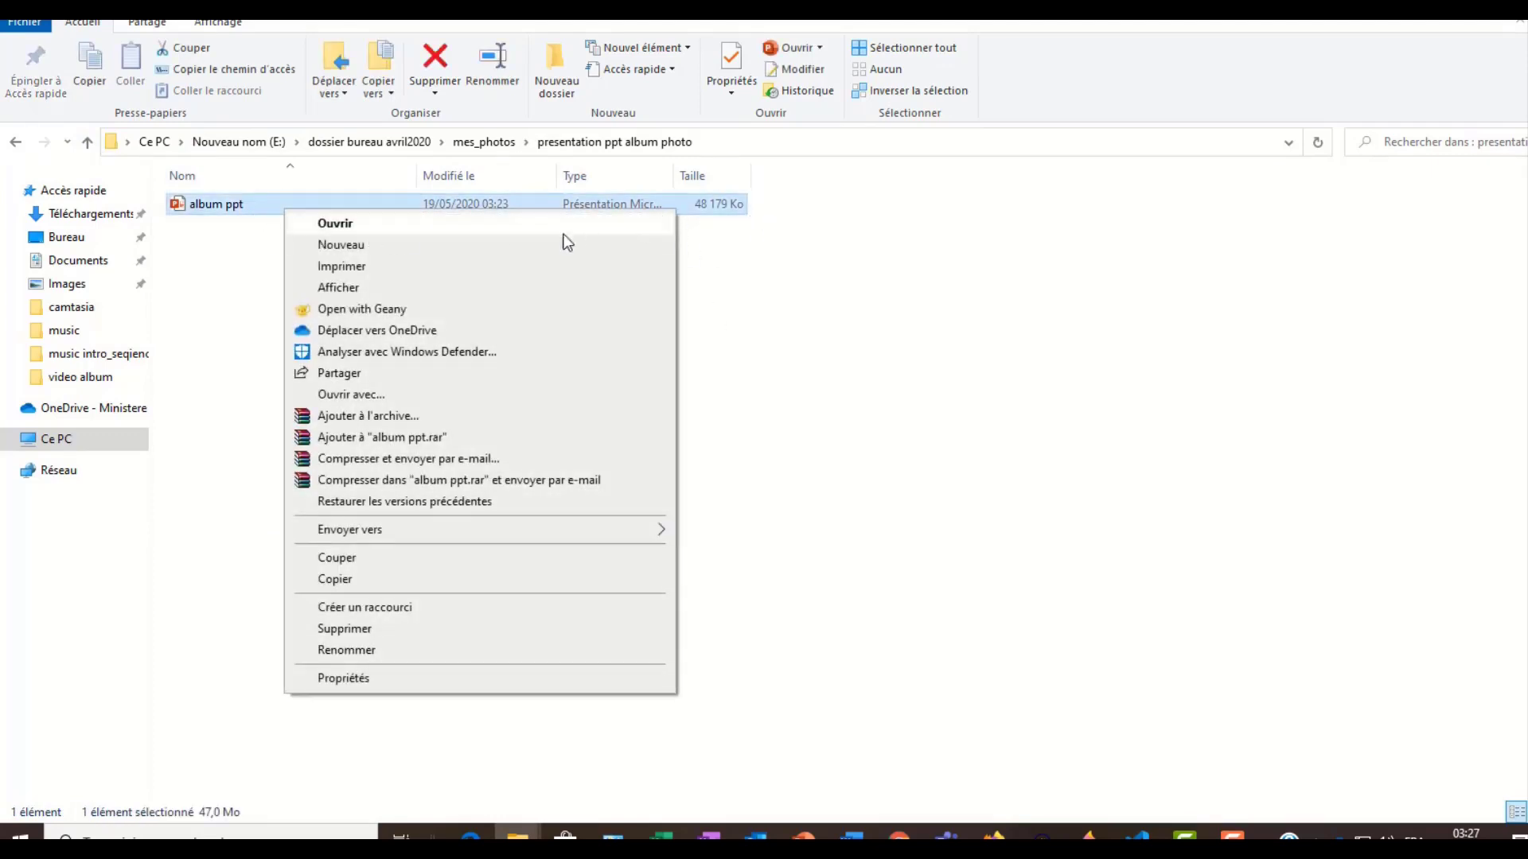
left_click(800, 307)
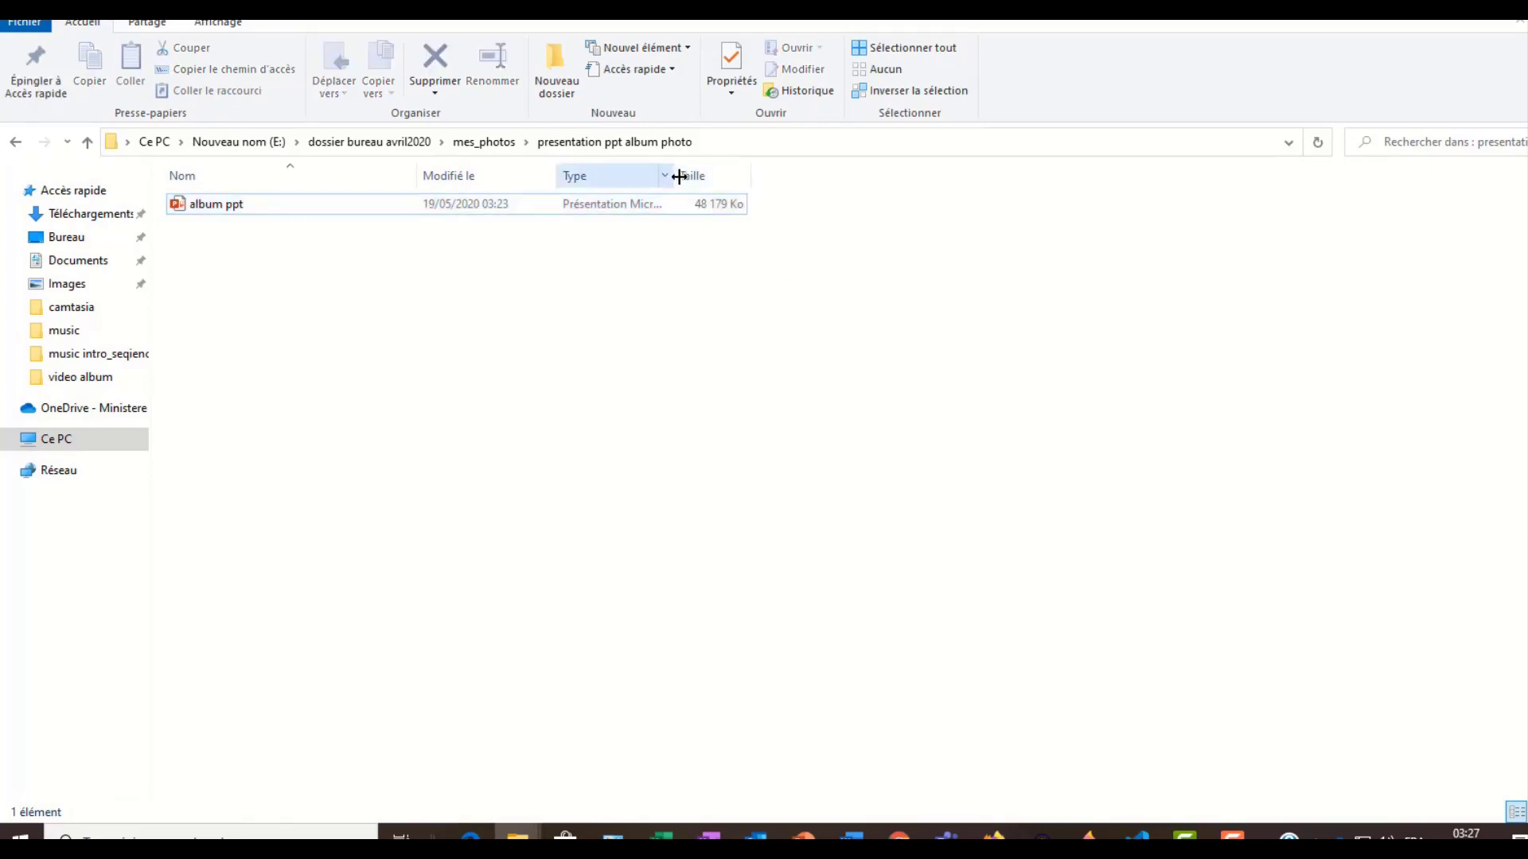
left_click_drag(675, 177, 802, 175)
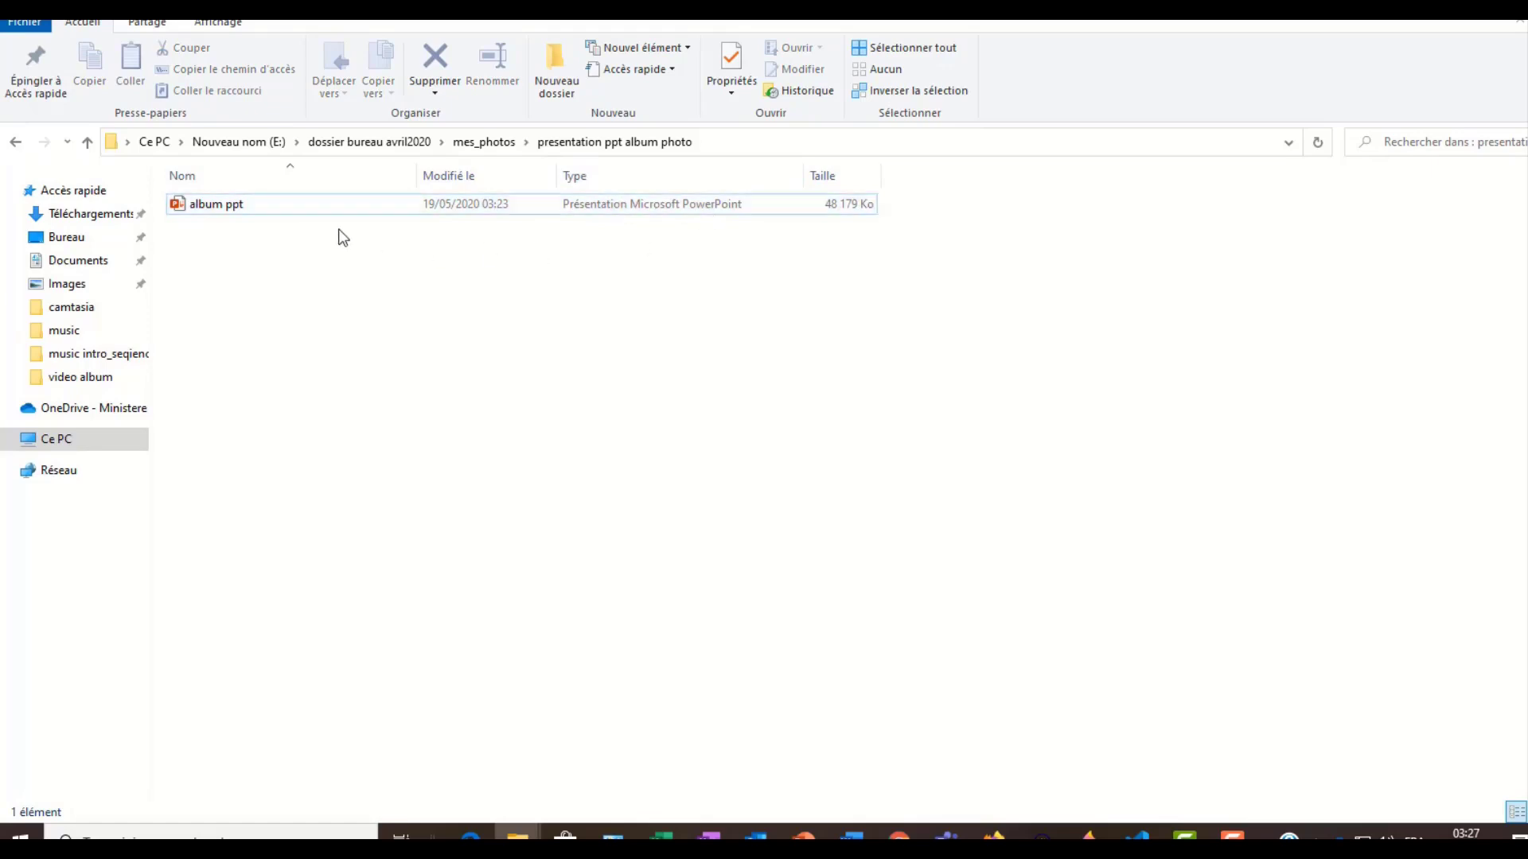
Select album ppt and bring up its available file actions
left_click(276, 205)
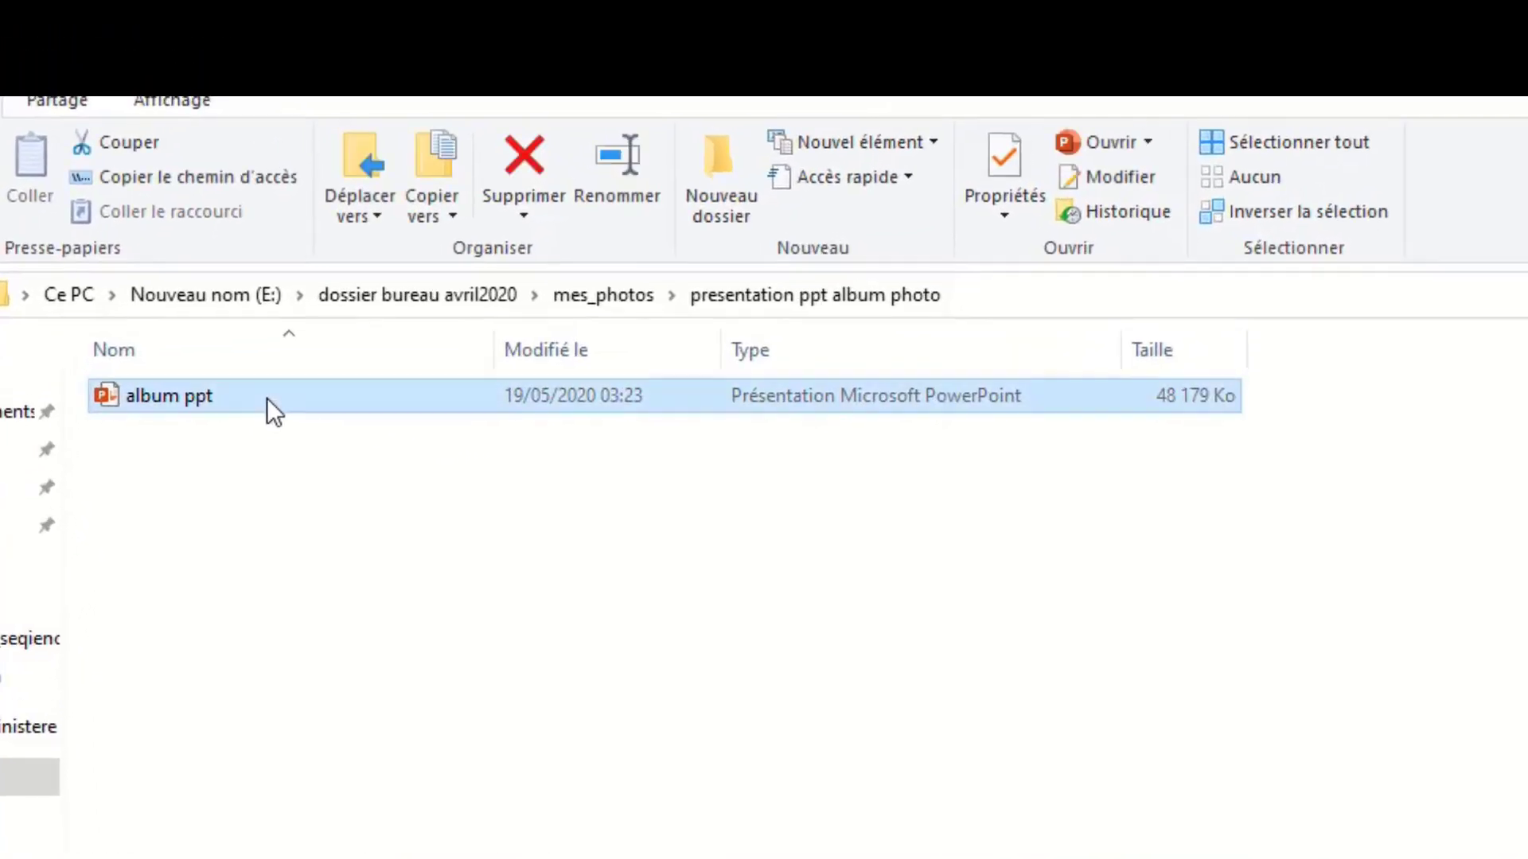
right_click(268, 402)
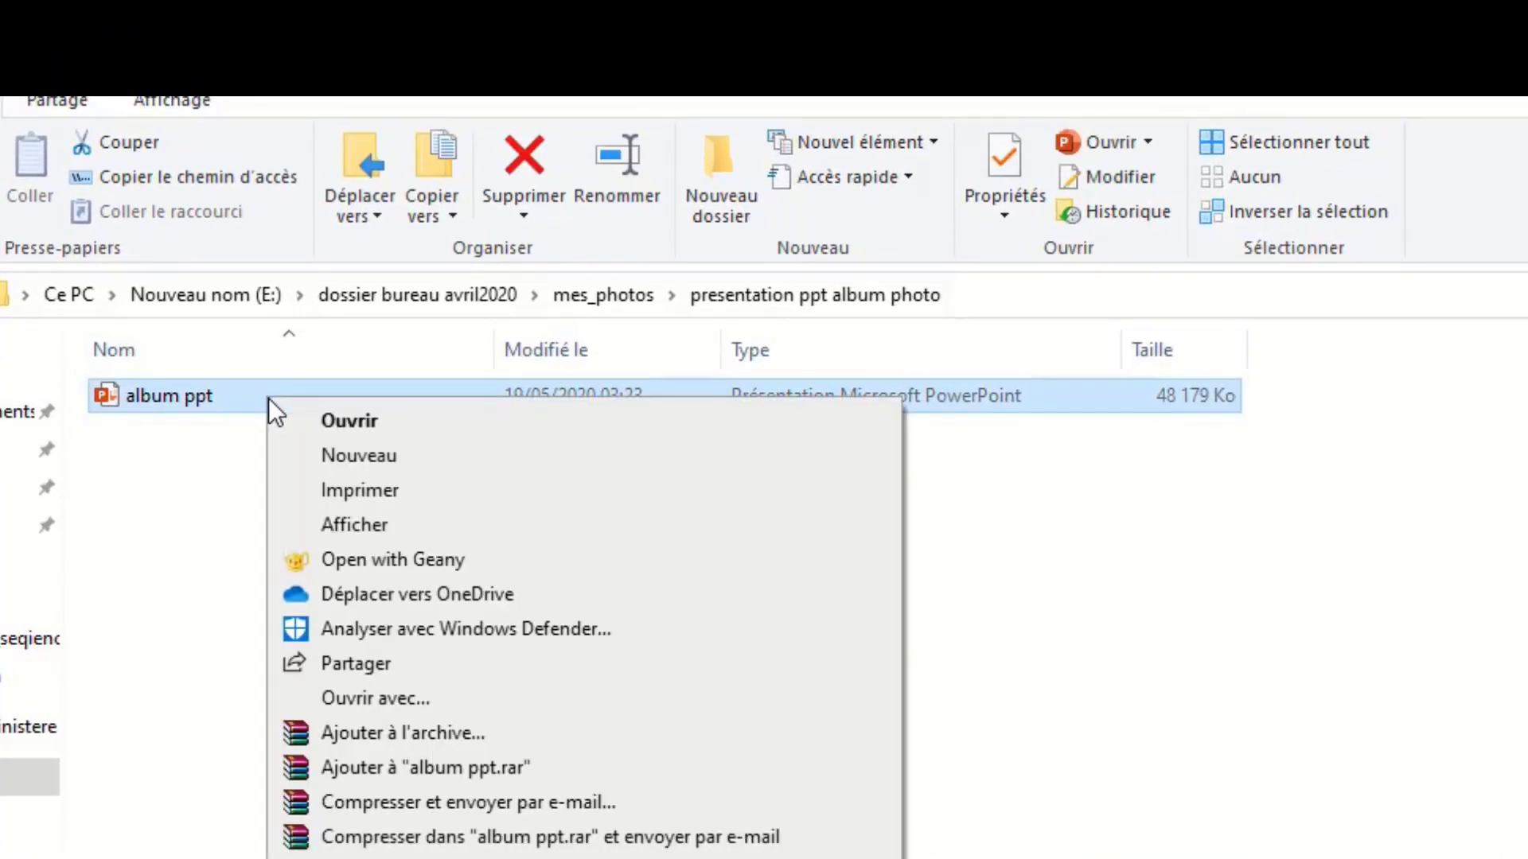